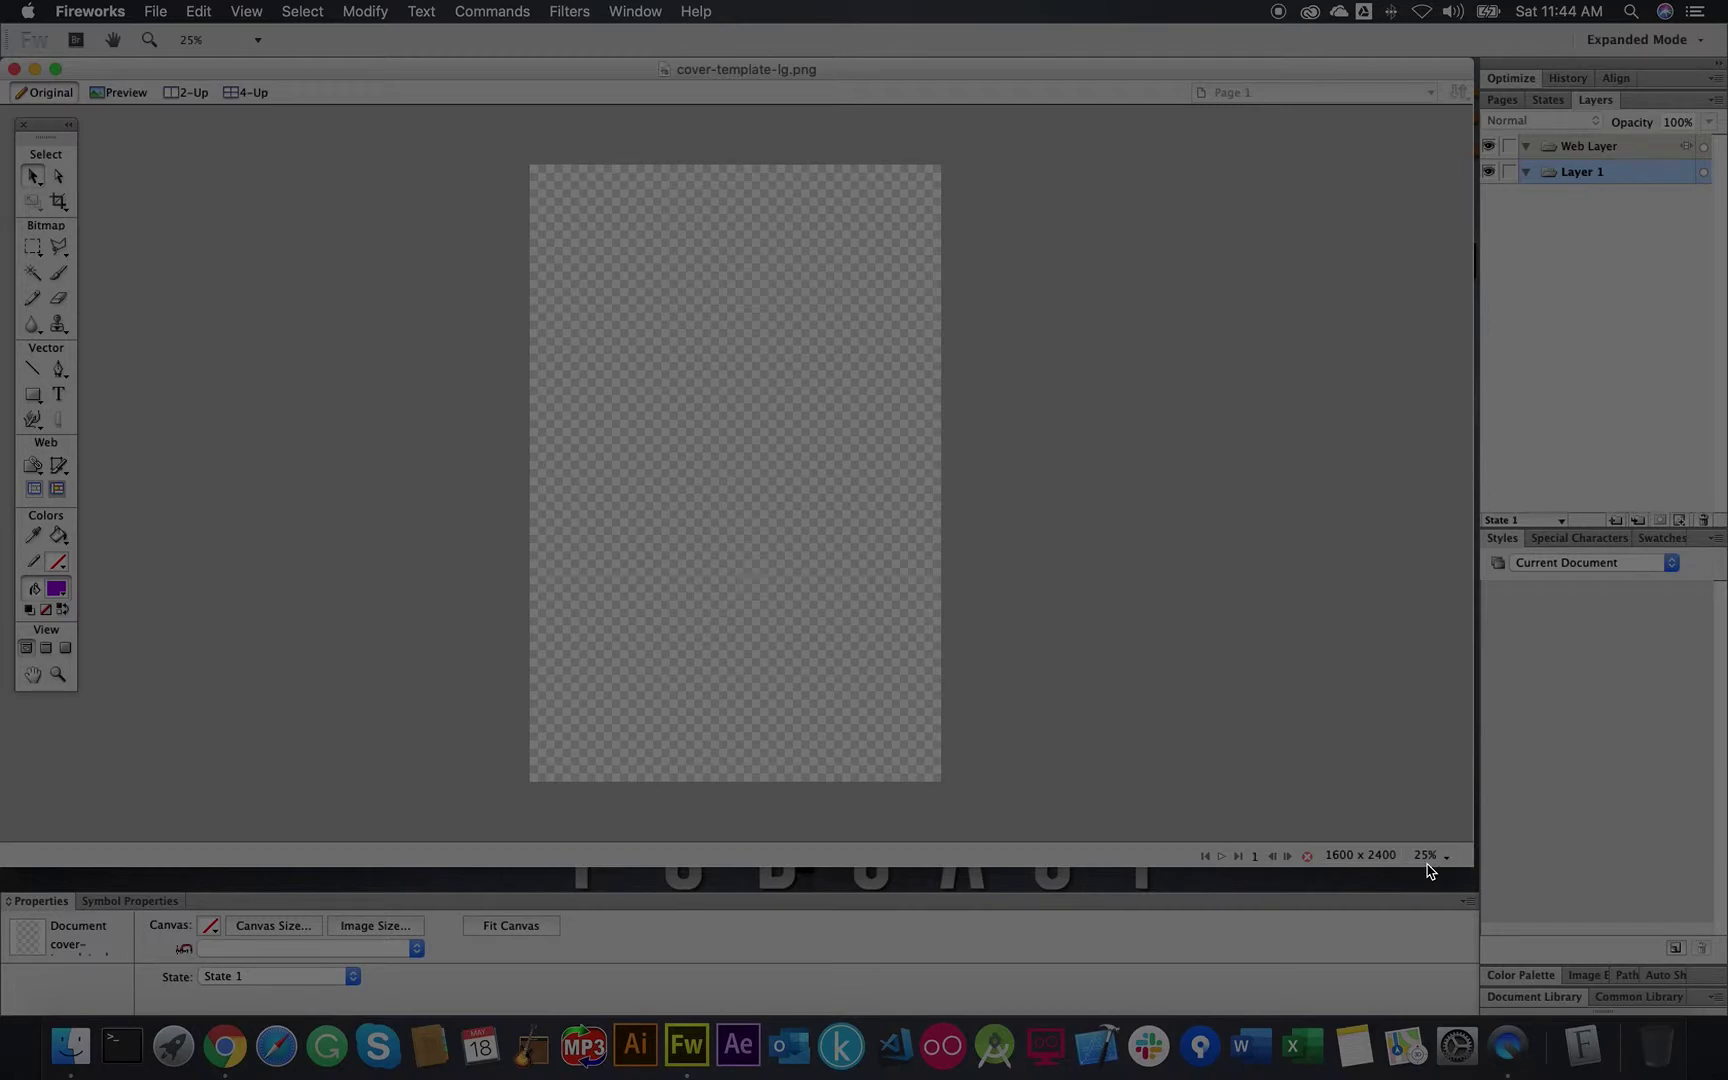
# Step: View the blank 1600 x 2400 cover canvas at 100% magnification and return it to 25%
pyautogui.click(1446, 903)
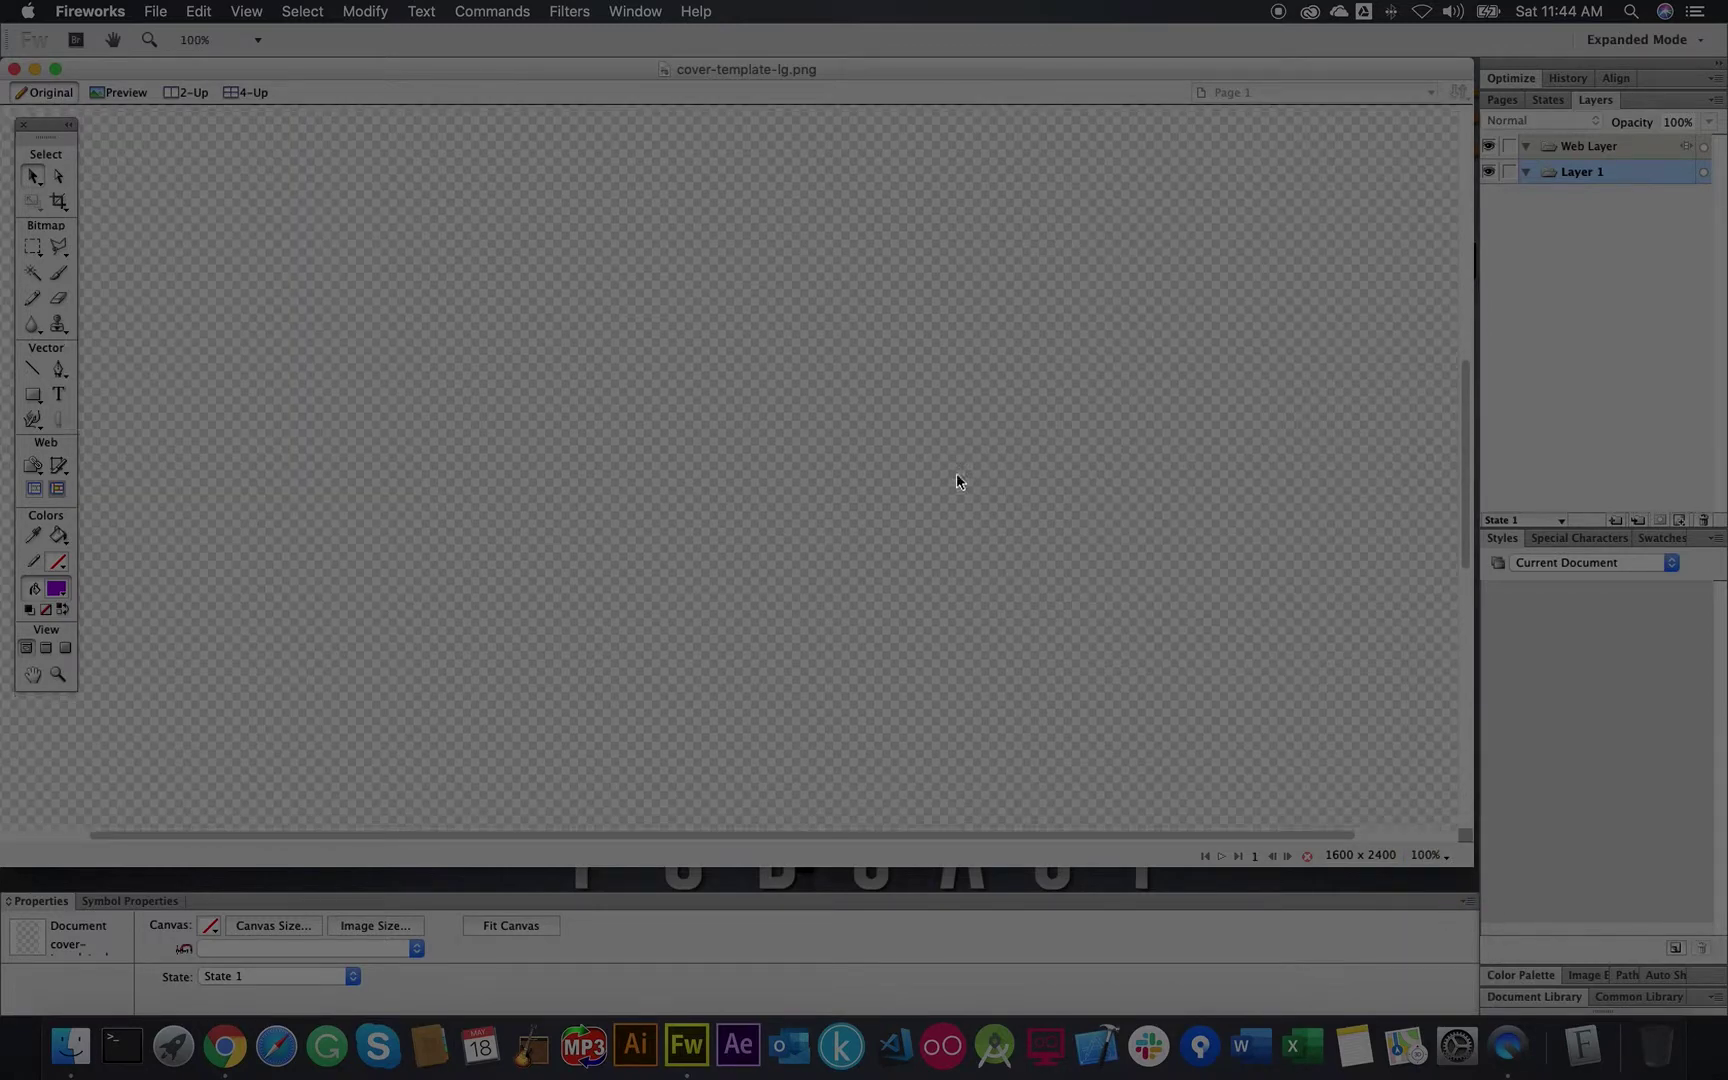
pyautogui.scroll(-5, 963, 478)
pyautogui.scroll(15, 963, 478)
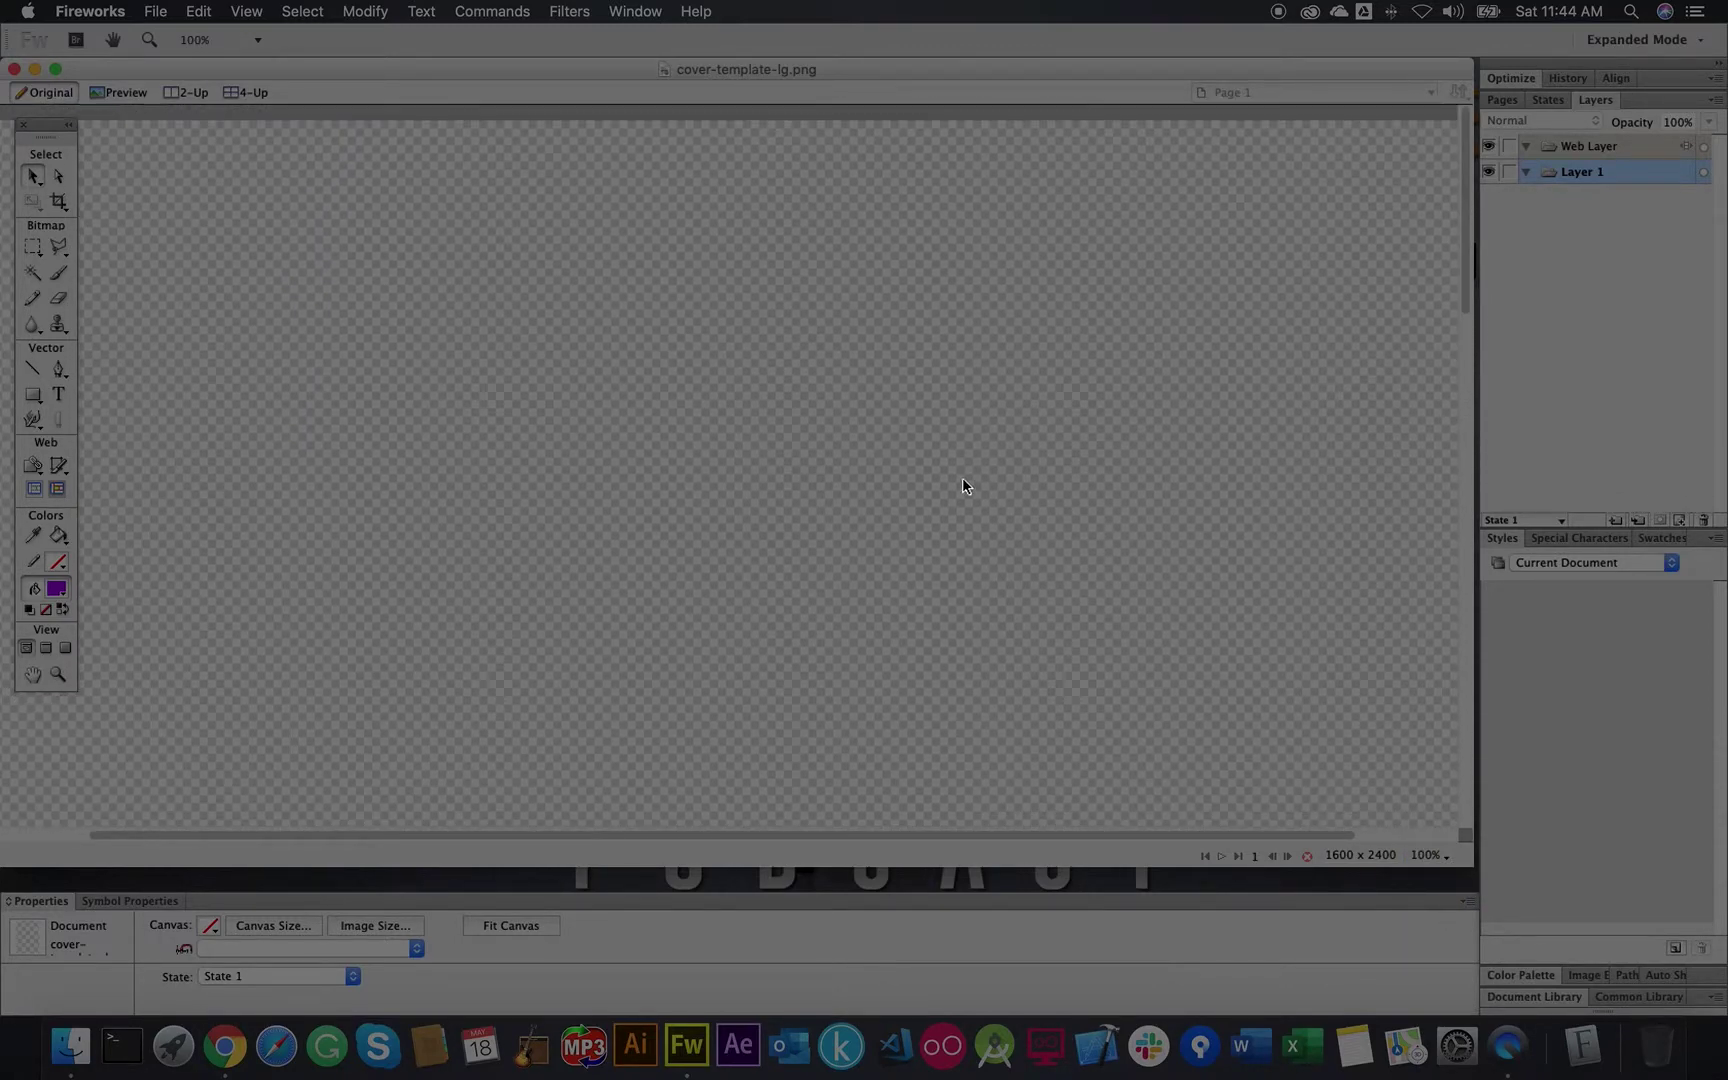
pyautogui.click(1425, 856)
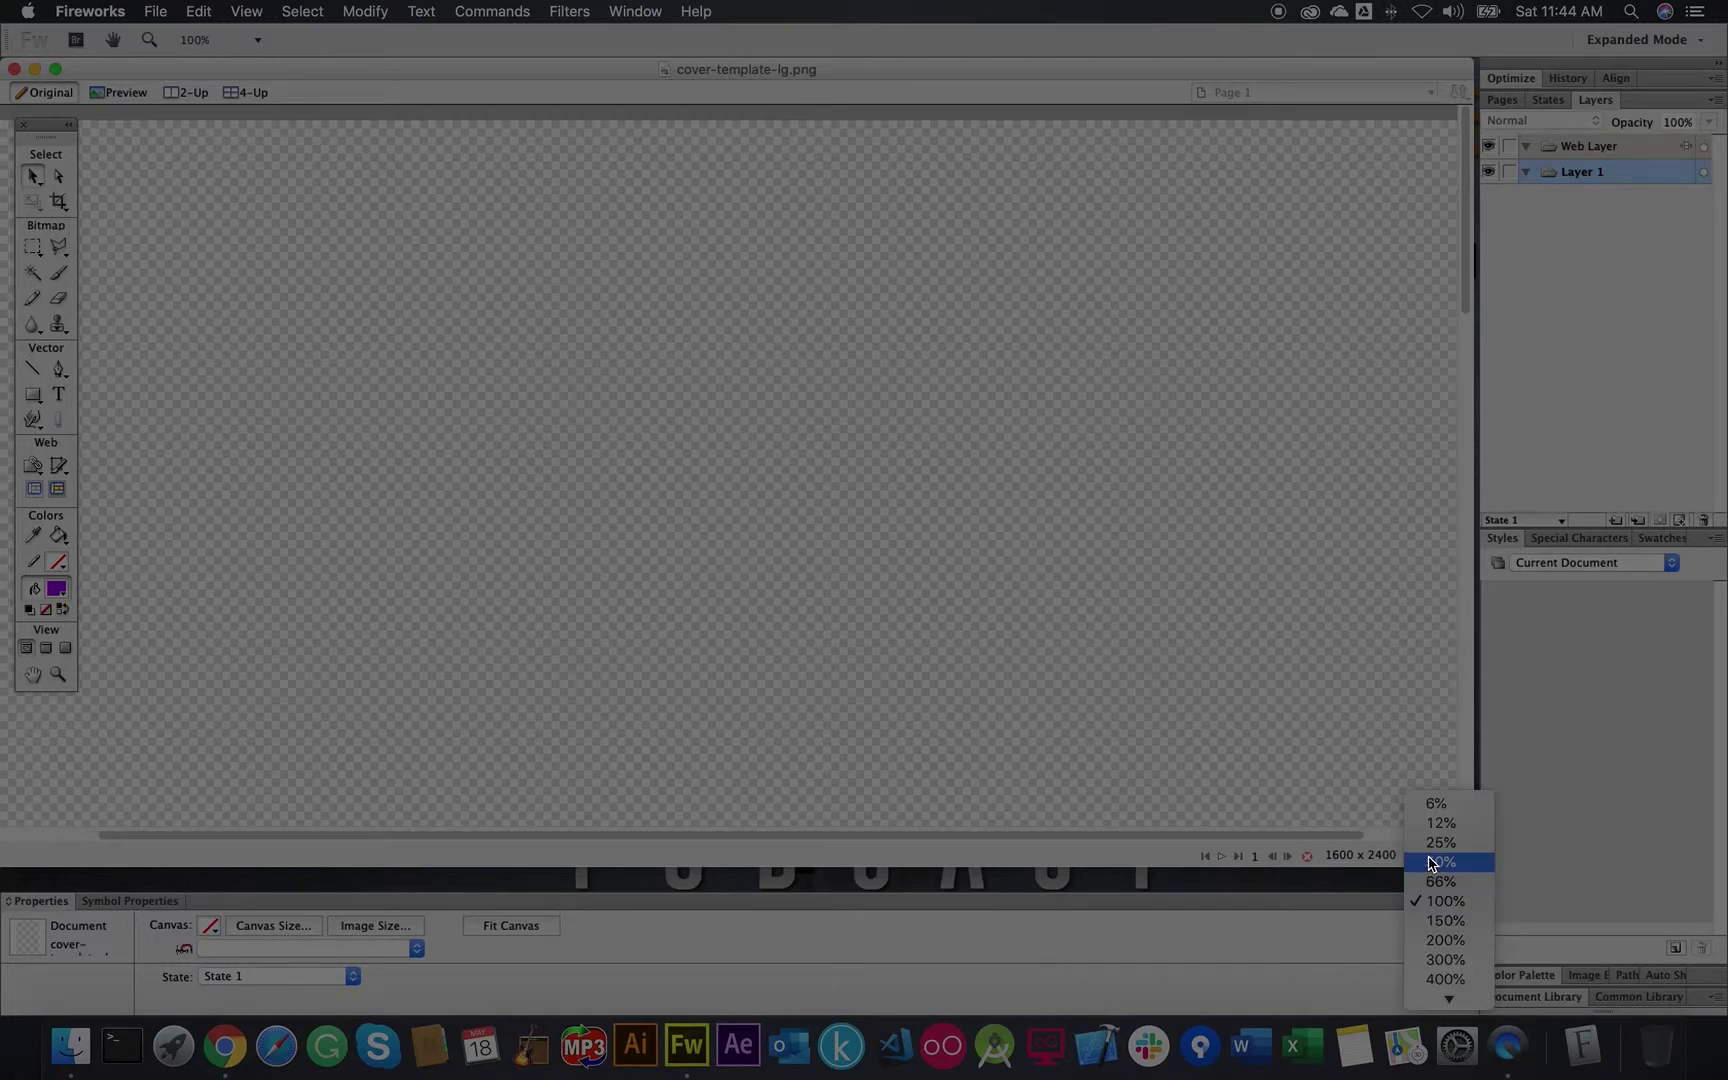
pyautogui.click(1440, 841)
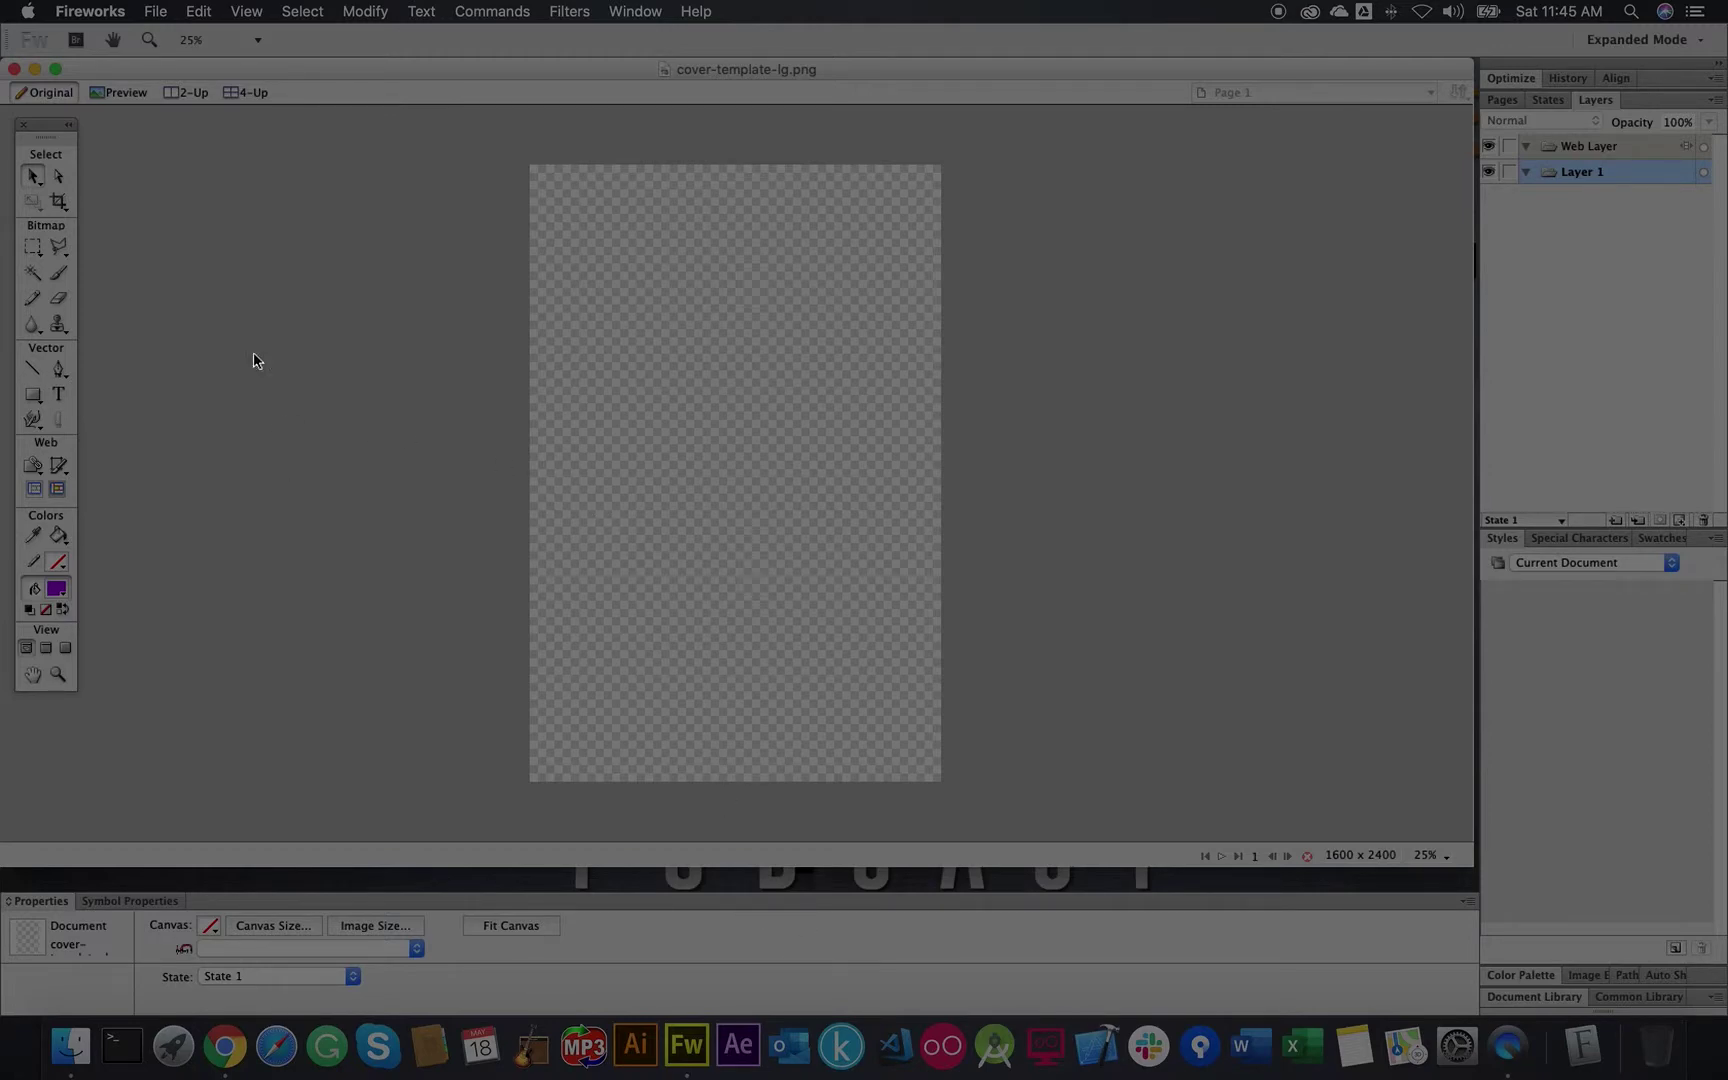
# Step: Open wolf-1.png from the Demo-Epub-Cover folder inside Demos on the Desktop
pyautogui.click(156, 14)
pyautogui.click(176, 78)
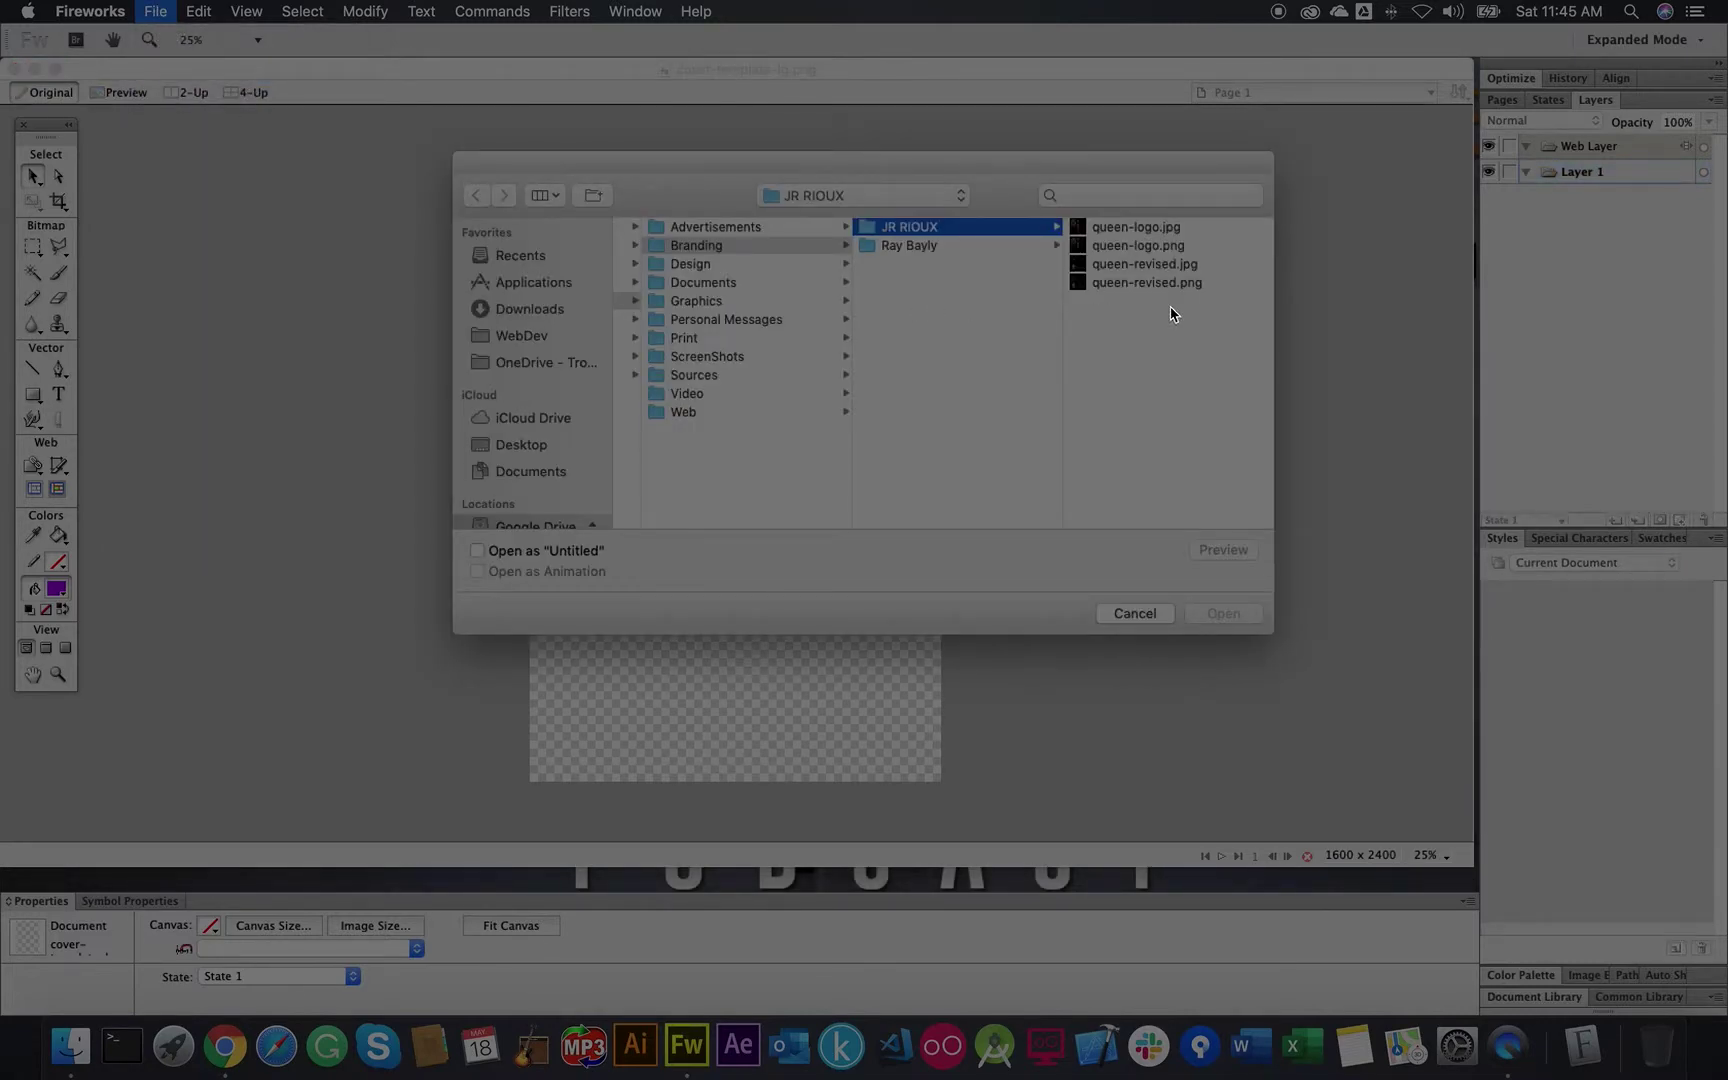
pyautogui.hscroll(-10, 795, 283)
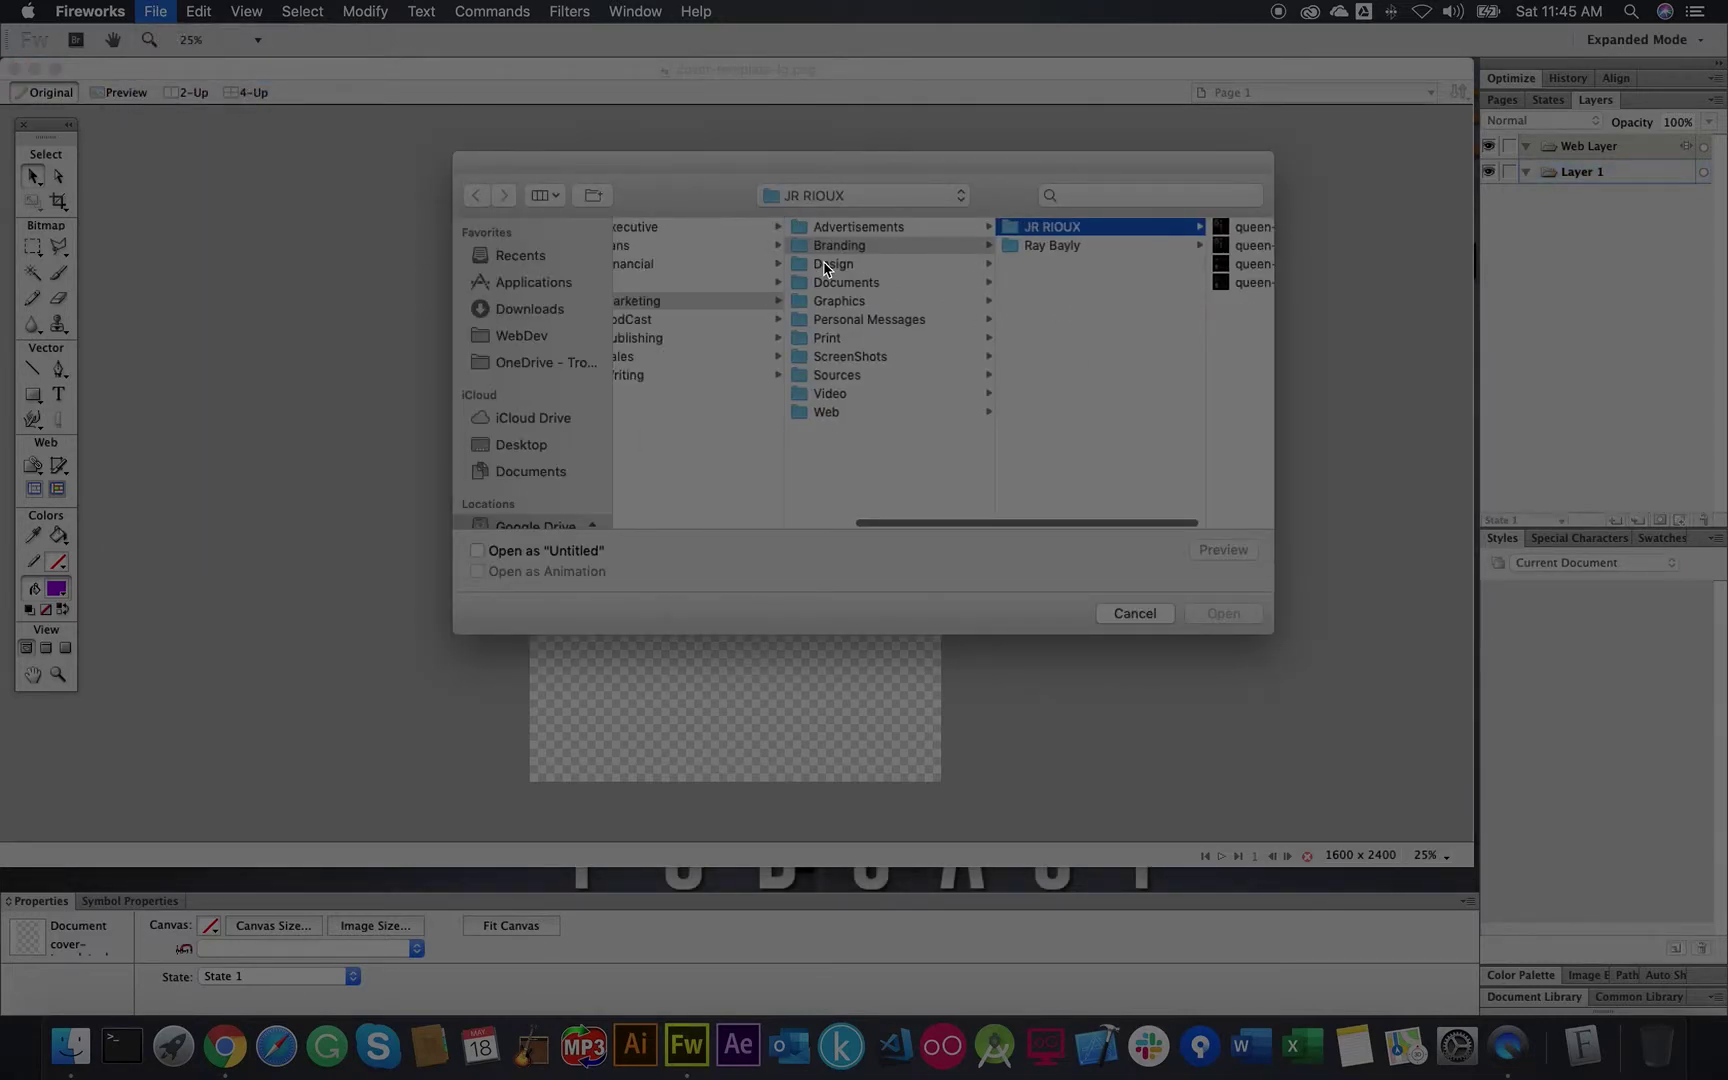
pyautogui.scroll(-3, 510, 418)
pyautogui.click(535, 406)
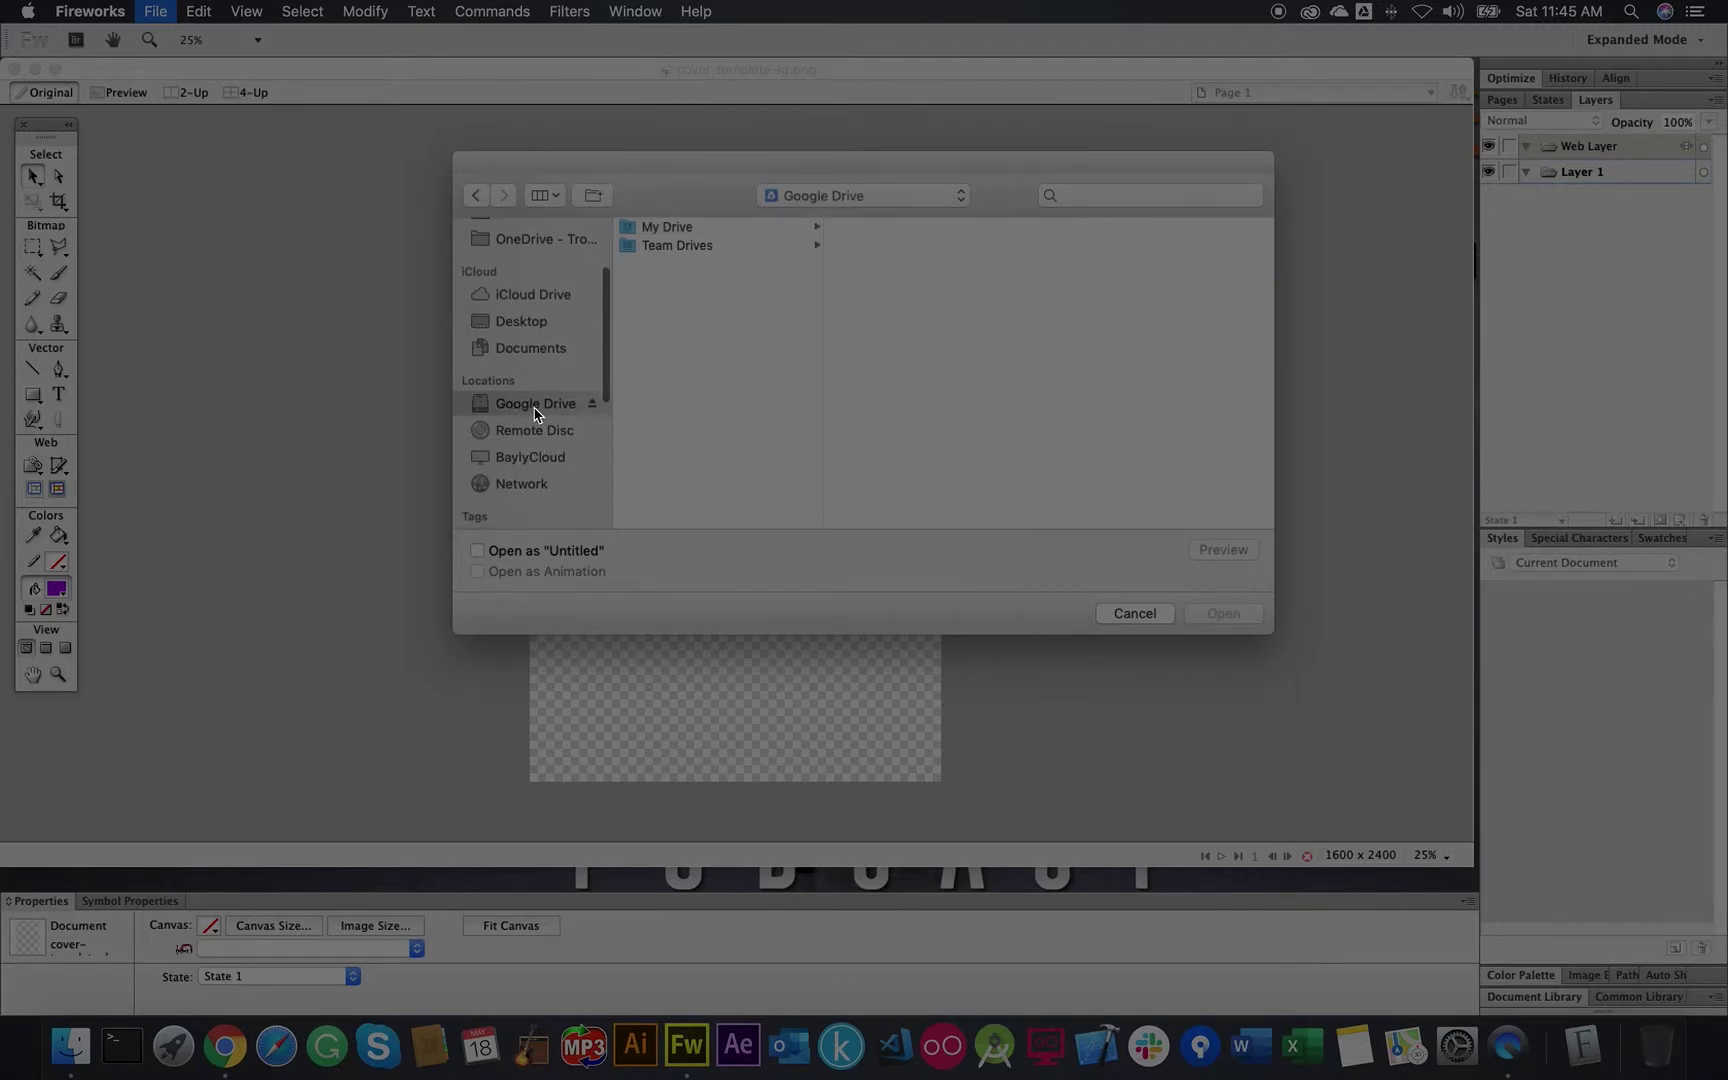
pyautogui.click(536, 320)
pyautogui.click(702, 230)
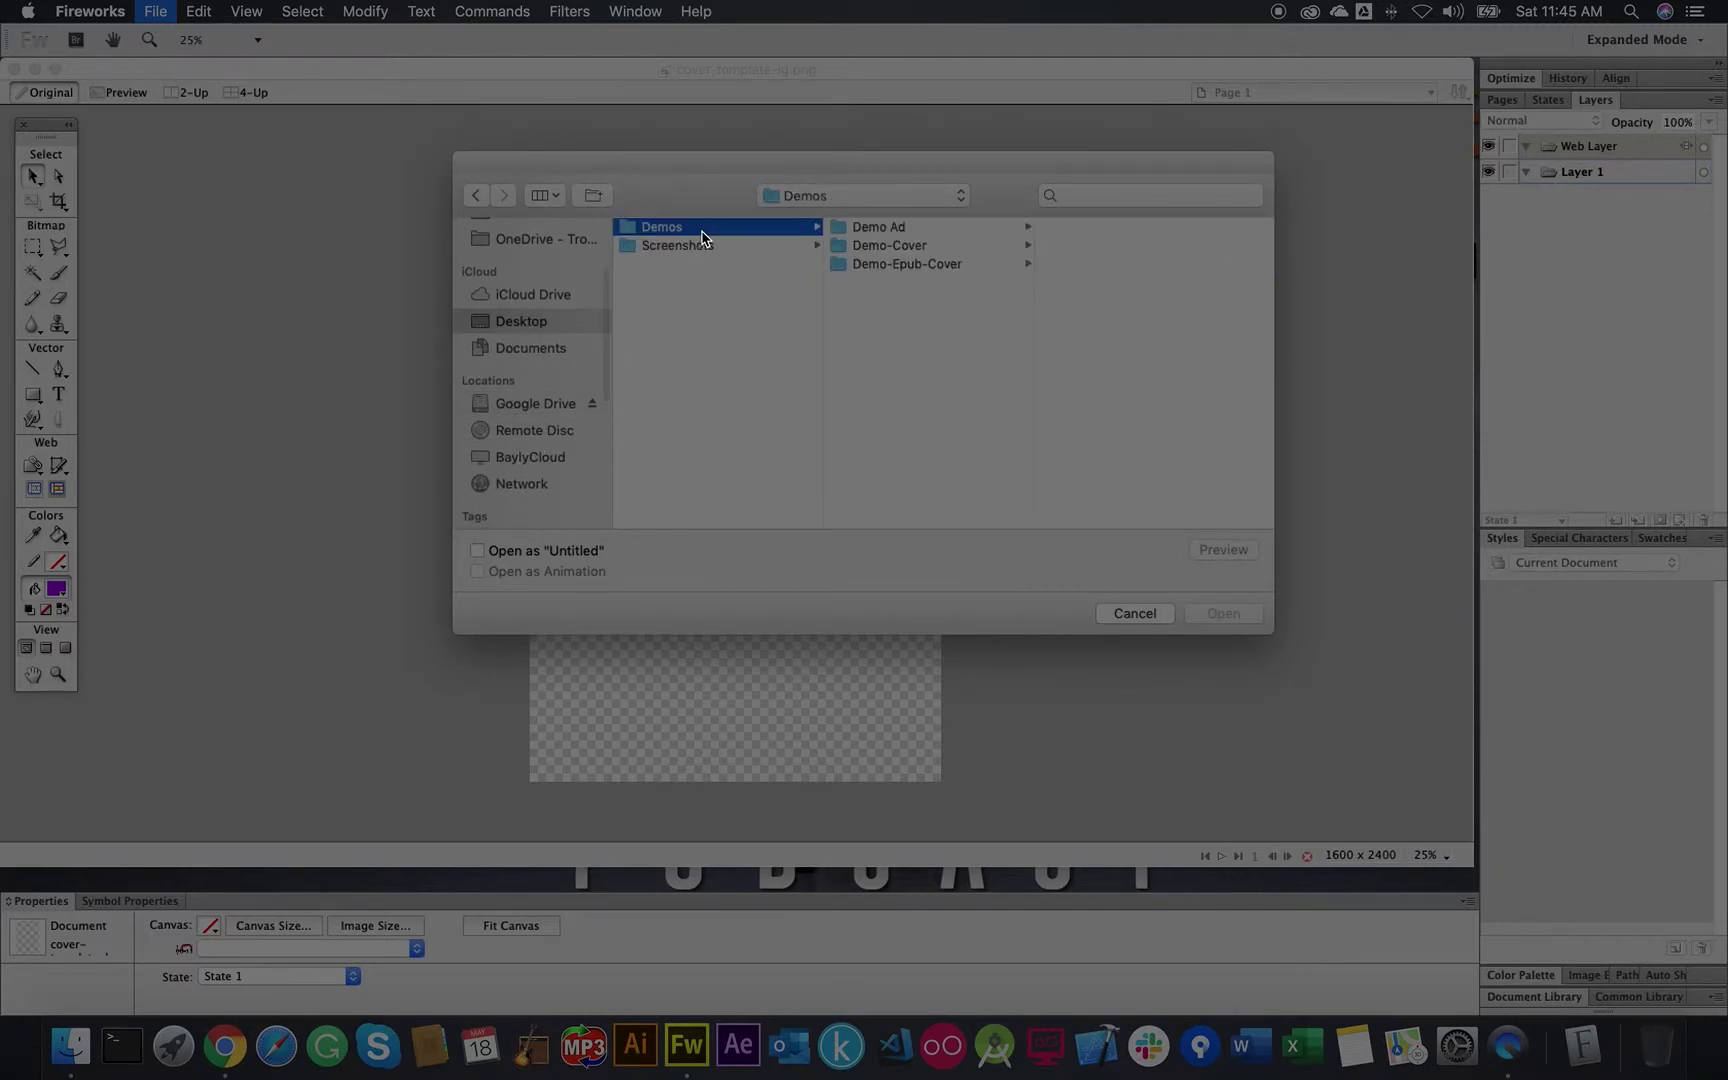
pyautogui.click(904, 268)
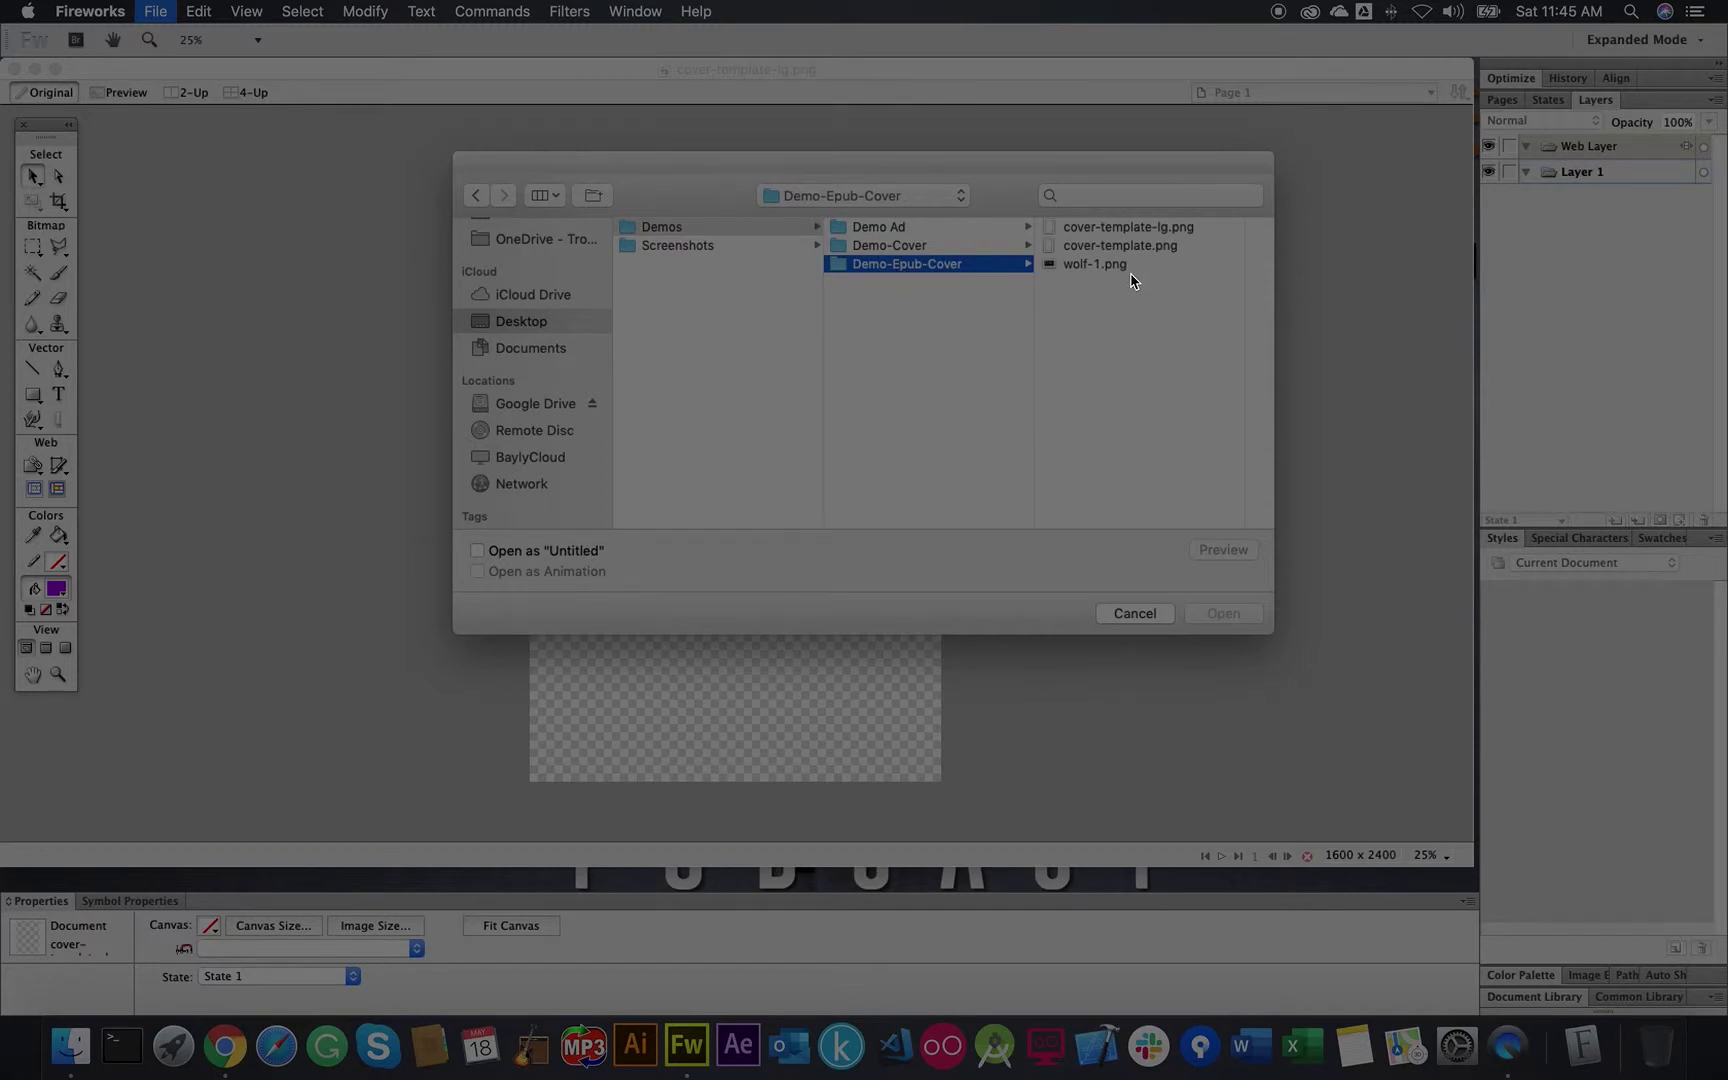
pyautogui.click(1101, 267)
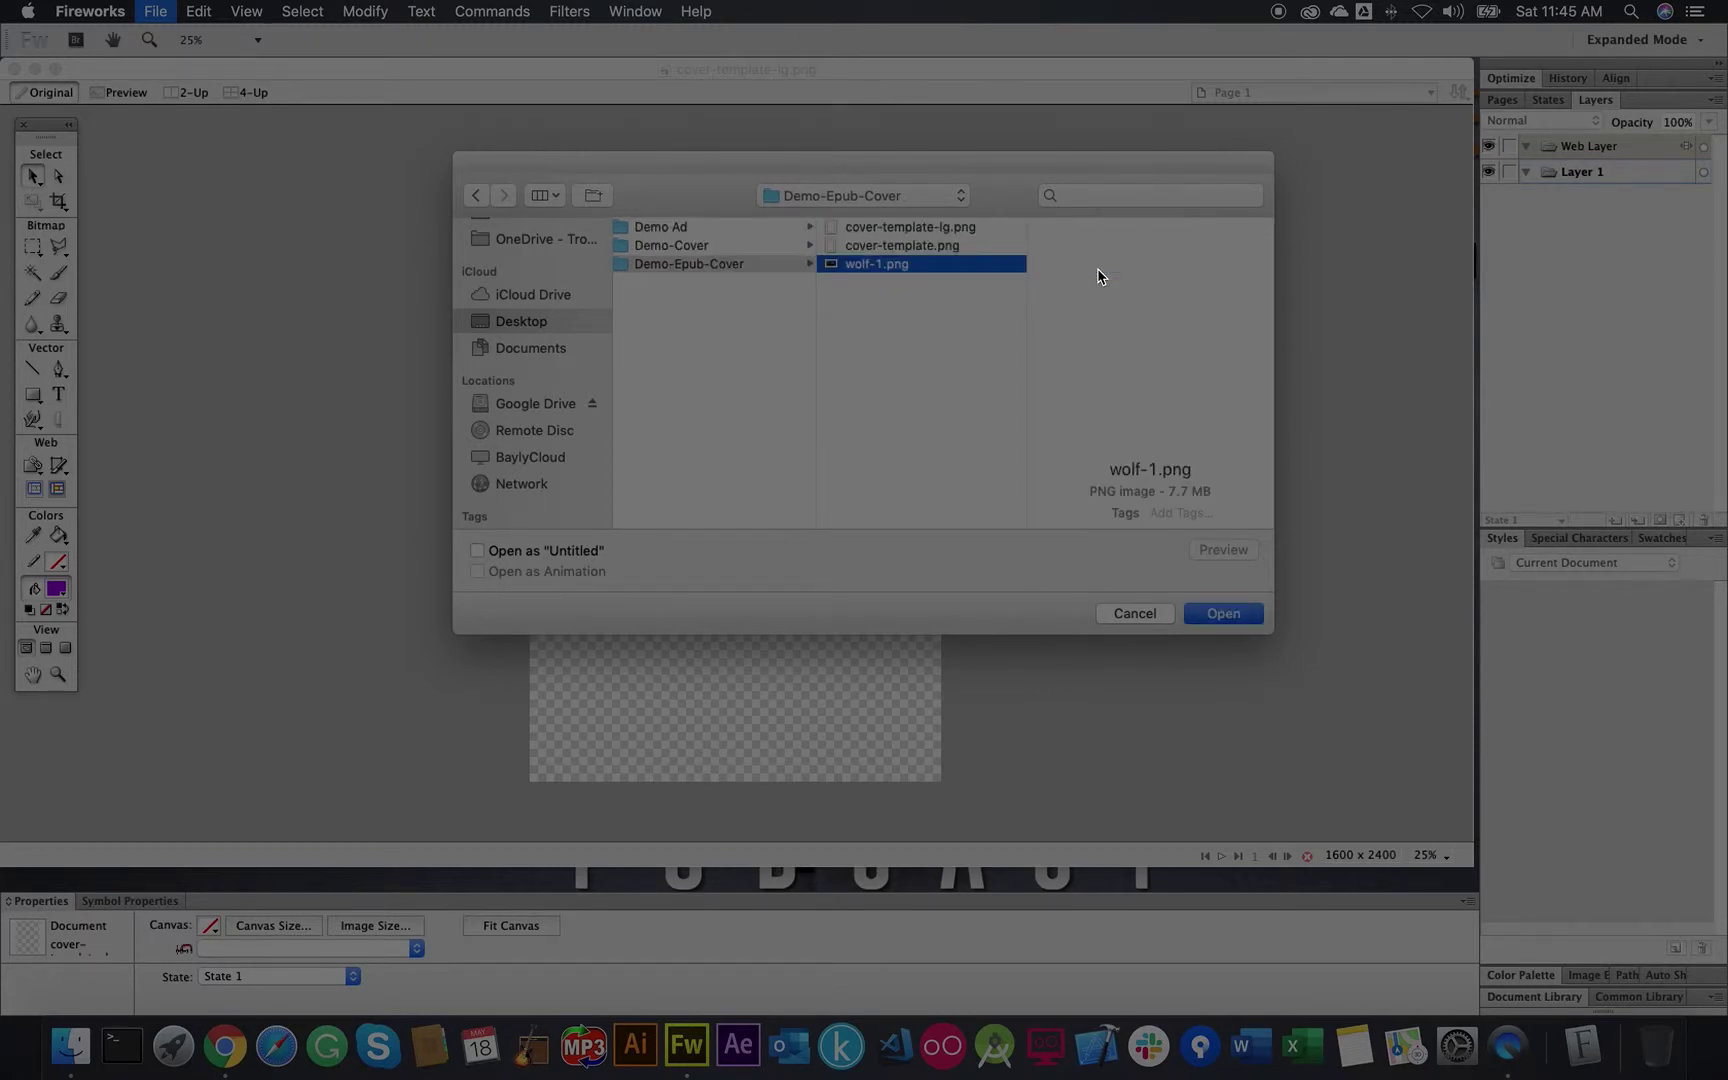
pyautogui.press('Return')
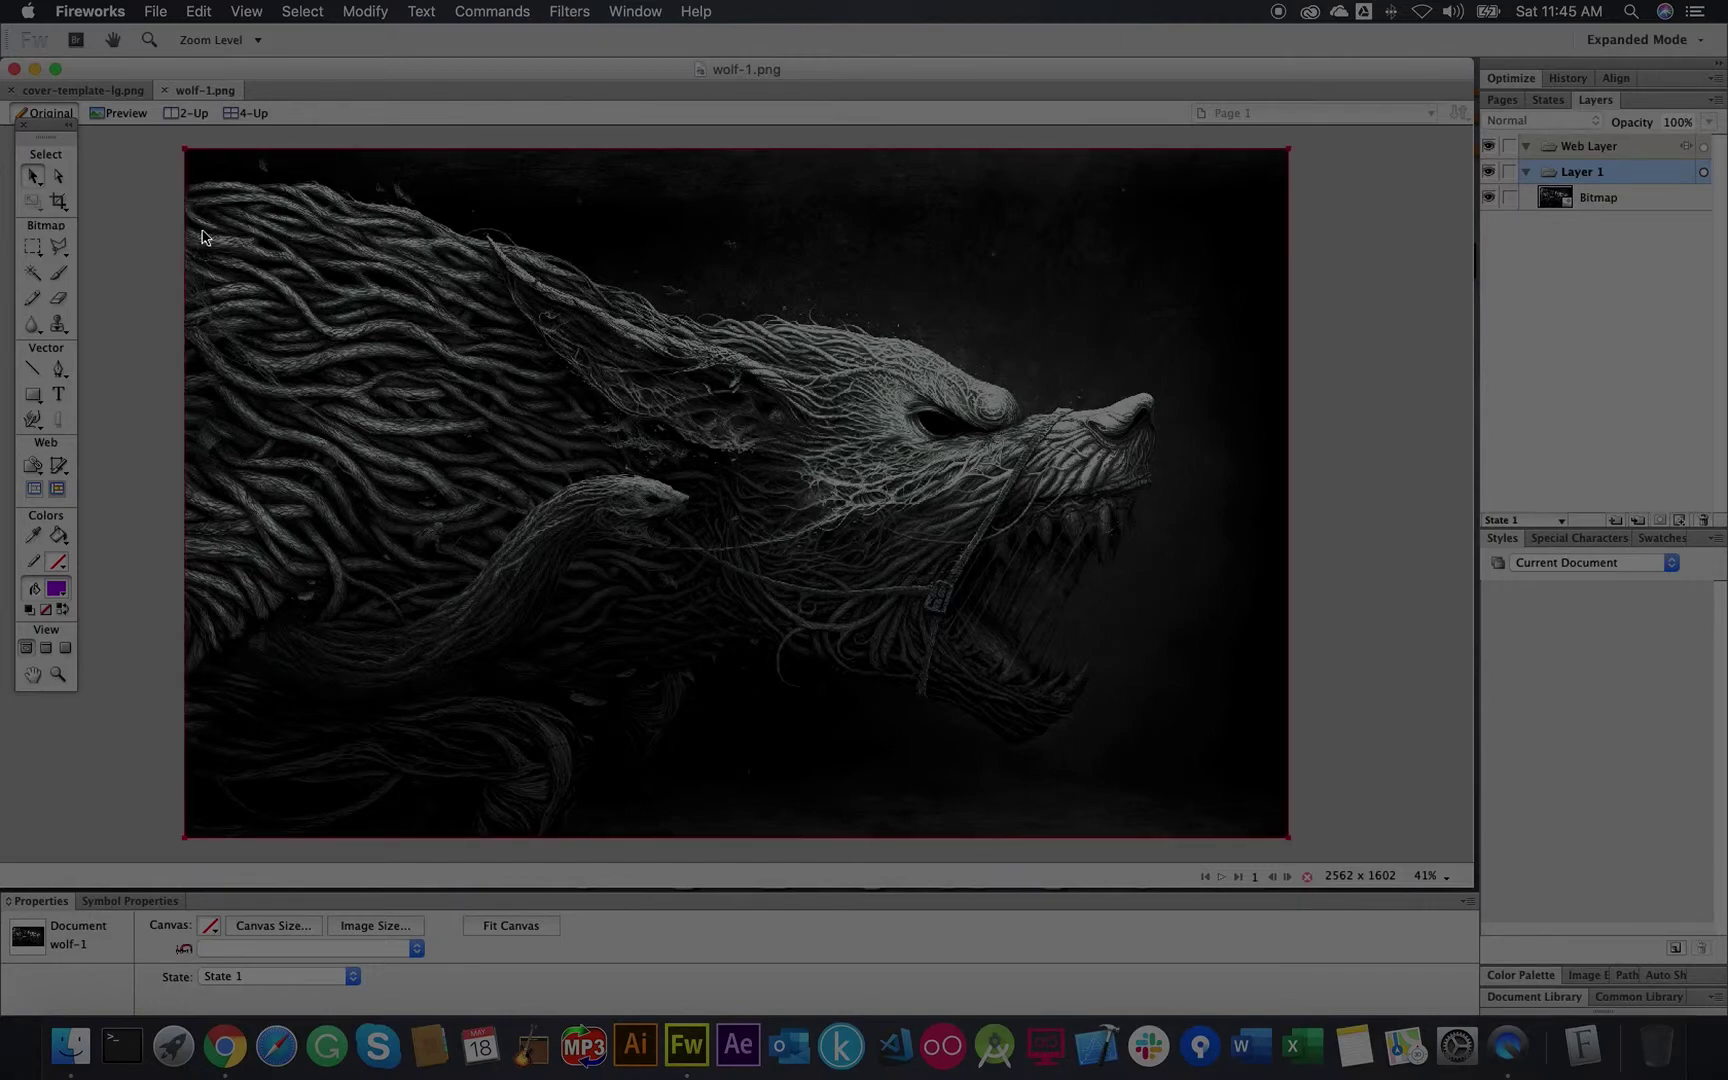
# Step: Select the wolf bitmap in wolf-1.png and copy it
pyautogui.click(769, 317)
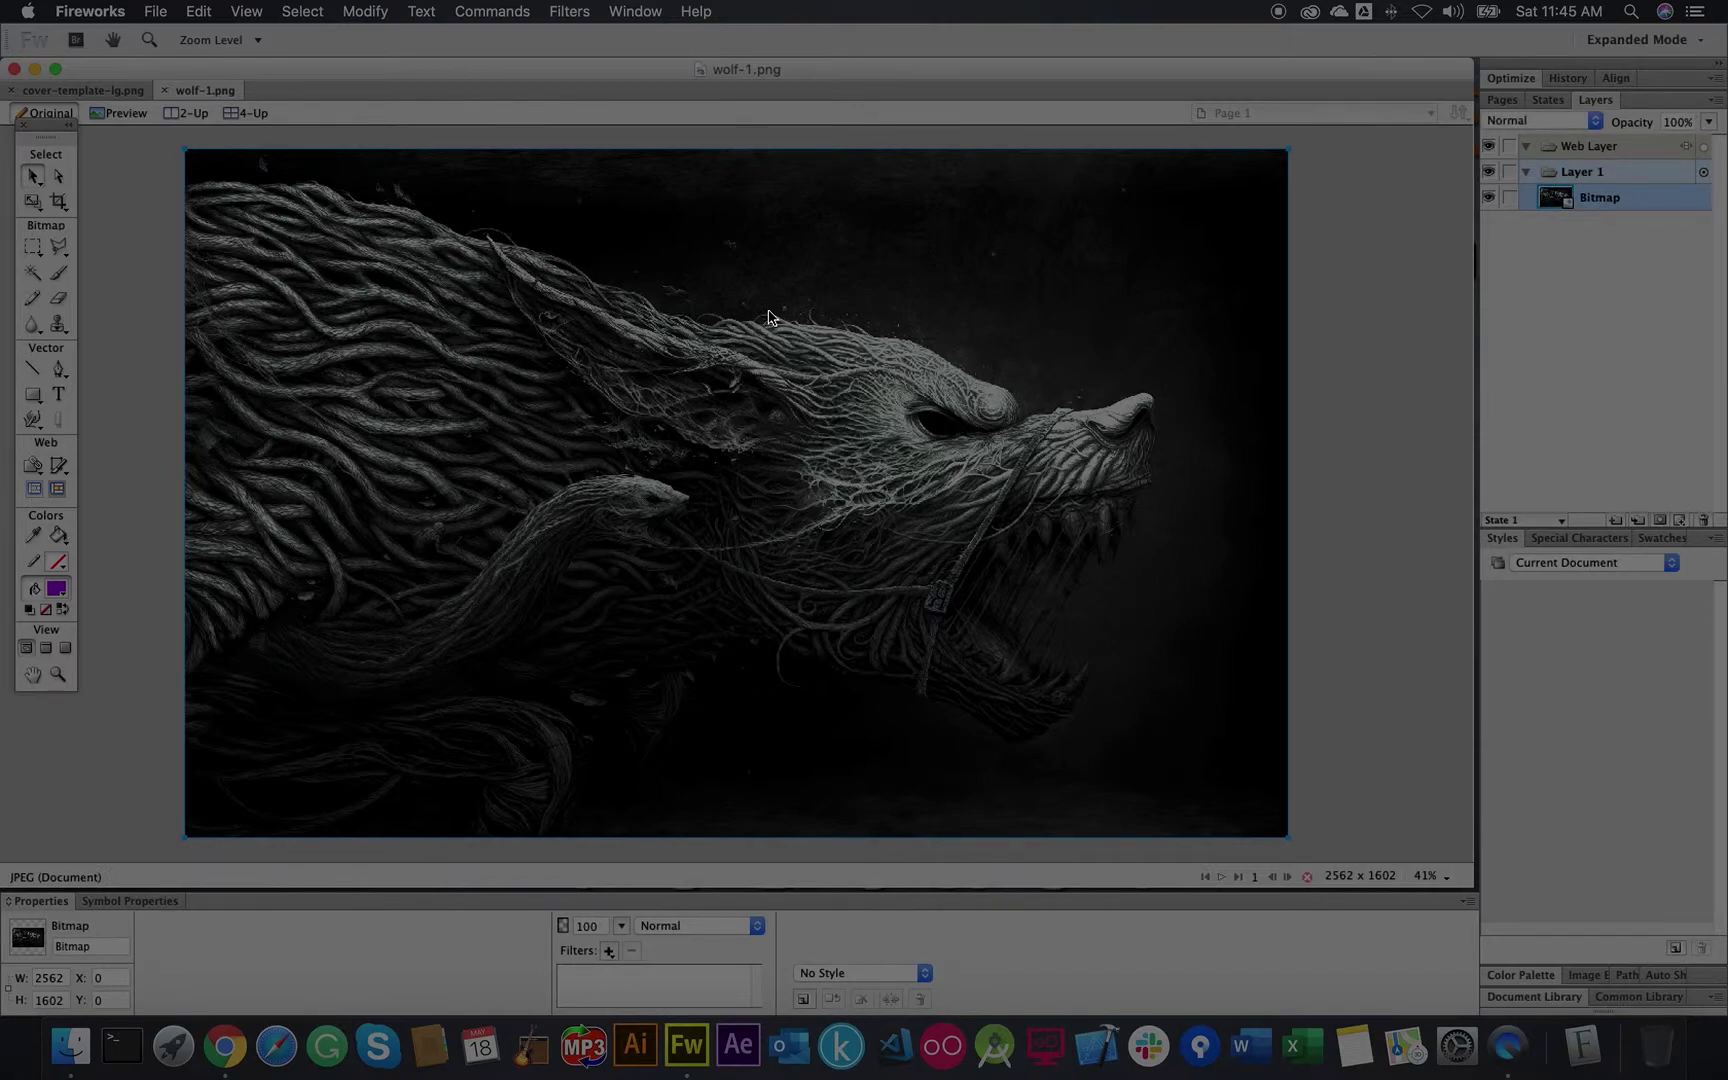
pyautogui.click(104, 92)
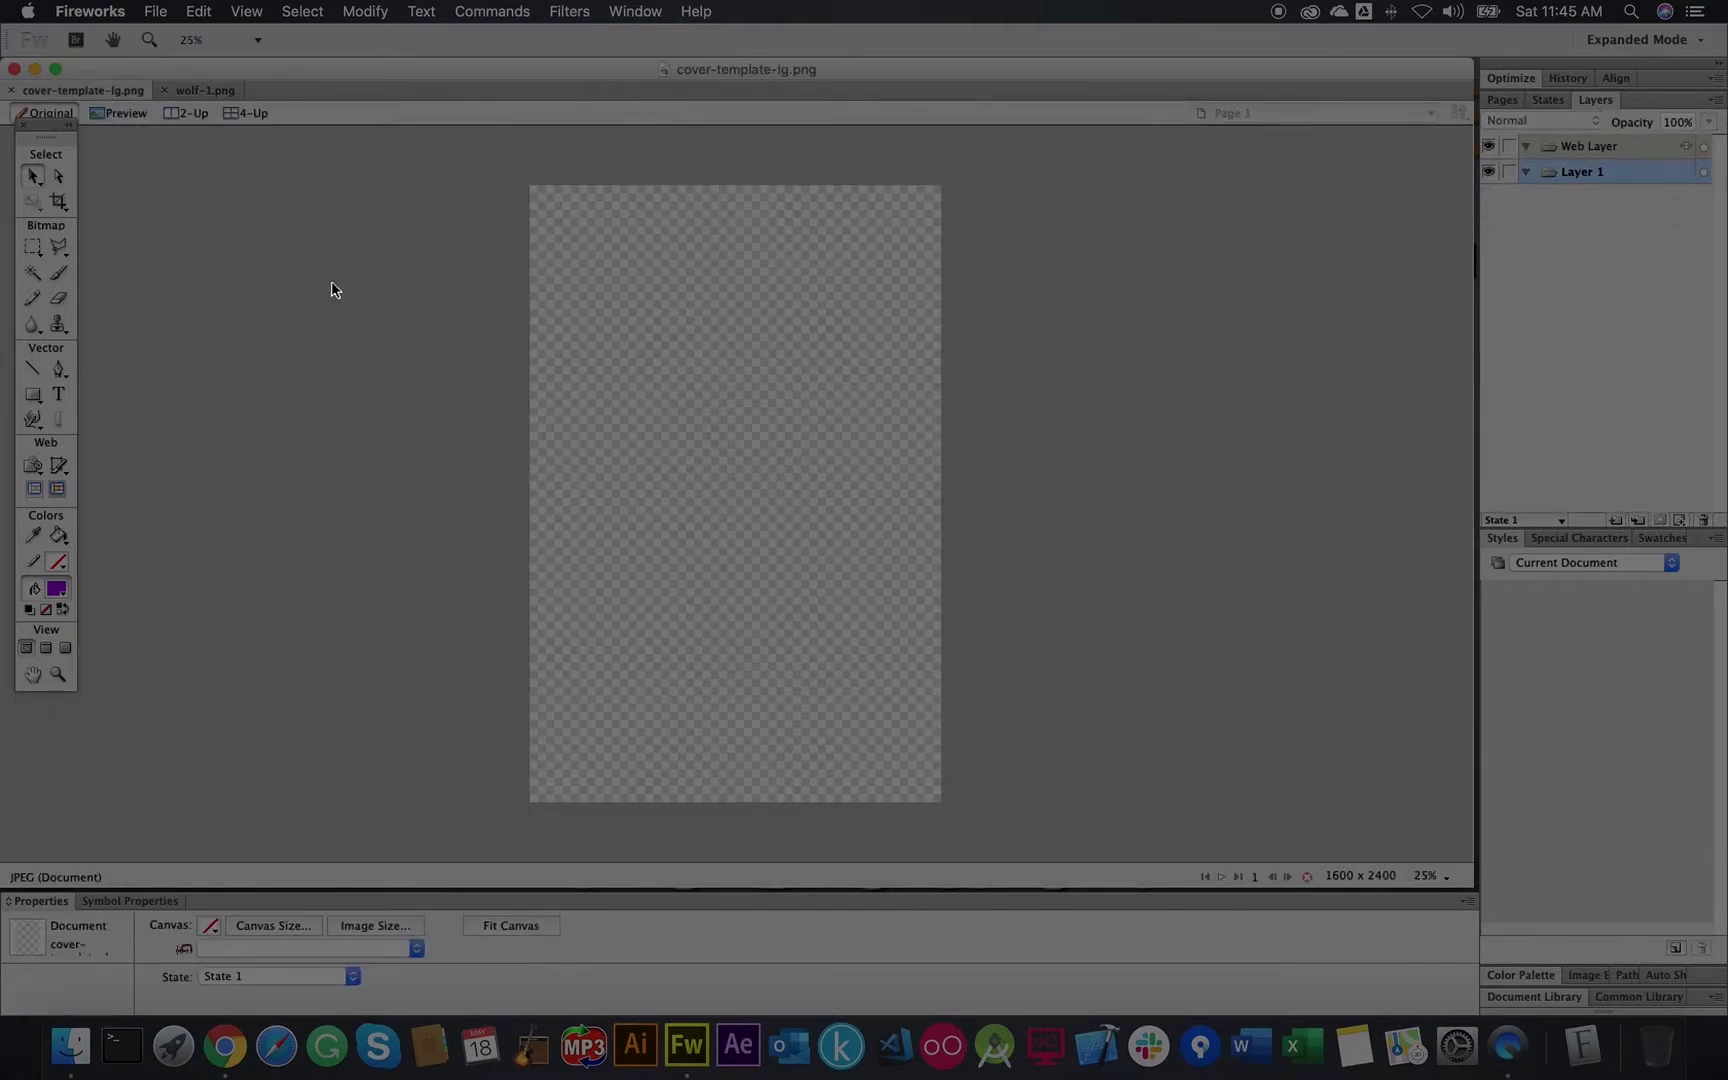
pyautogui.click(203, 91)
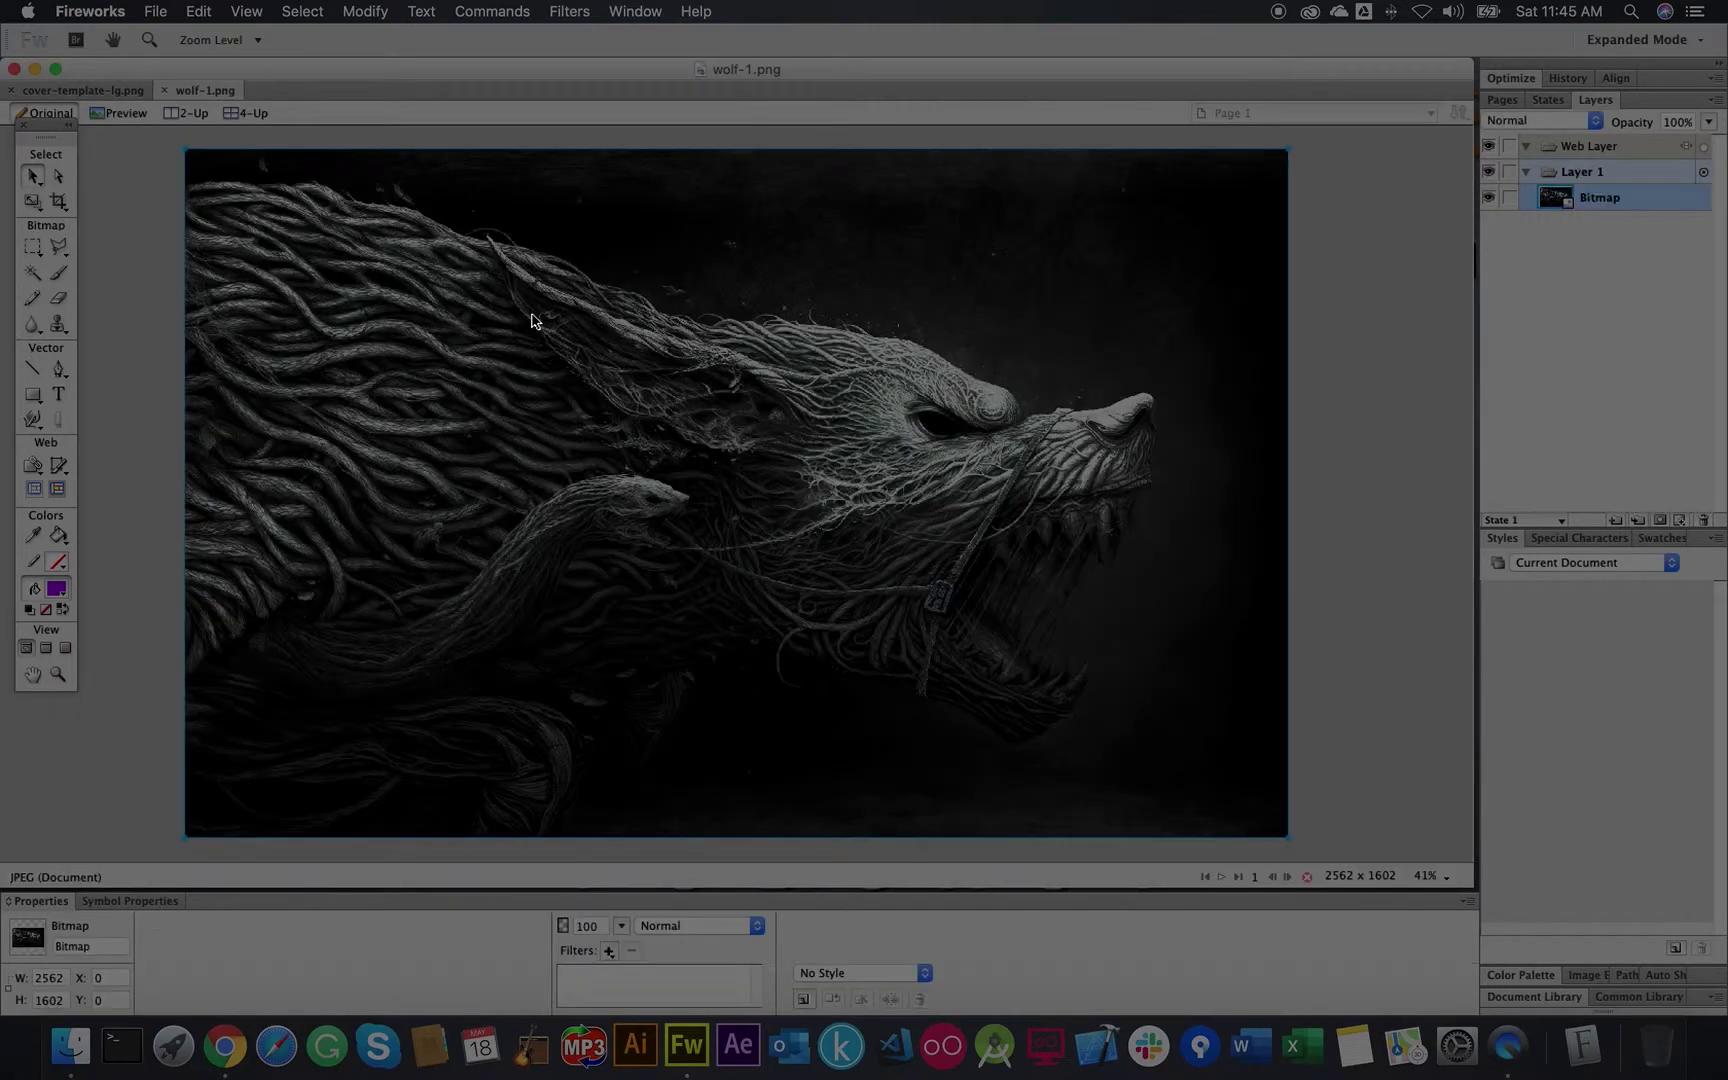
pyautogui.rightClick(545, 313)
pyautogui.moveTo(600, 315)
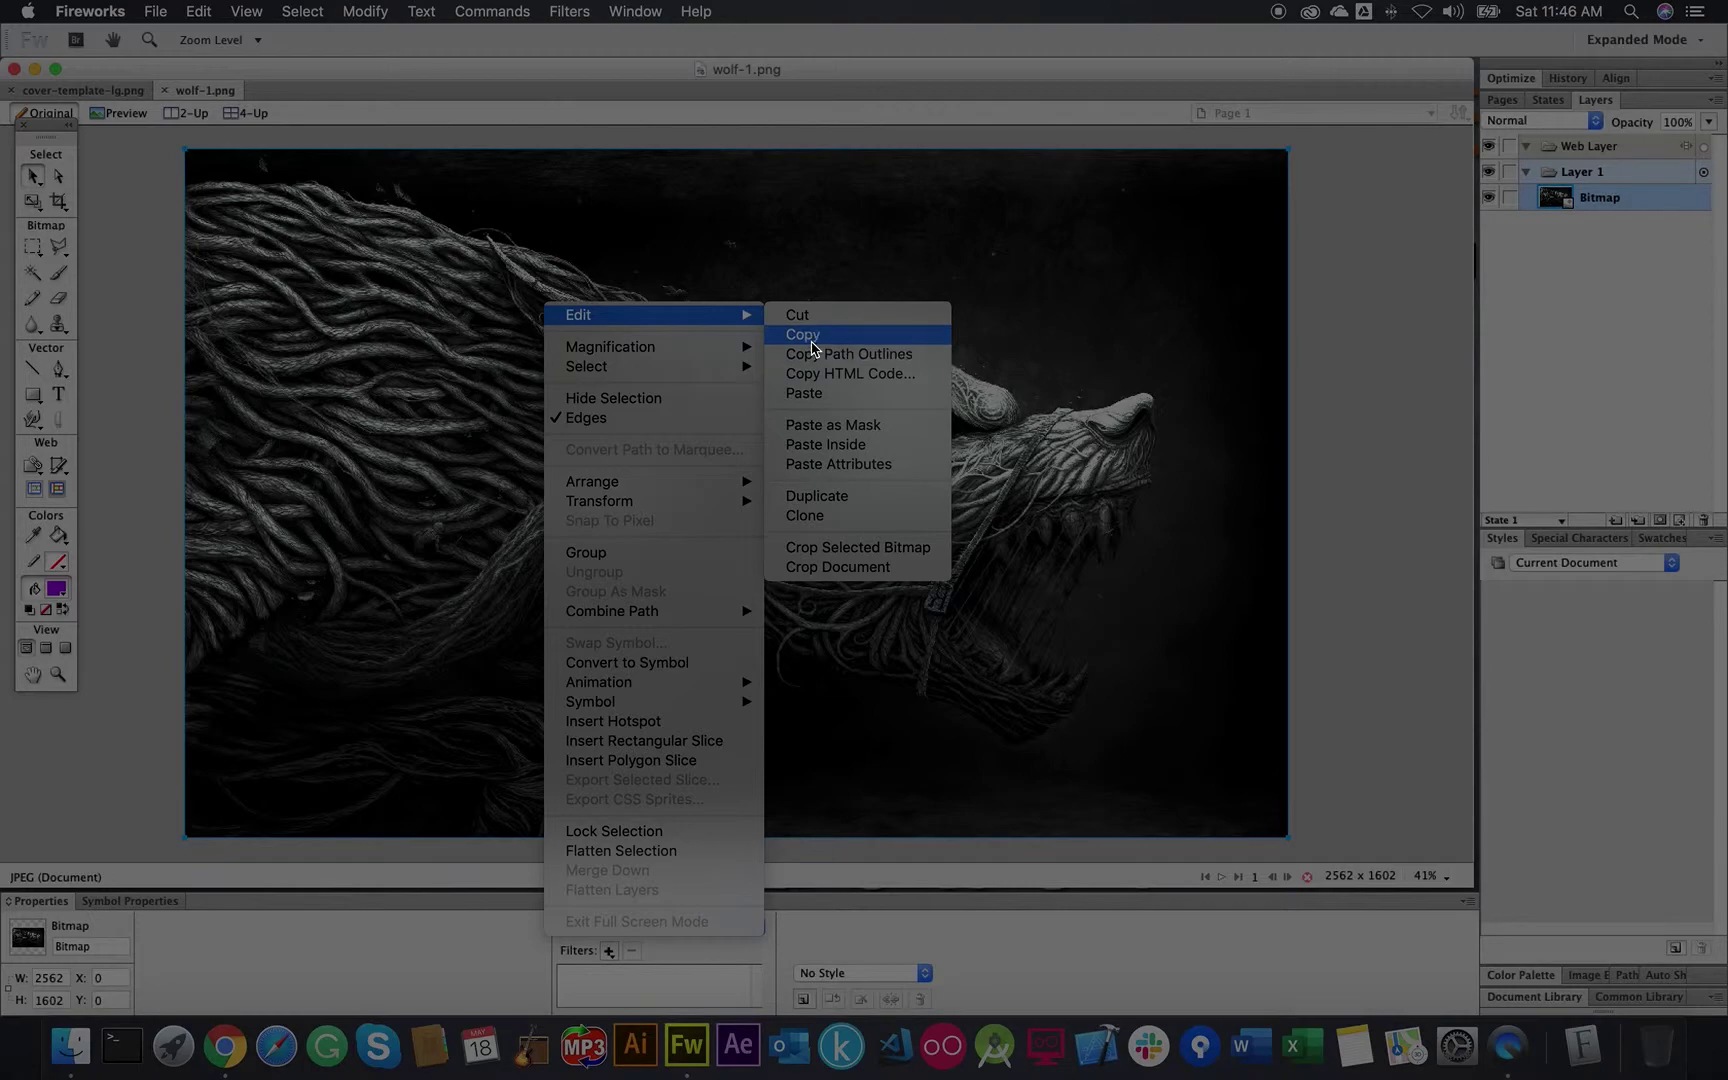
pyautogui.click(812, 338)
# Step: Paste the wolf image into cover-template-lg.png and move it to about X -1252, Y 104
pyautogui.click(83, 90)
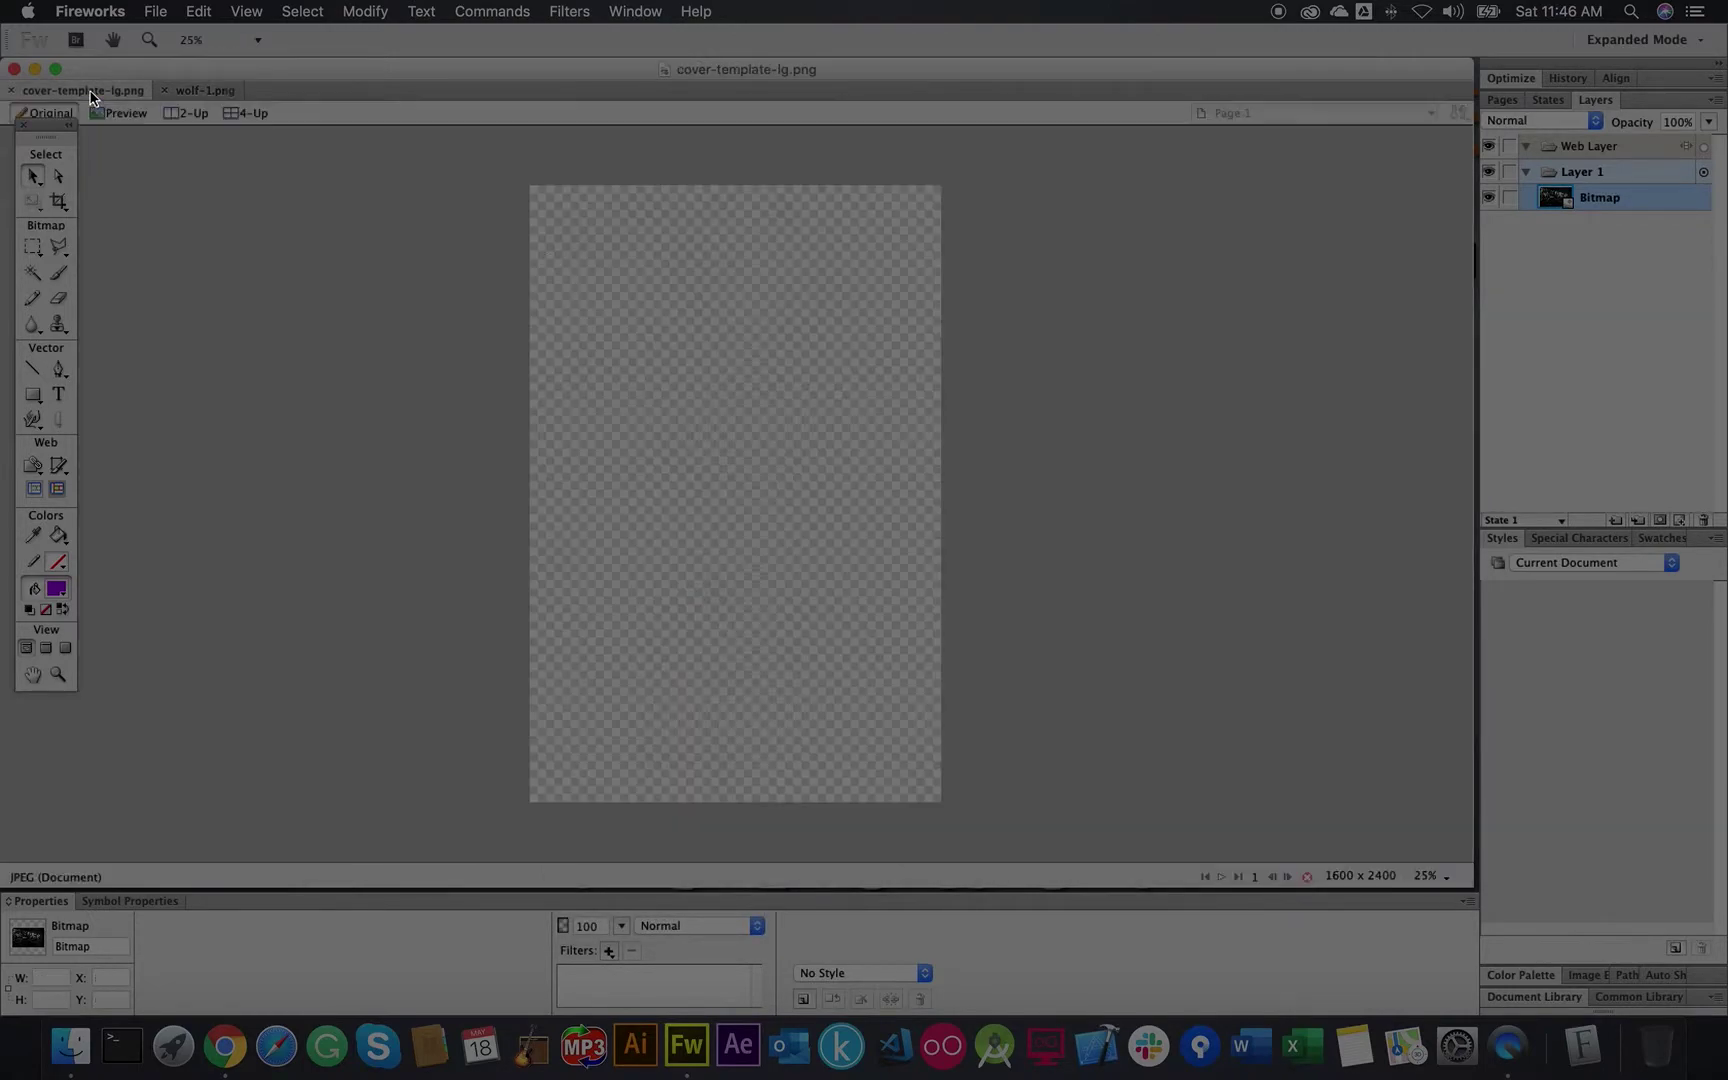
pyautogui.rightClick(256, 271)
pyautogui.click(286, 281)
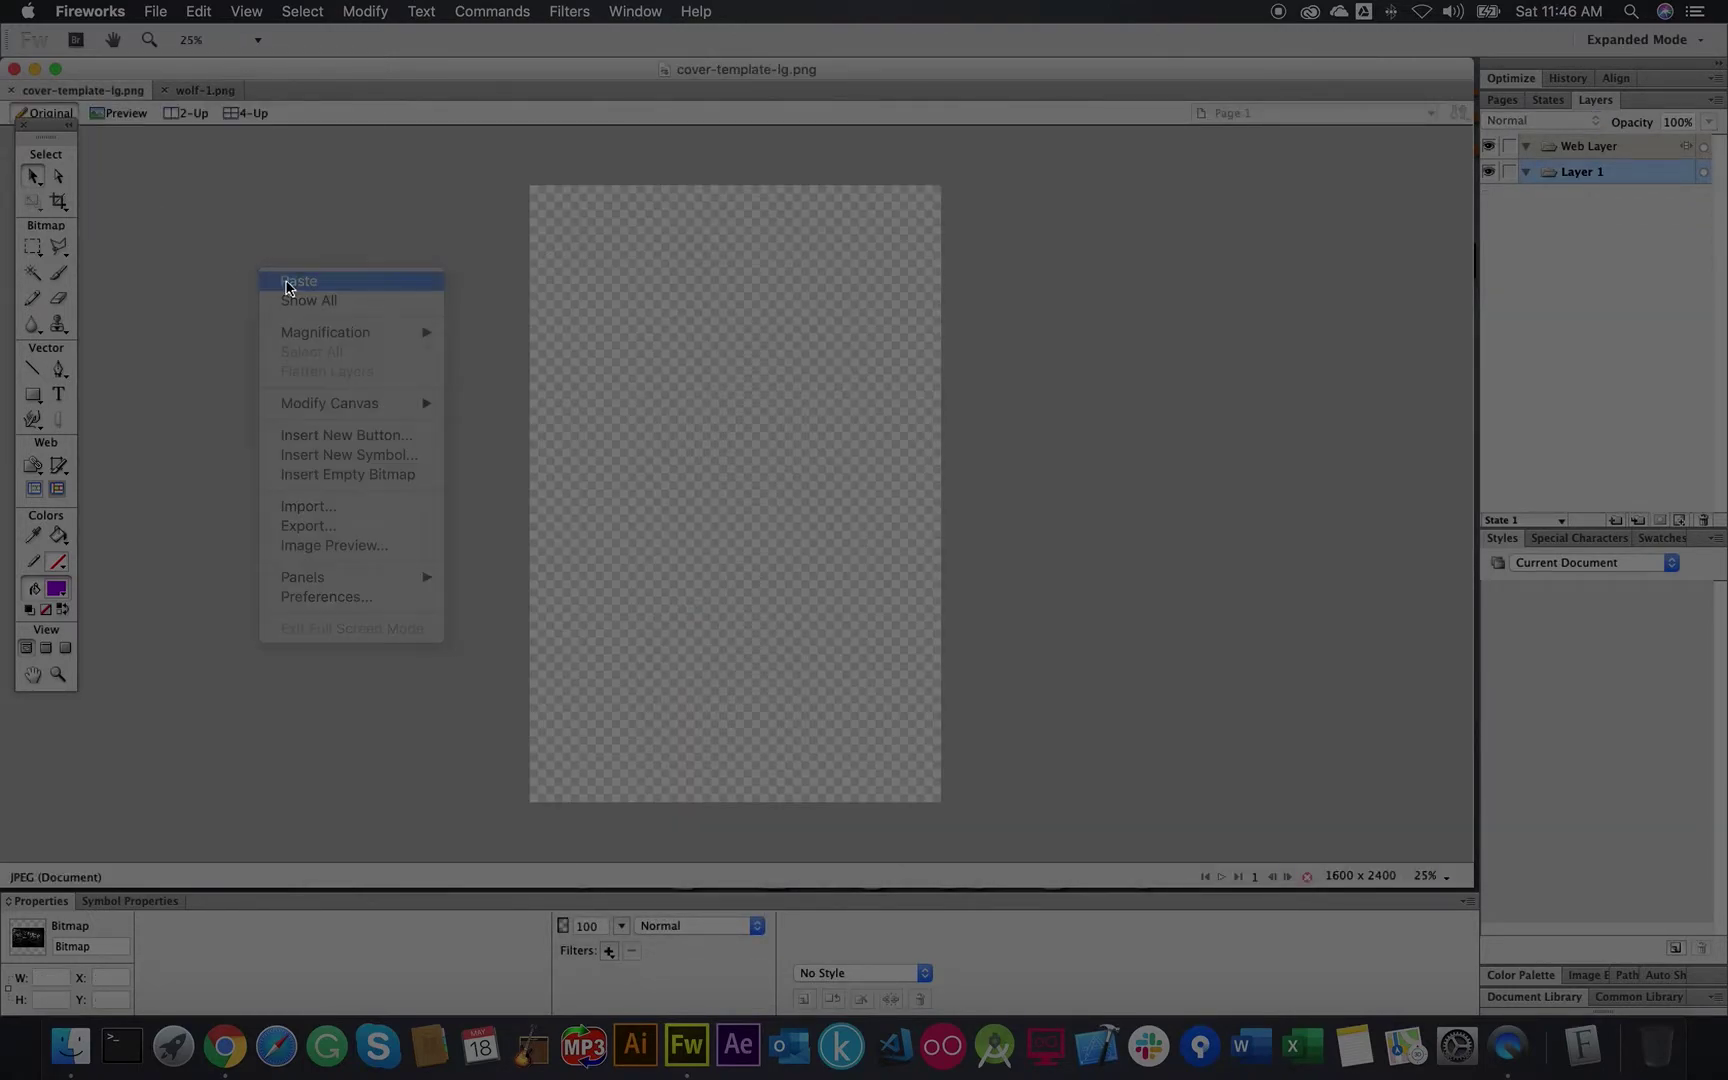
pyautogui.moveTo(756, 382); pyautogui.dragTo(538, 431)
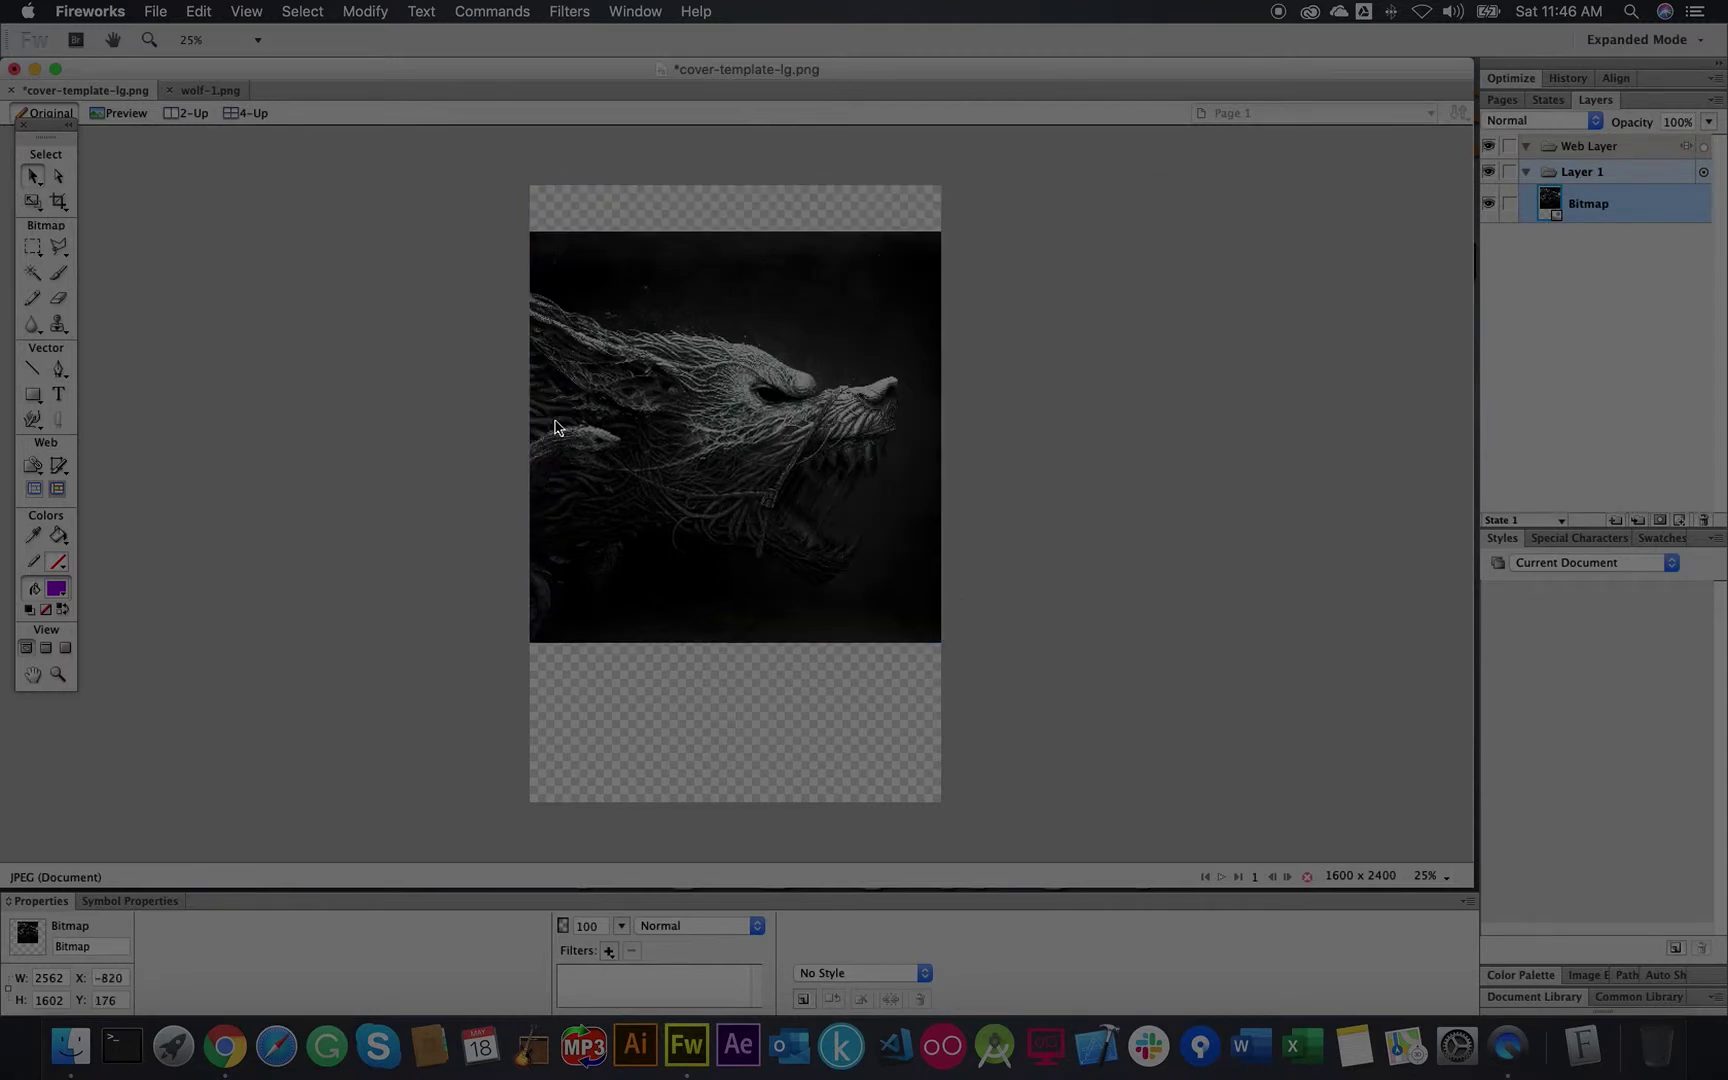
pyautogui.moveTo(744, 433); pyautogui.dragTo(643, 411)
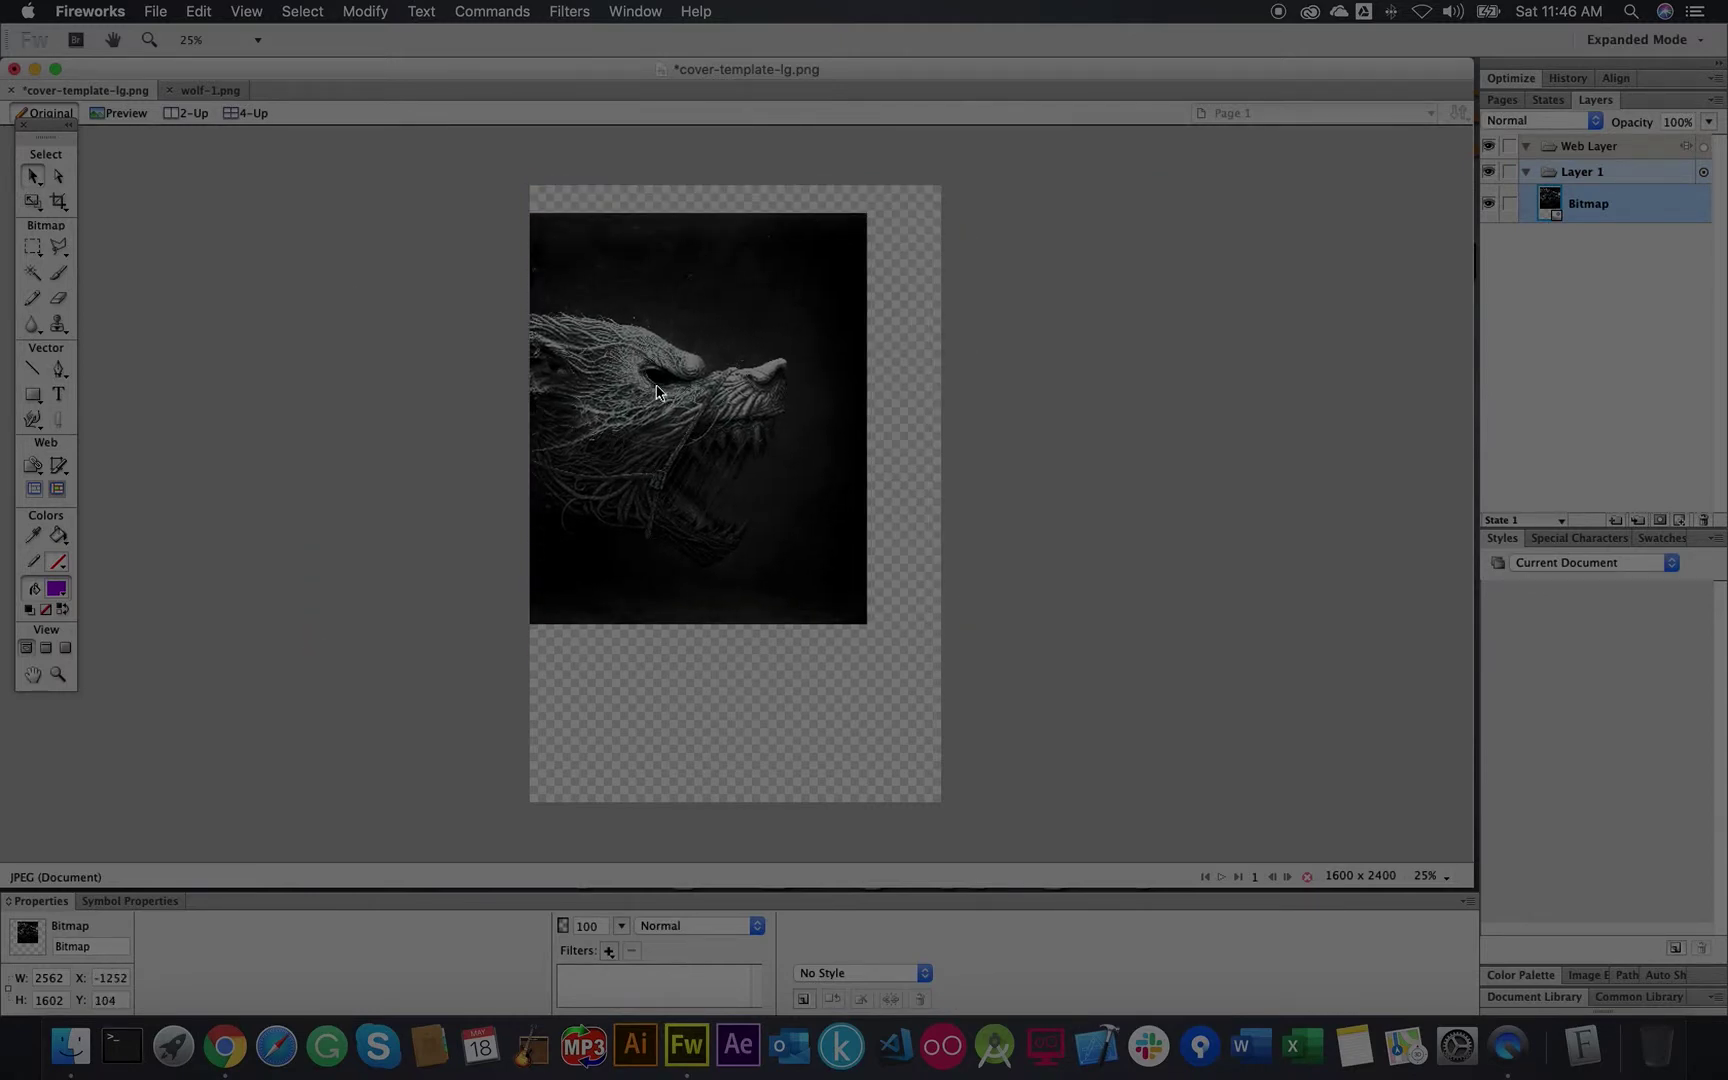
# Step: Try flipping the wolf image vertically on the cover
pyautogui.rightClick(708, 468)
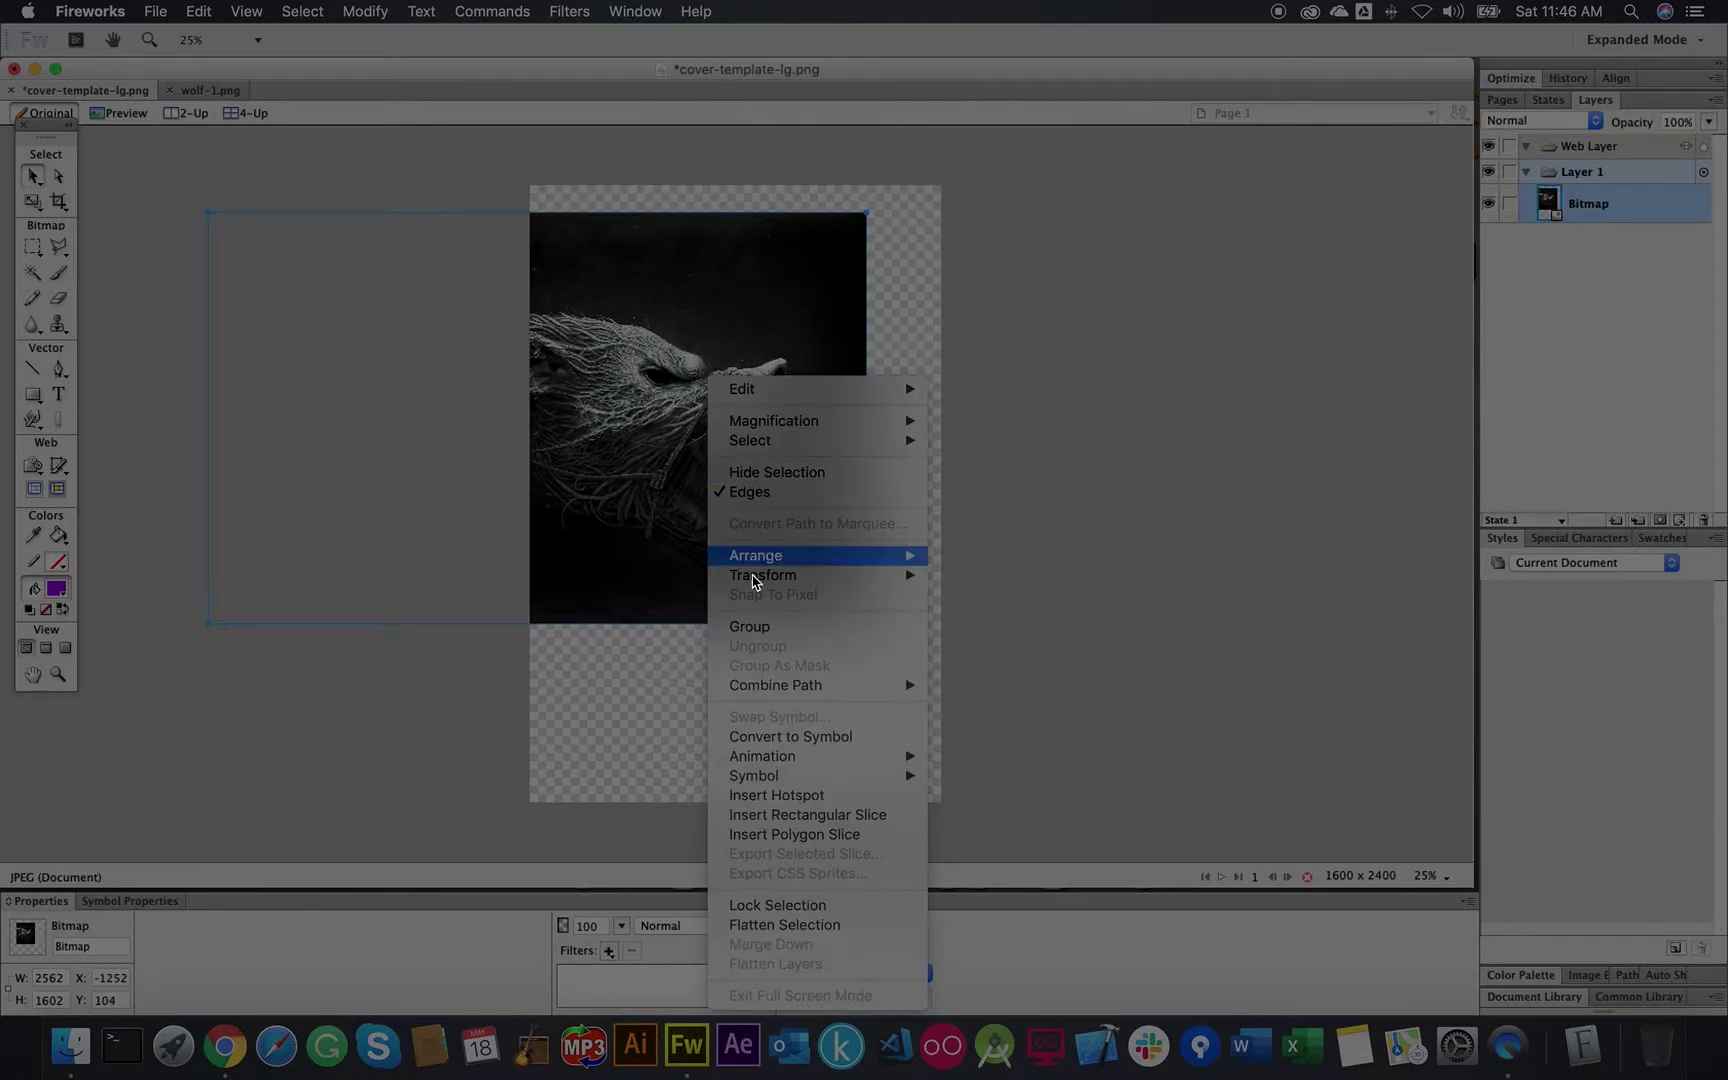
pyautogui.moveTo(755, 580)
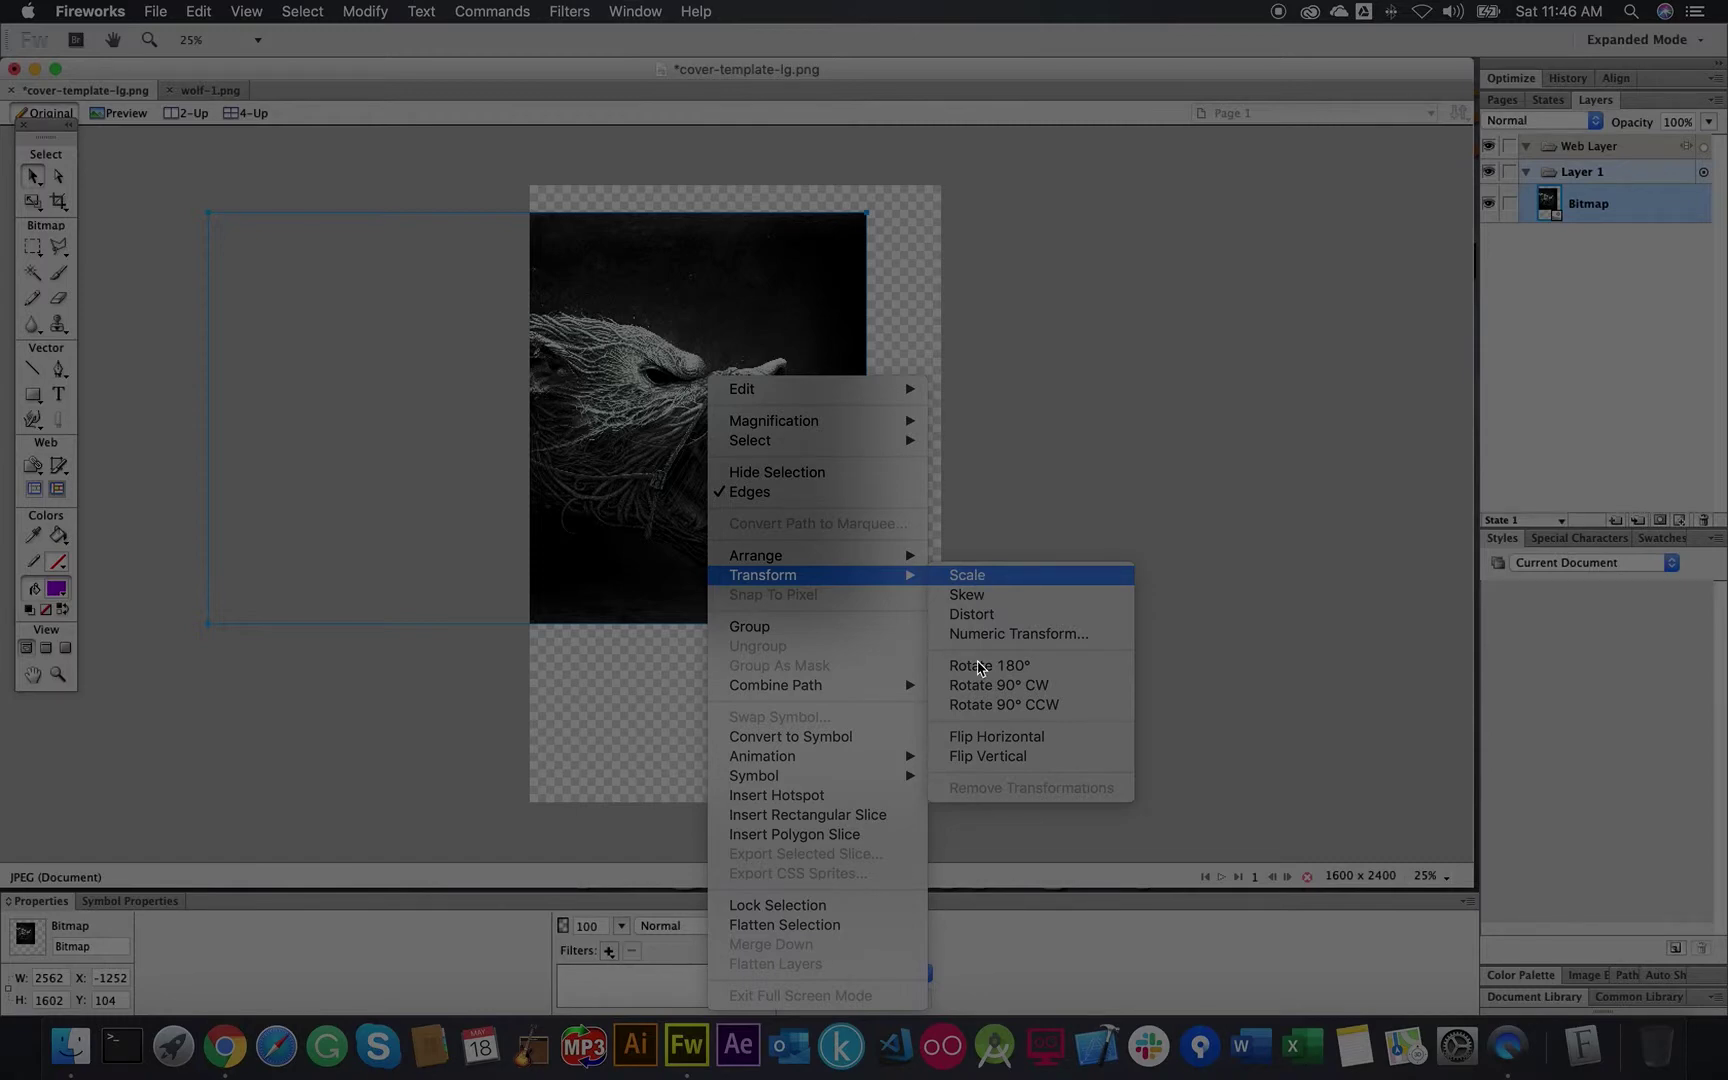
pyautogui.click(983, 758)
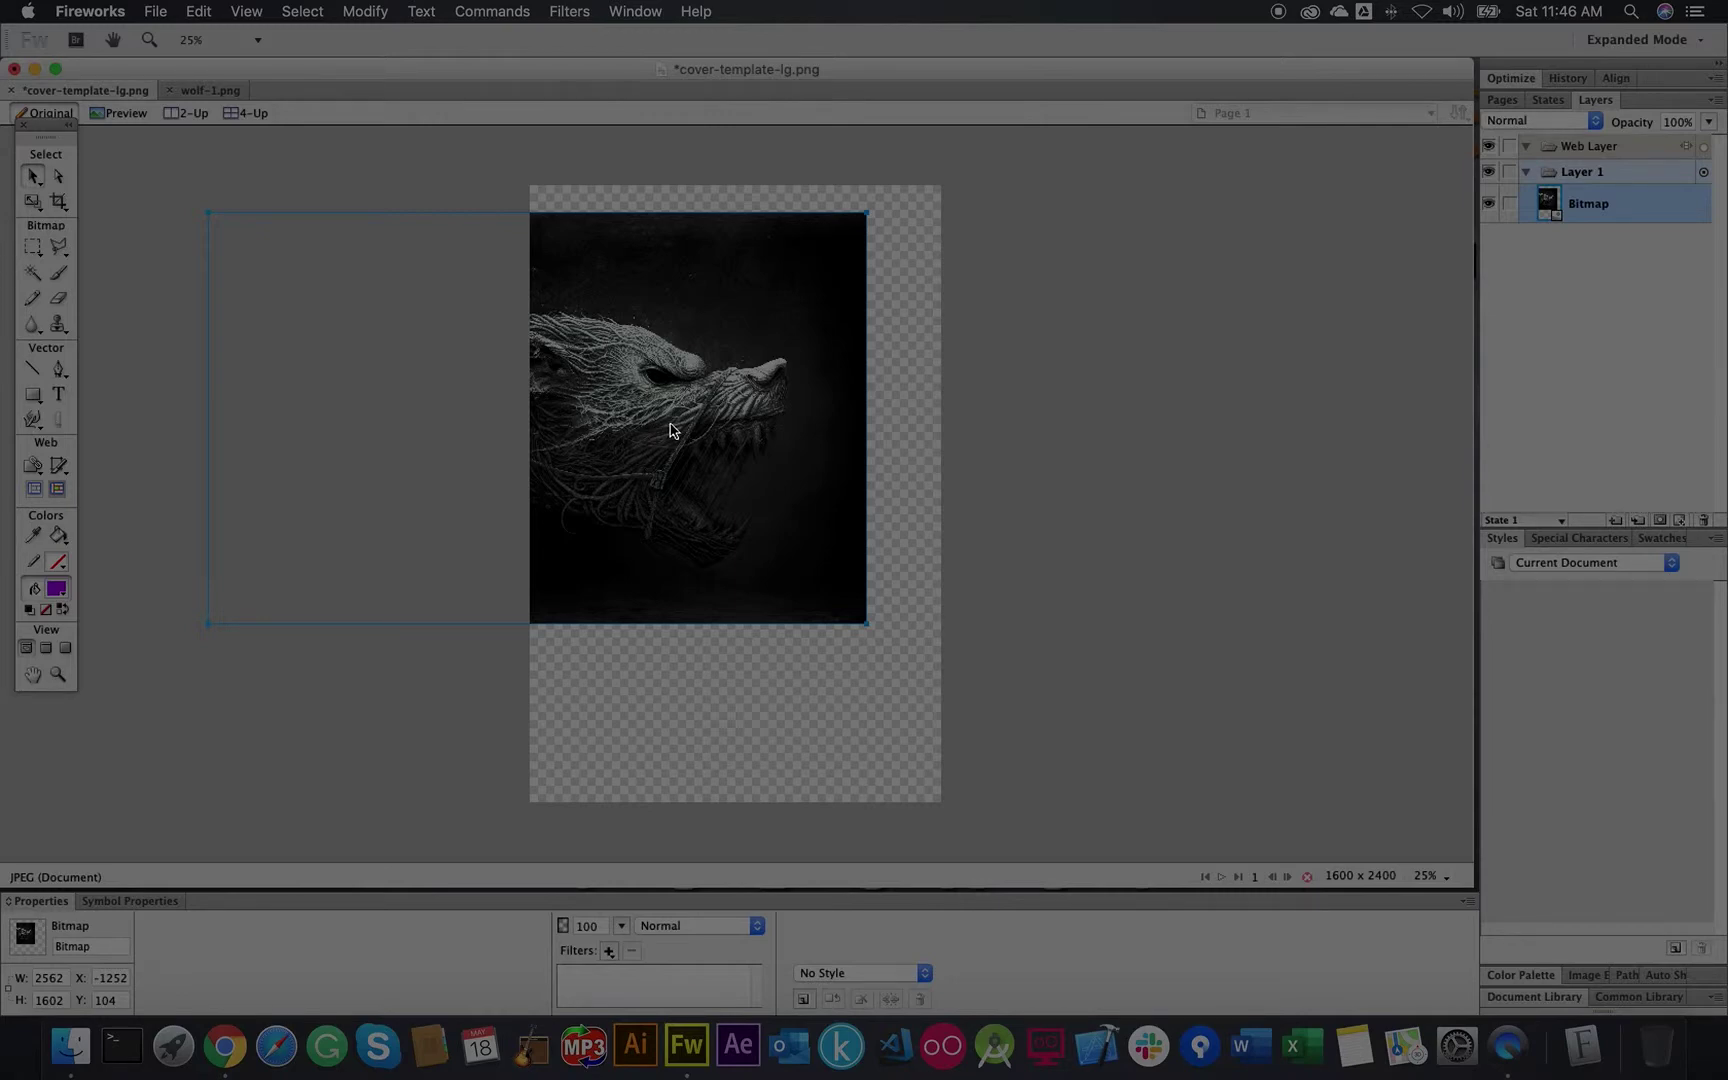
# Step: Undo the vertical flip and the related moves of the wolf image
pyautogui.press('super+z')
pyautogui.press('super+z')
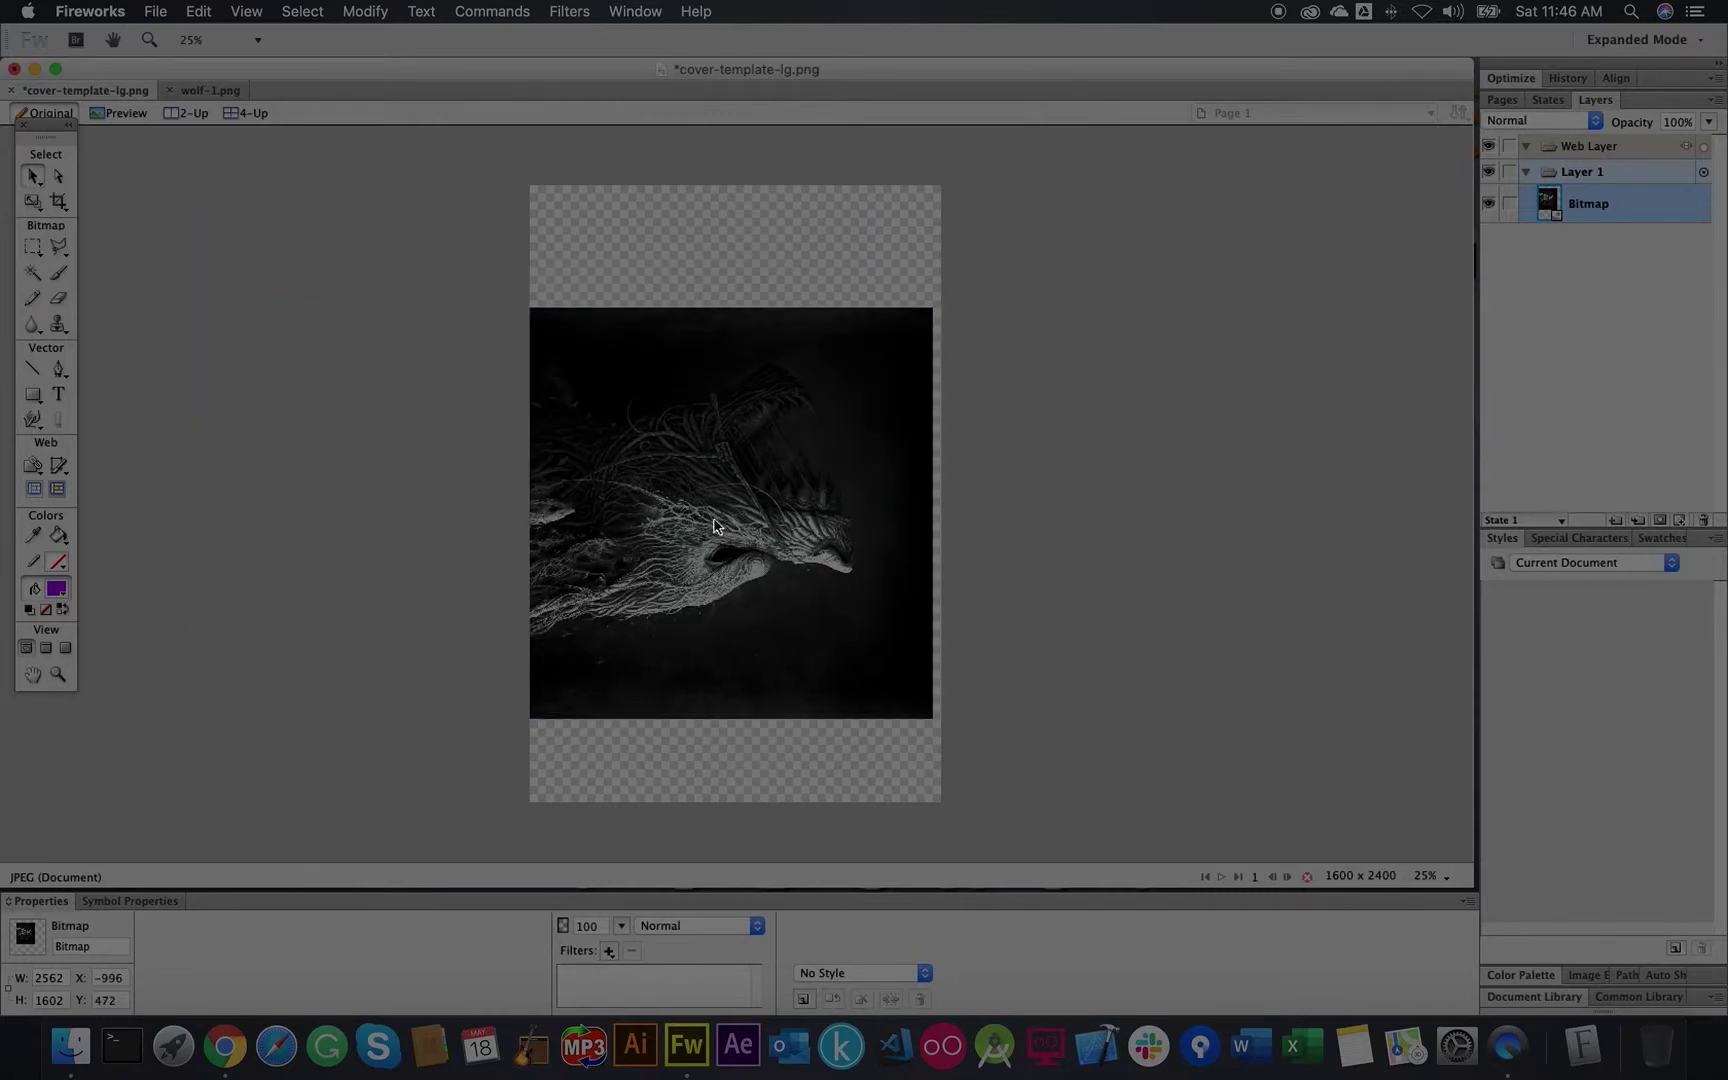
pyautogui.rightClick(706, 376)
pyautogui.click(672, 490)
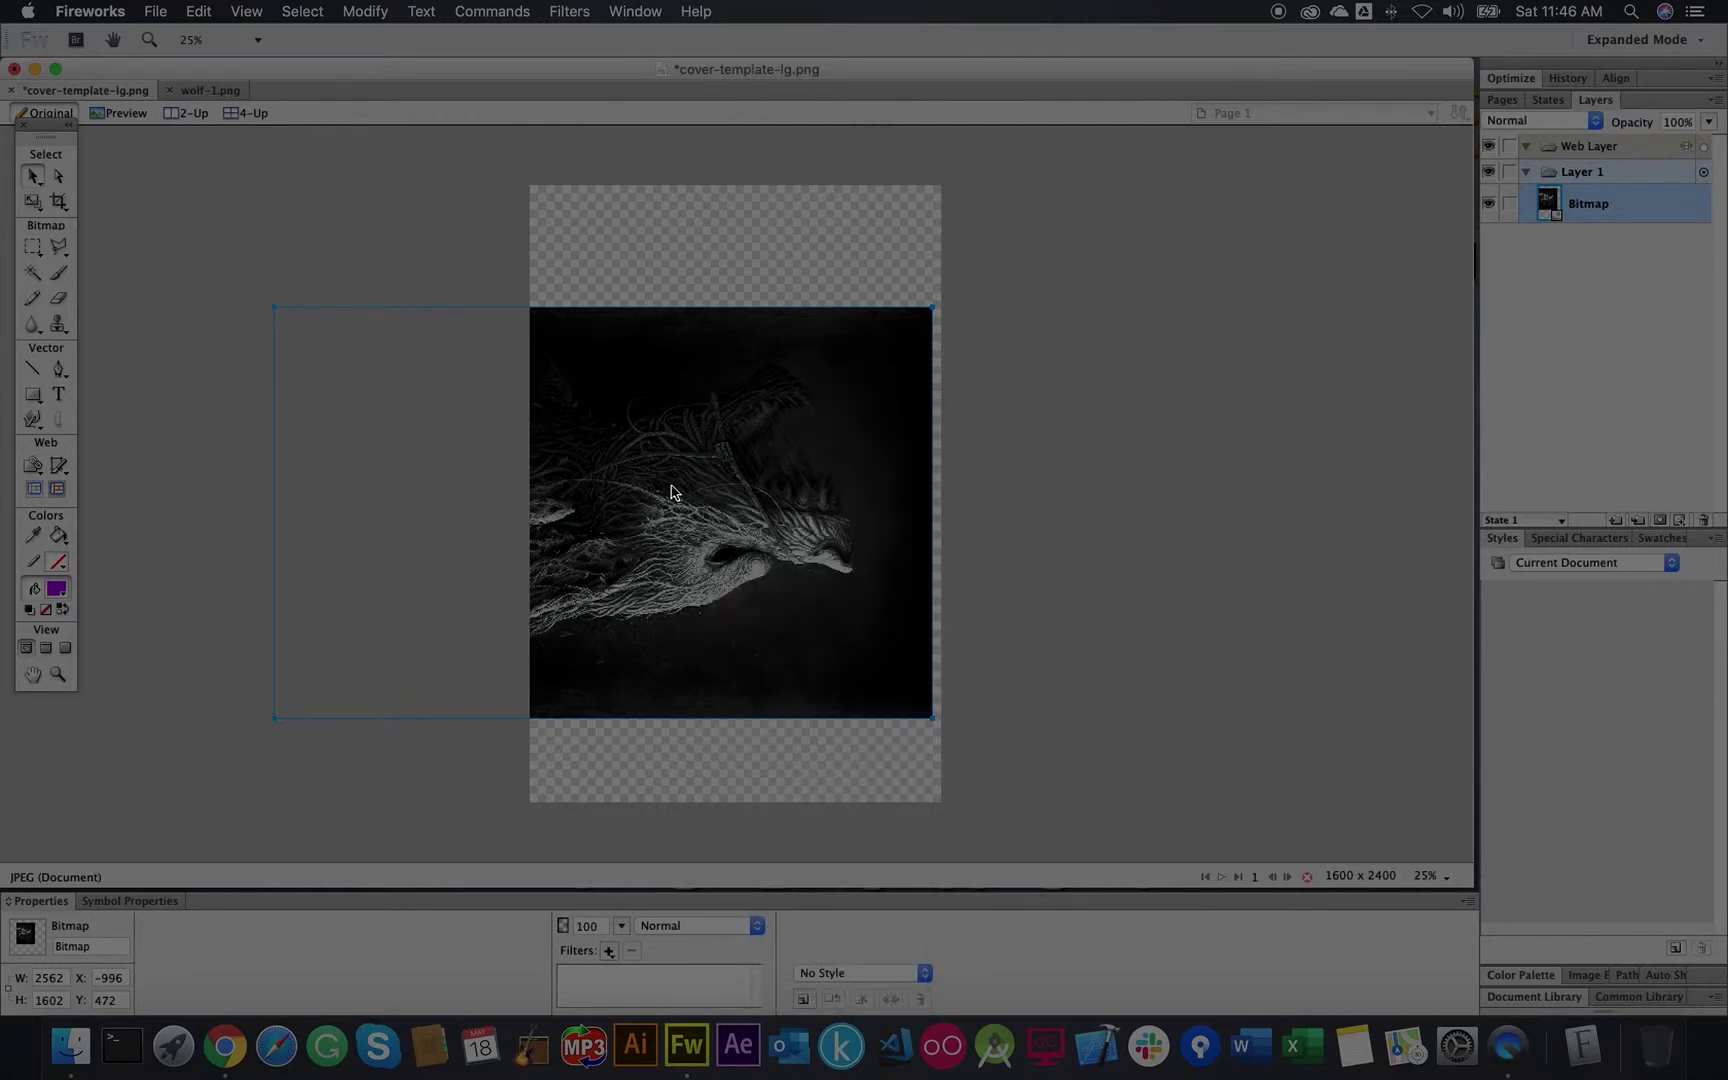
pyautogui.press('super+z')
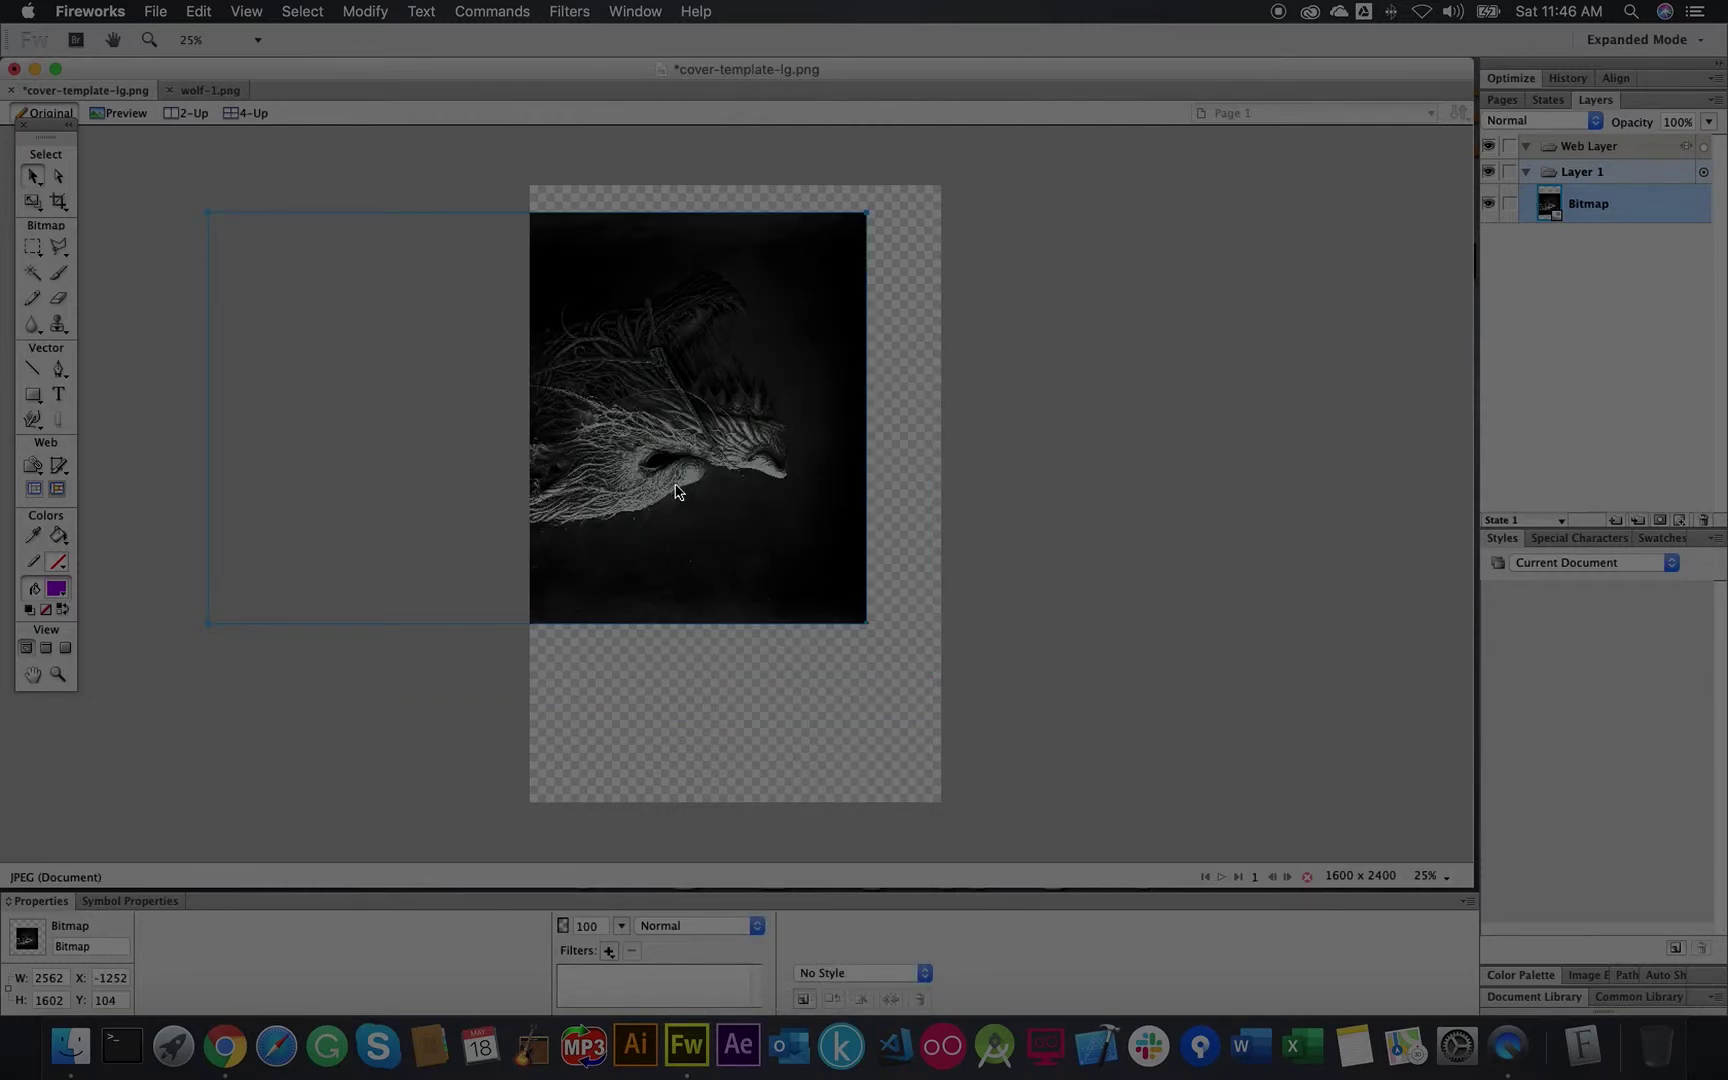
pyautogui.press('super+z')
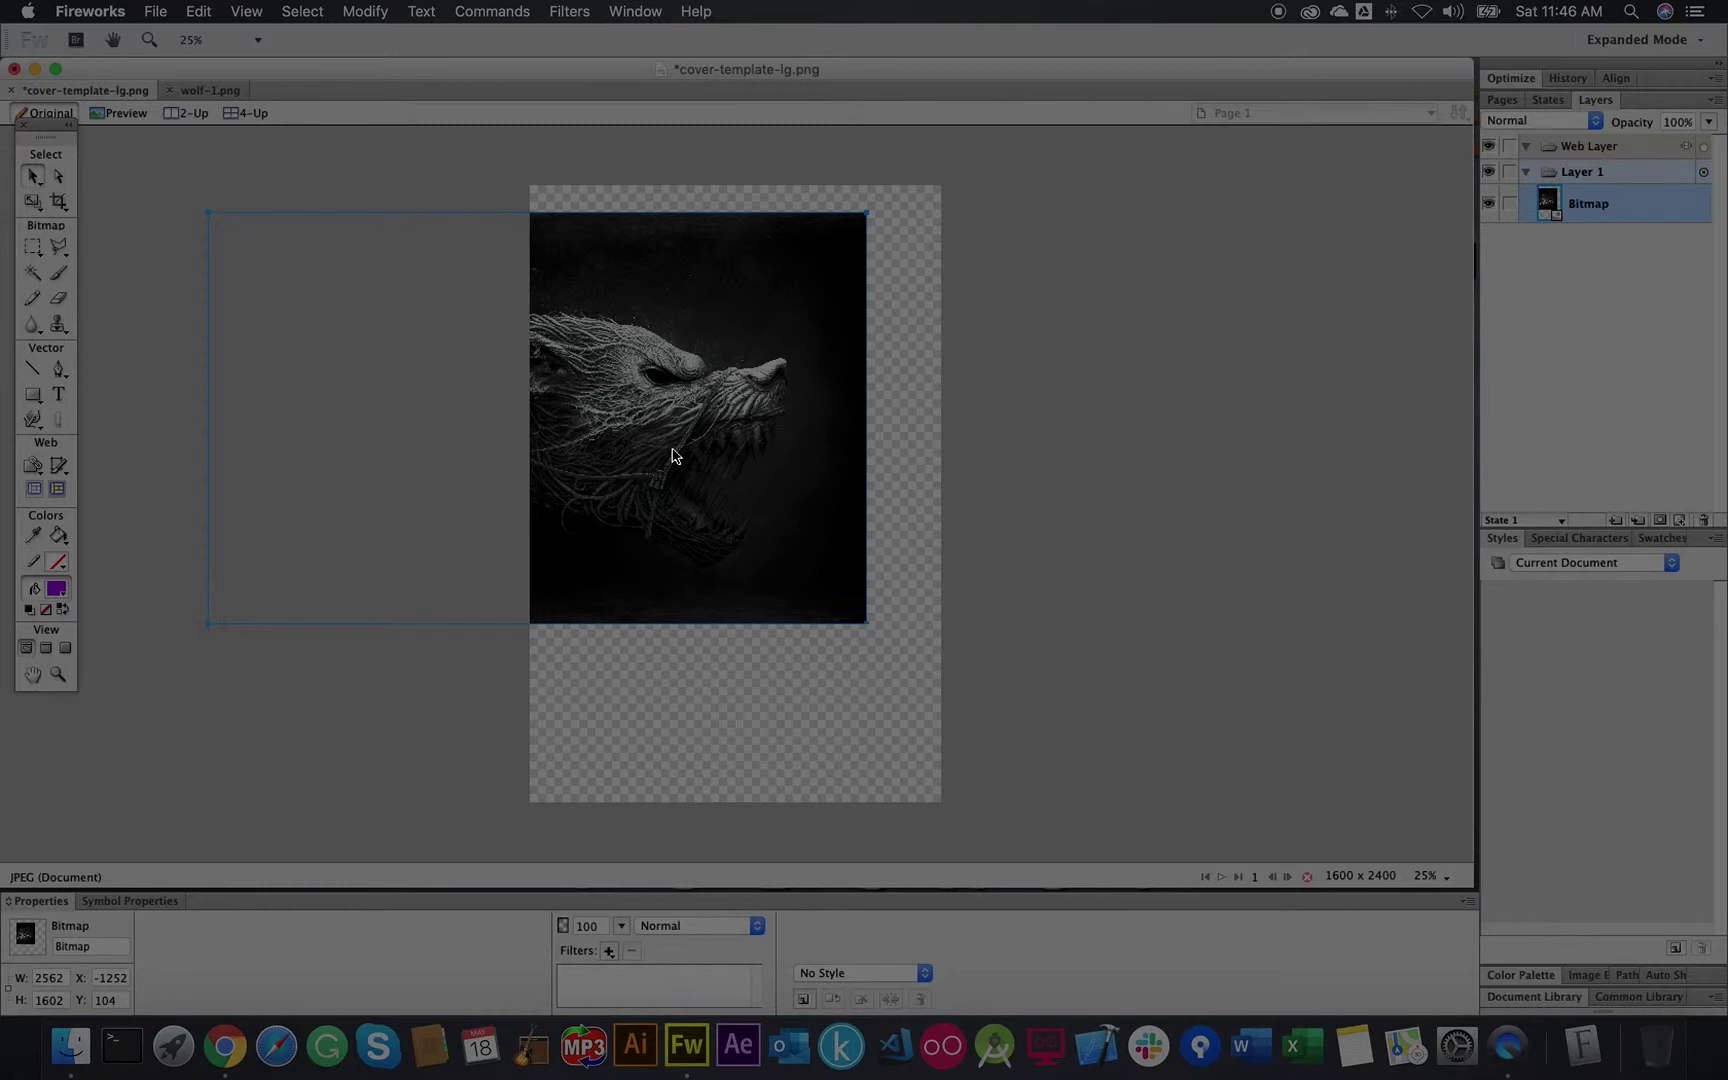
# Step: Reposition the wolf image flush with the canvas's top edge, at about X -992, Y 0
pyautogui.press('super+z')
pyautogui.press('super+z')
pyautogui.press('super+z')
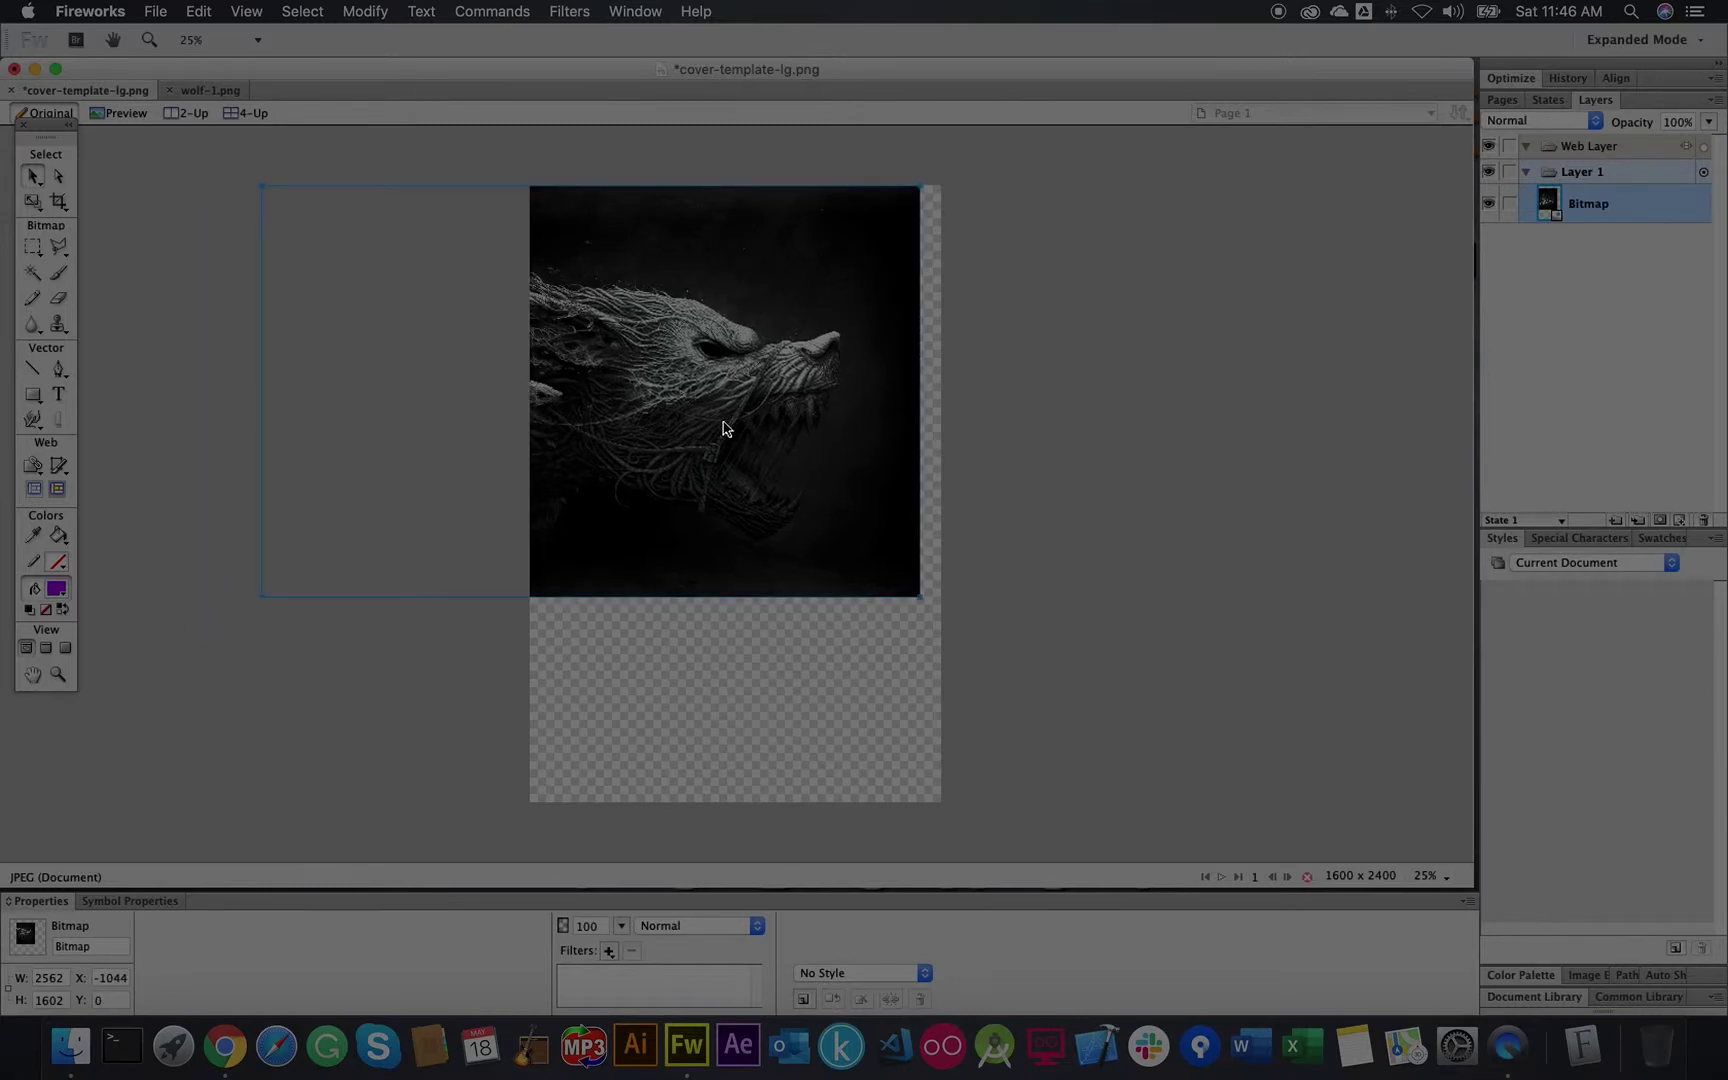
pyautogui.click(756, 467)
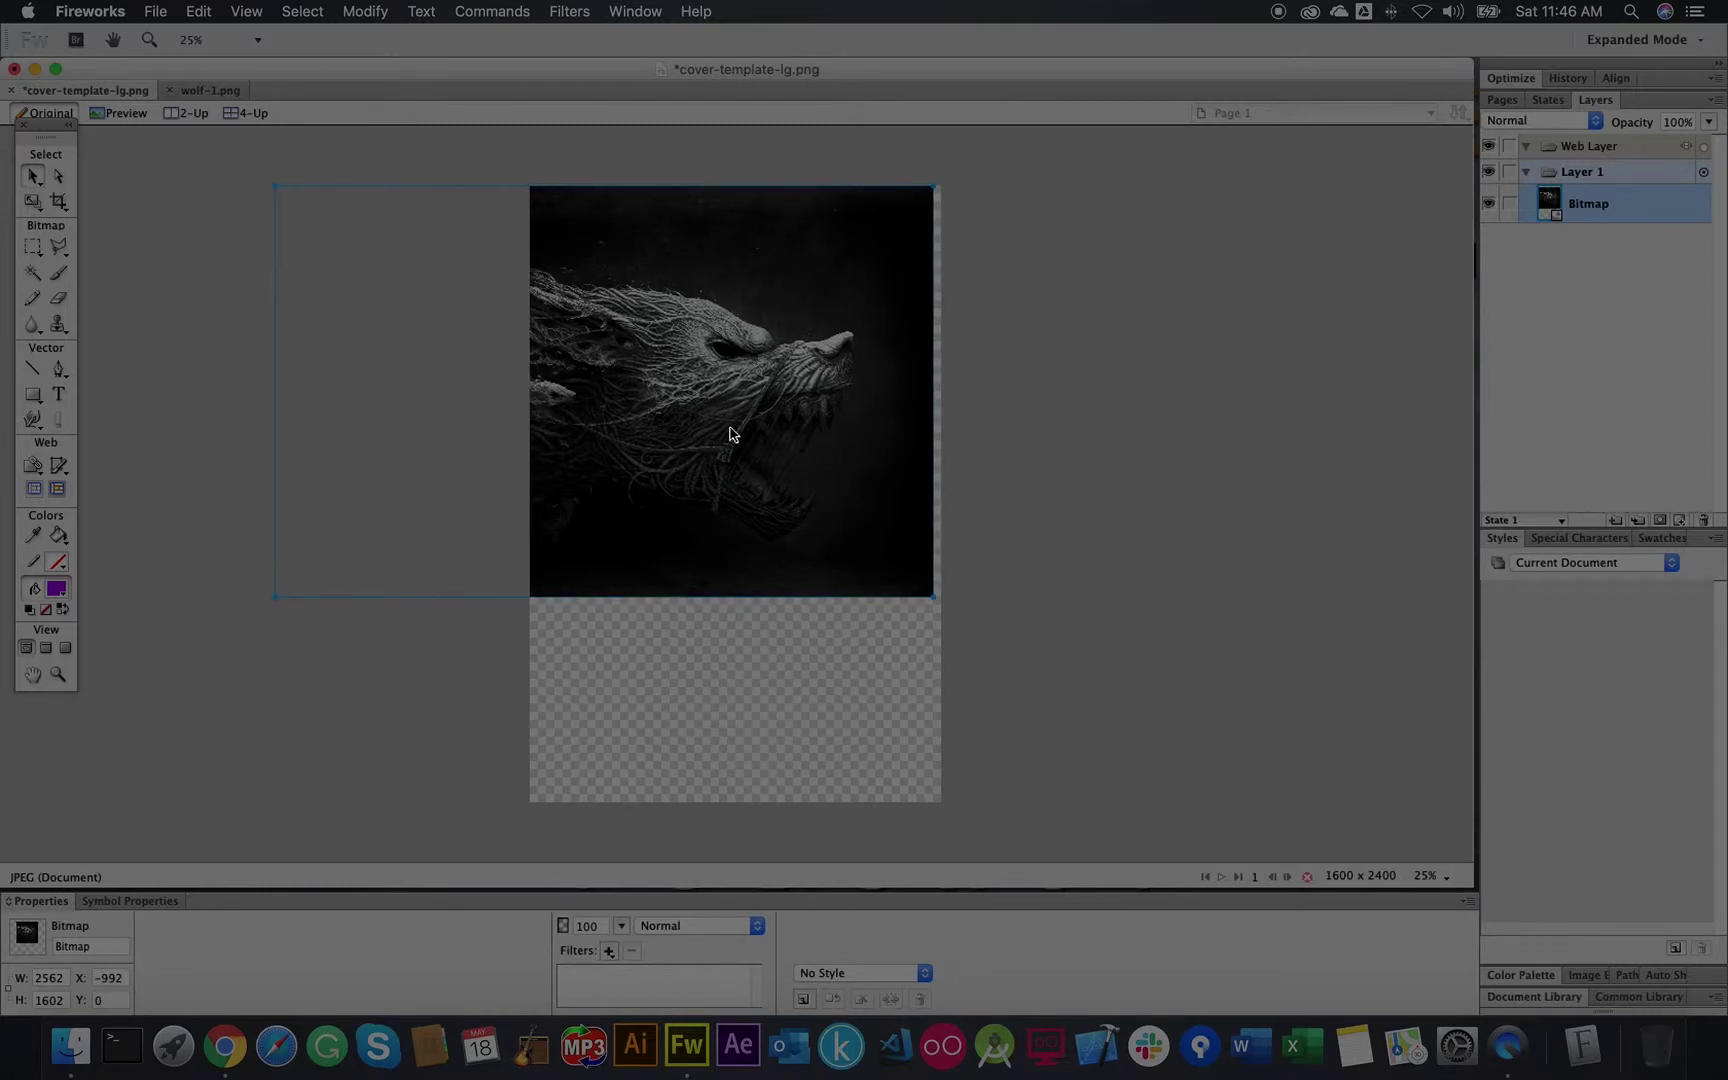
# Step: Scale the wolf image up to about 3028 x 1893 px, and stretch its height downward to about 2064 px
pyautogui.rightClick(731, 434)
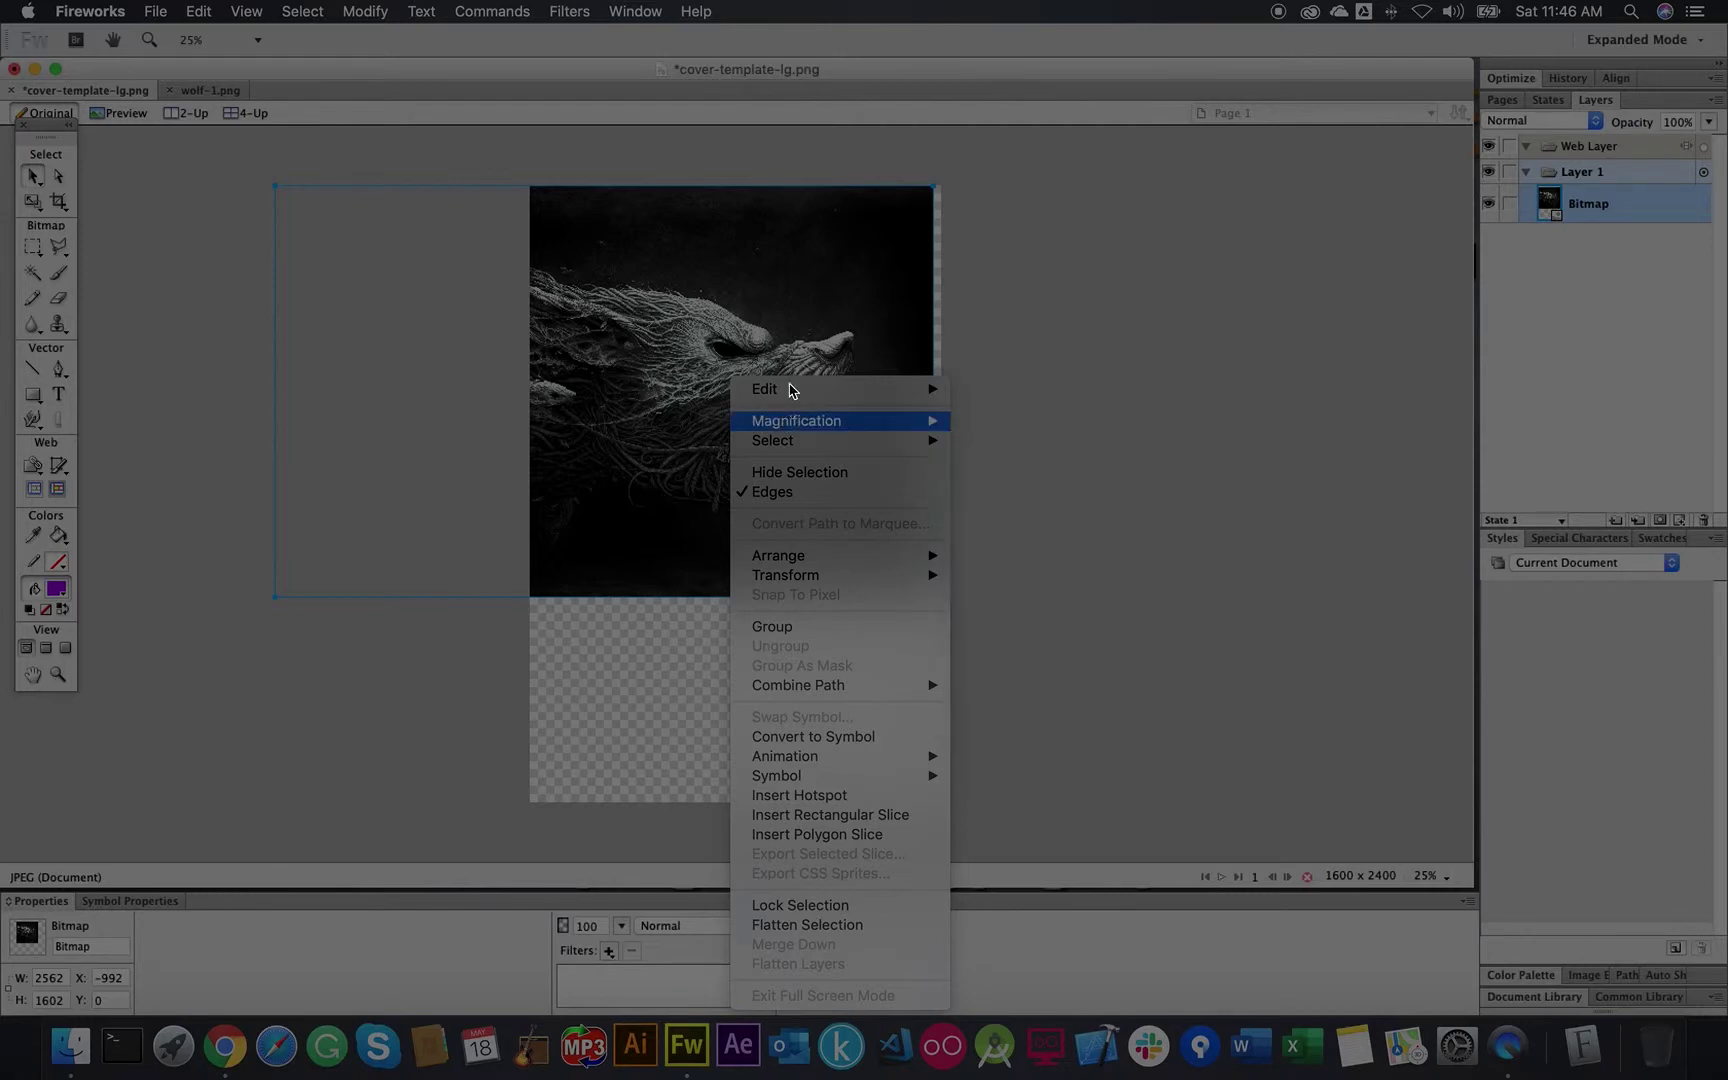
pyautogui.moveTo(790, 389)
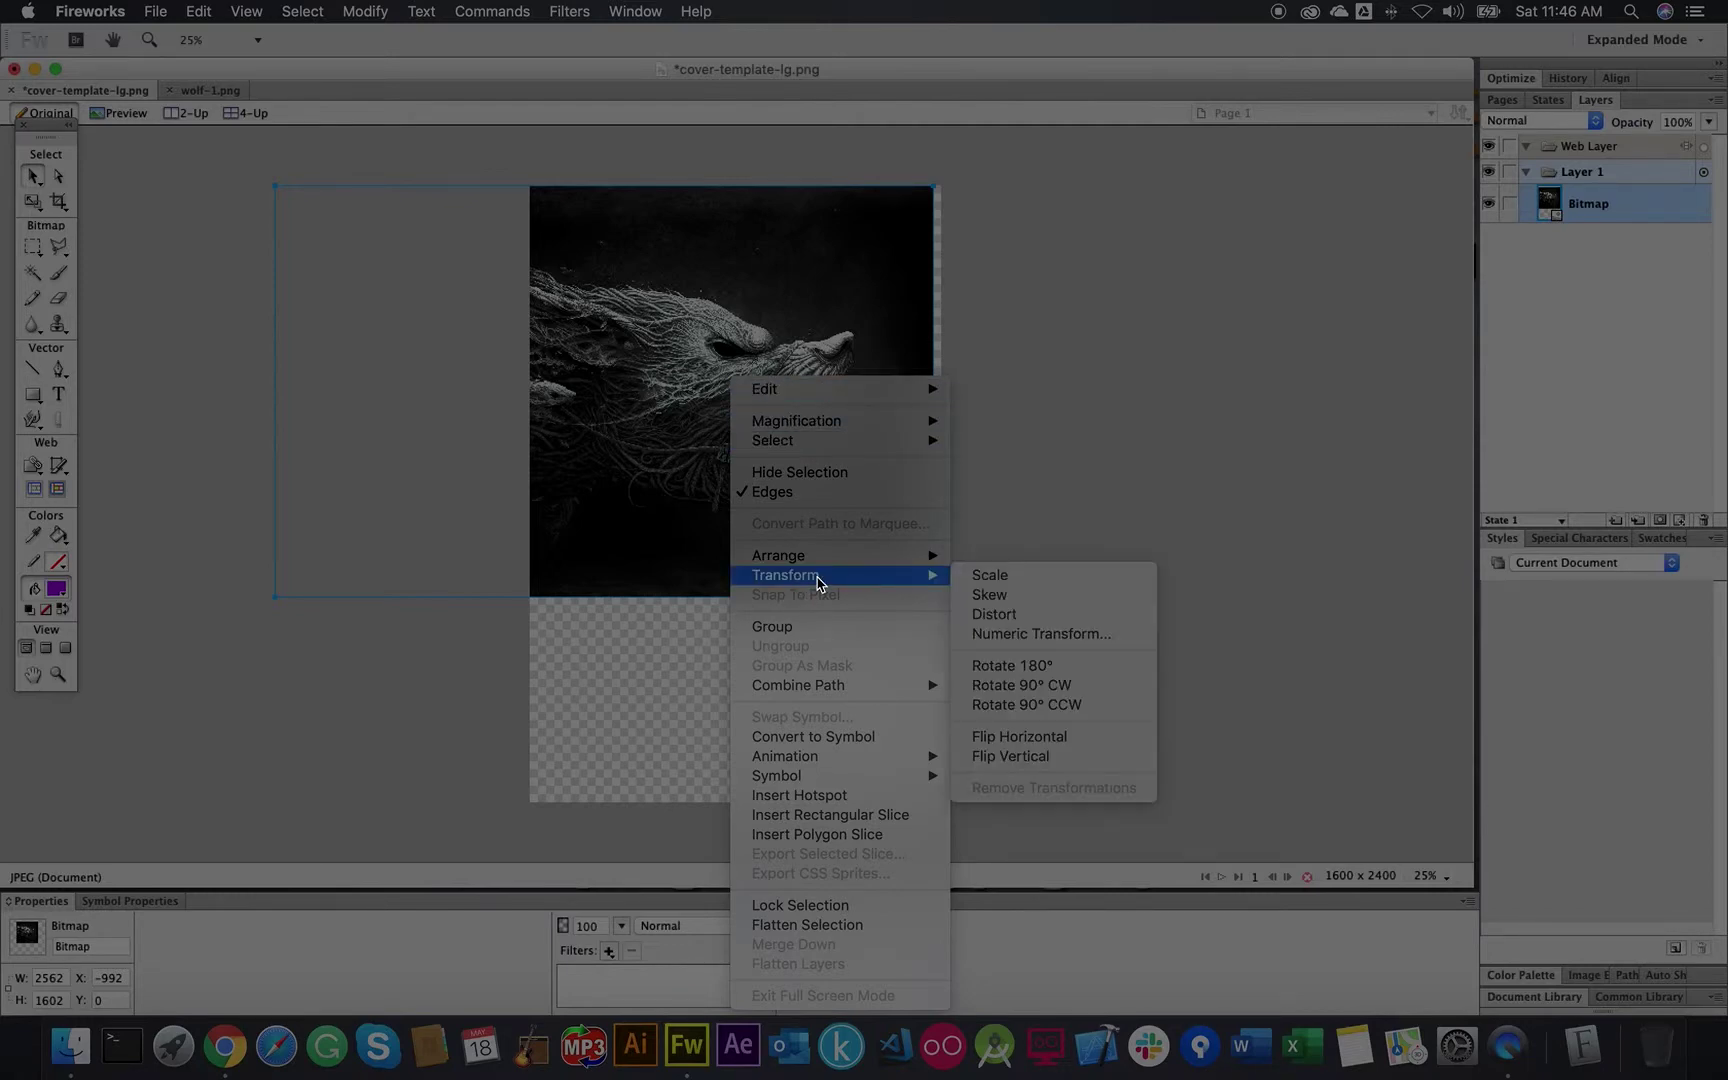
pyautogui.click(993, 577)
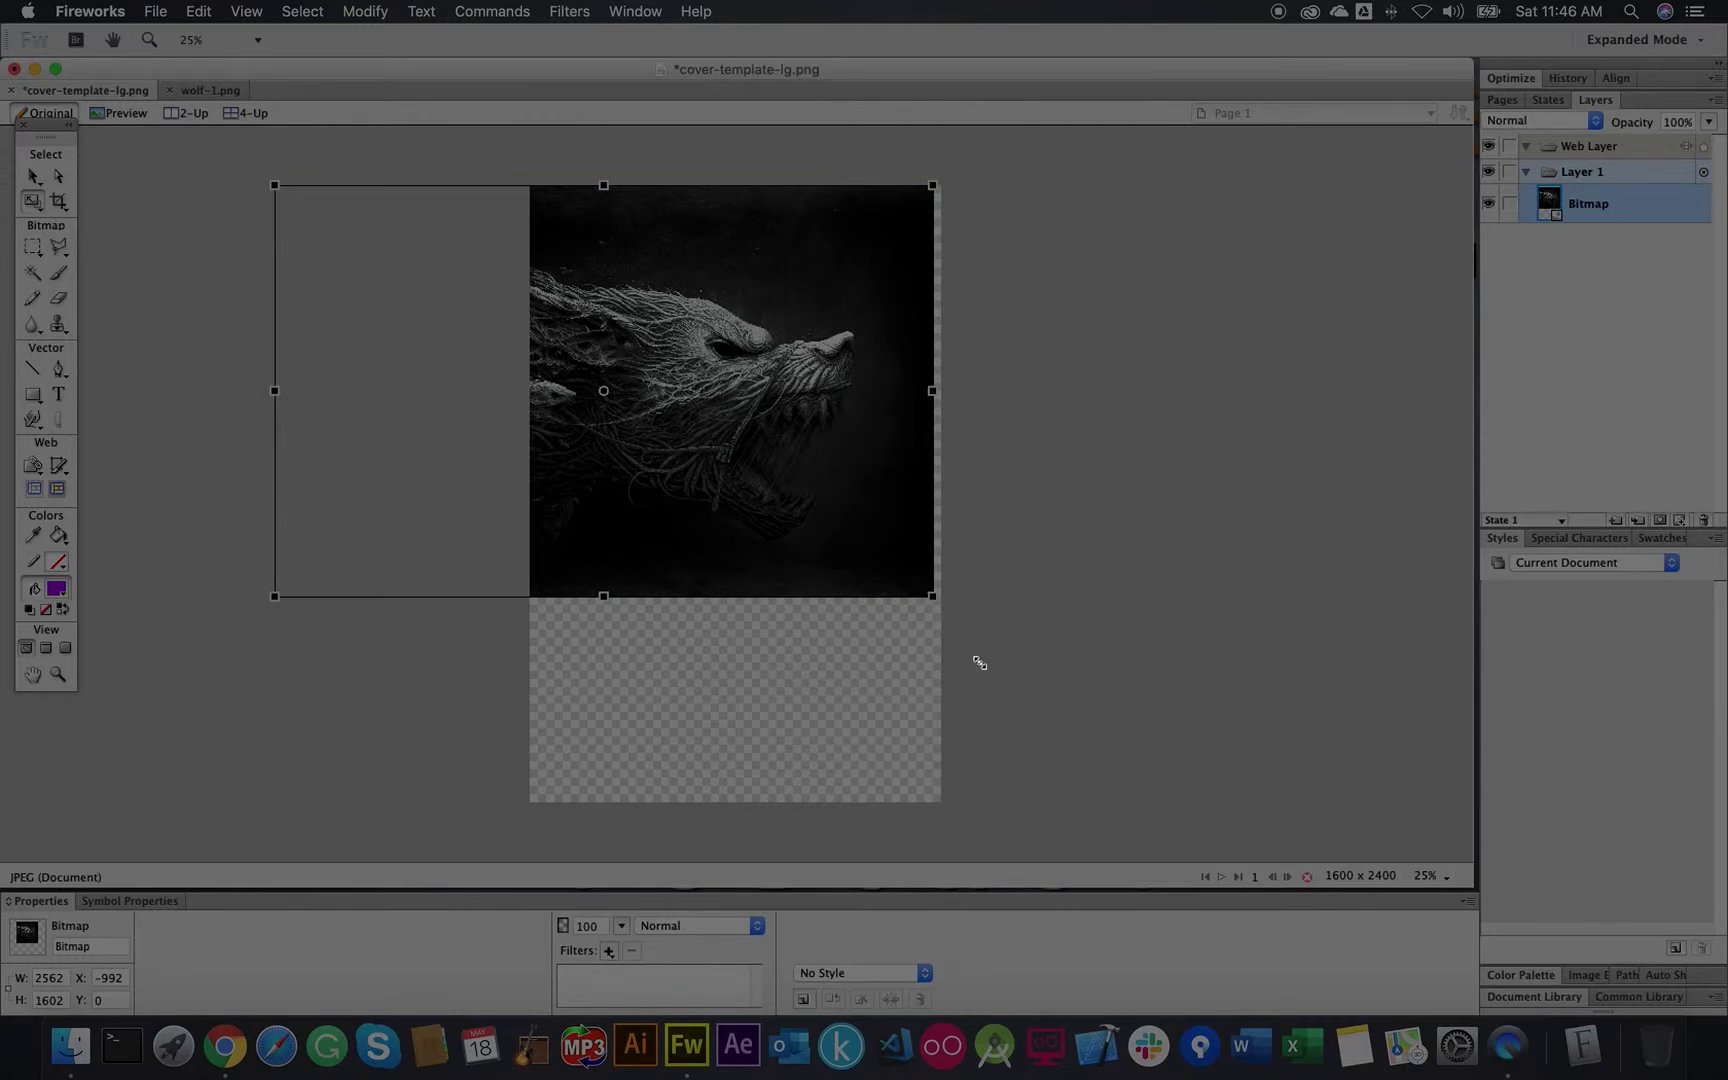
pyautogui.moveTo(979, 663); pyautogui.dragTo(1045, 669)
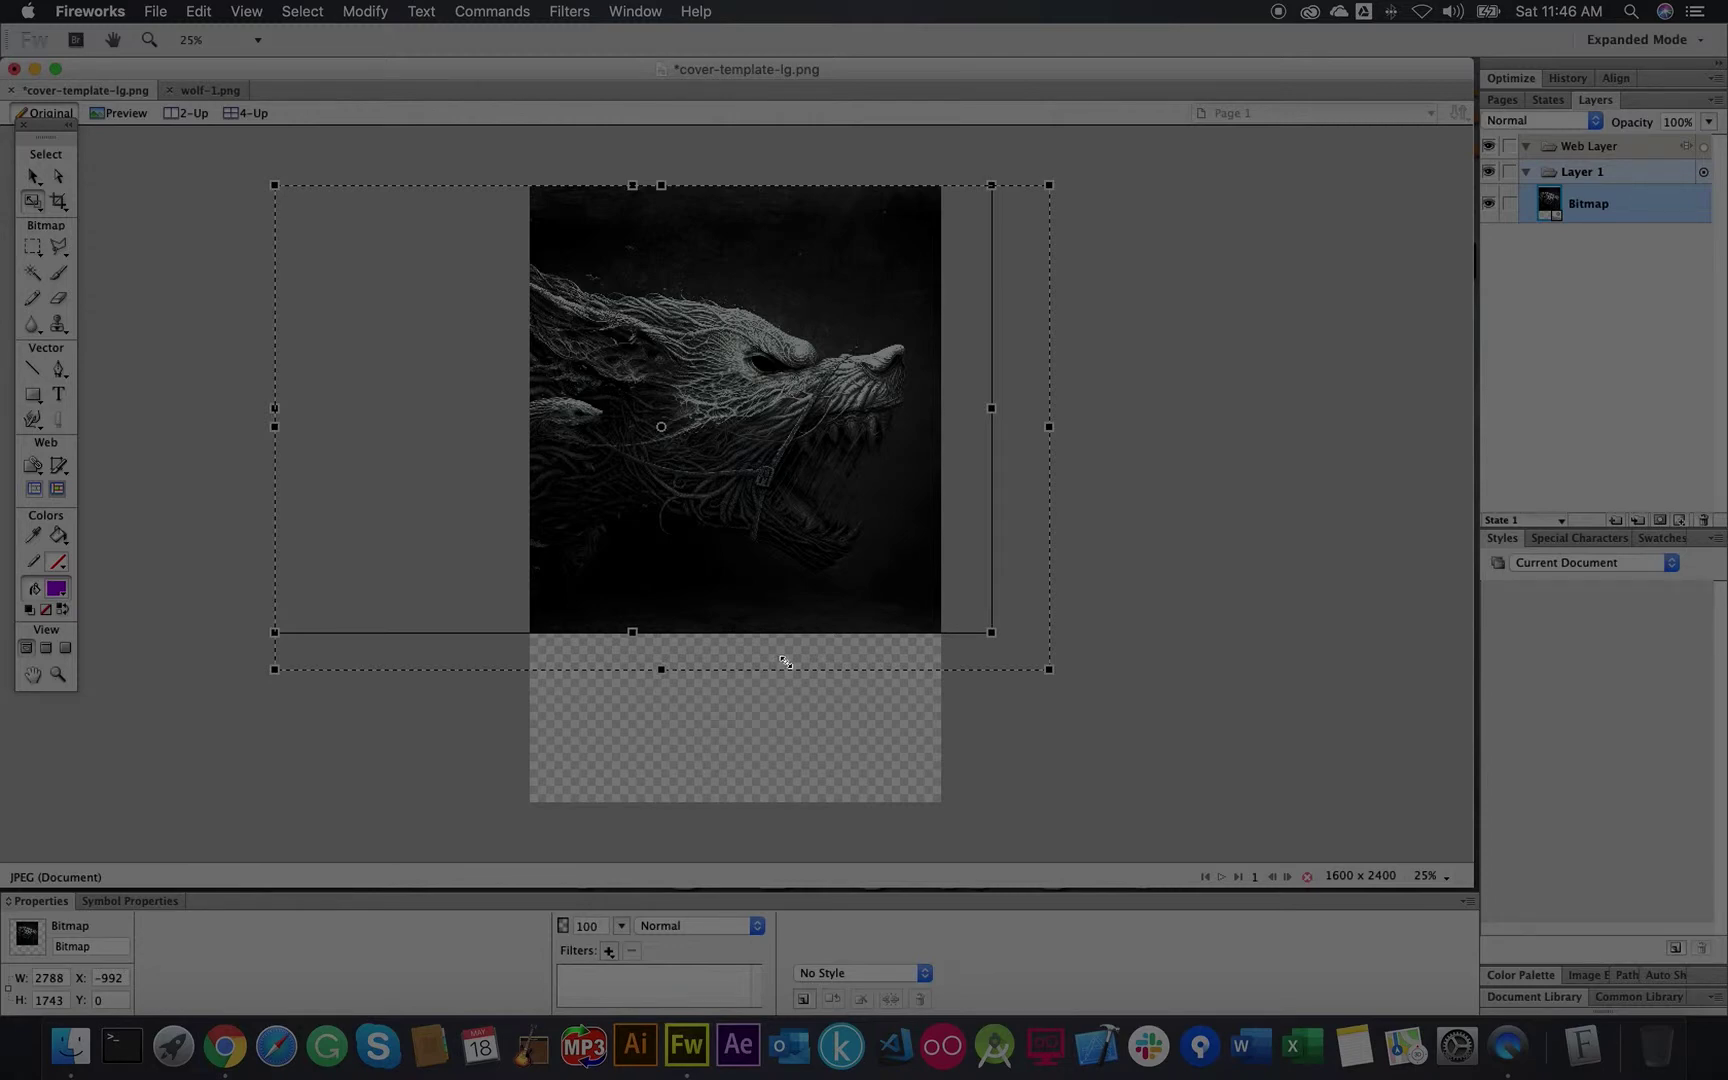
pyautogui.doubleClick(785, 662)
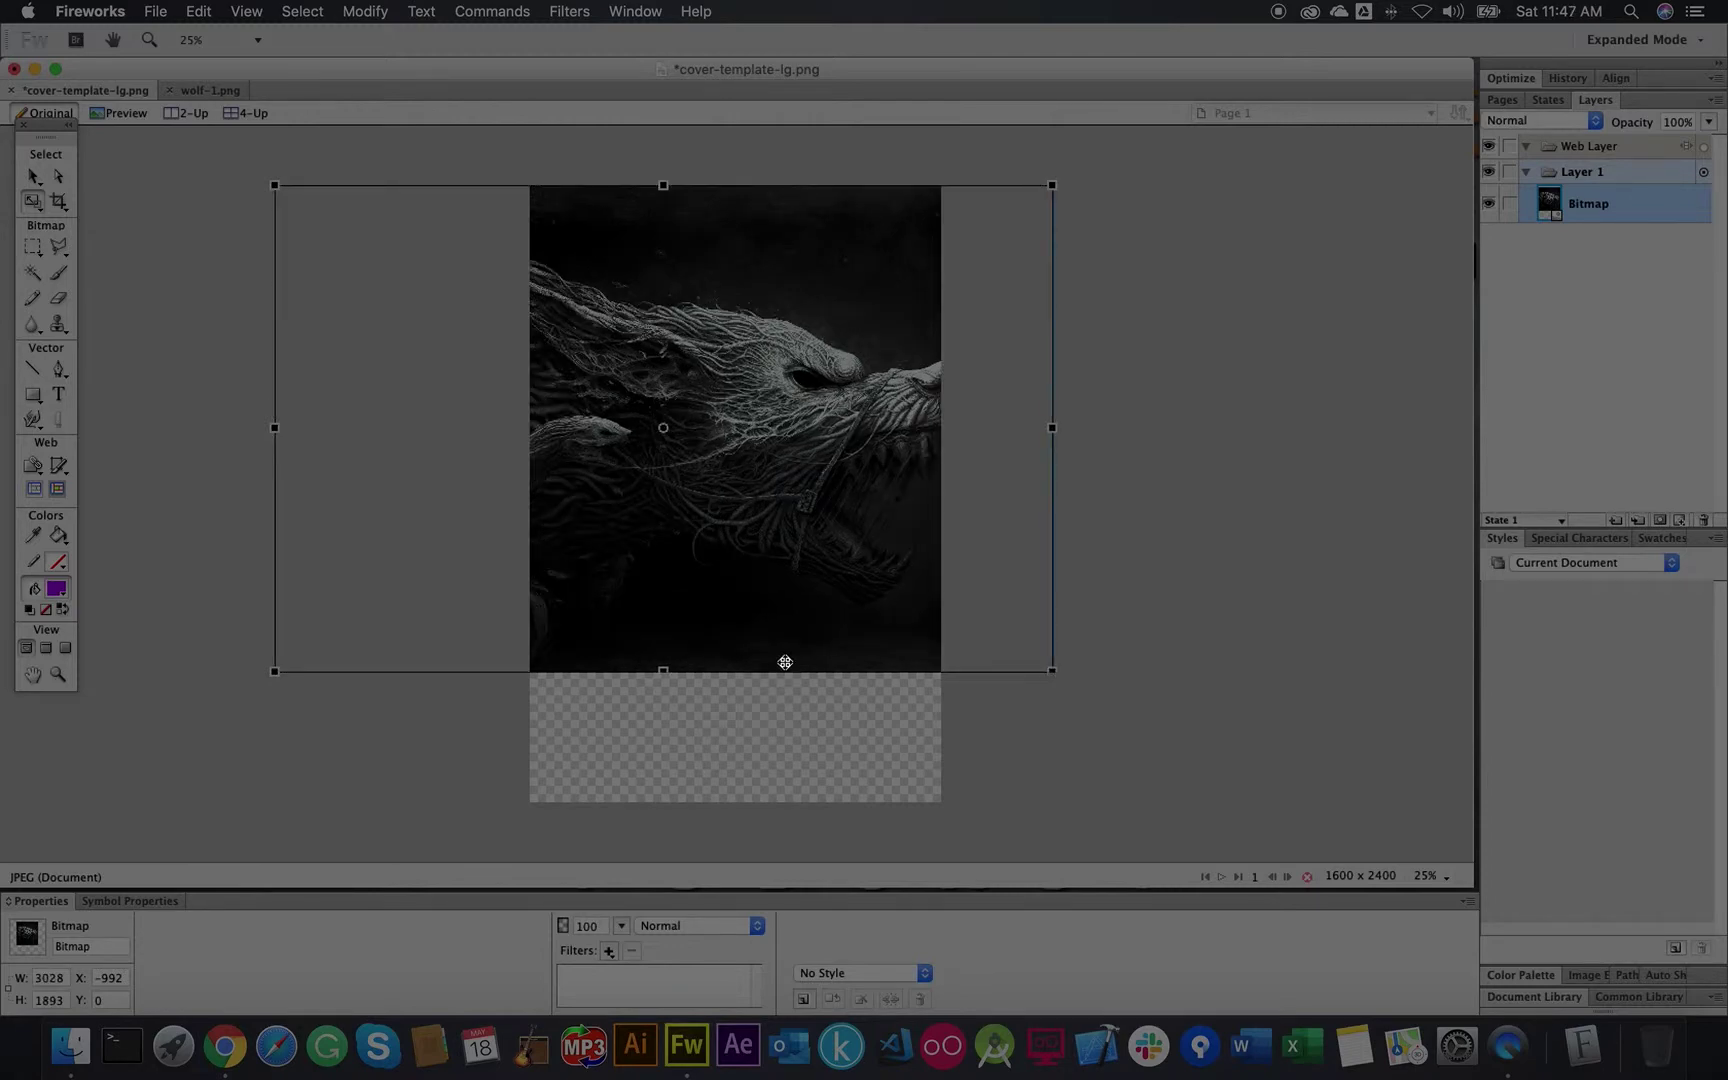
pyautogui.moveTo(664, 671); pyautogui.dragTo(660, 716)
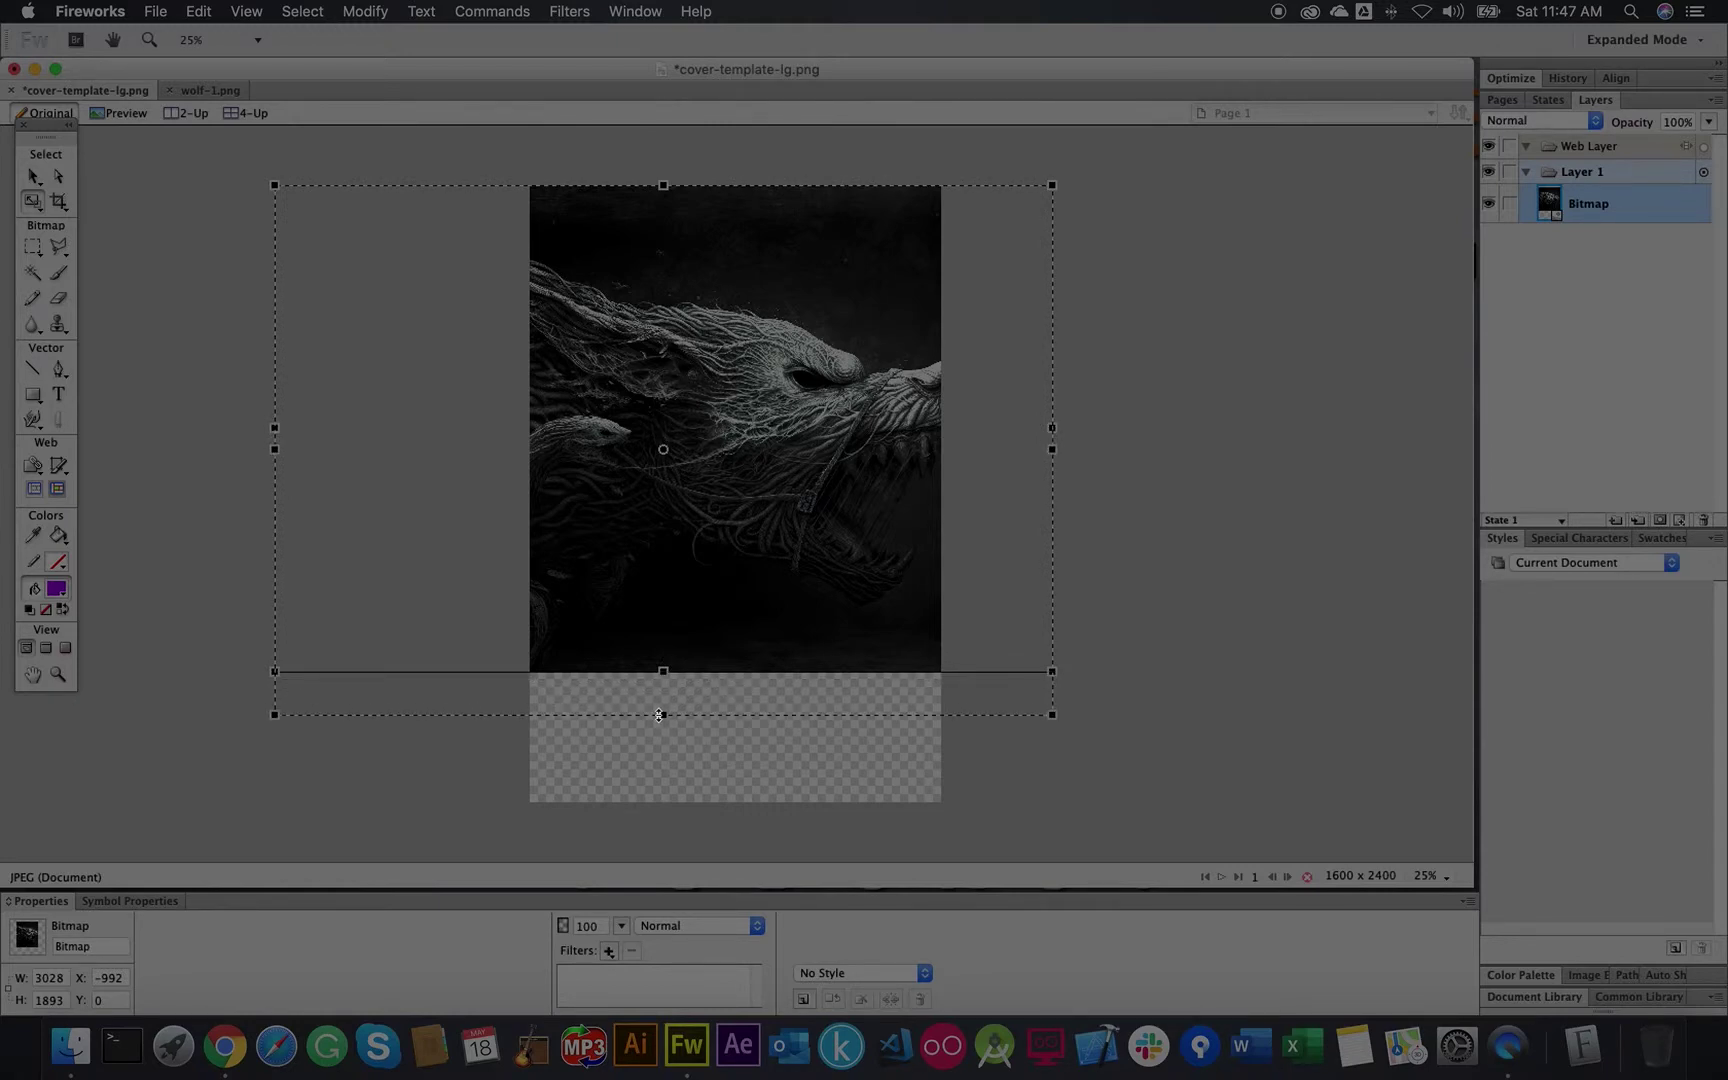
pyautogui.moveTo(659, 715); pyautogui.dragTo(660, 715)
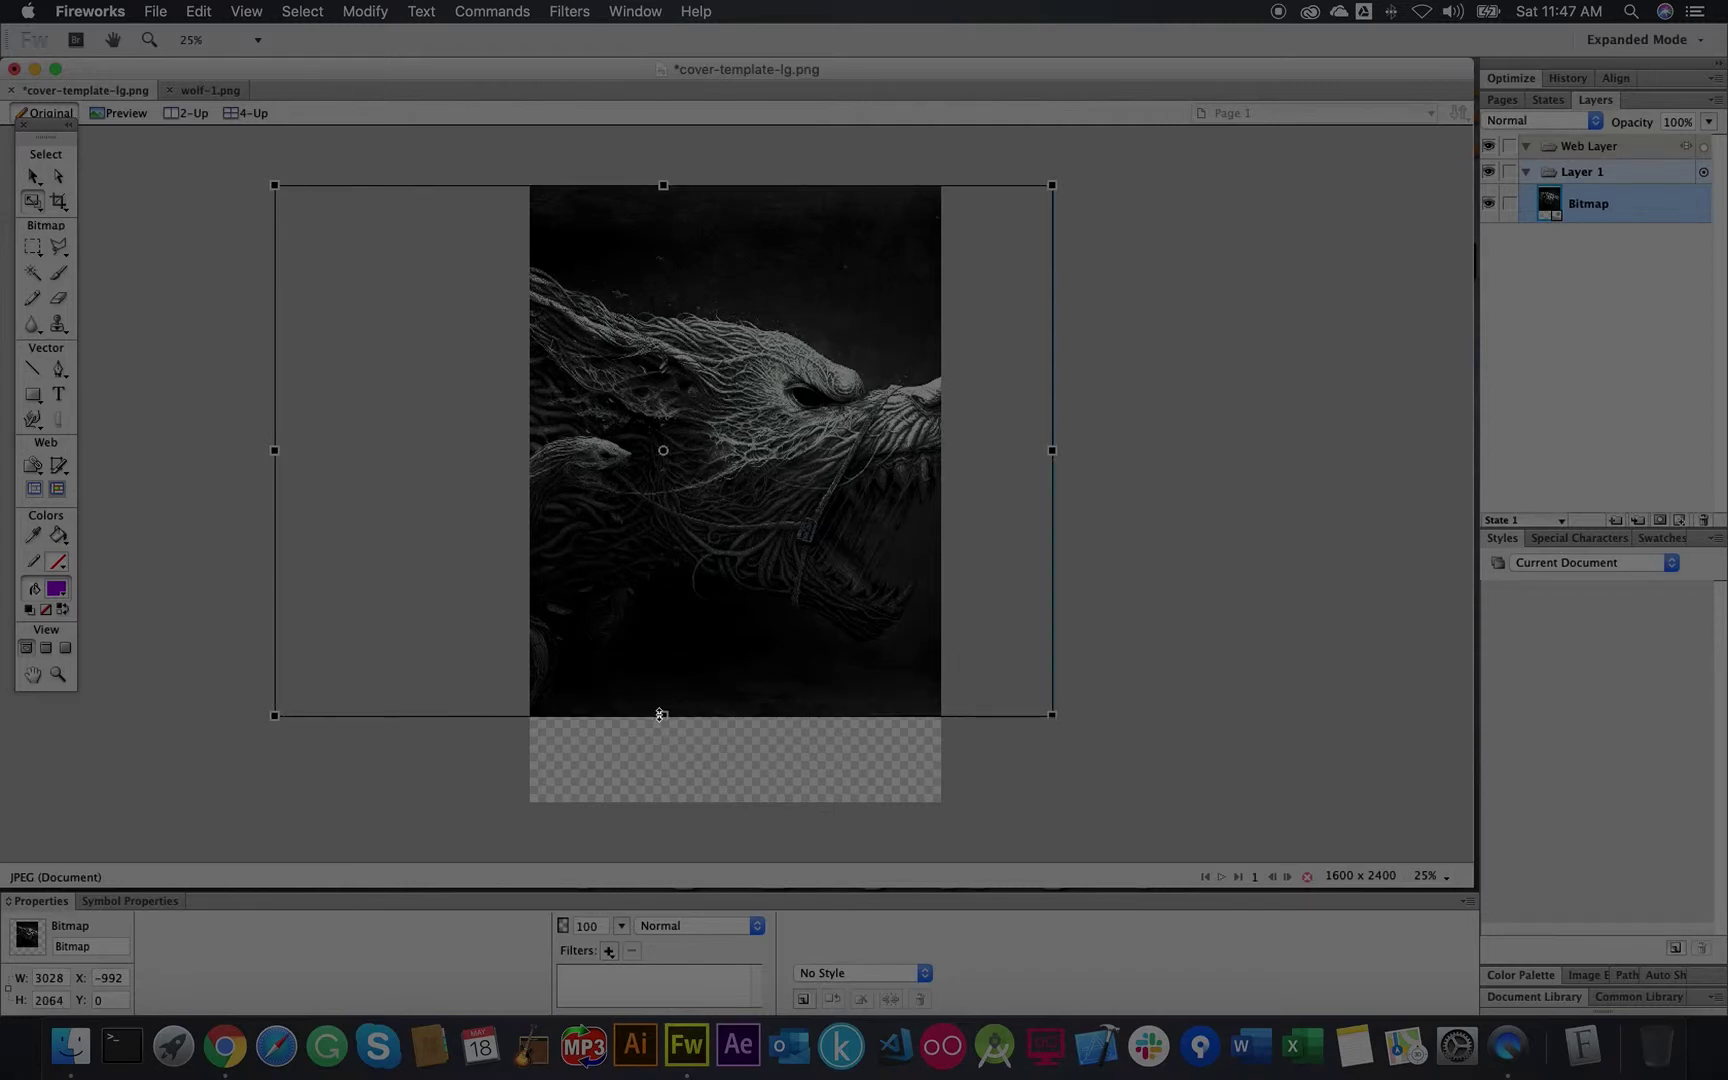
# Step: Move the wolf image down and to the side, to about X -1144, Y 124, so the whole snout fits on the cover
pyautogui.click(31, 177)
pyautogui.moveTo(741, 412)
pyautogui.mouseDown()
pyautogui.moveTo(745, 434)
pyautogui.moveTo(722, 441)
pyautogui.mouseUp()
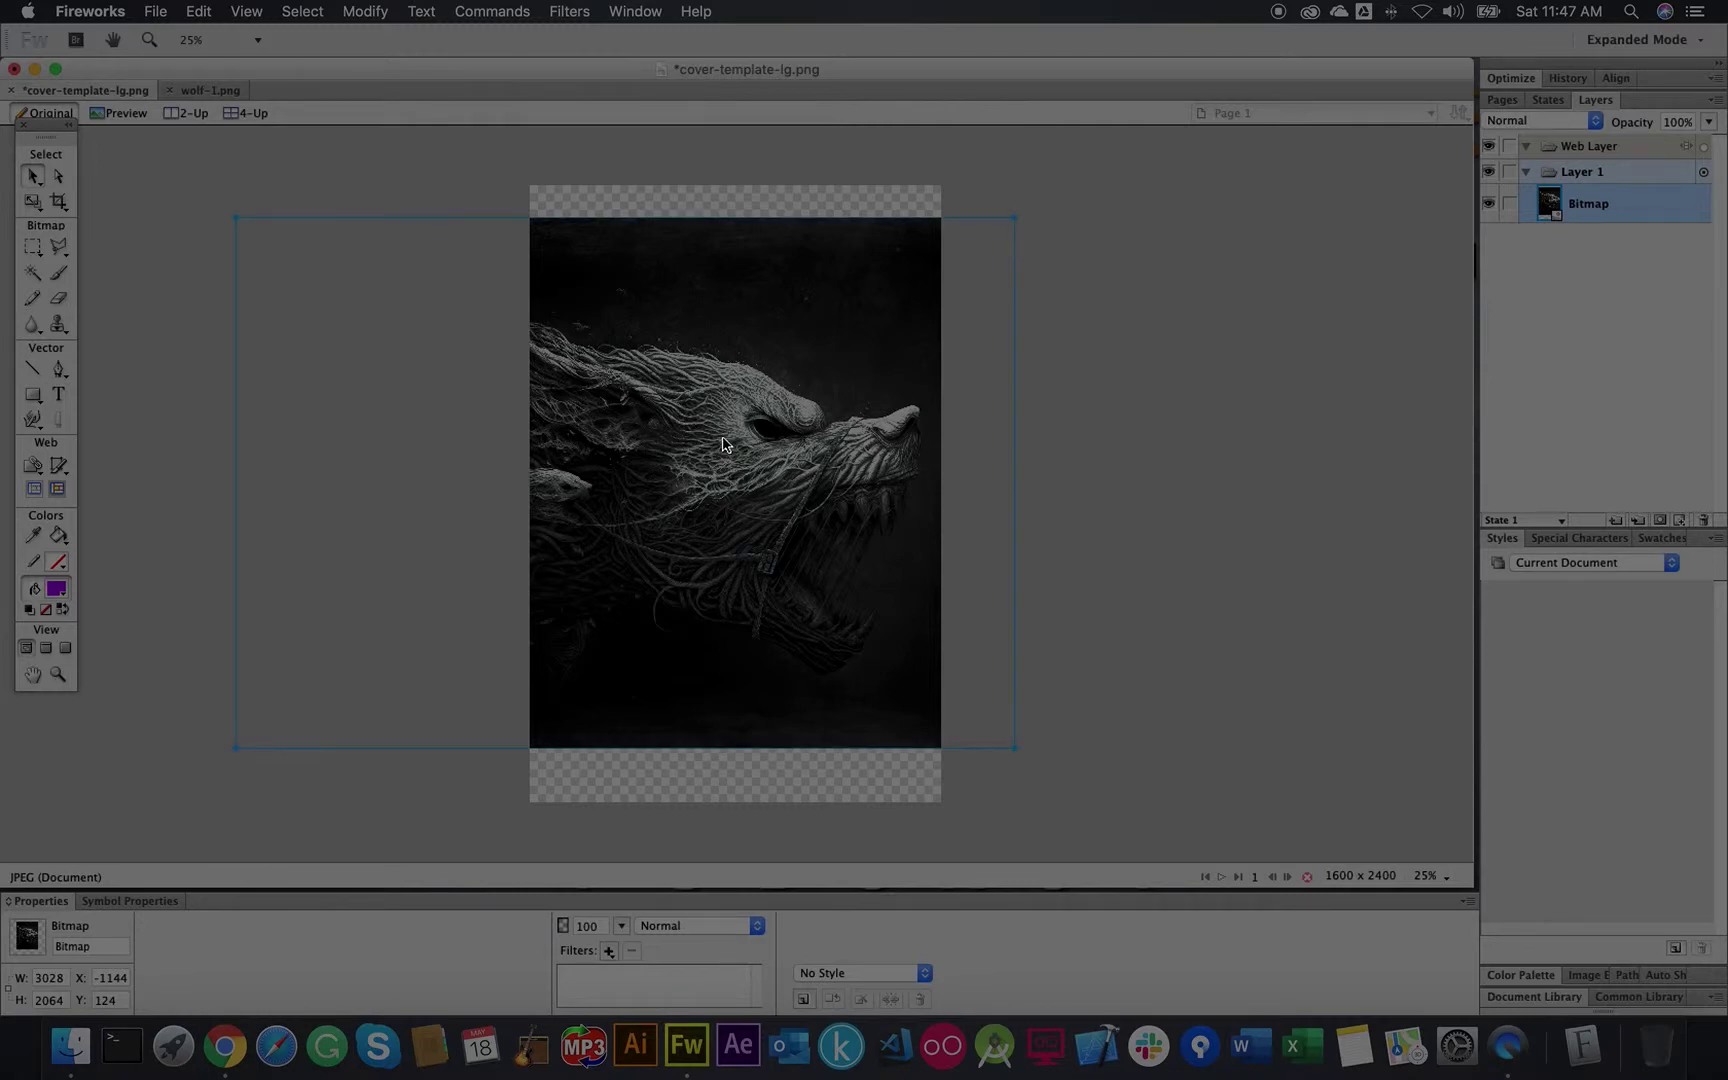
# Step: Set the canvas color to a near-black sampled from the lower edge of the wolf image
pyautogui.click(759, 767)
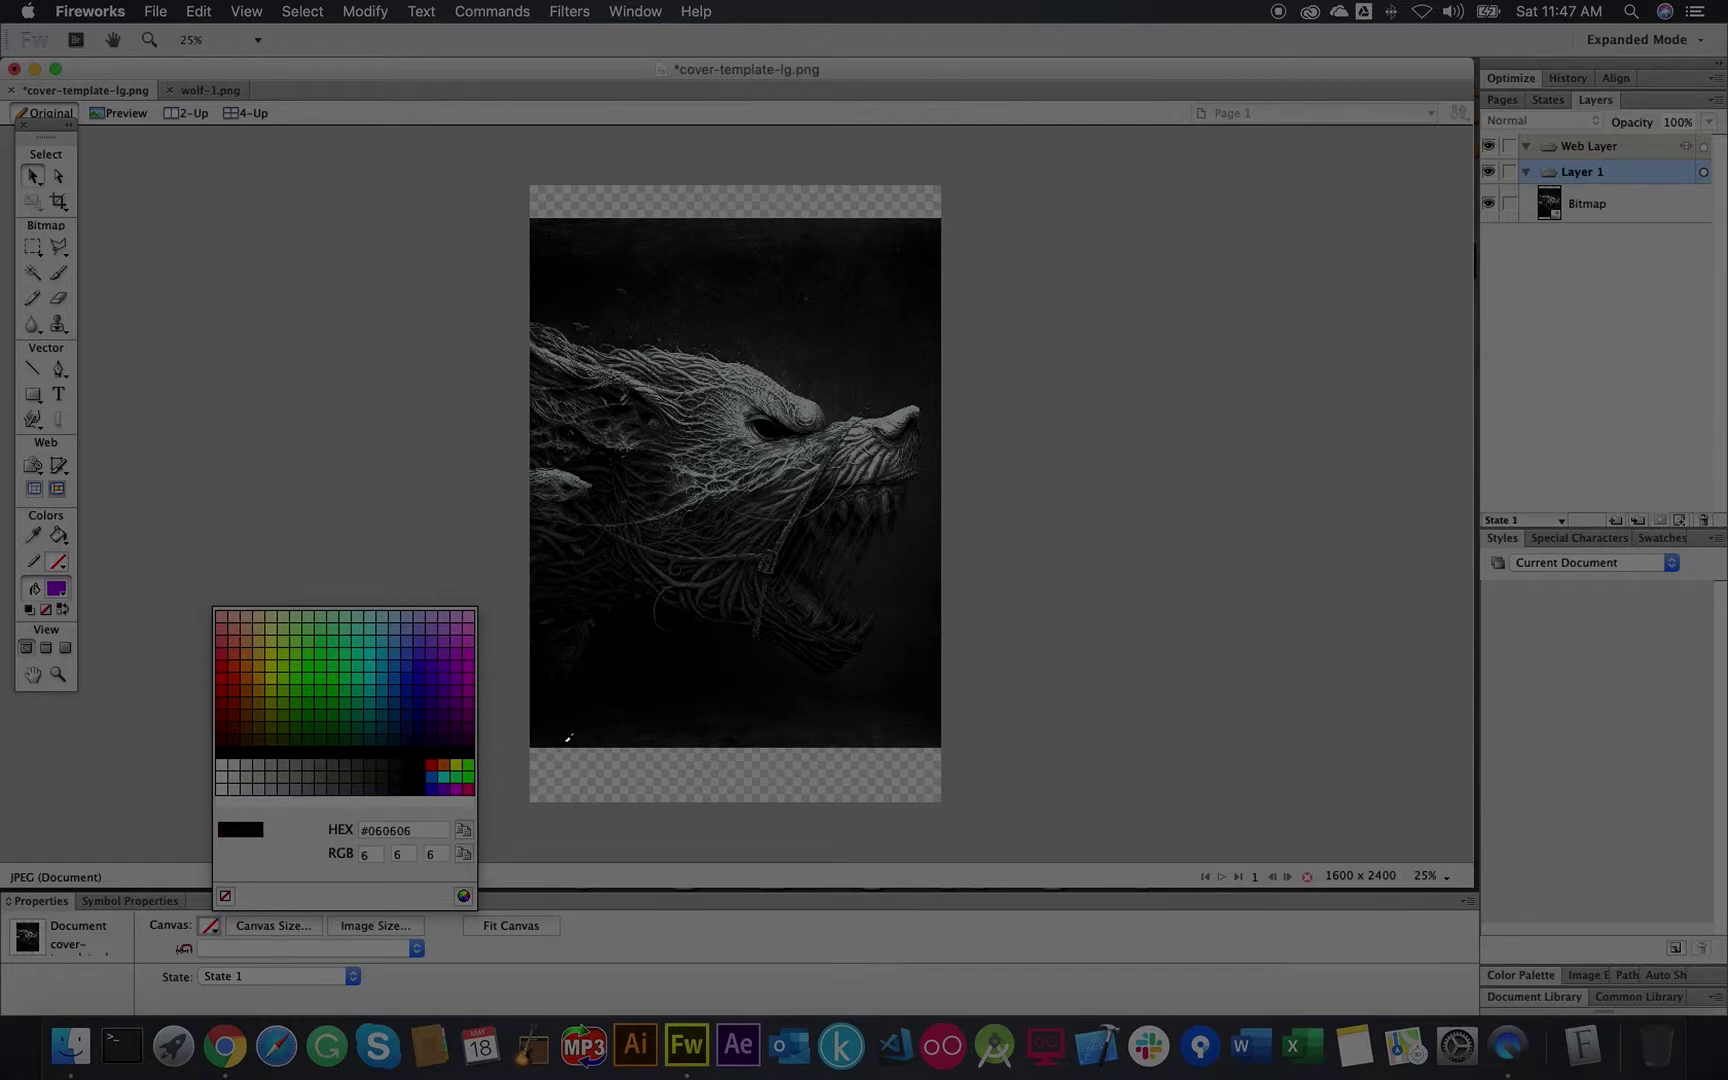
pyautogui.click(567, 738)
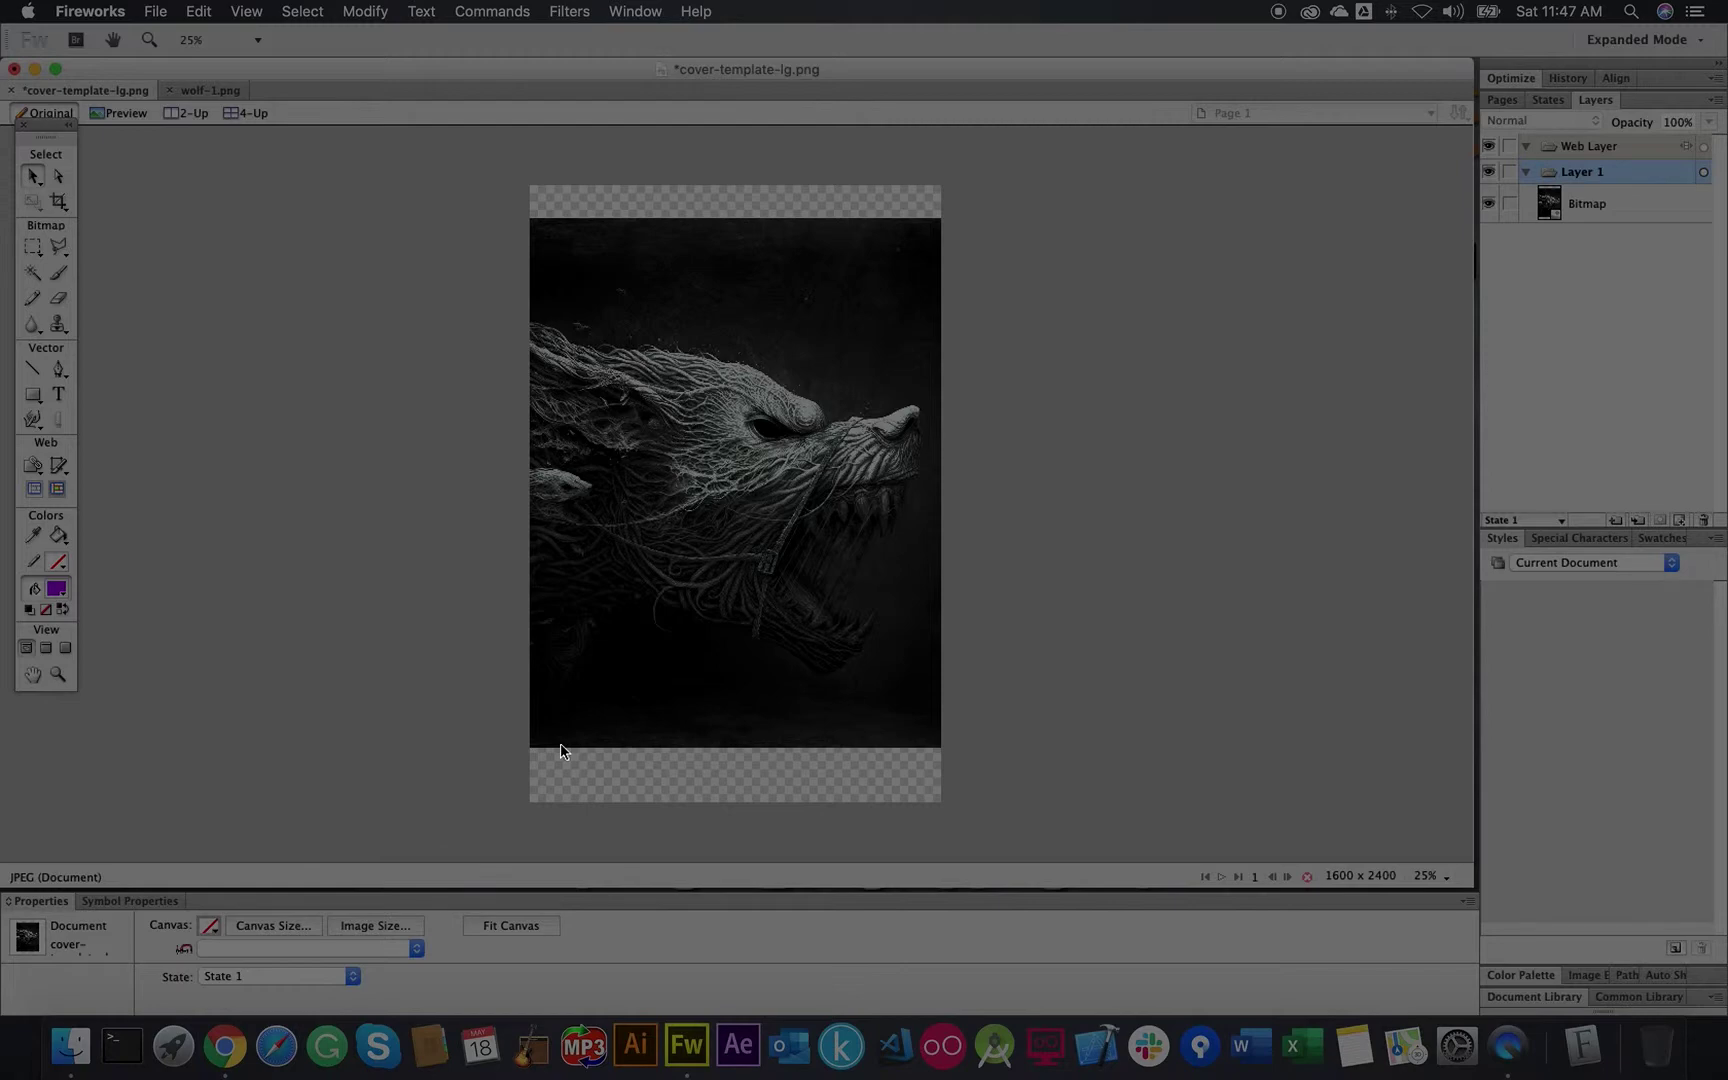
pyautogui.click(358, 594)
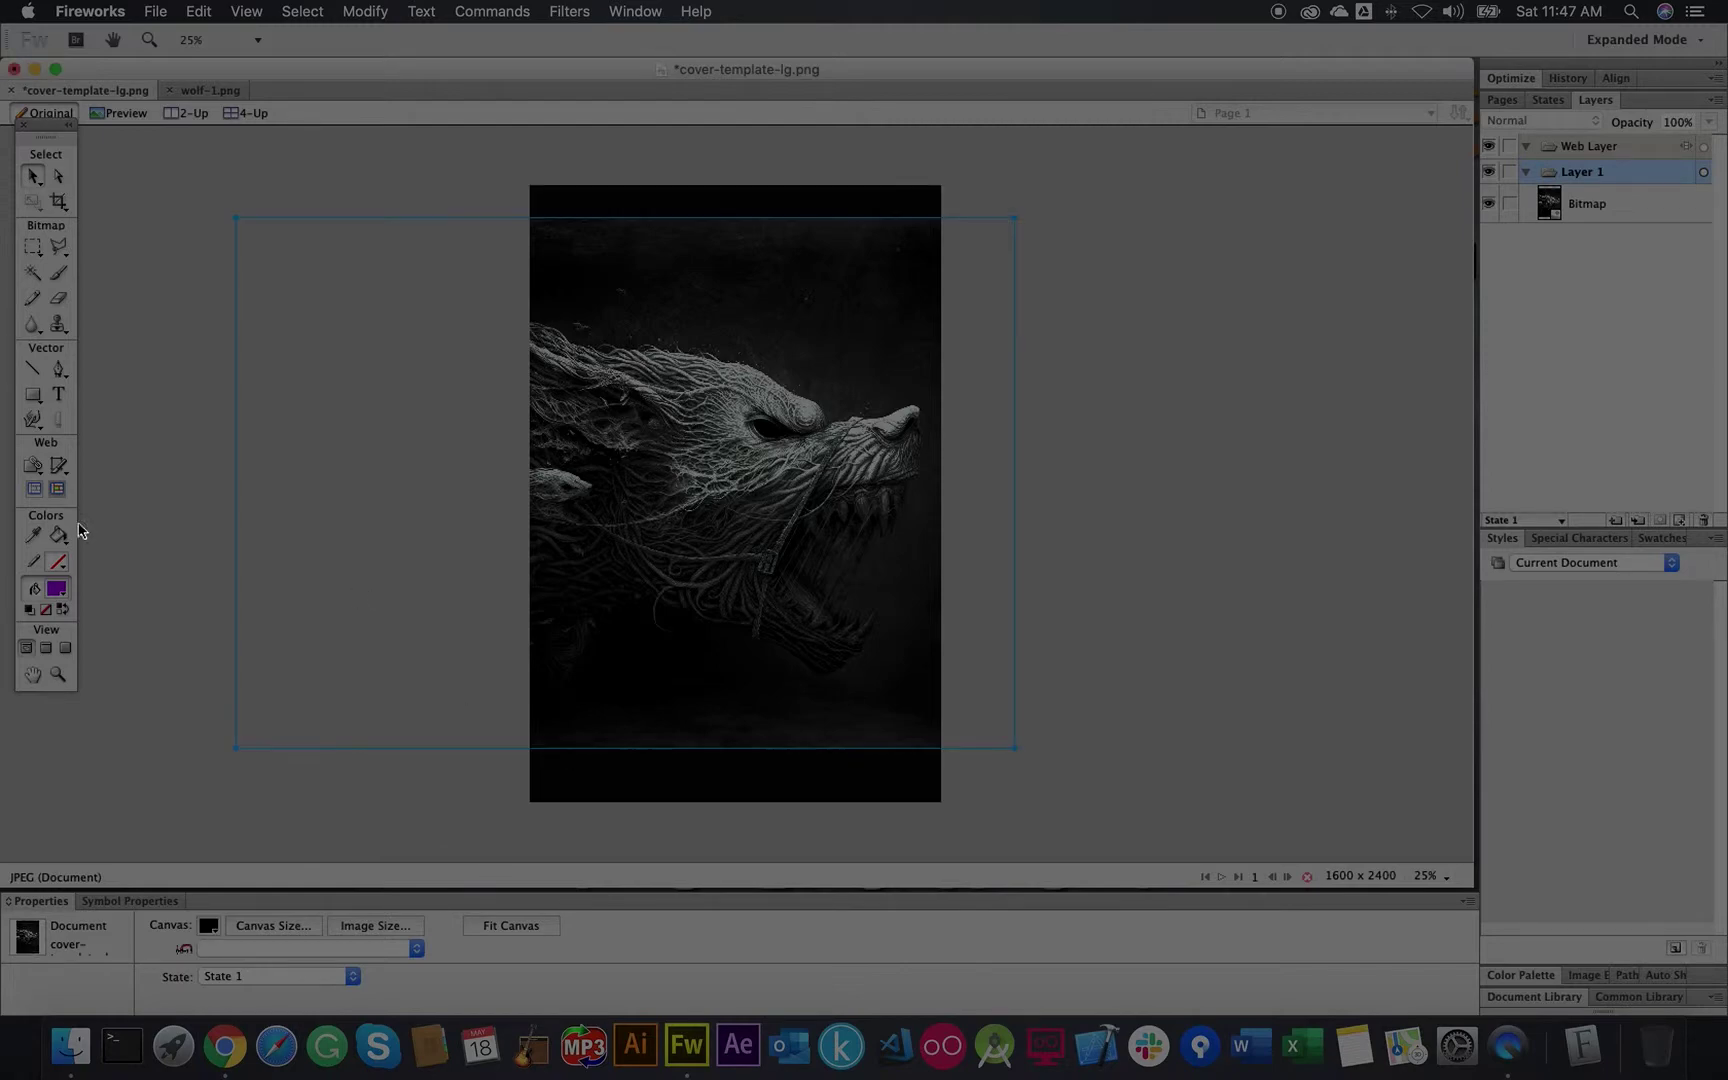
pyautogui.click(137, 518)
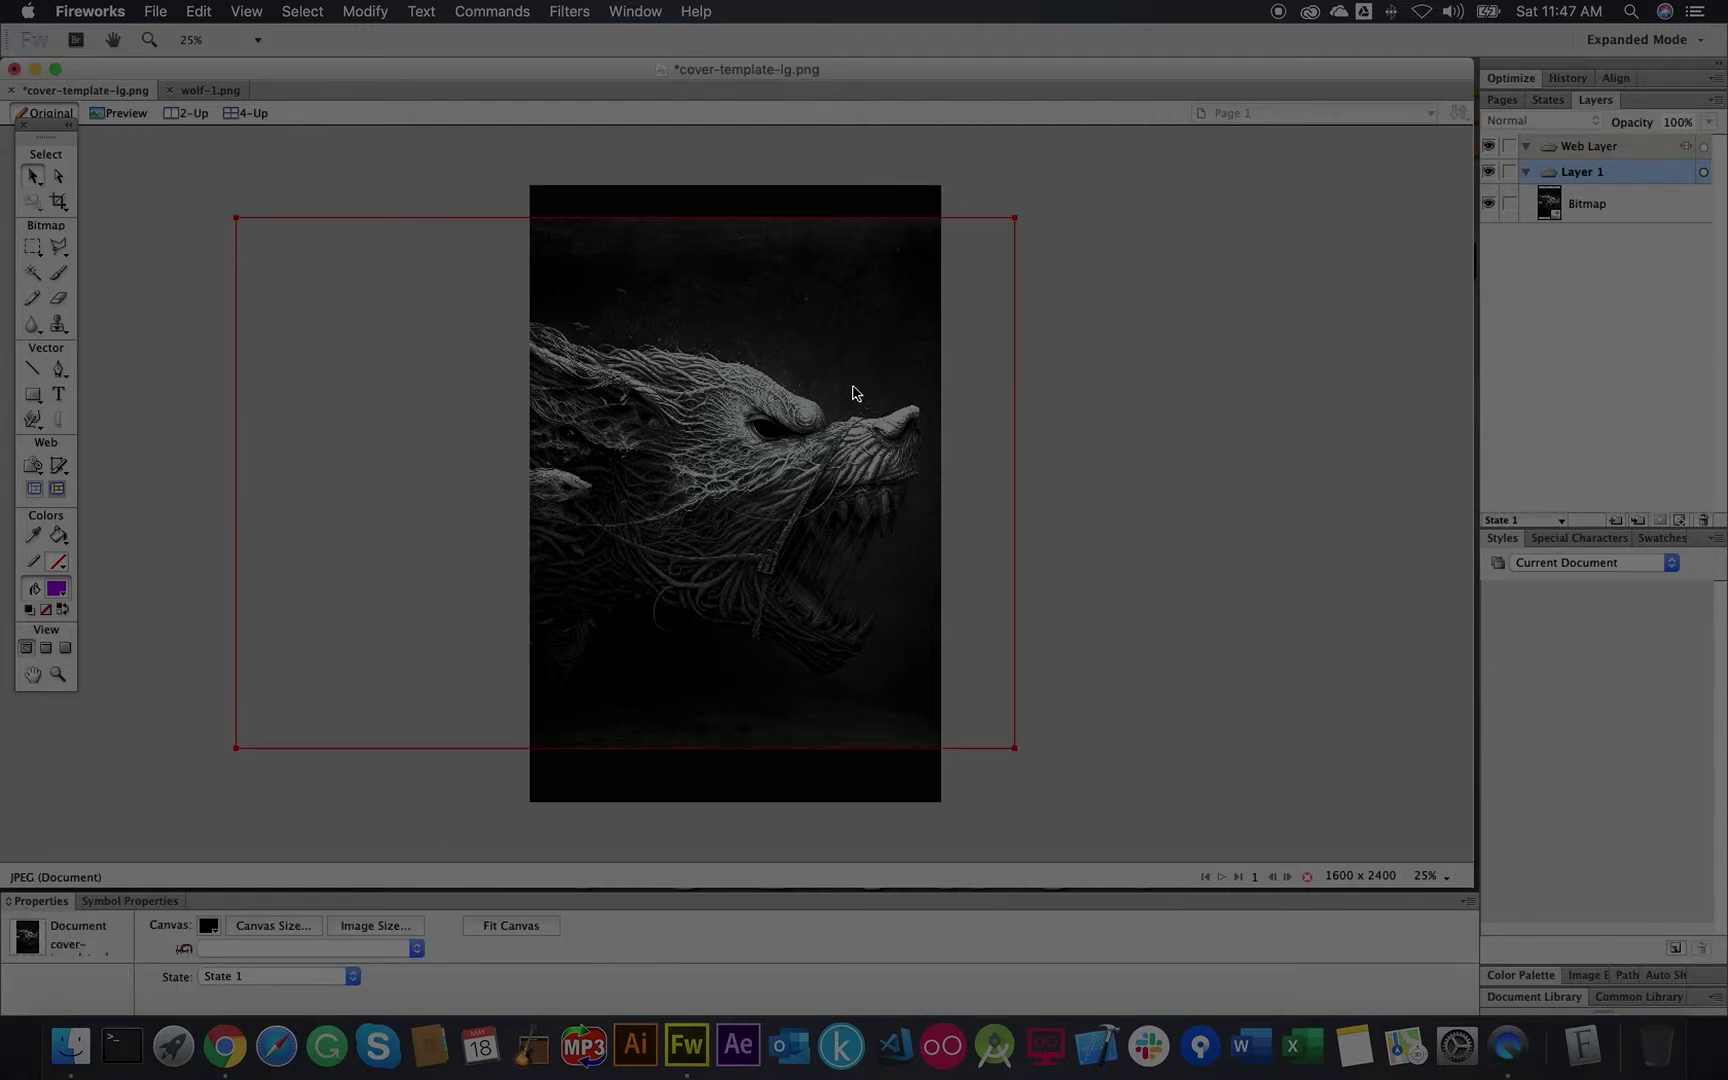
pyautogui.click(790, 686)
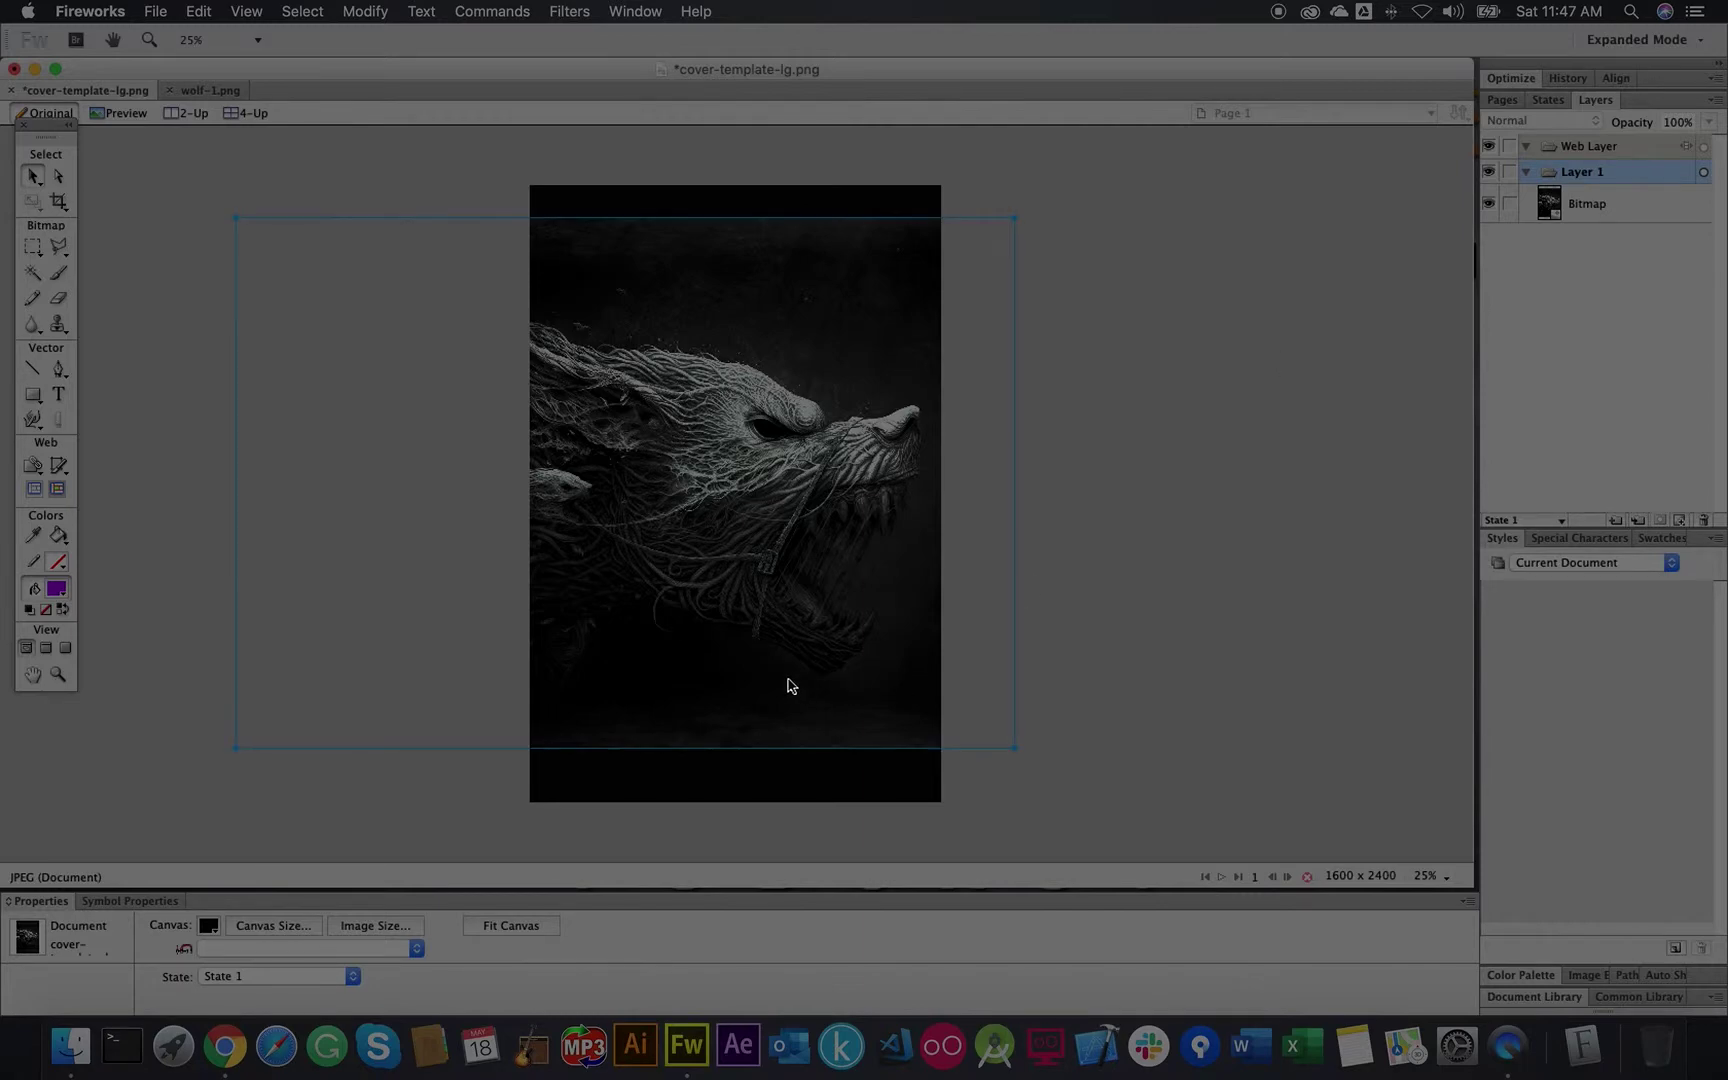
pyautogui.click(618, 829)
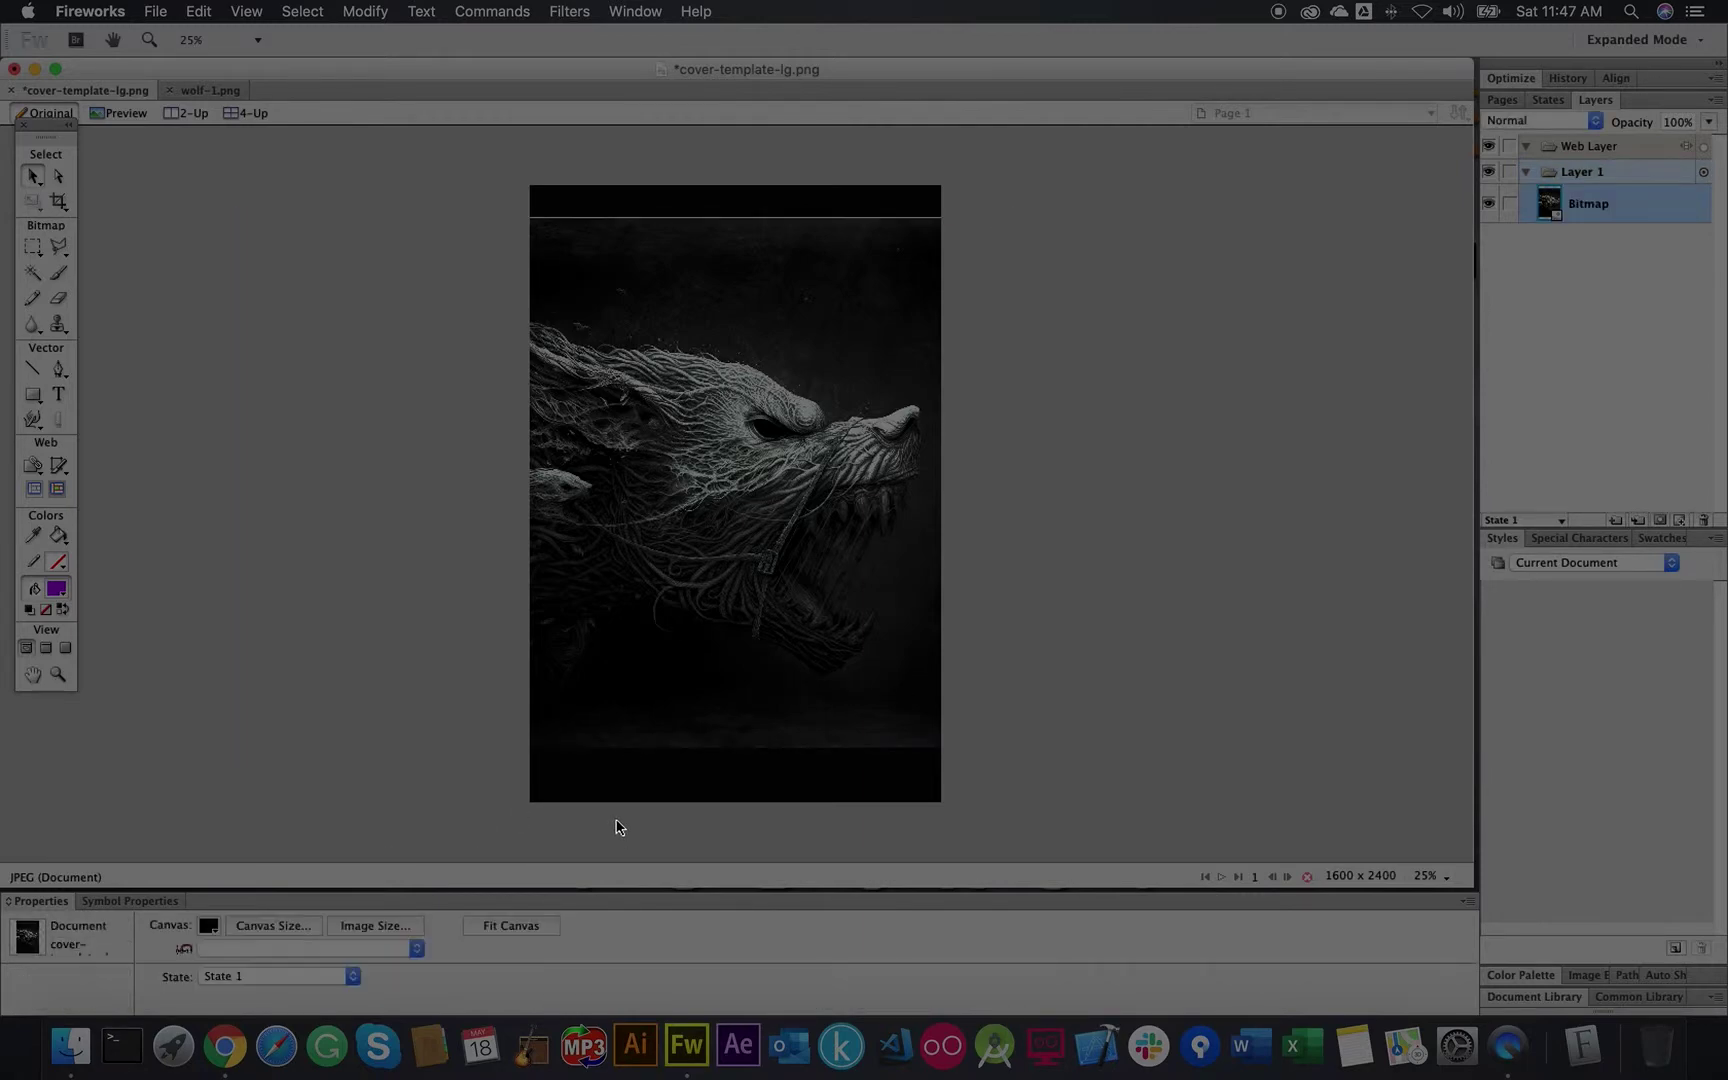
pyautogui.click(209, 926)
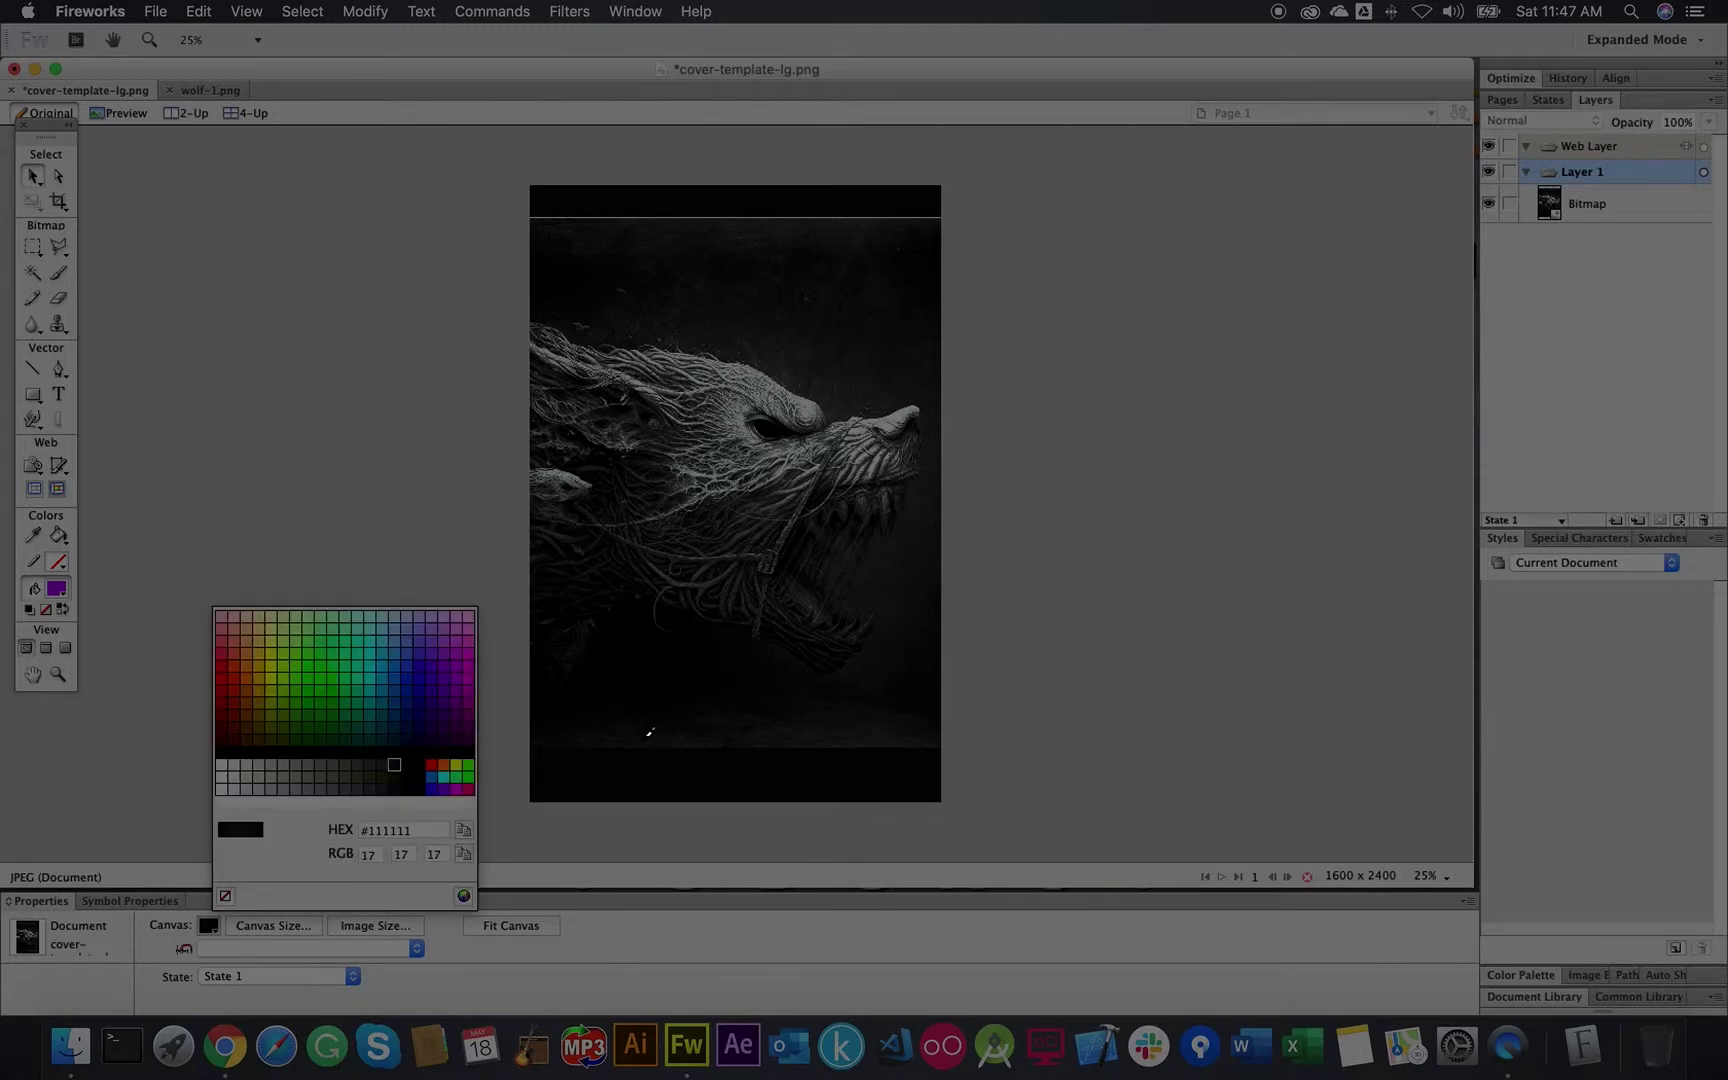
pyautogui.click(641, 748)
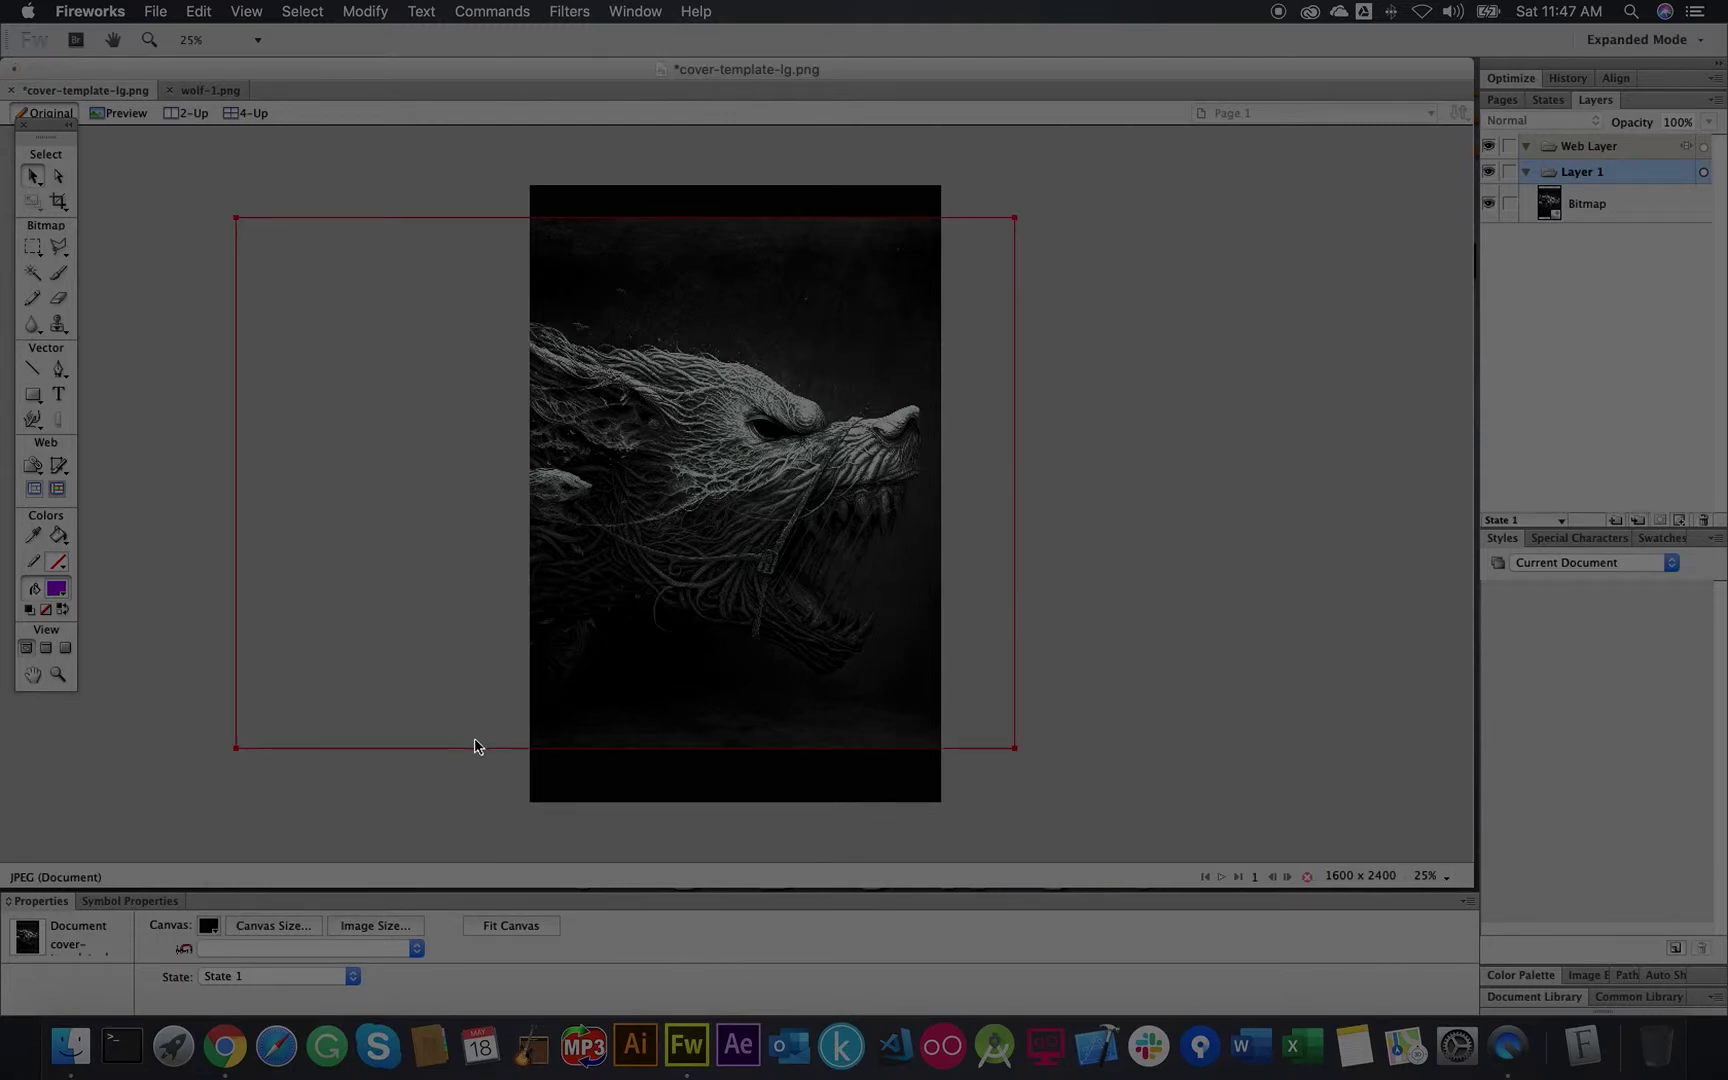
pyautogui.click(750, 483)
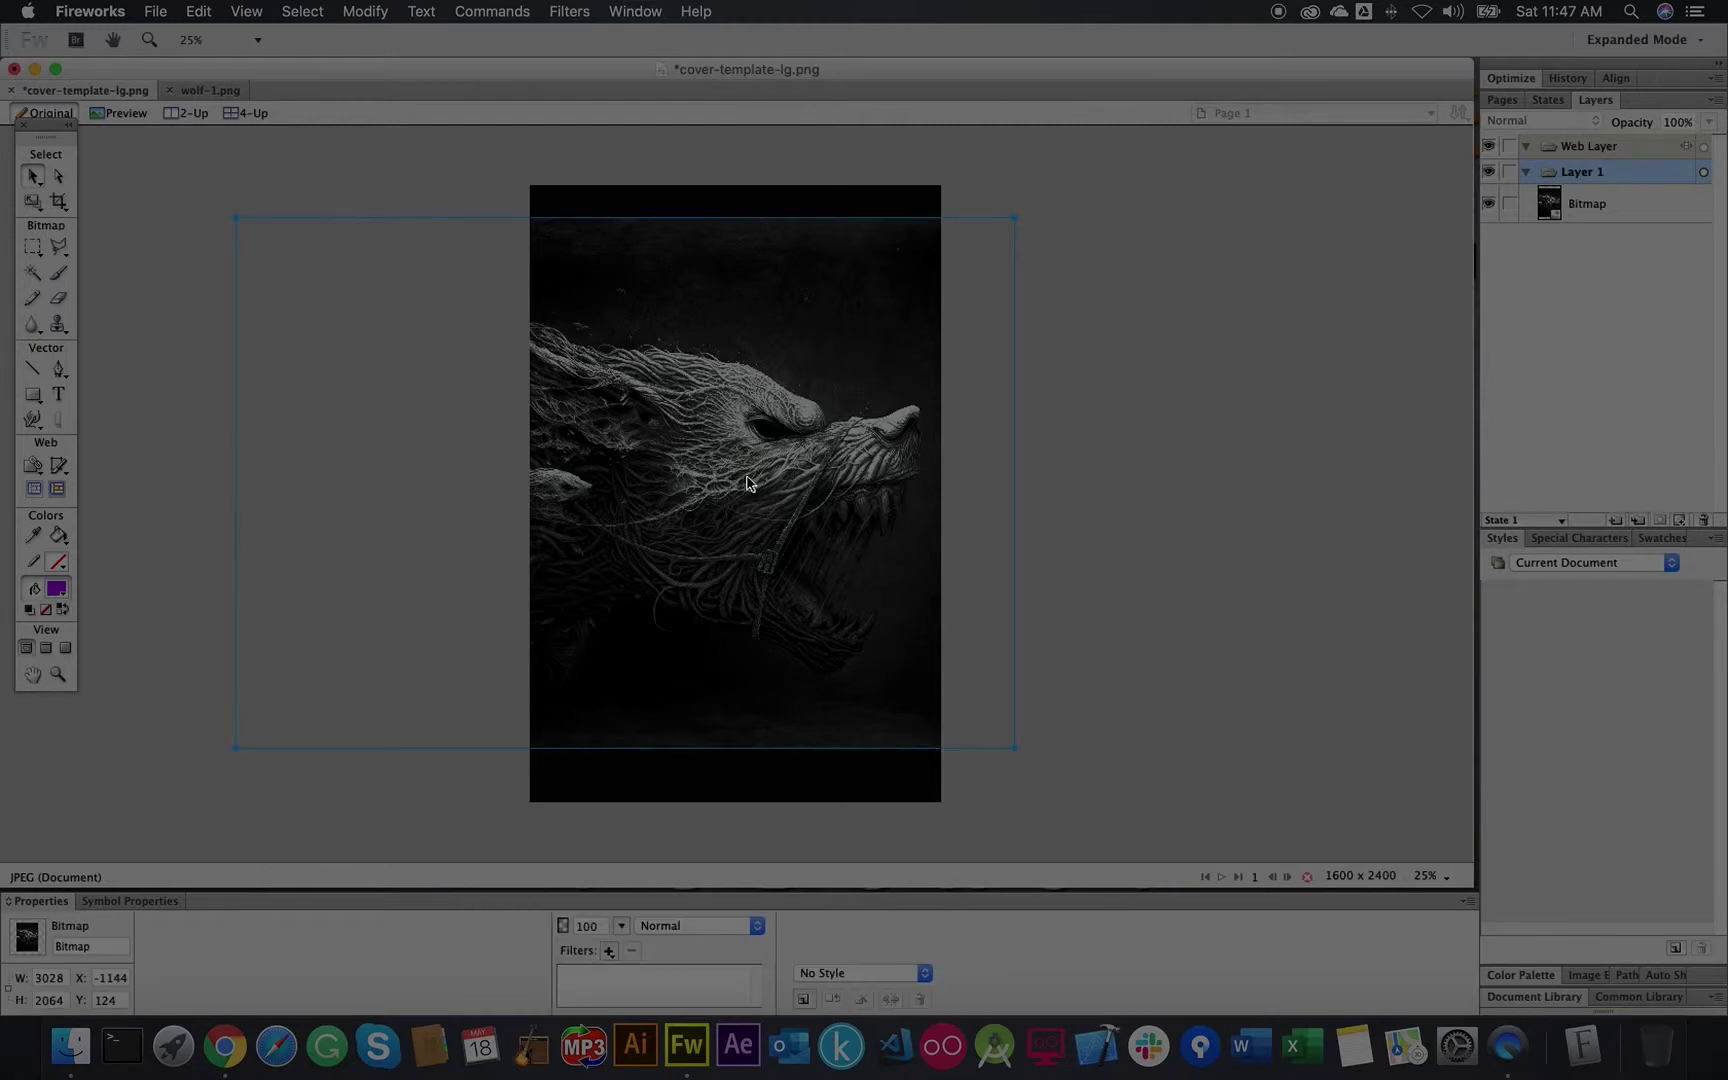
# Step: Switch to wolf-1.png and crop it to a dark strip about 1669 x 217 px from its upper-right background
pyautogui.click(210, 92)
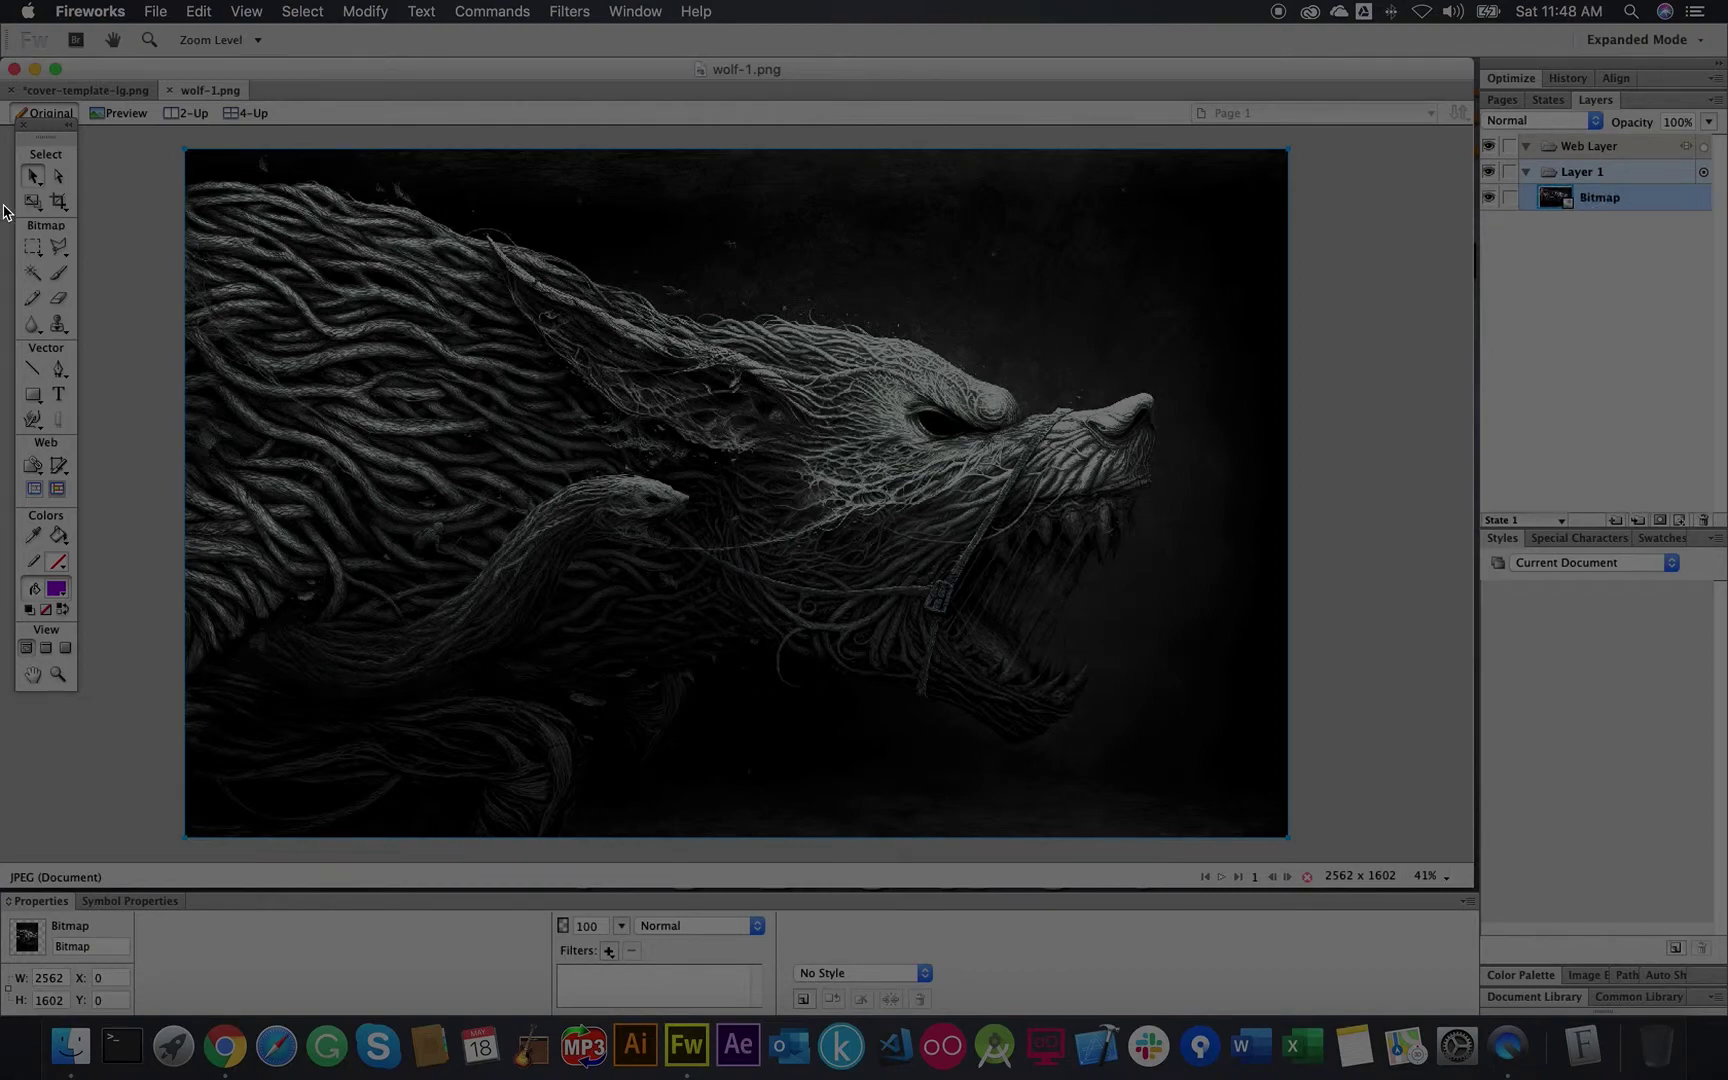
pyautogui.click(60, 203)
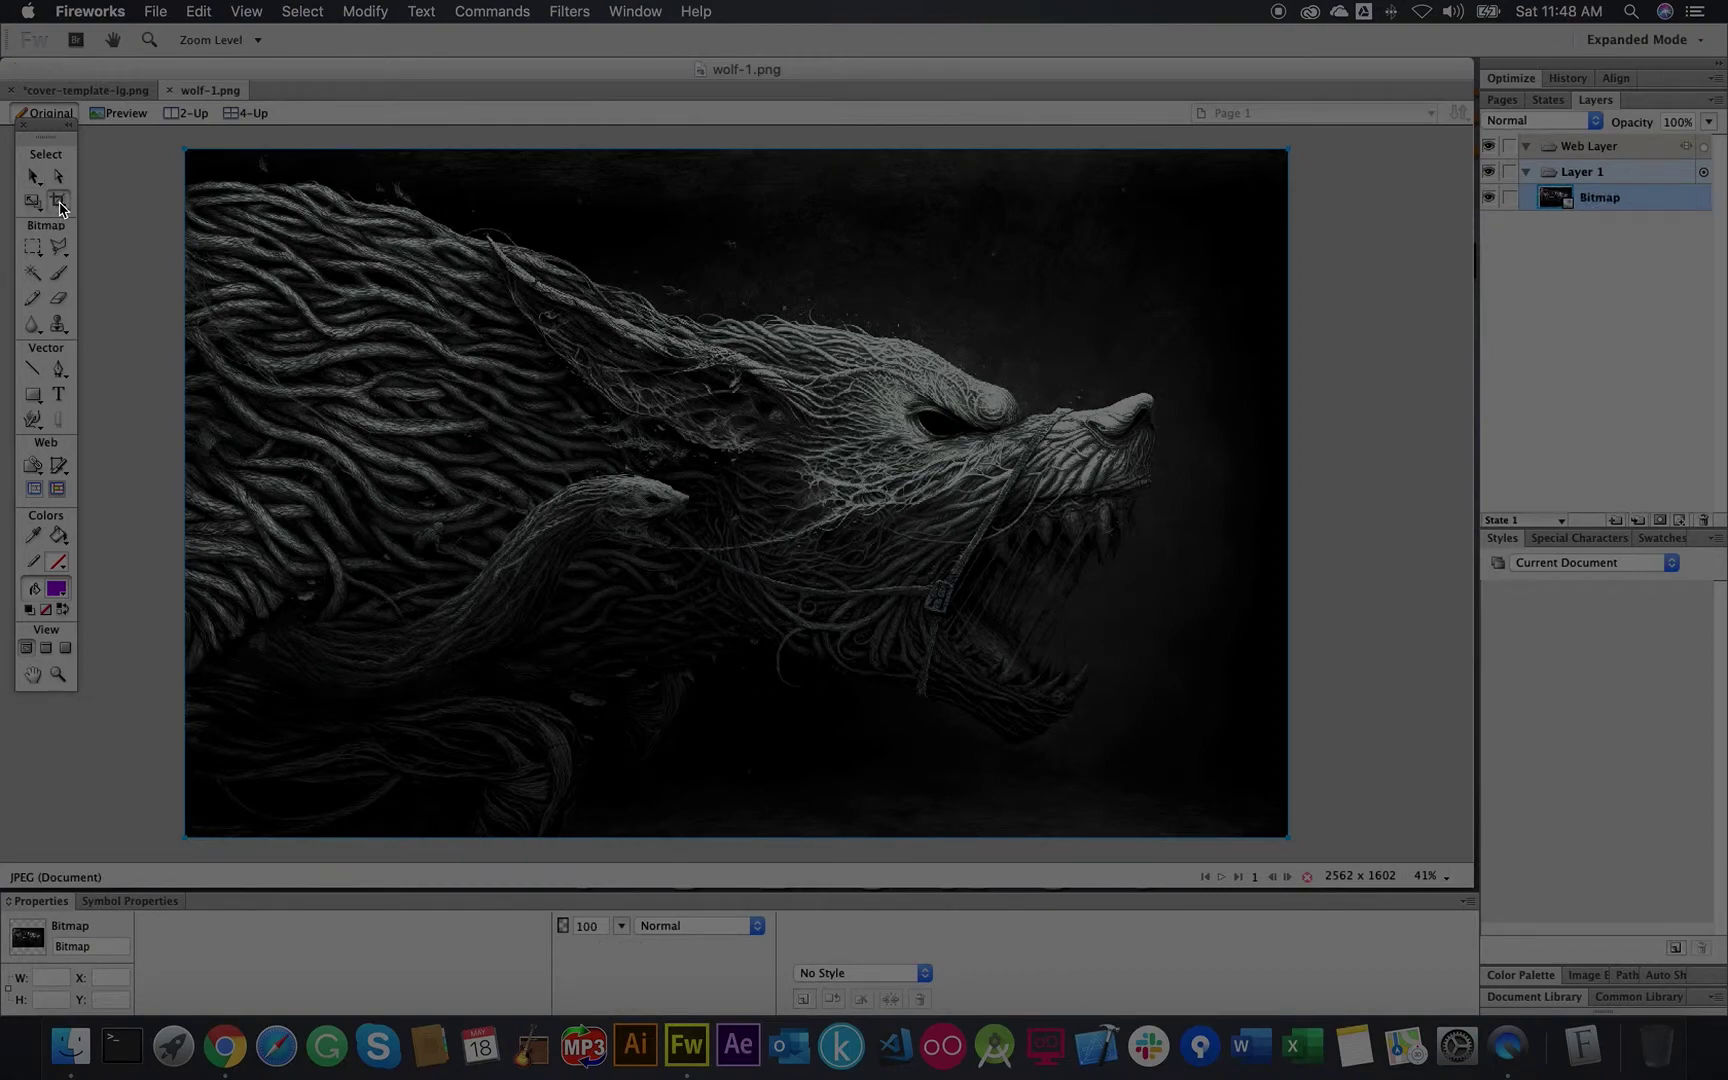
pyautogui.click(1208, 147)
pyautogui.moveTo(1325, 142); pyautogui.dragTo(570, 242)
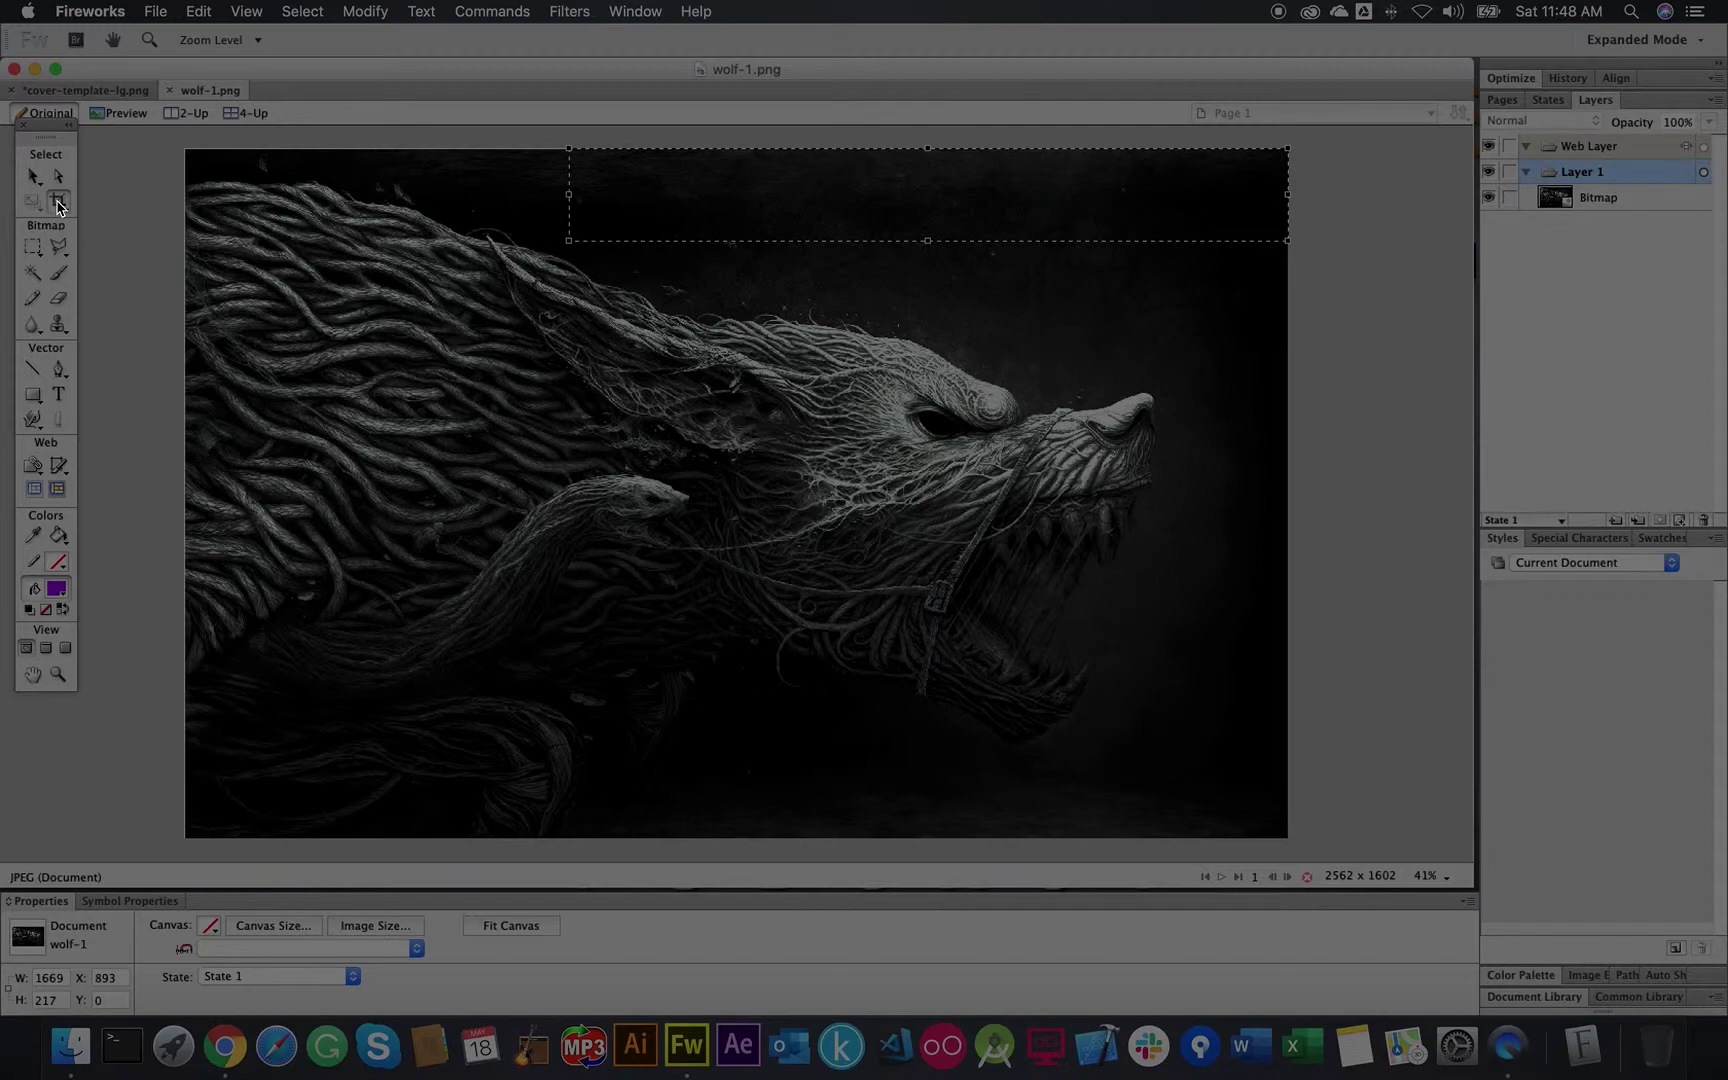
pyautogui.doubleClick(748, 177)
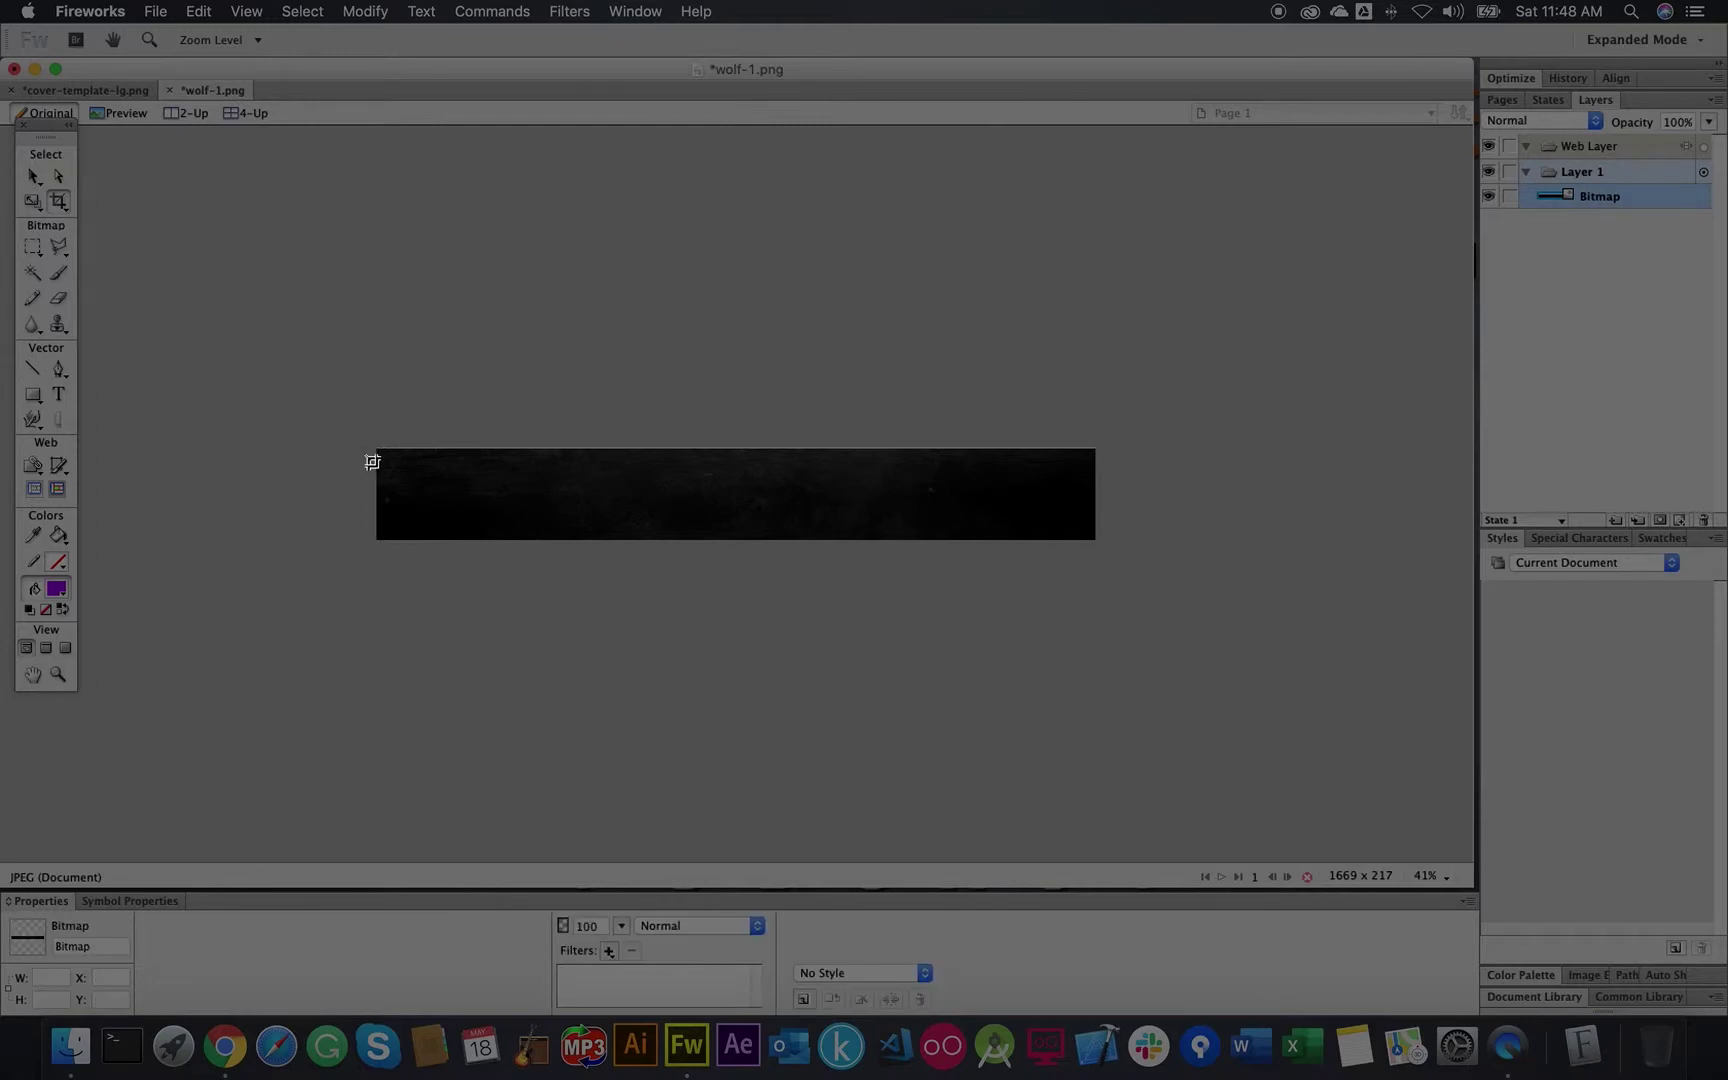
# Step: Crop the dark strip's upper and lower edges slightly, to about 1669 x 205 px, and copy the strip
pyautogui.moveTo(372, 461); pyautogui.dragTo(1153, 570)
pyautogui.moveTo(733, 457); pyautogui.dragTo(734, 451)
pyautogui.press('Return')
pyautogui.click(31, 179)
pyautogui.click(548, 494)
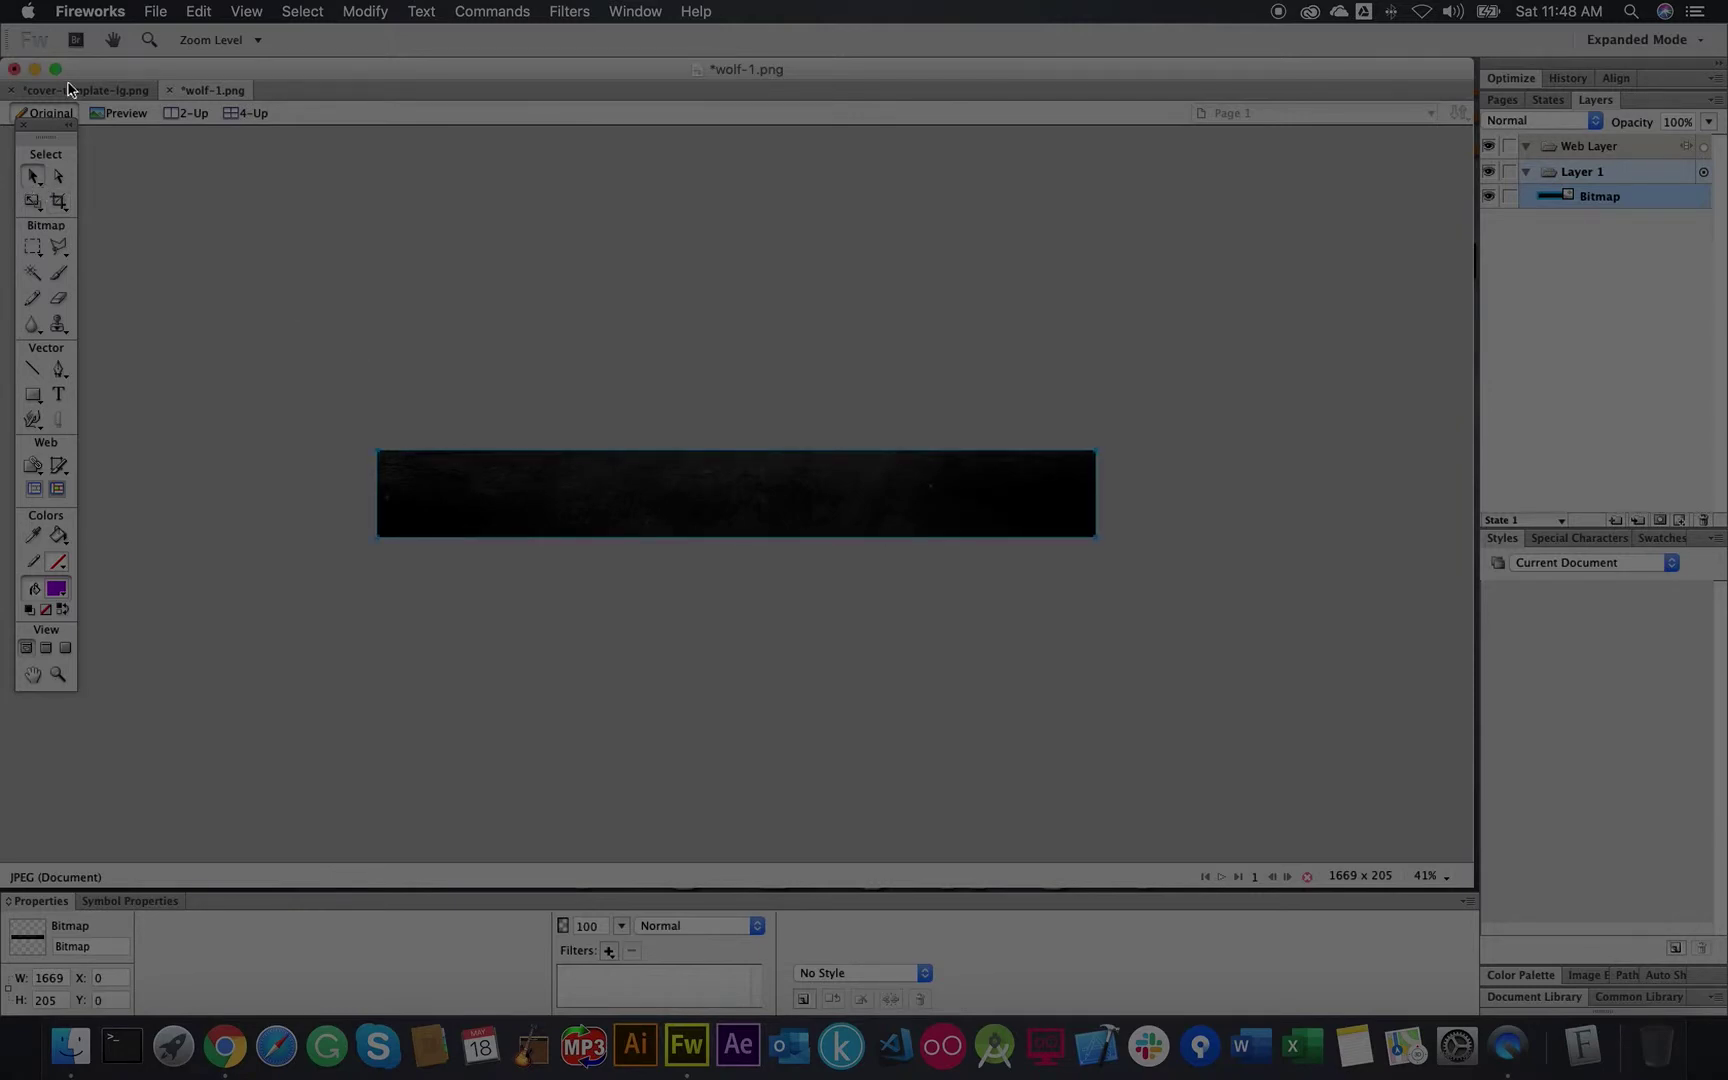
# Step: Return to the cover template and crop the document to its 1600 x 2400 canvas bounds, trimming the overhanging wolf image
pyautogui.click(79, 92)
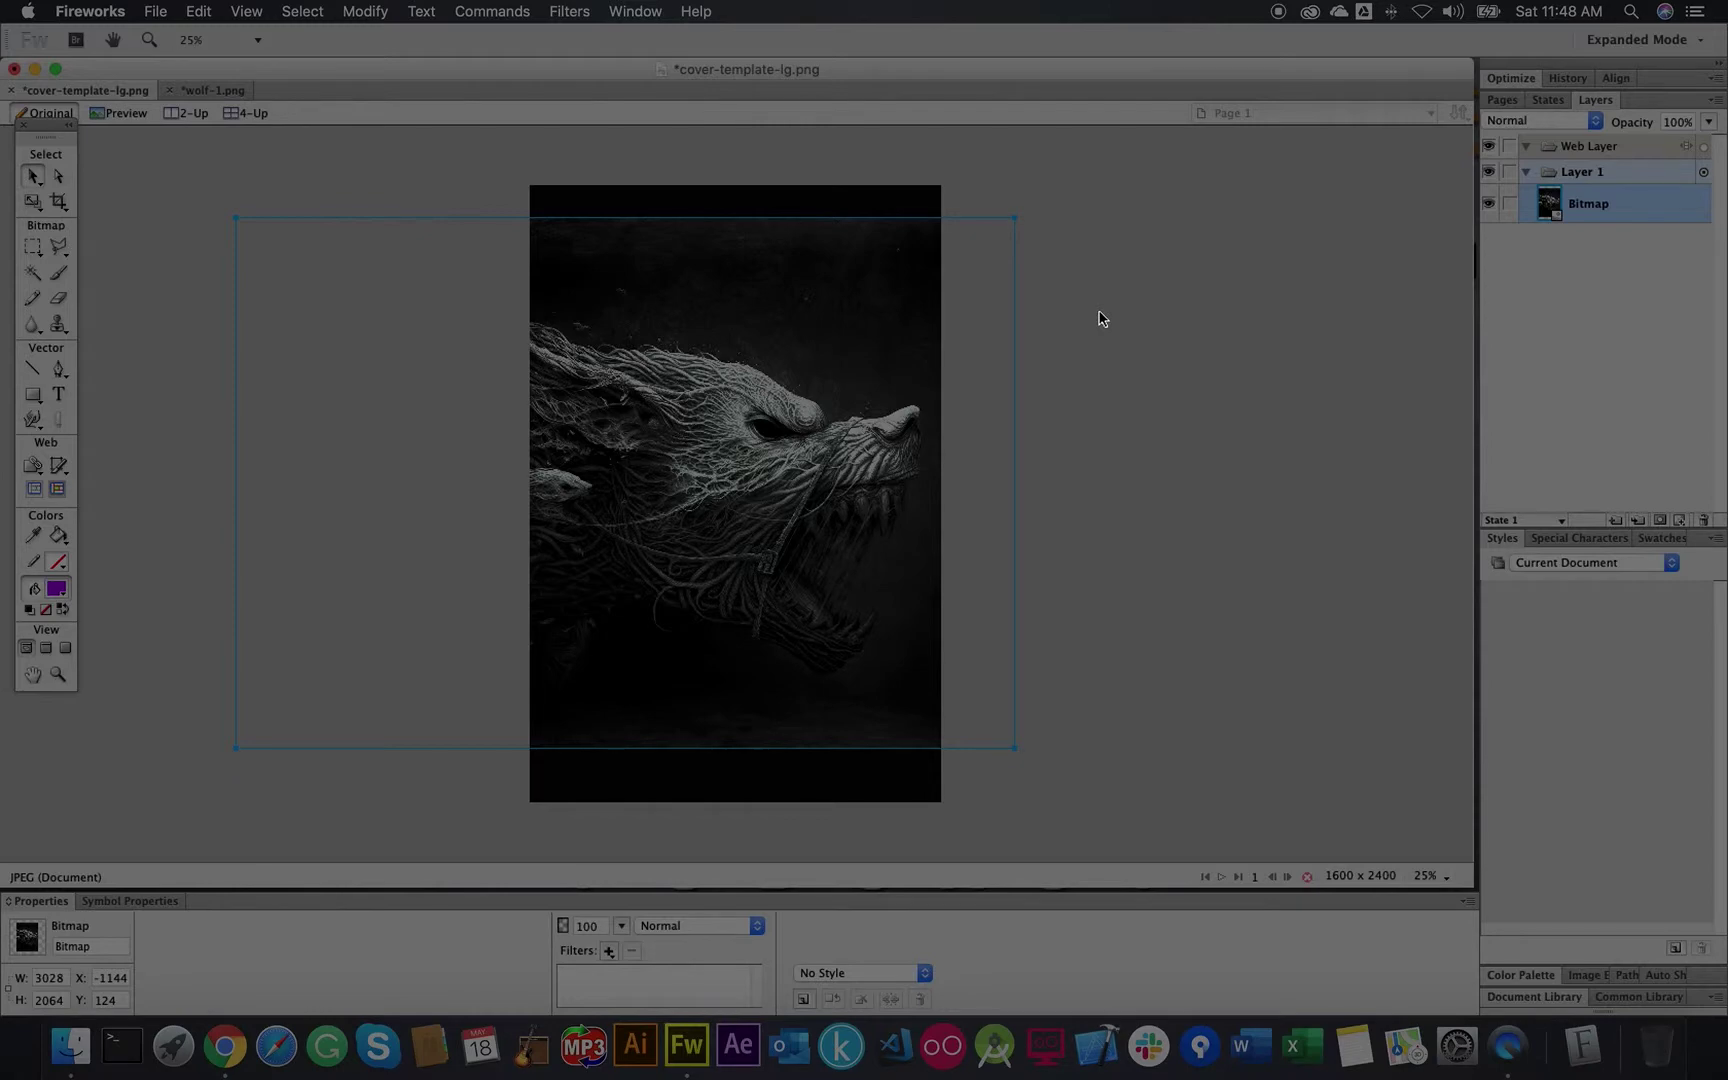
pyautogui.click(1068, 320)
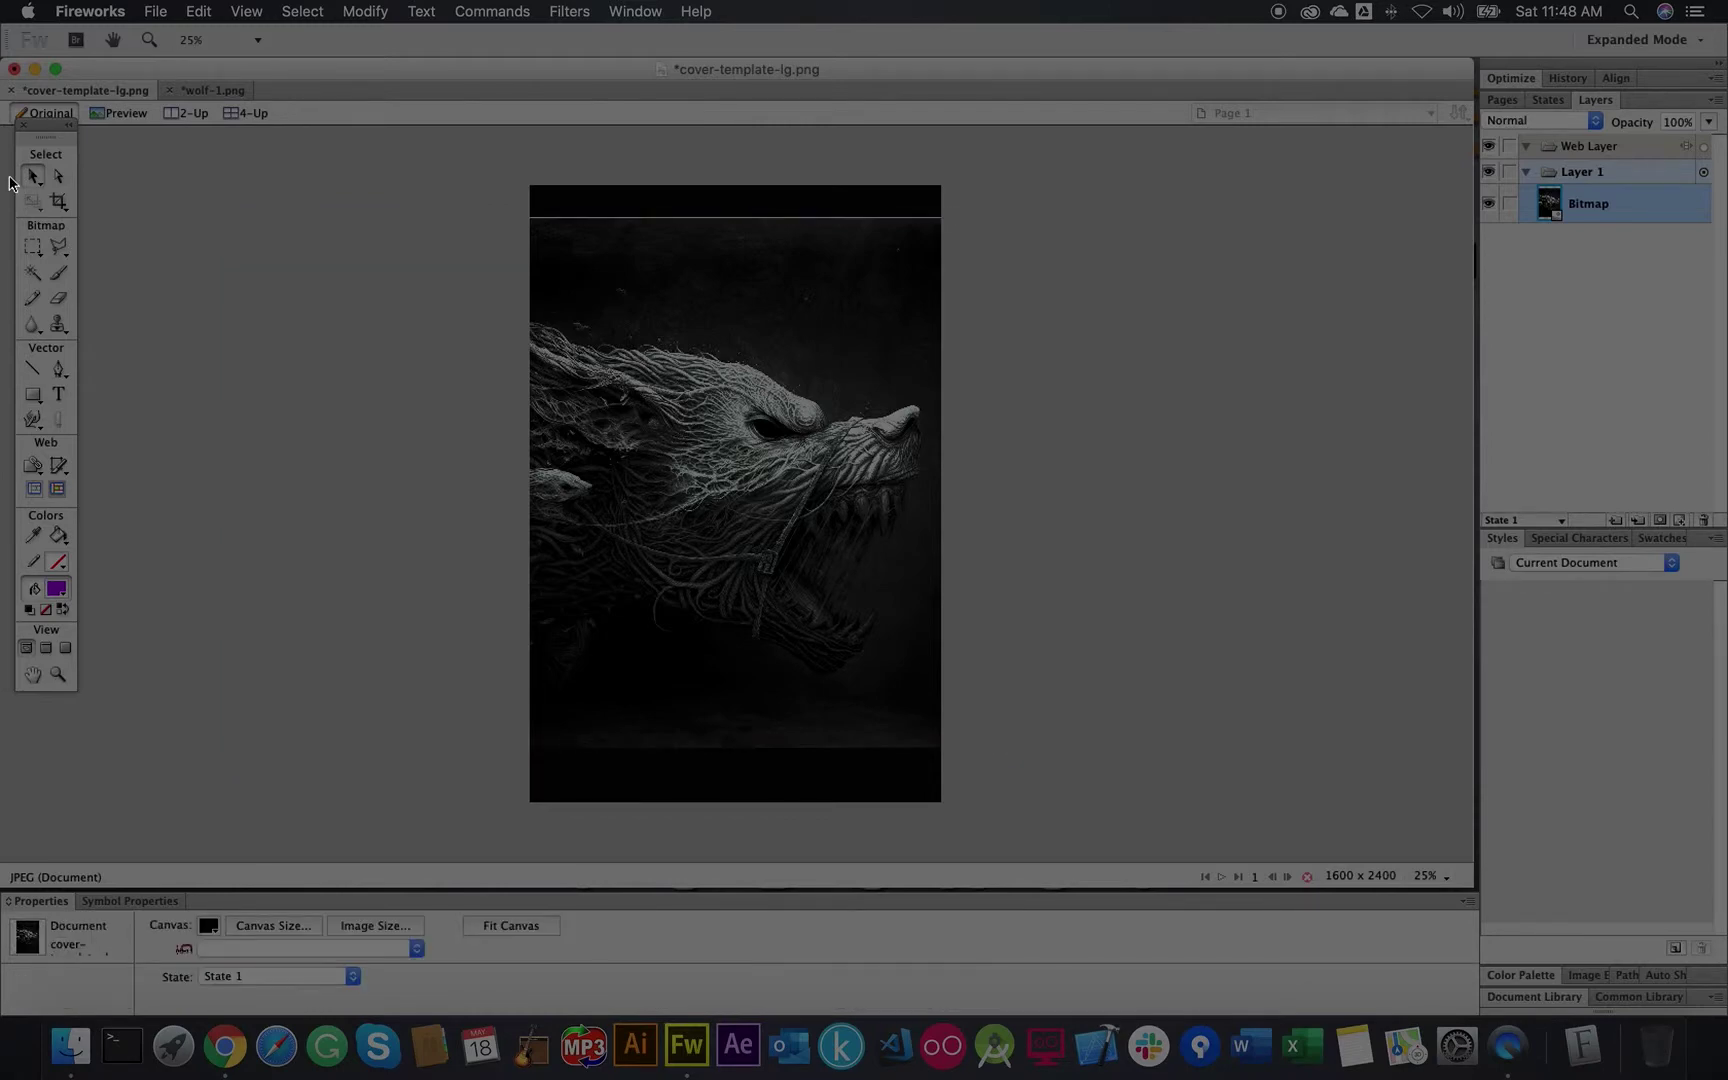
pyautogui.click(58, 203)
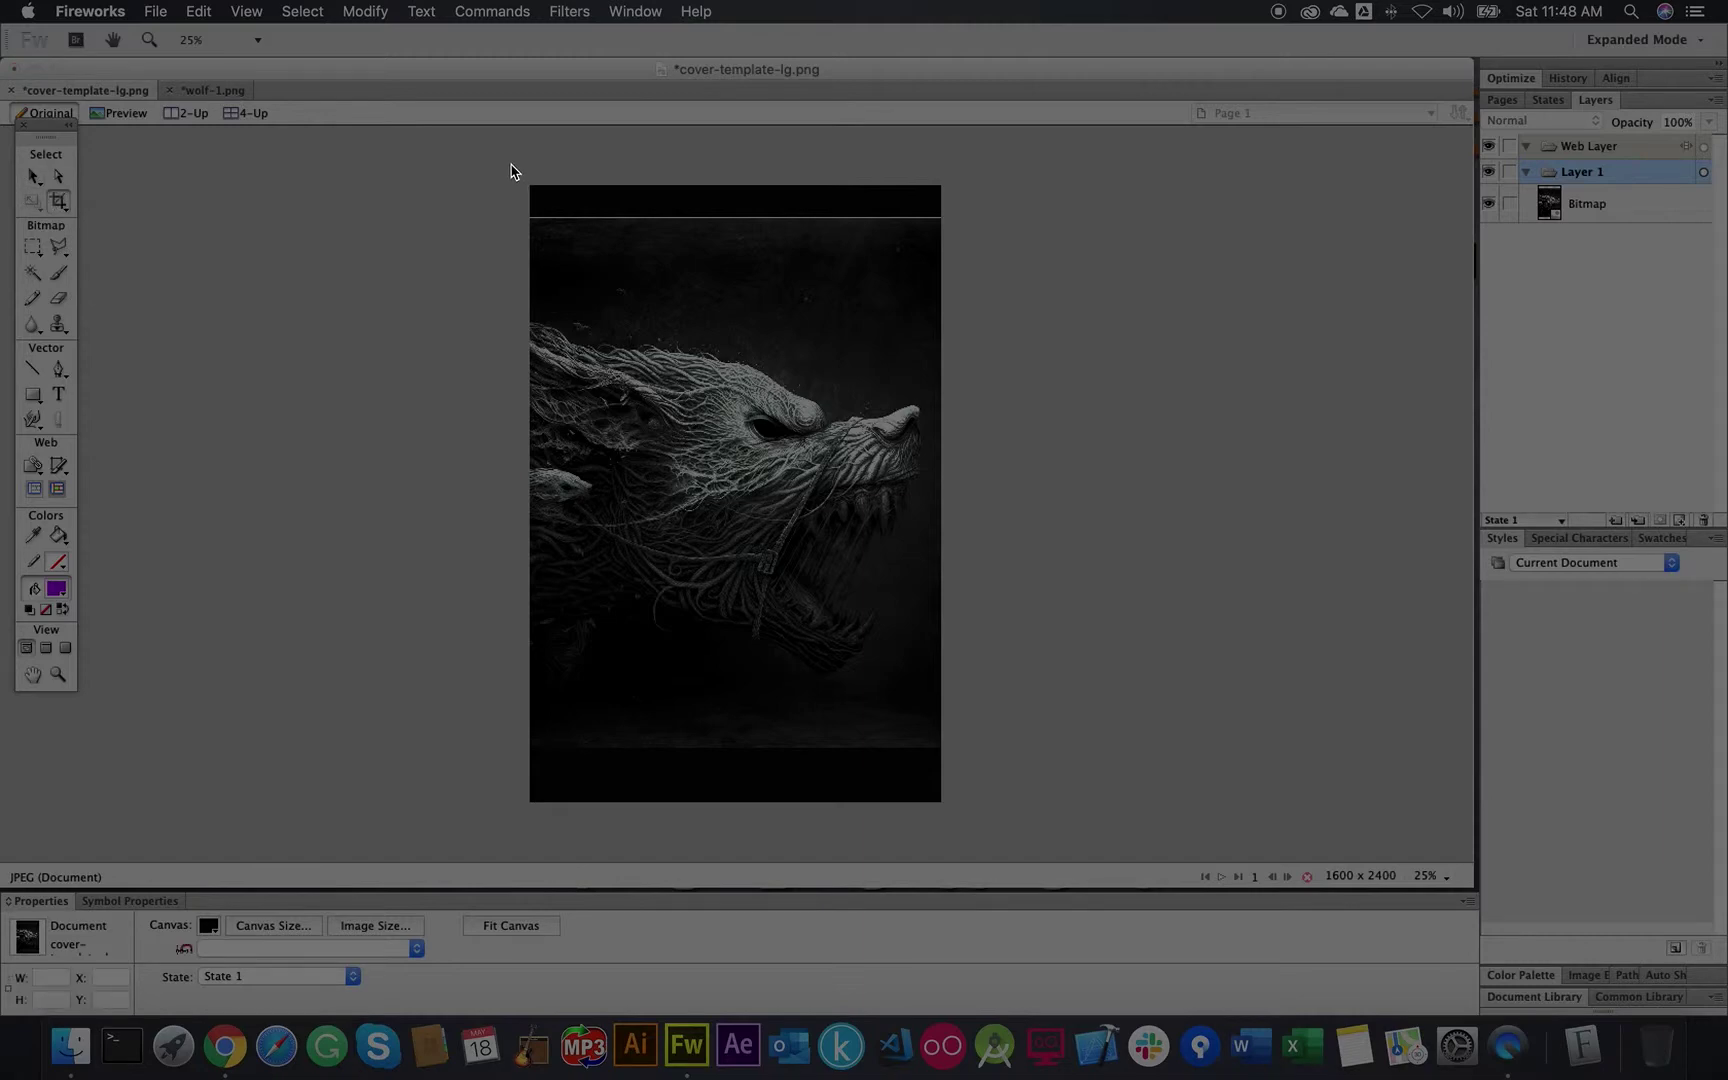
pyautogui.moveTo(514, 168); pyautogui.dragTo(959, 817)
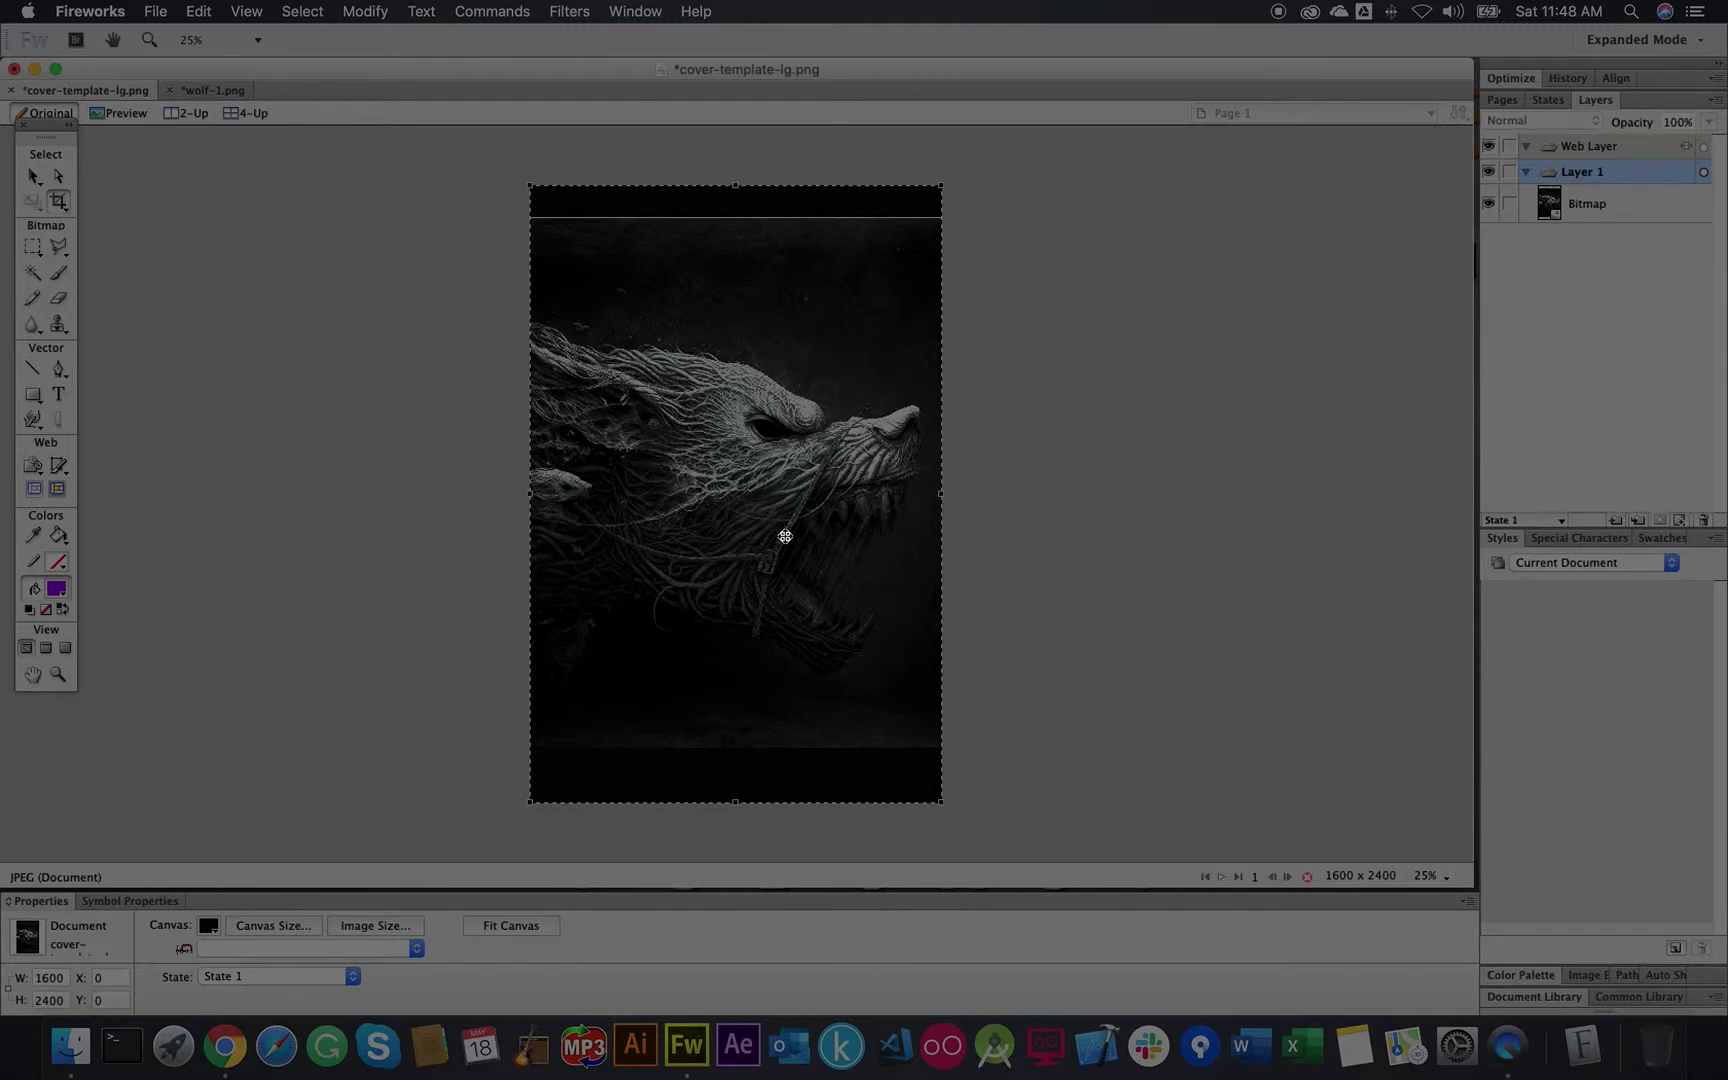
pyautogui.doubleClick(785, 536)
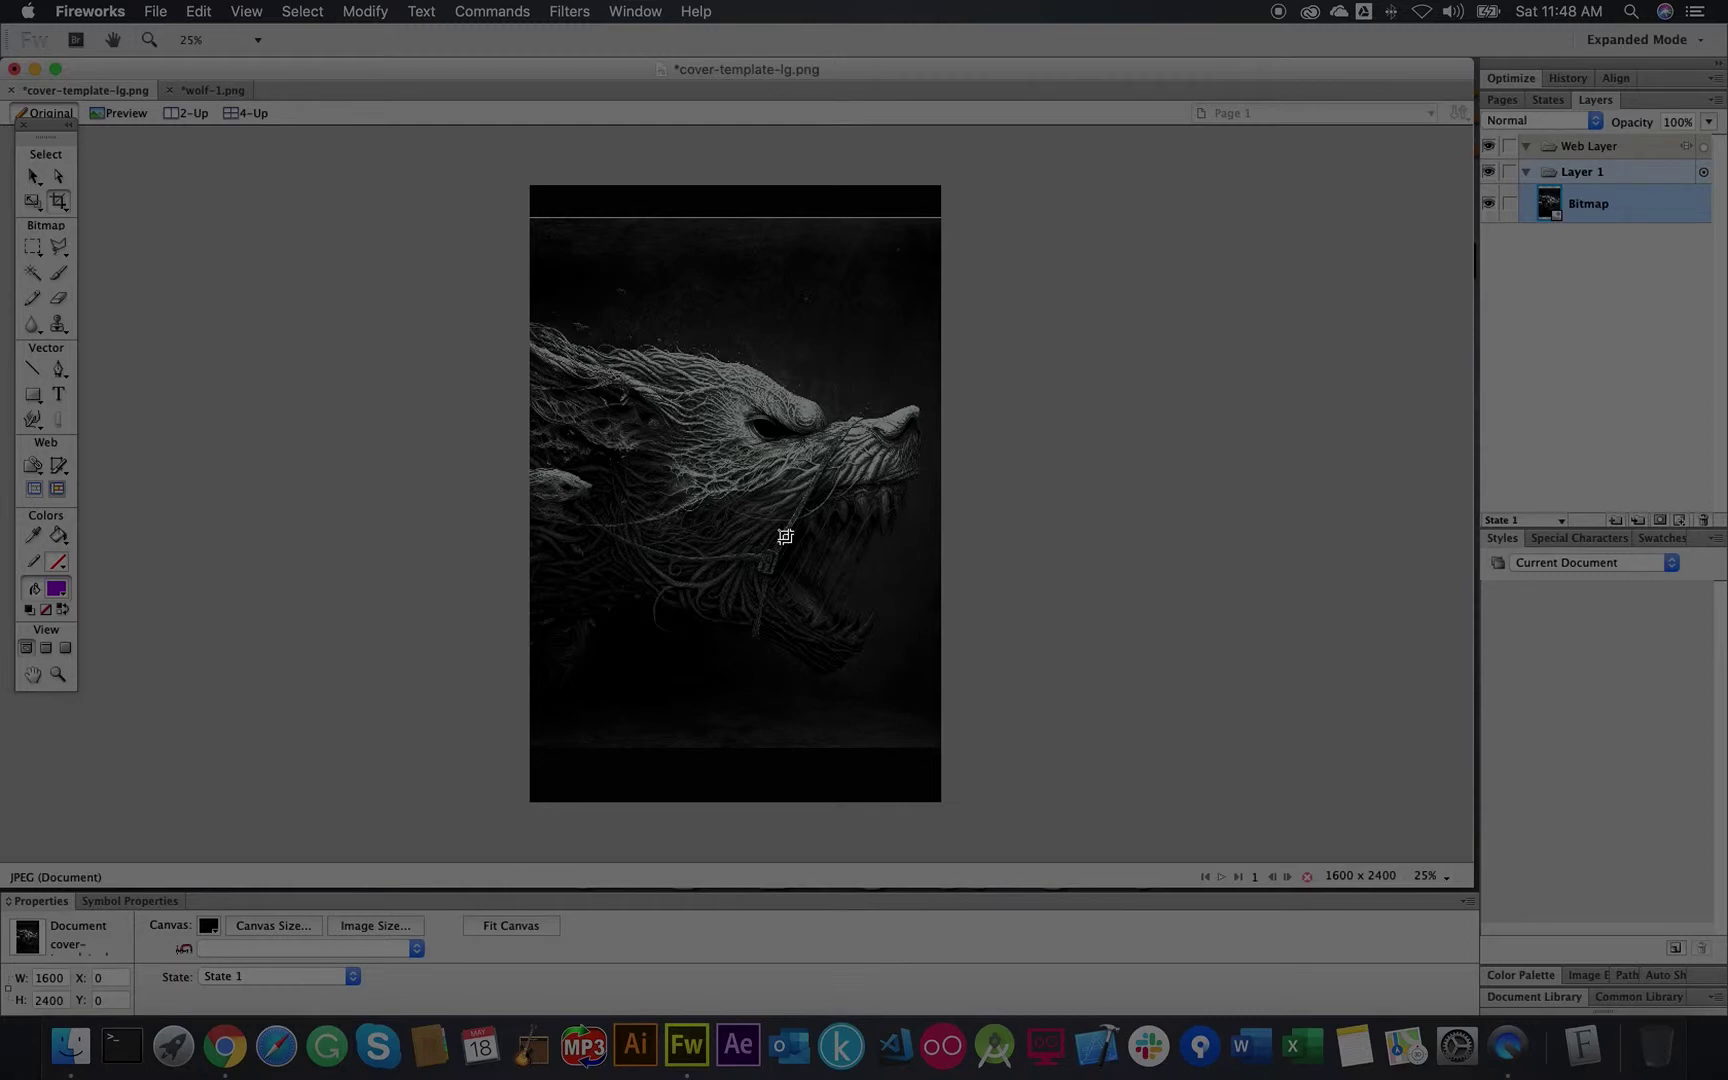
pyautogui.click(32, 175)
pyautogui.click(303, 254)
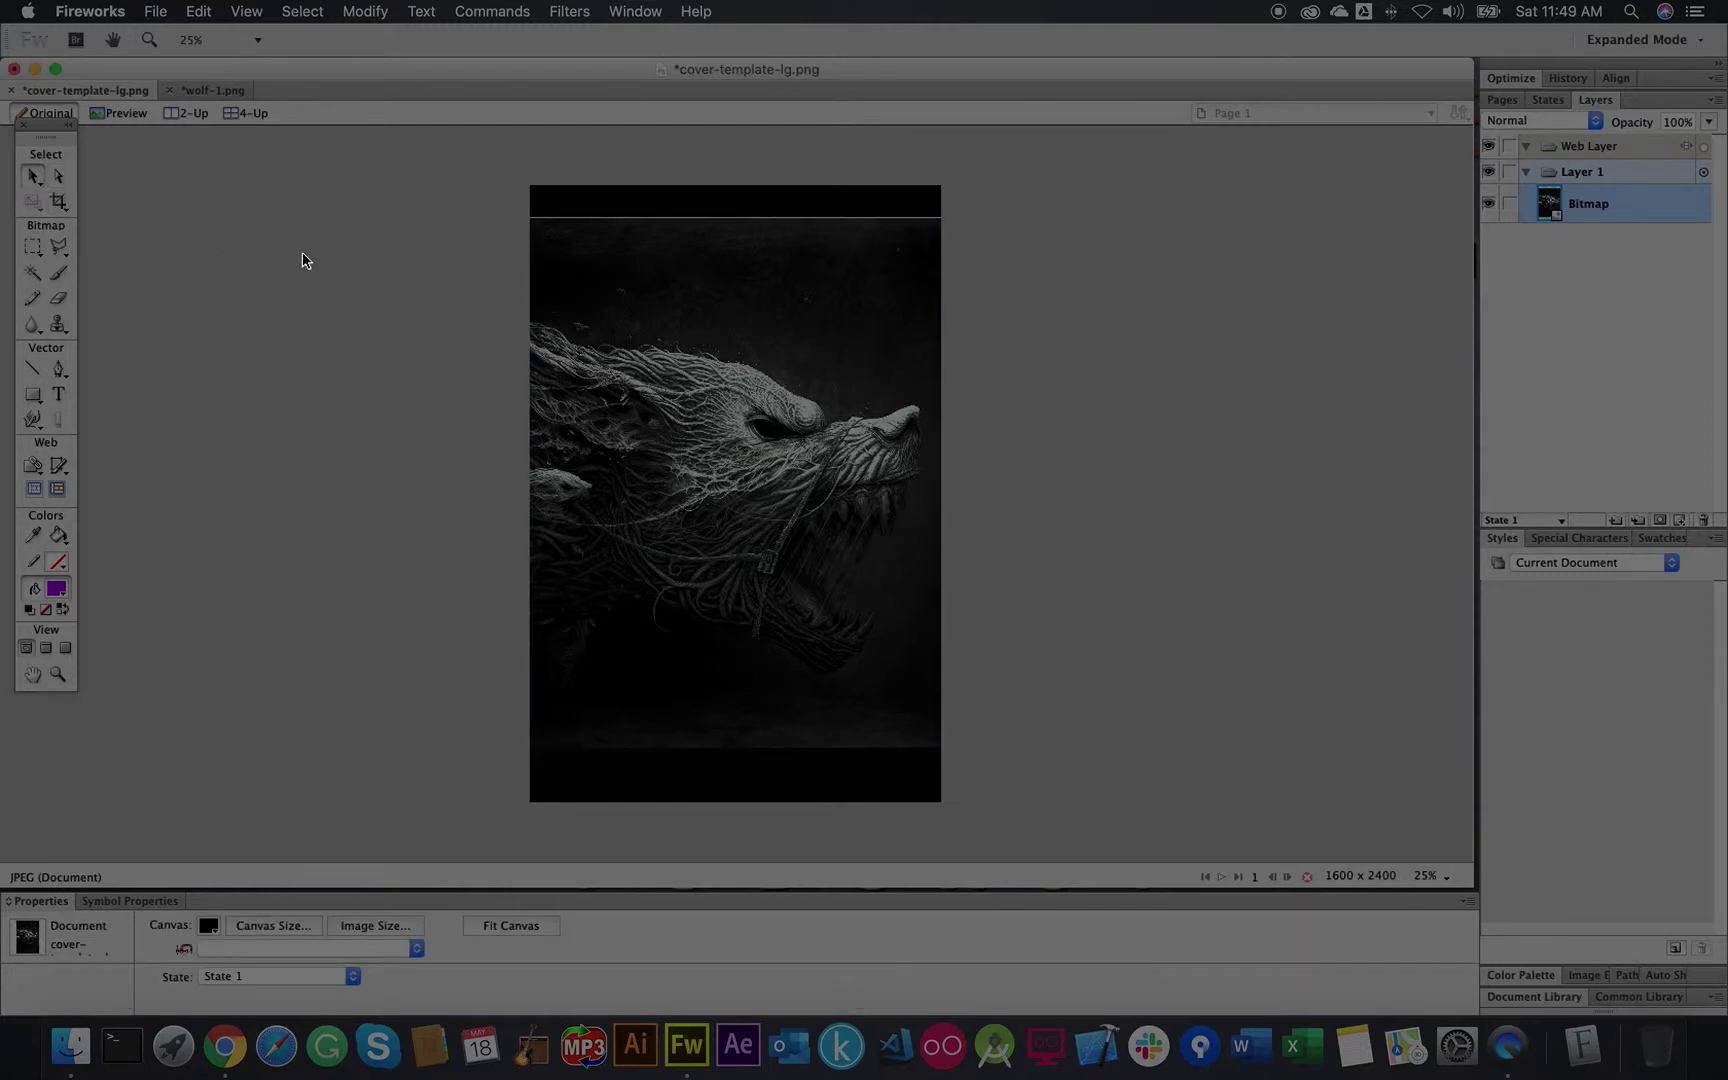
# Step: Paste the dark strip over the cover's upper gap, resize it to about 1600 x 268 px and position it at X 0, Y 4
pyautogui.press('super+v')
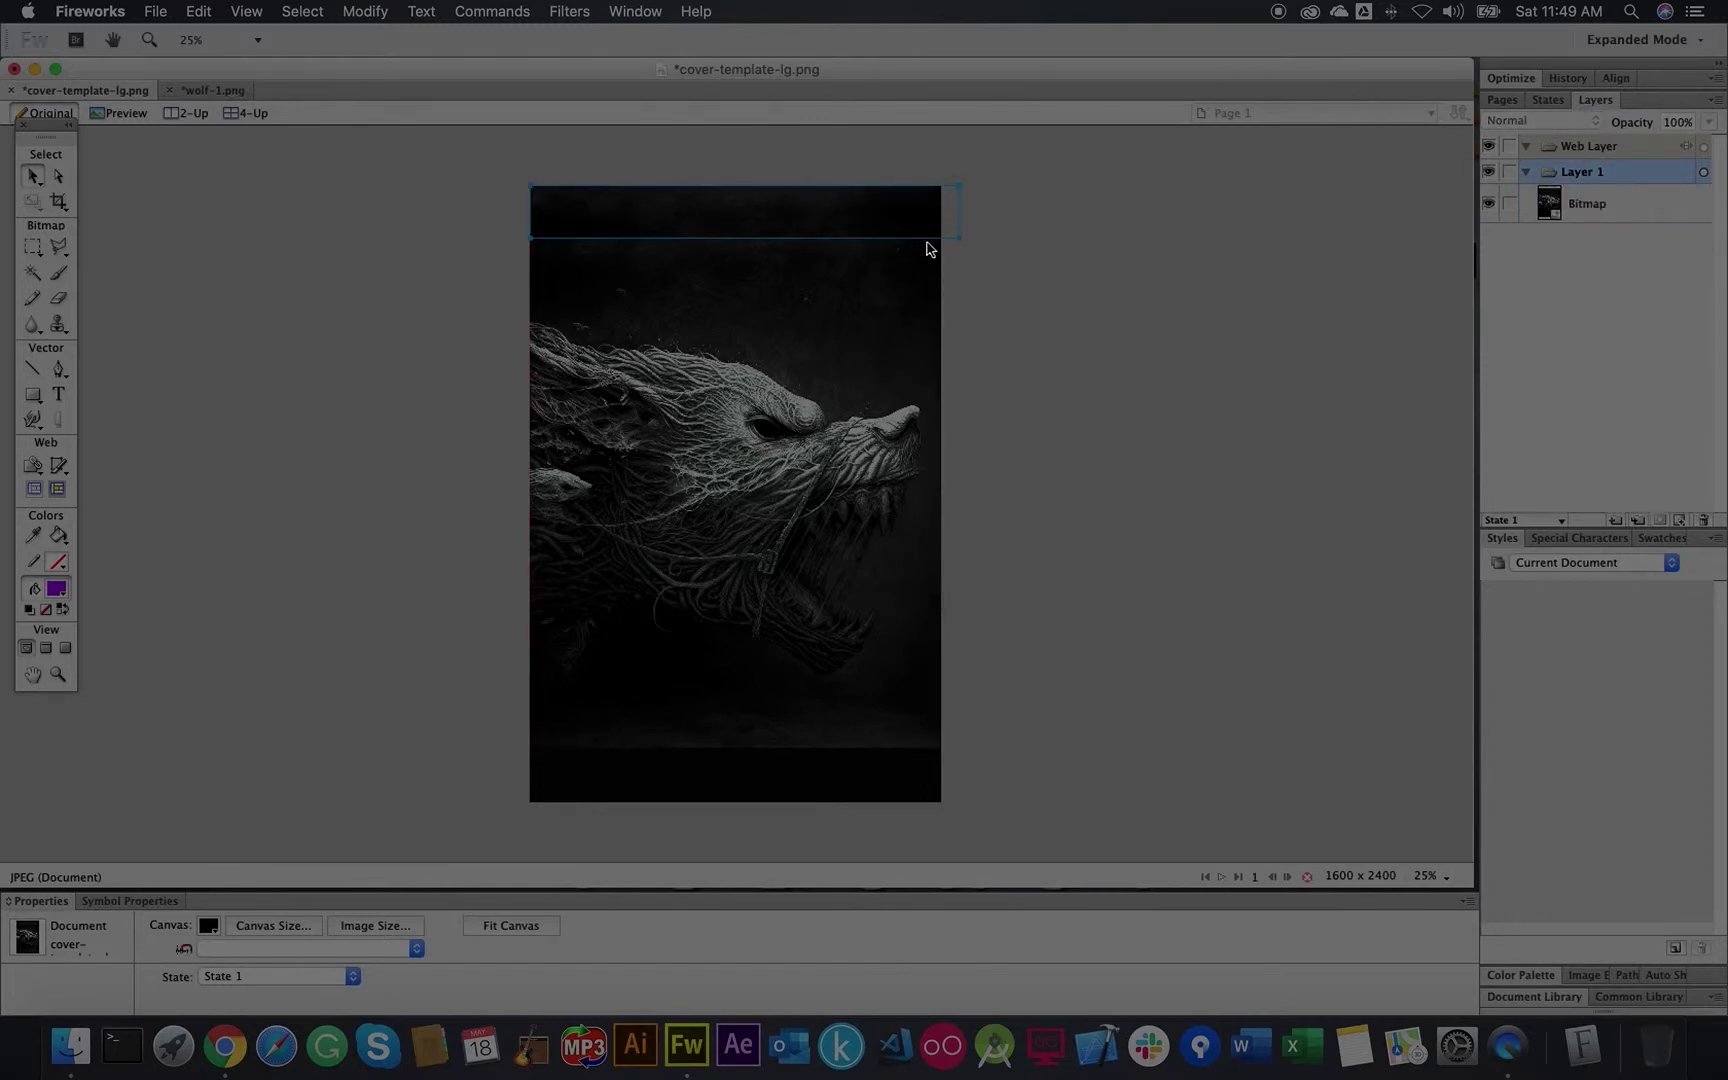
pyautogui.moveTo(948, 259); pyautogui.dragTo(942, 261)
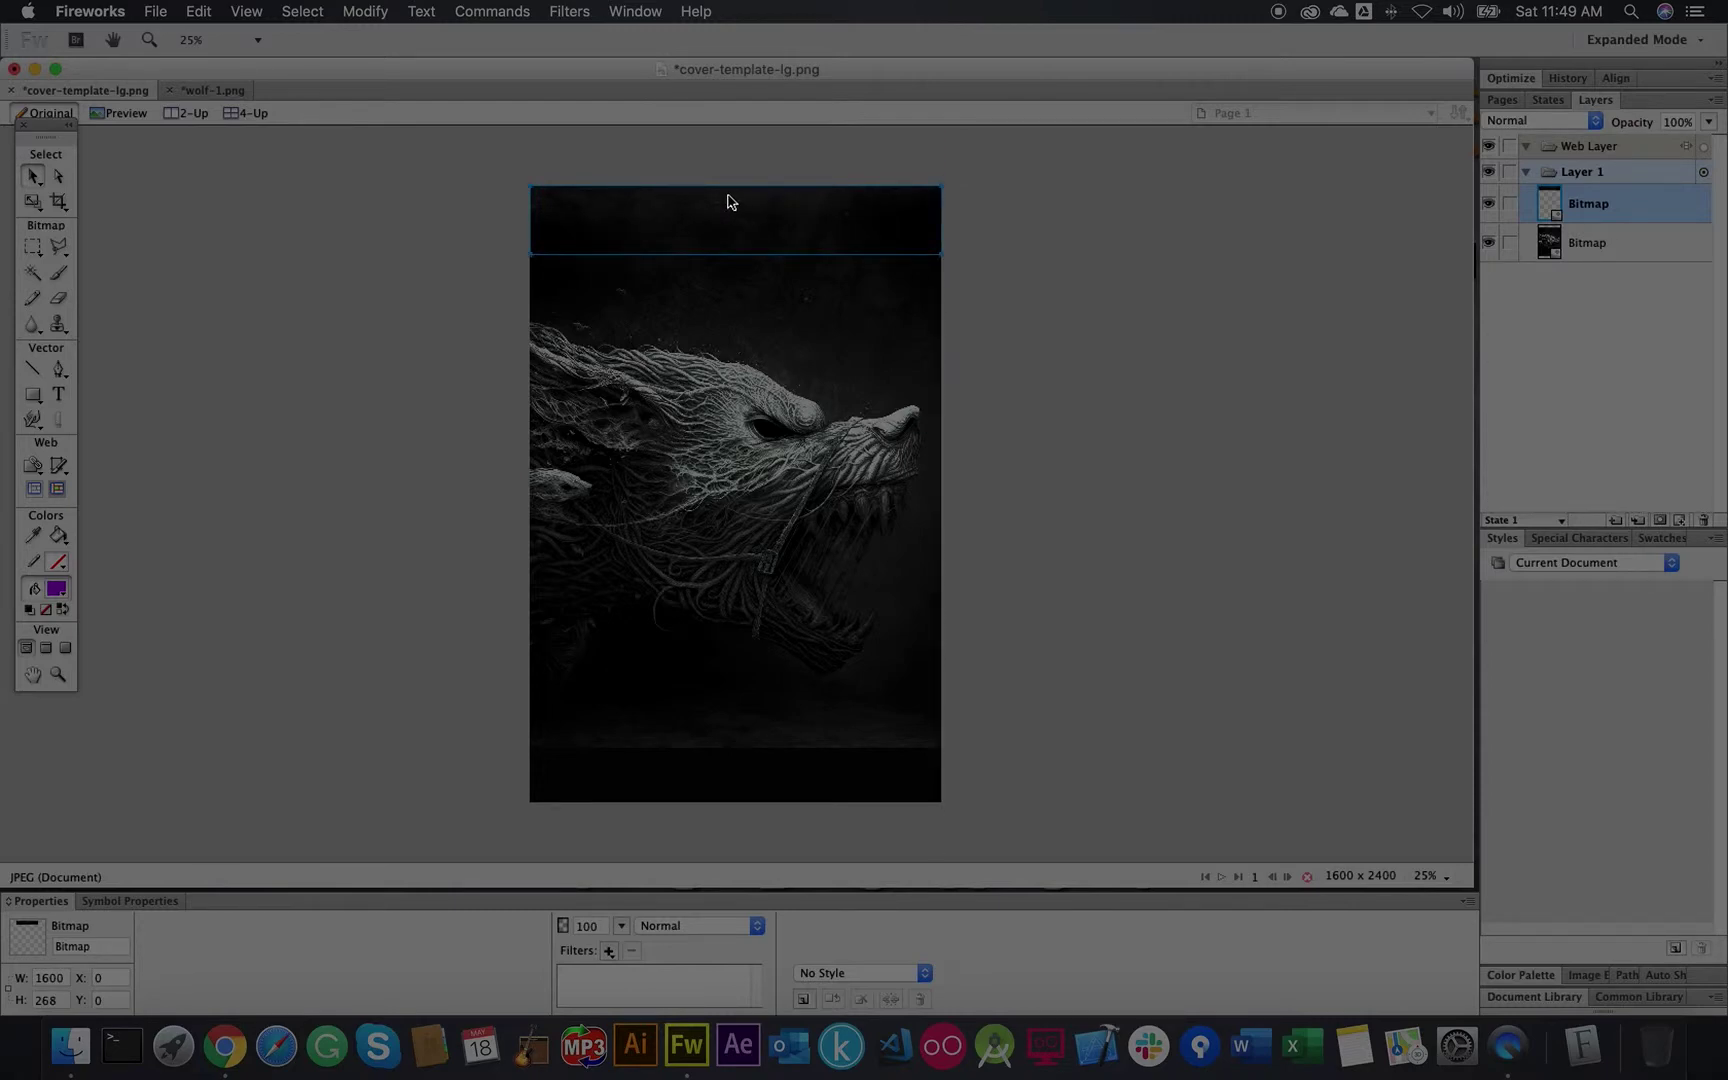
pyautogui.click(440, 204)
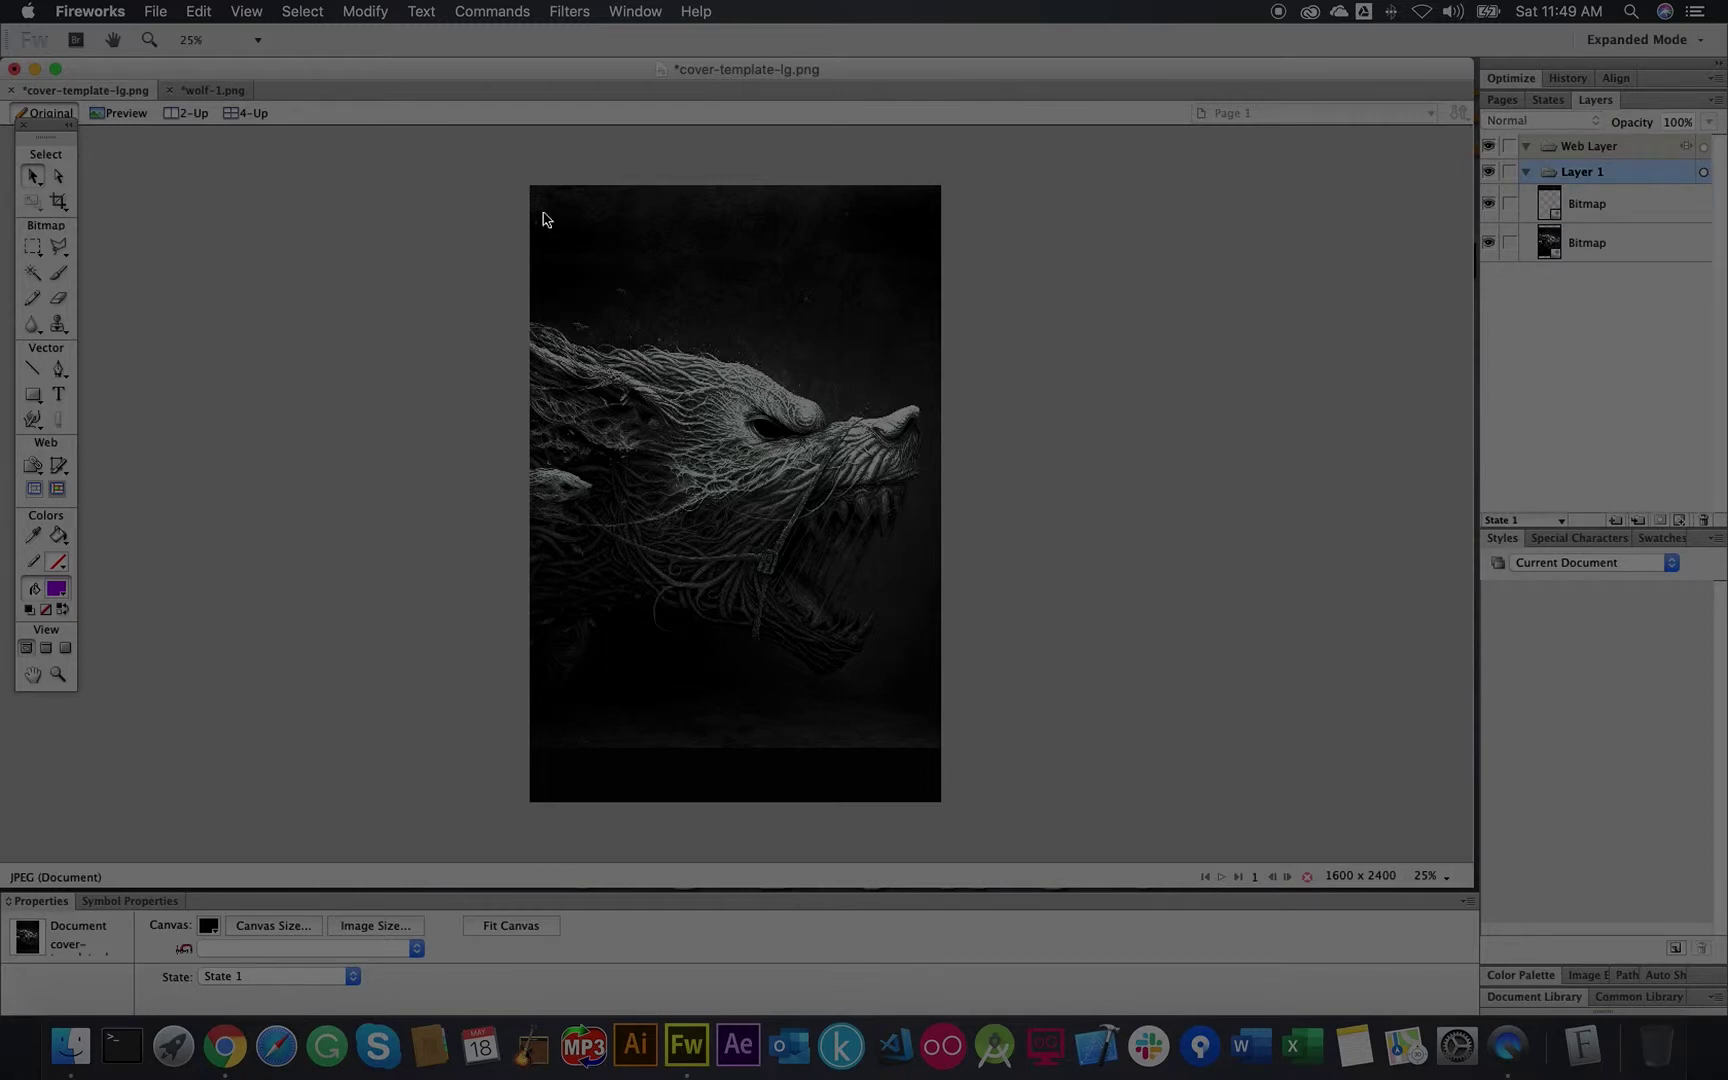
pyautogui.click(622, 219)
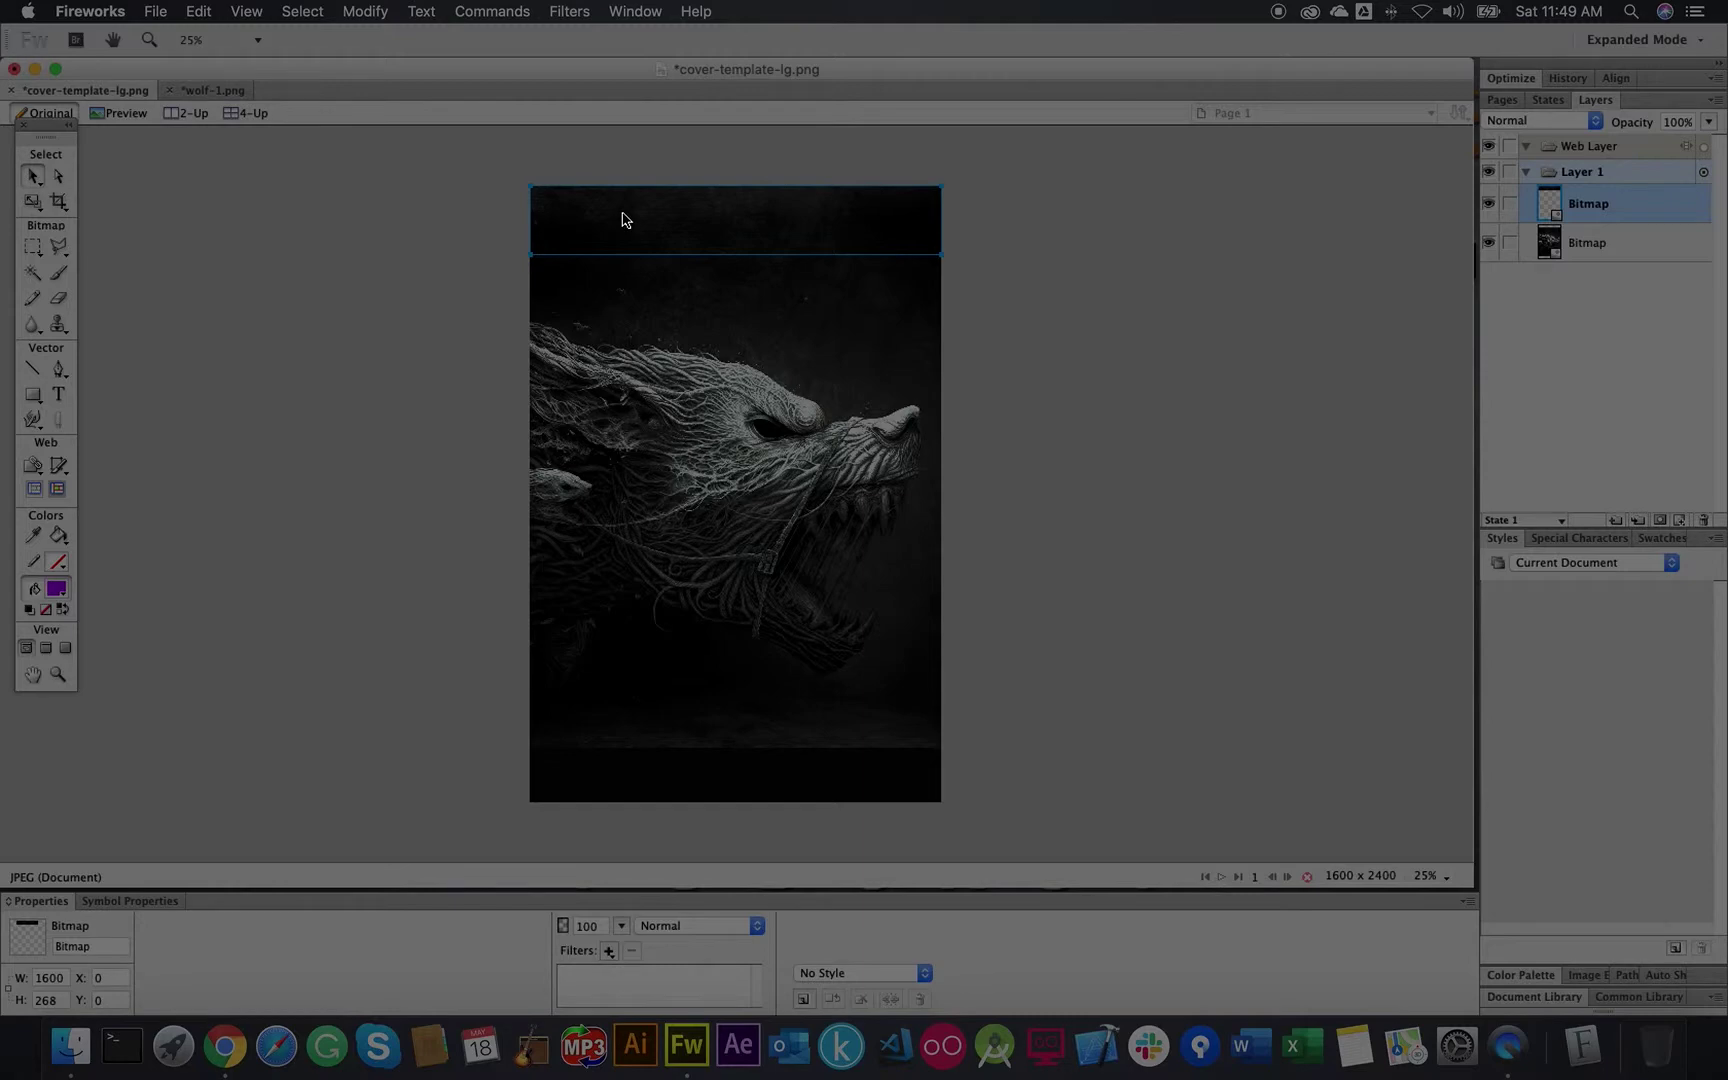
pyautogui.moveTo(640, 243)
pyautogui.mouseDown()
pyautogui.moveTo(656, 523)
pyautogui.moveTo(647, 222)
pyautogui.mouseUp()
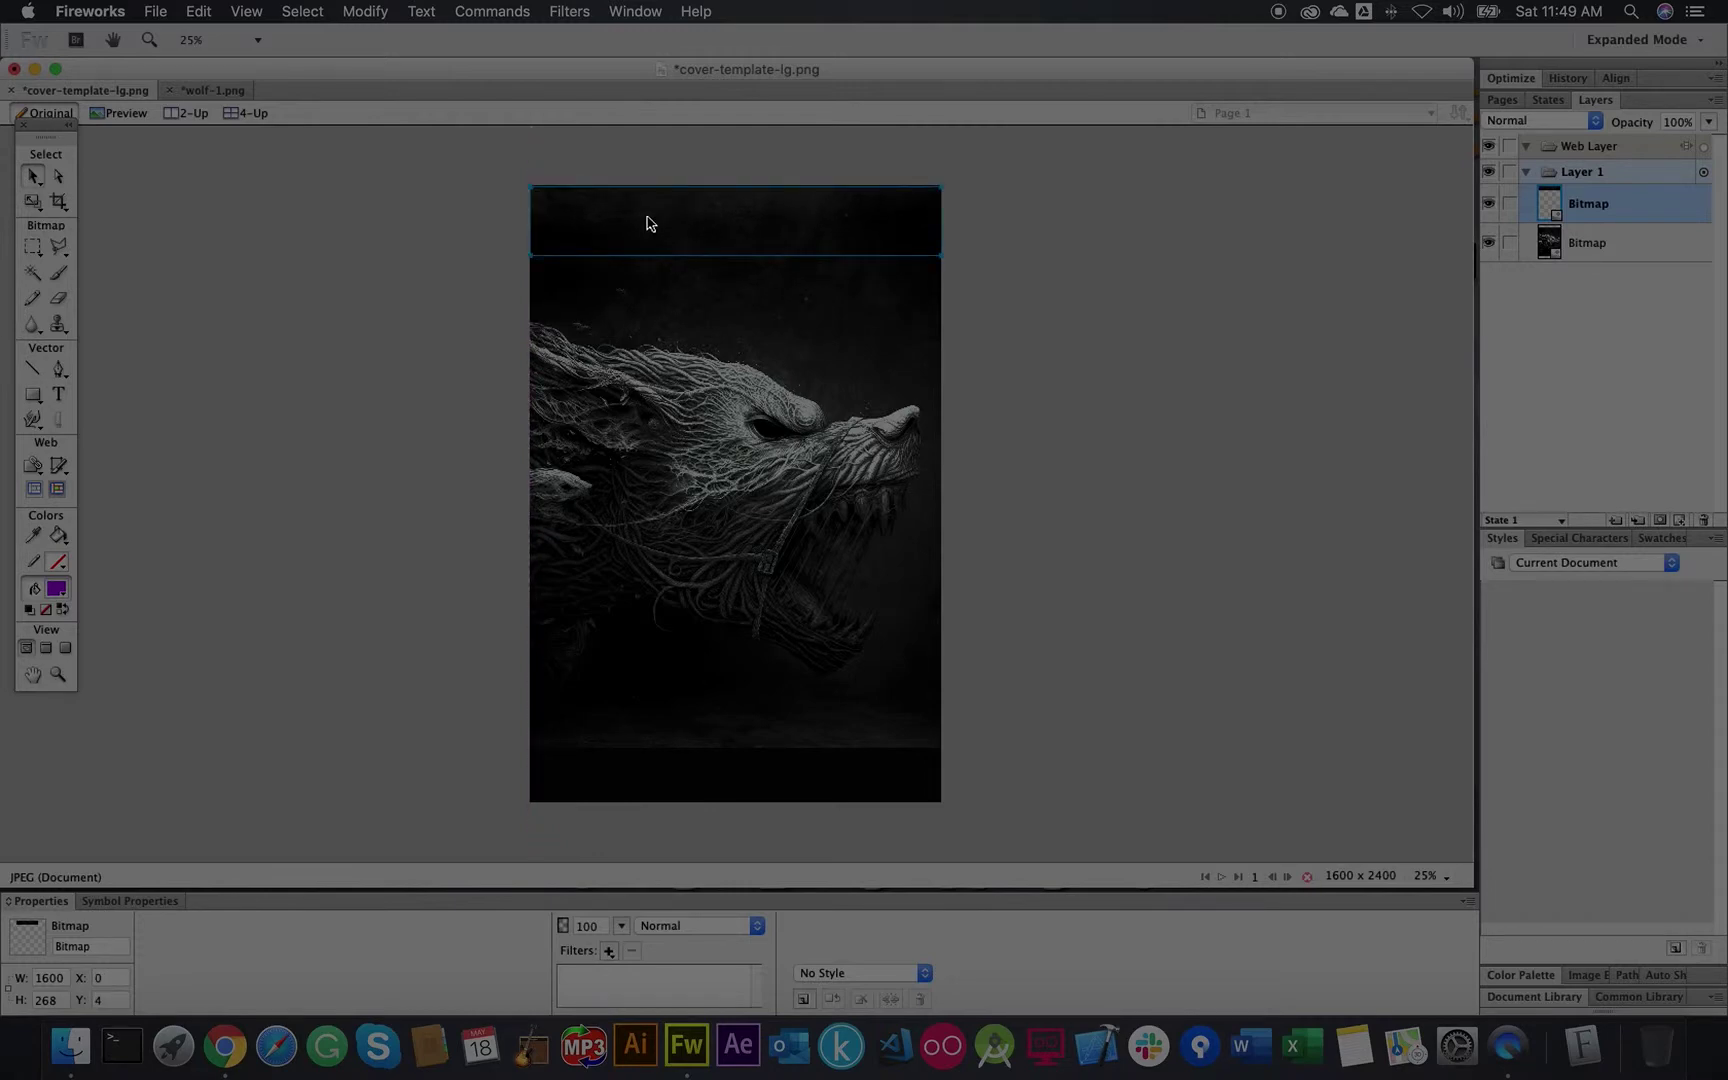
# Step: Copy and paste the dark strip, and move the duplicate to the cover's lower area at about X 28, Y 1760
pyautogui.rightClick(648, 224)
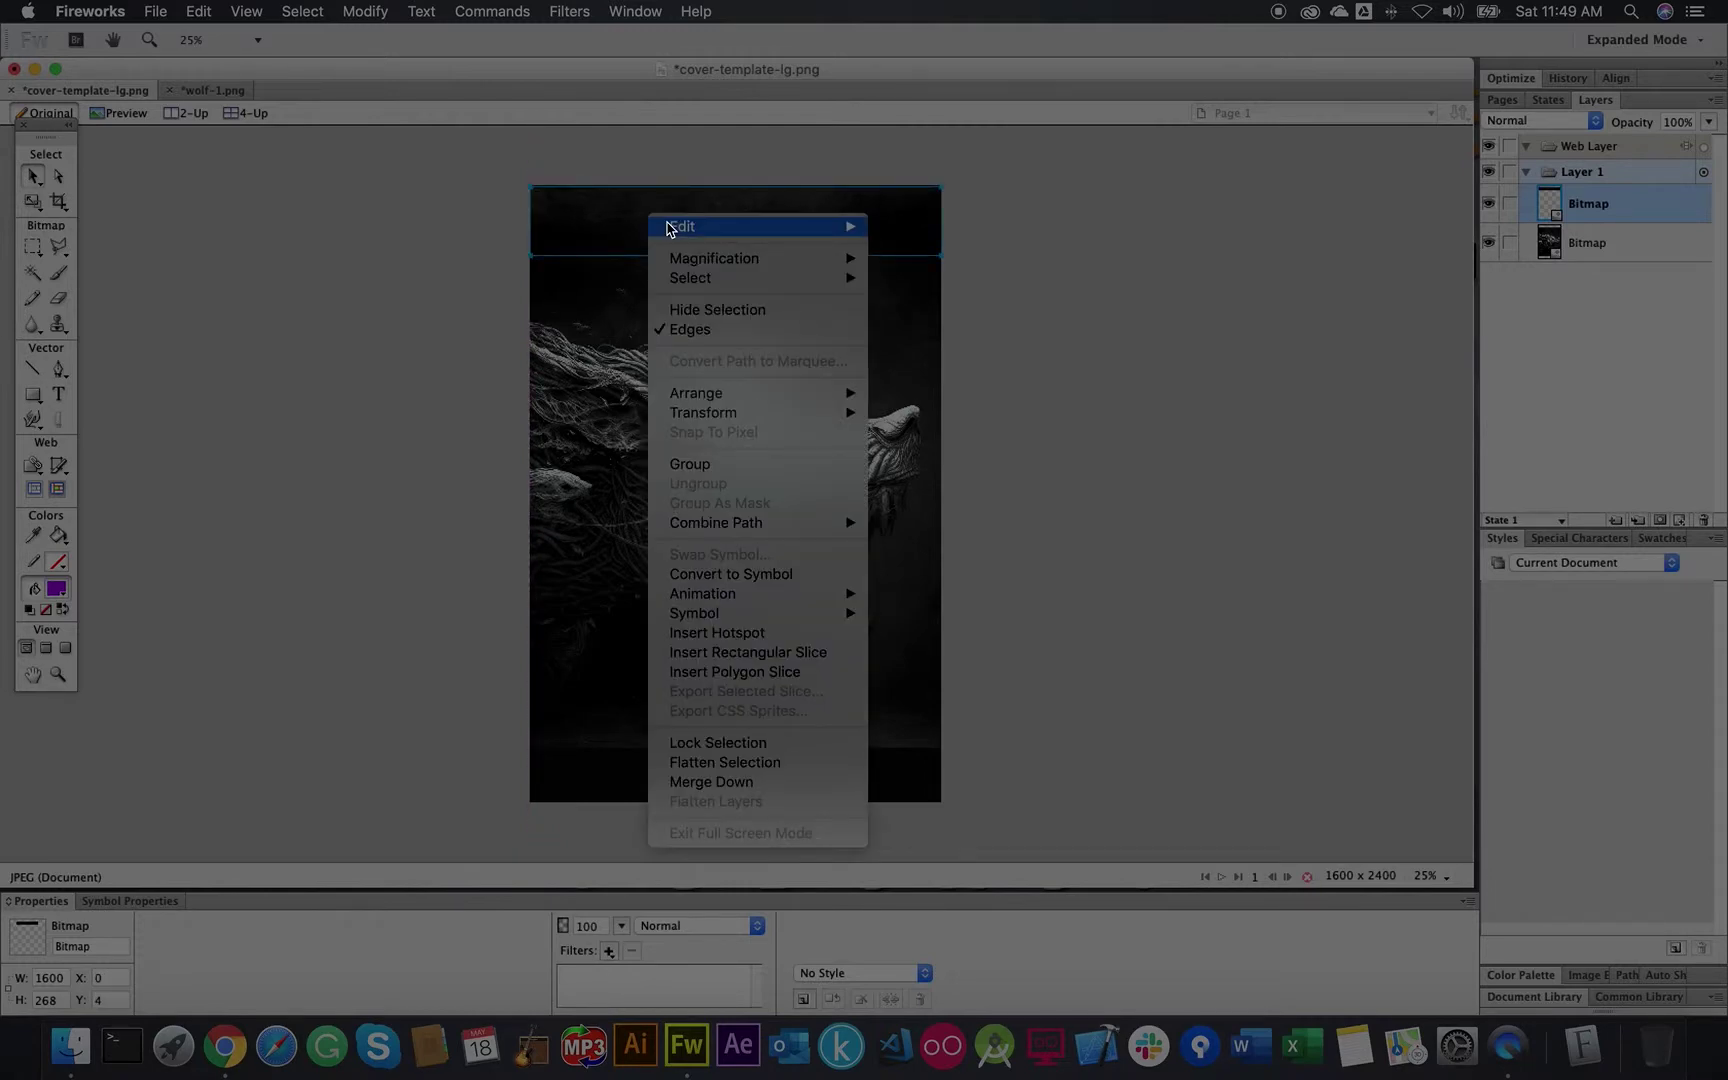
pyautogui.moveTo(672, 226)
pyautogui.click(926, 245)
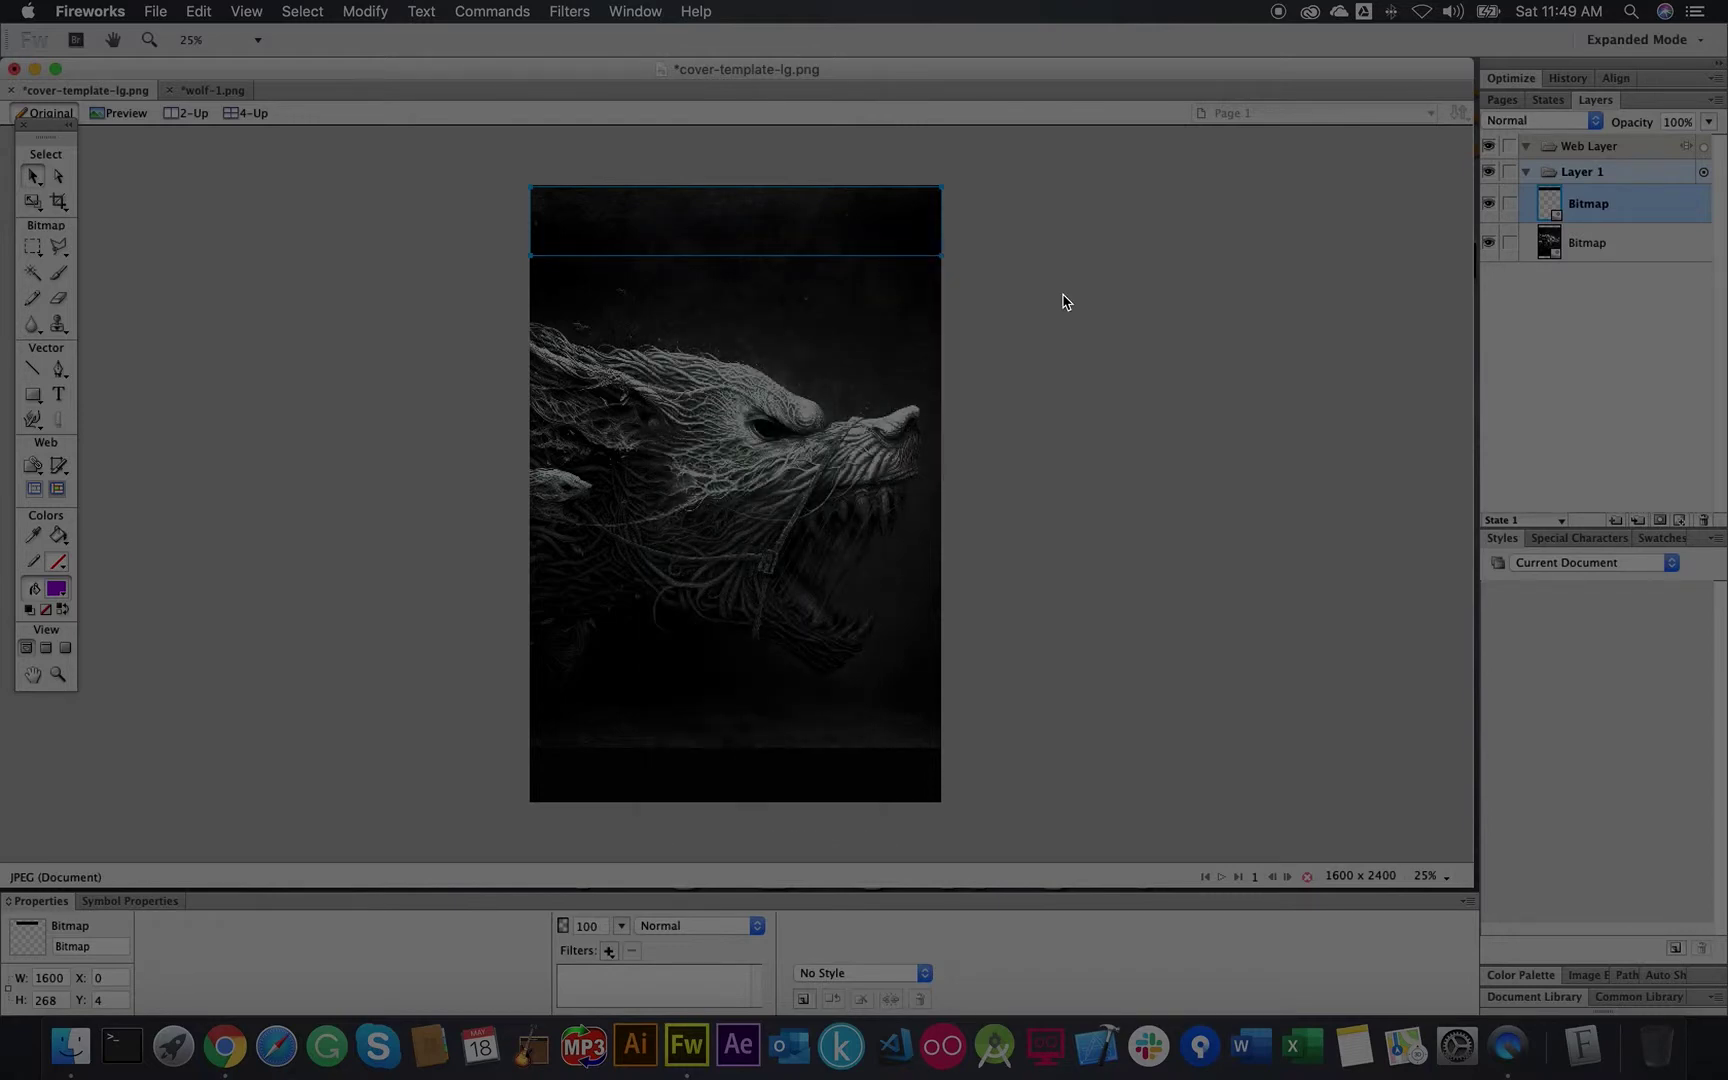
pyautogui.click(760, 295)
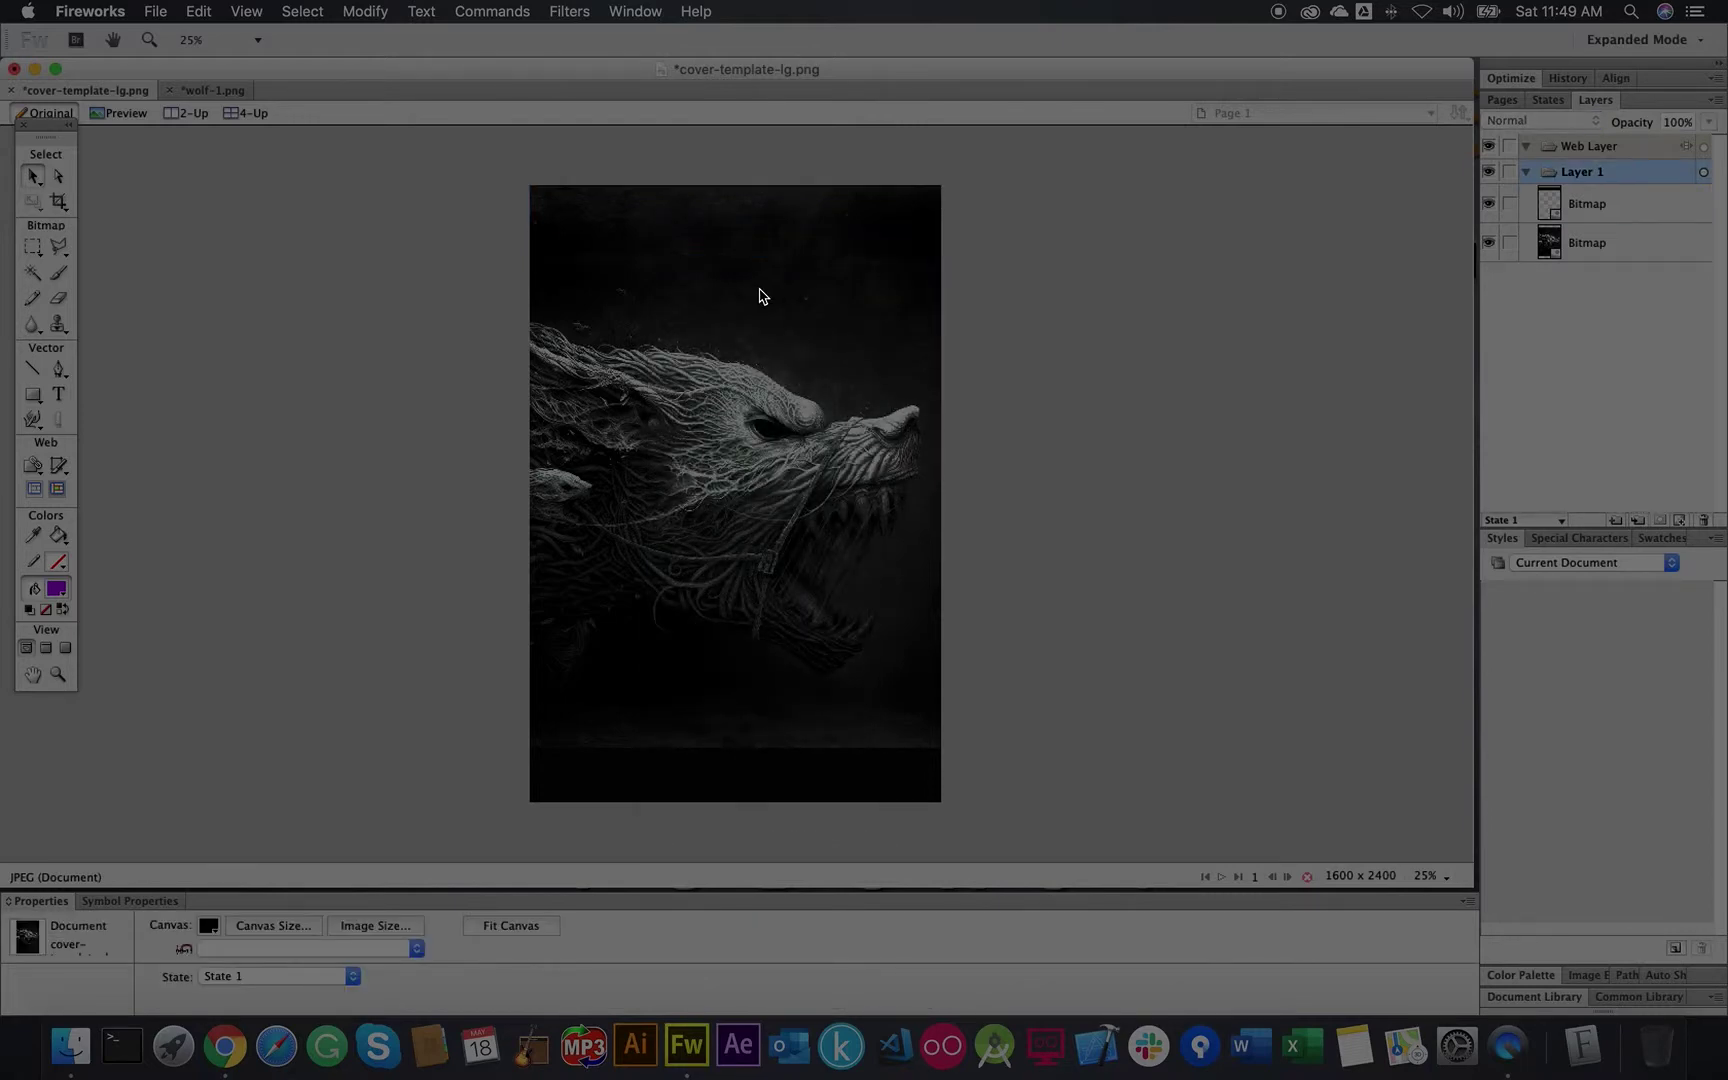
pyautogui.rightClick(760, 295)
pyautogui.moveTo(792, 300)
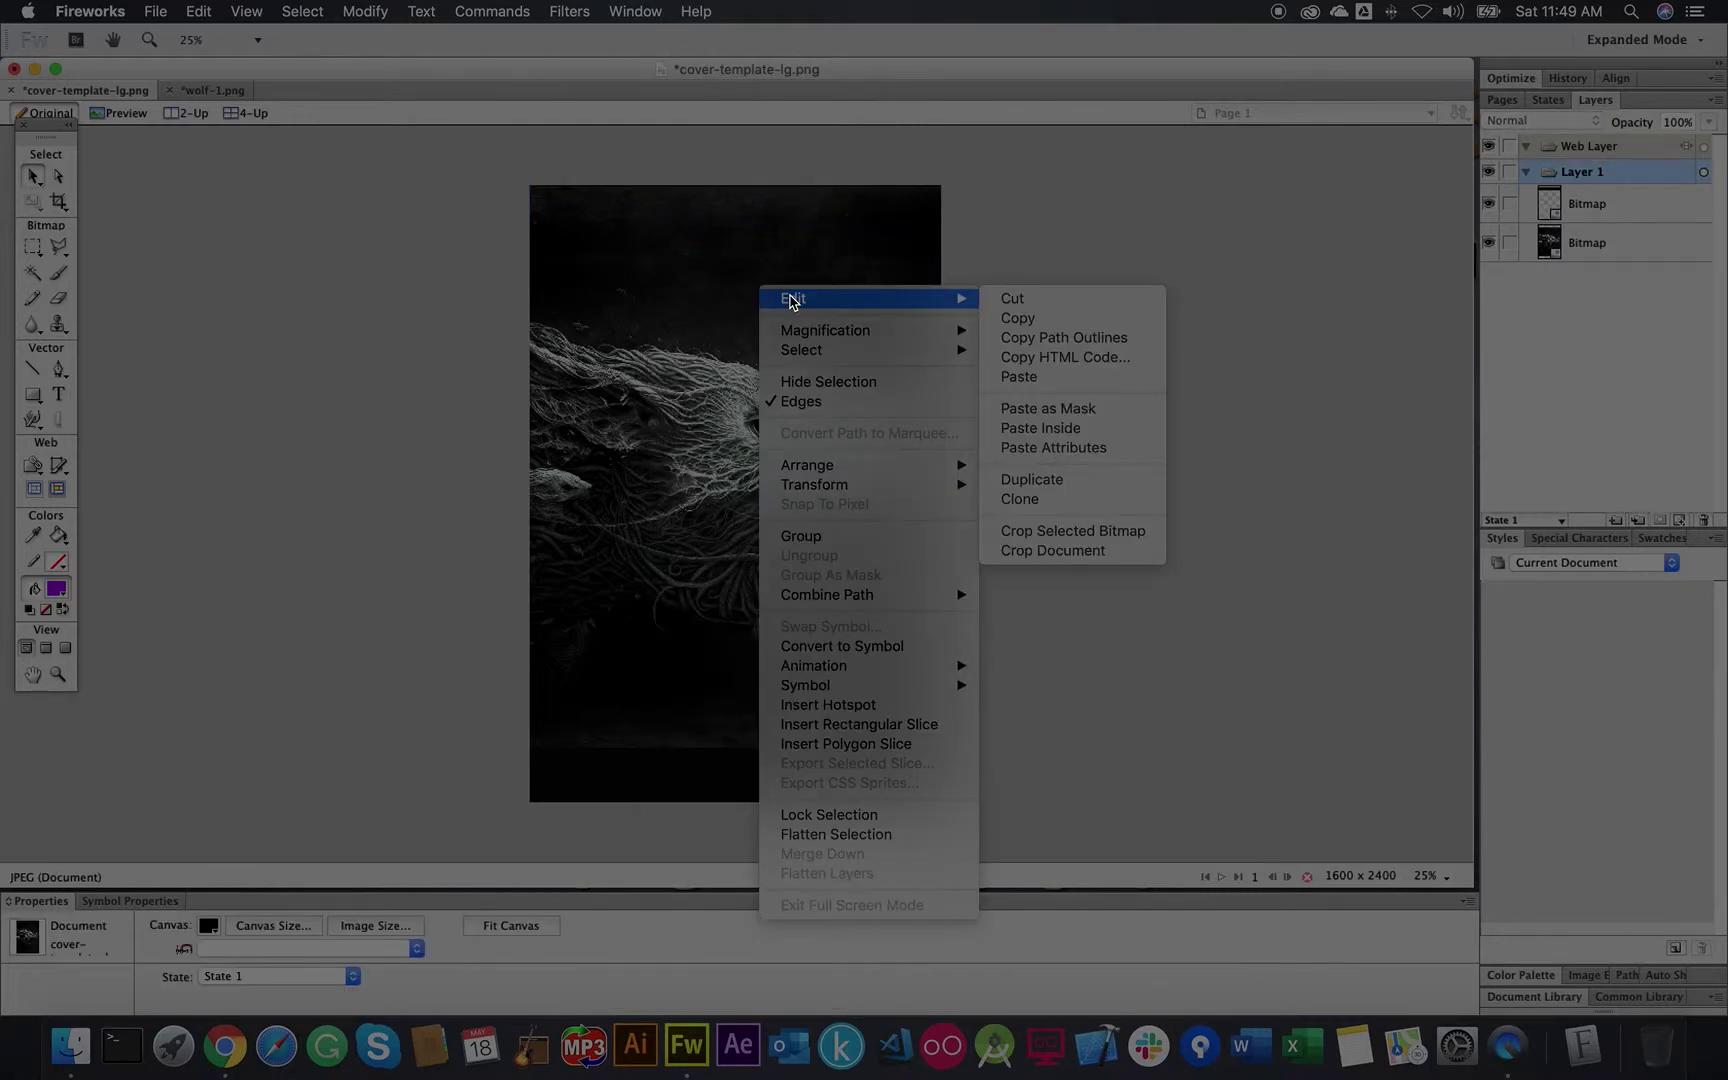
pyautogui.click(1030, 376)
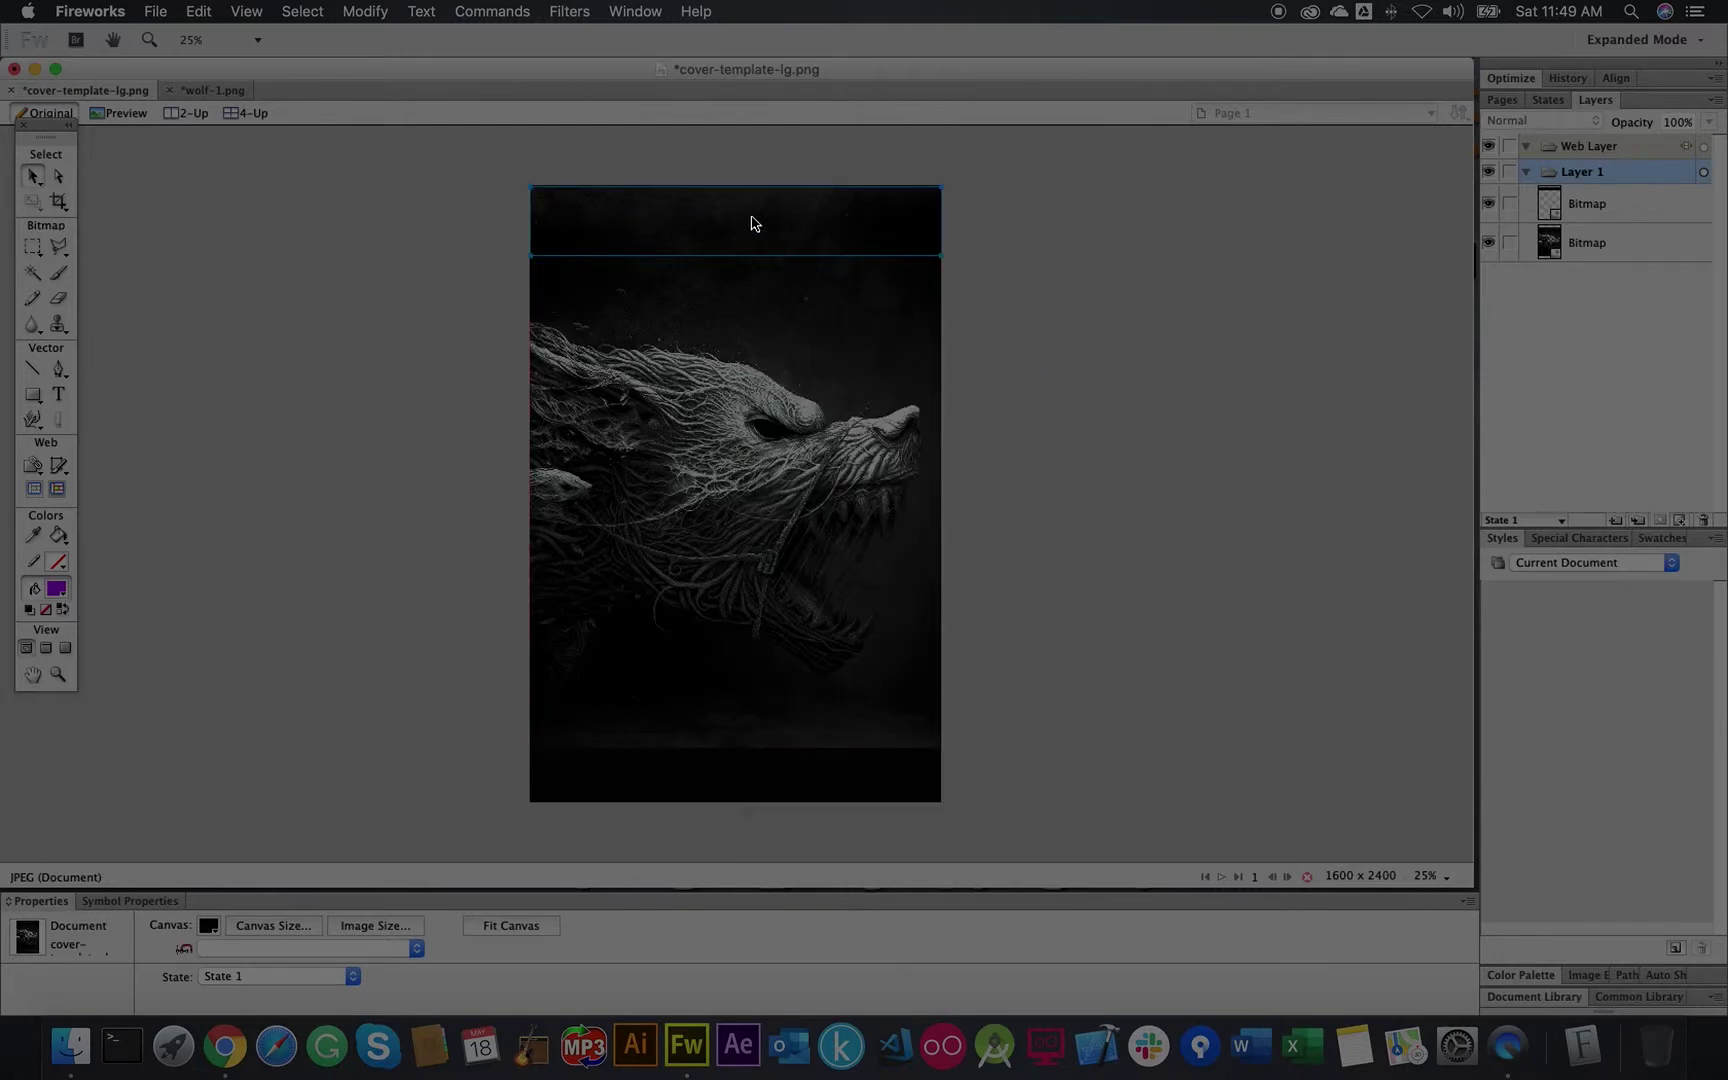
pyautogui.moveTo(748, 220); pyautogui.dragTo(760, 675)
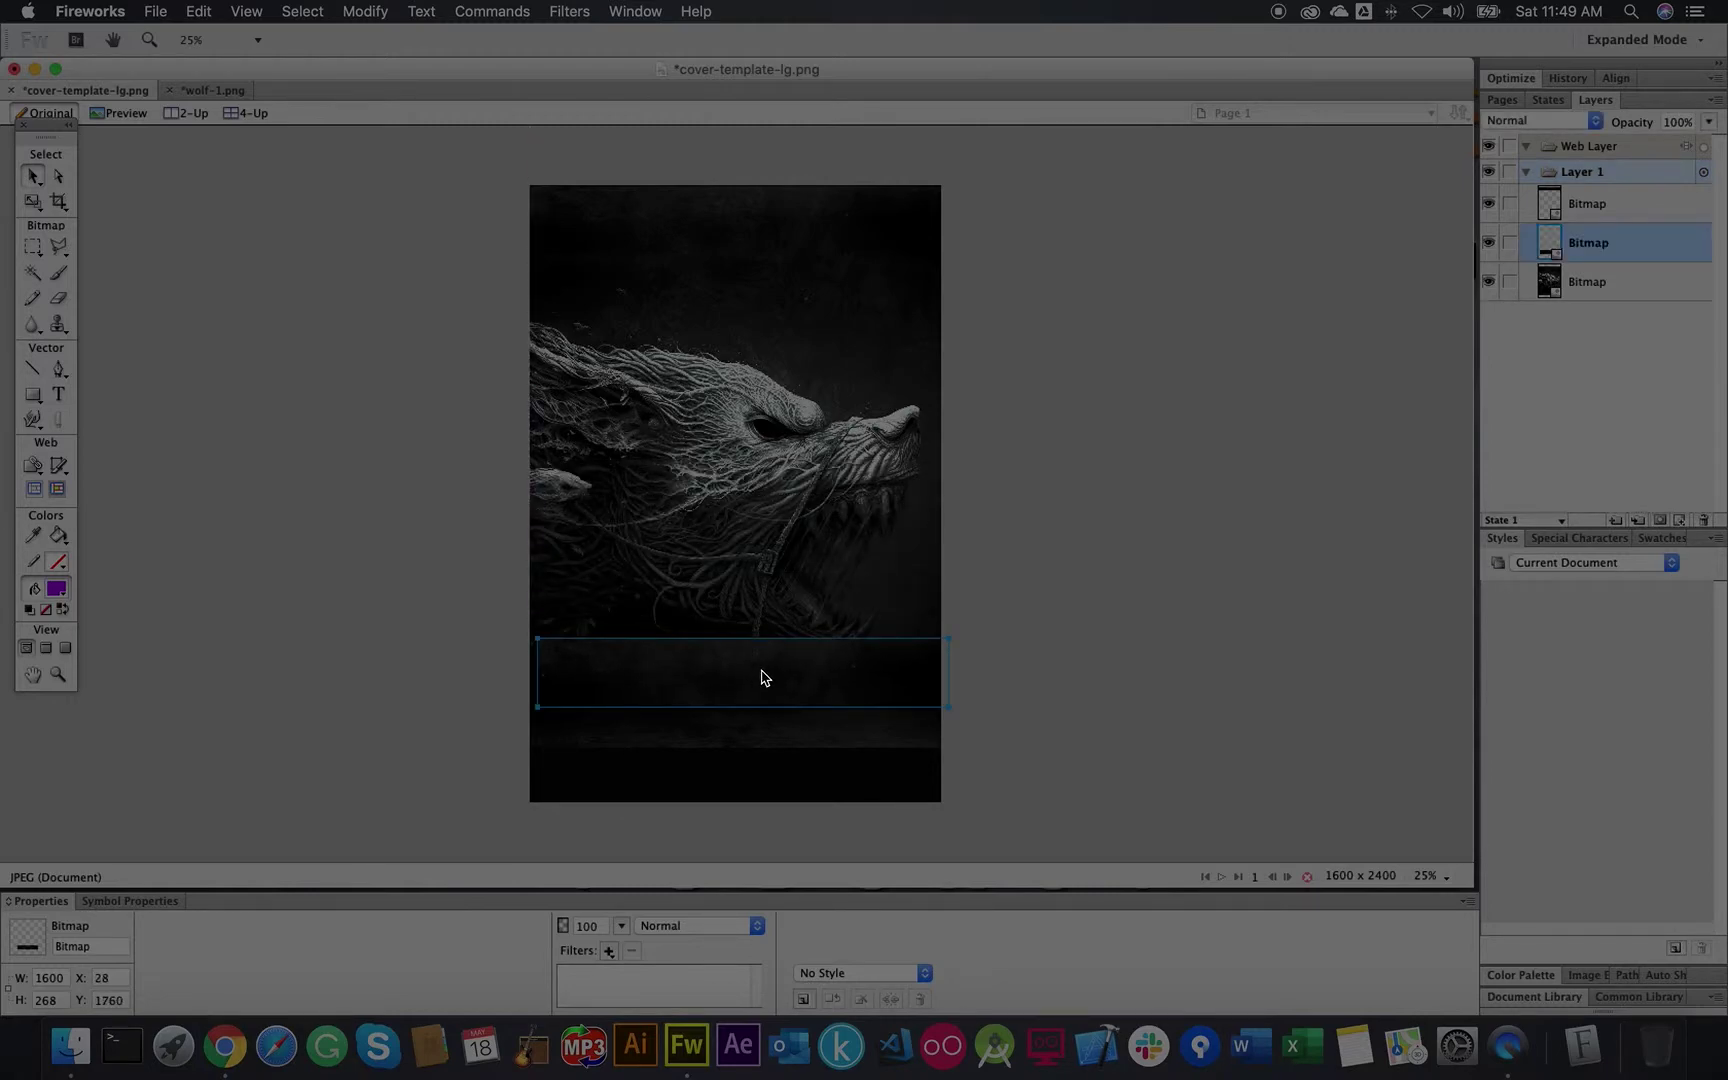
# Step: Flip the duplicate strip vertically and move it over the cover's lower gap, to about X 0, Y 2188
pyautogui.rightClick(761, 677)
pyautogui.moveTo(826, 587)
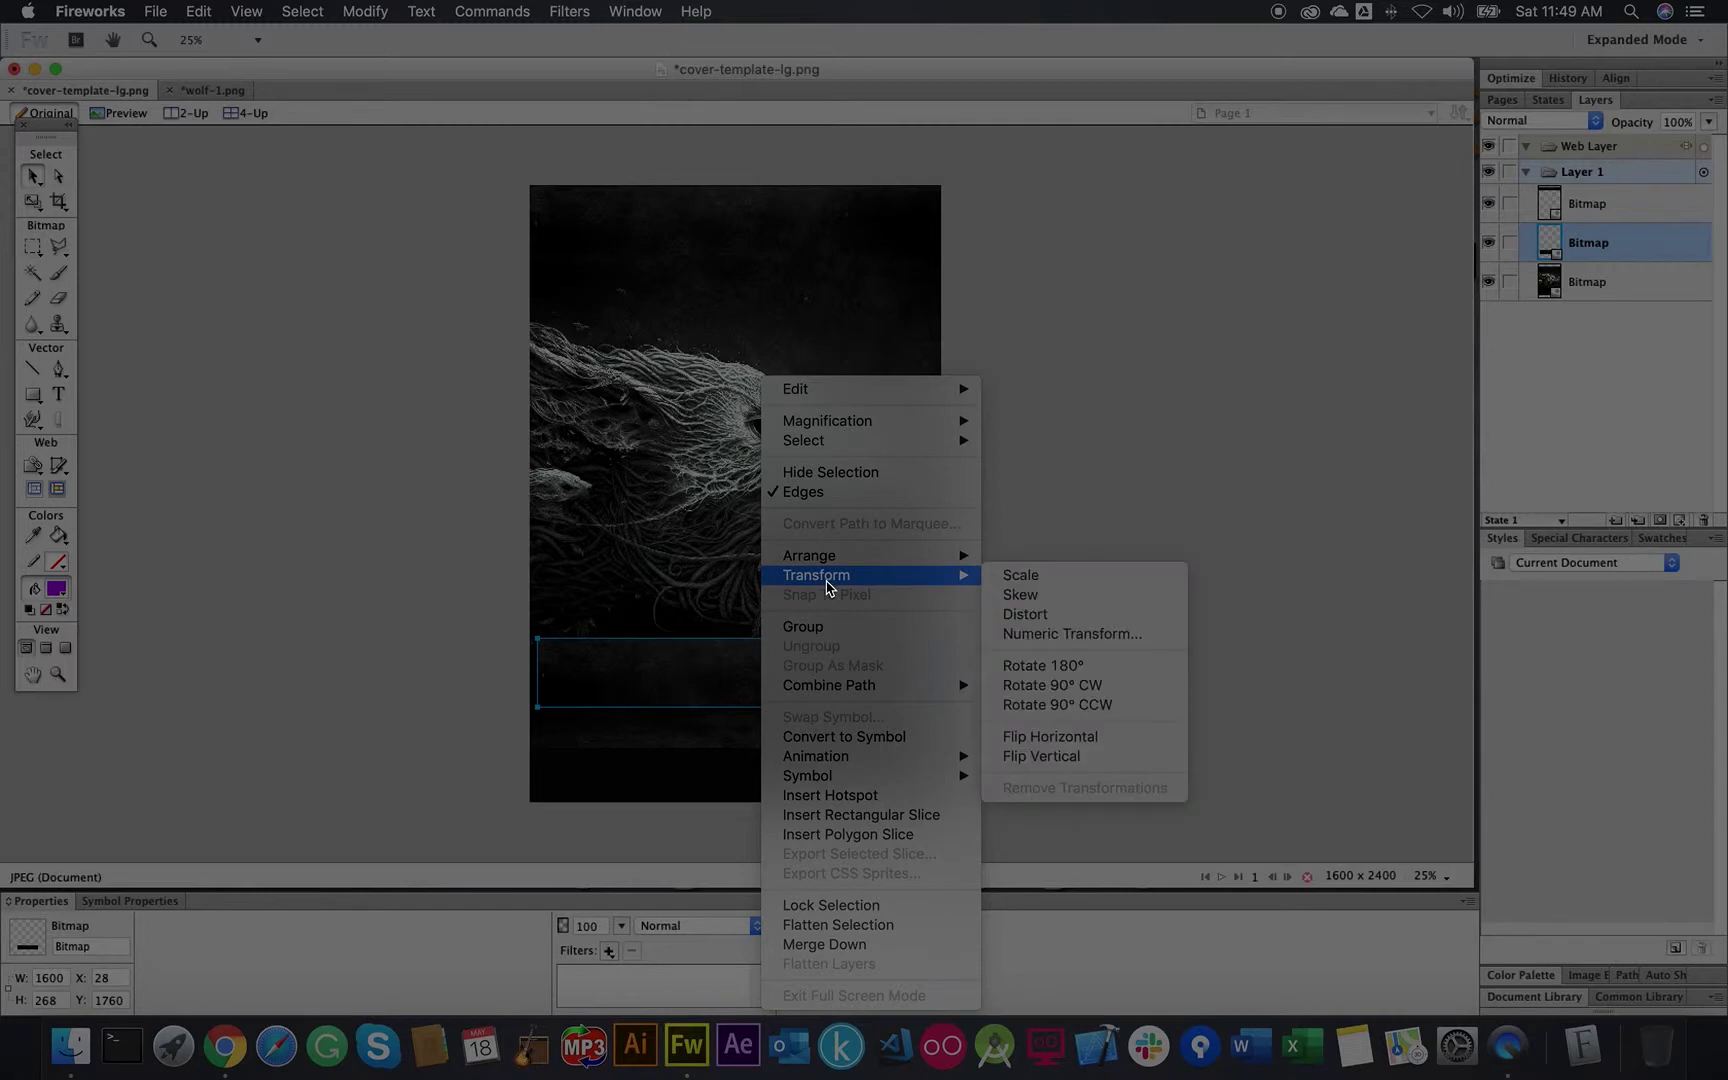
pyautogui.click(1059, 757)
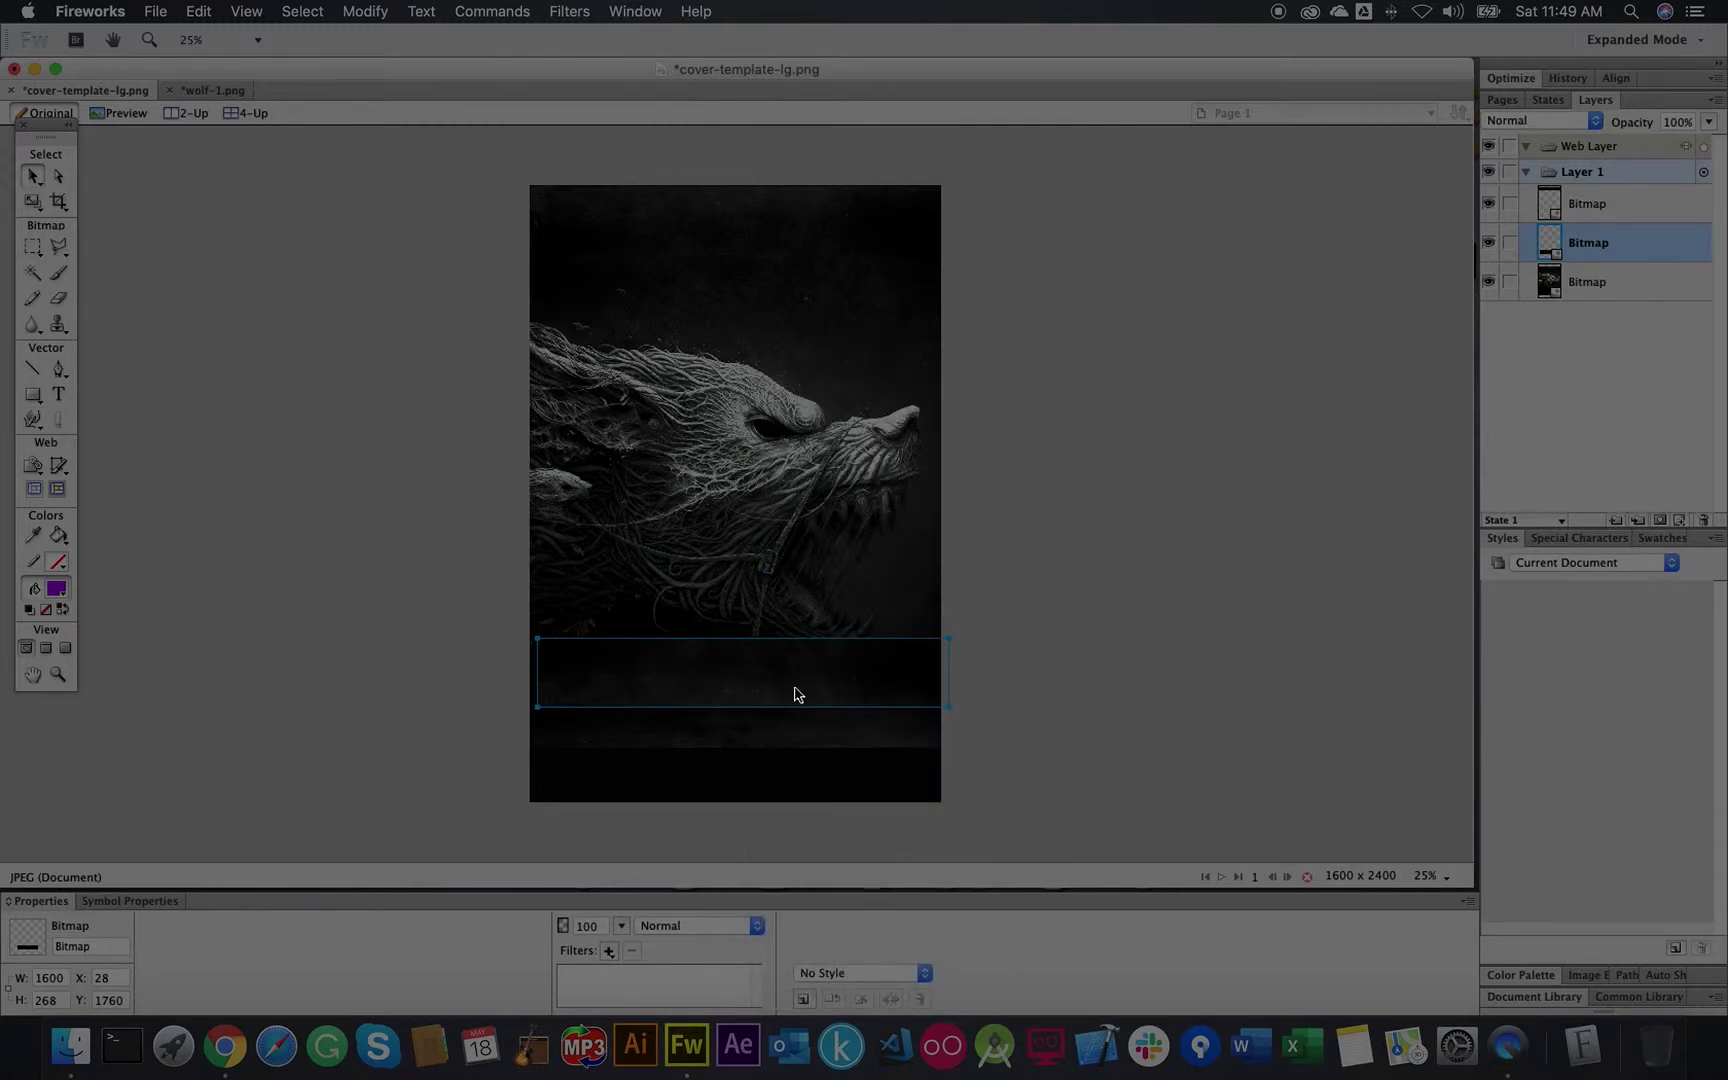
pyautogui.moveTo(816, 673); pyautogui.dragTo(810, 775)
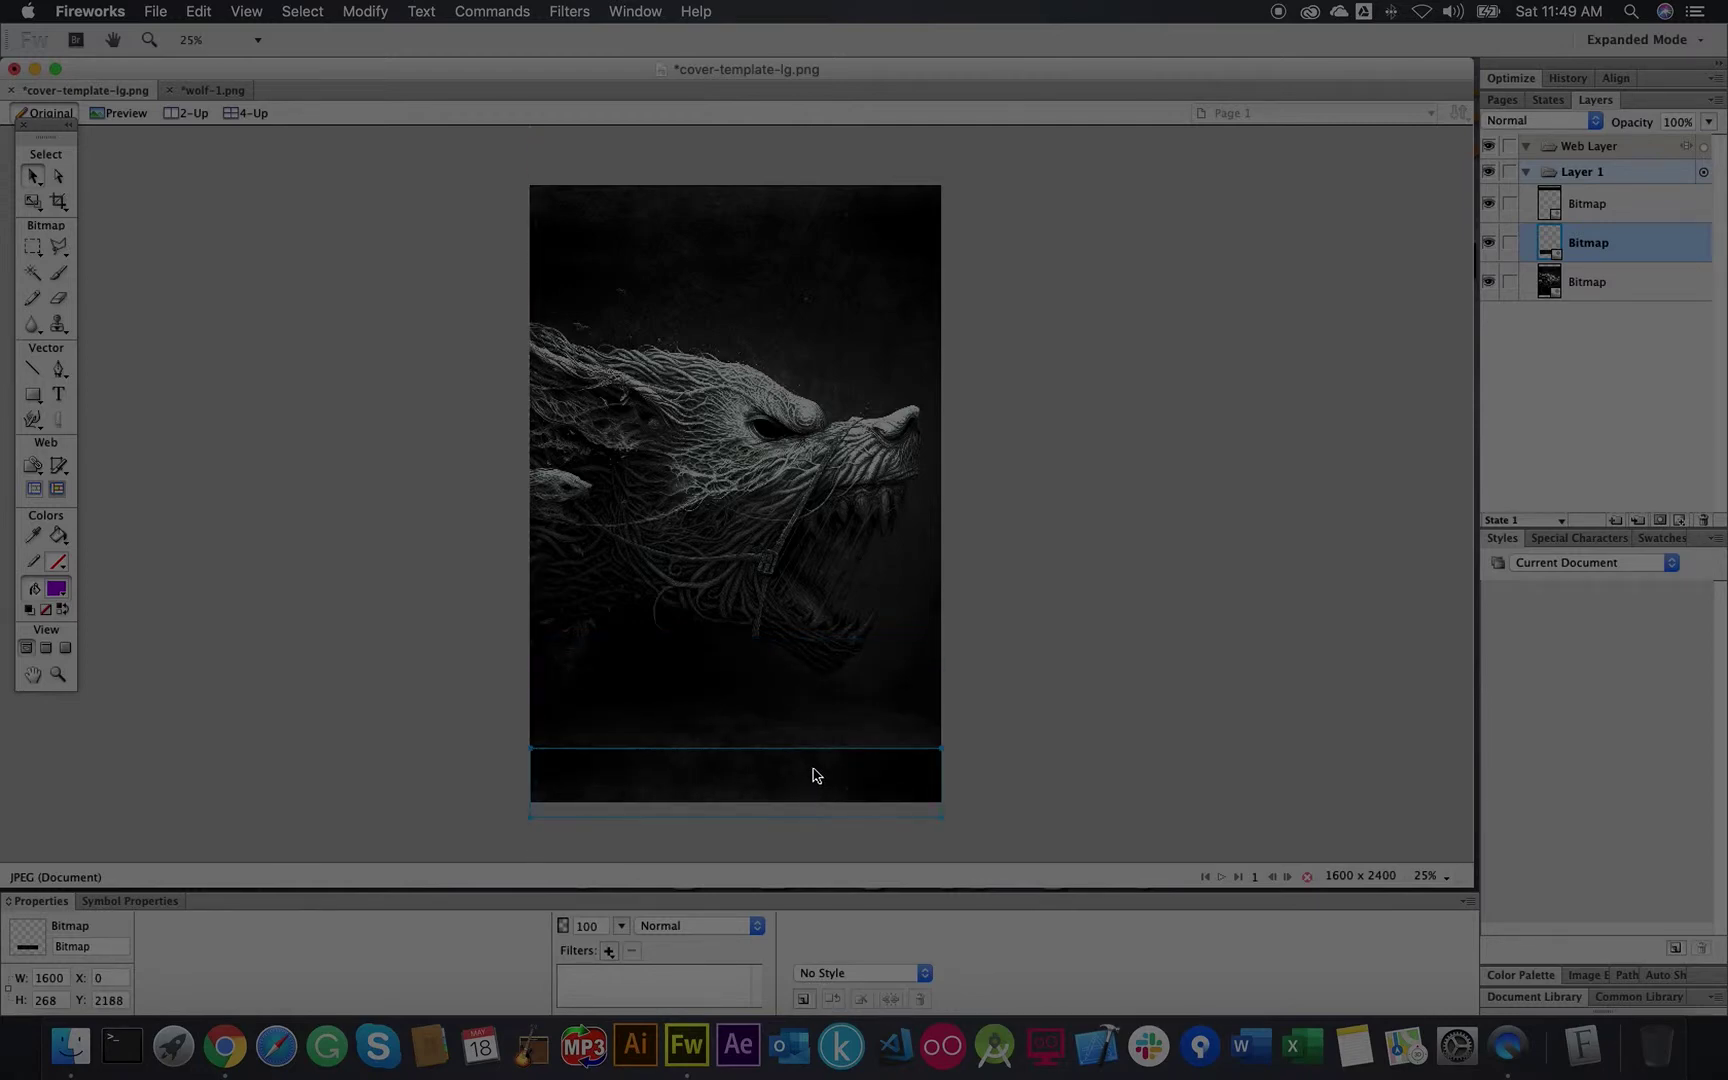
# Step: Move the duplicate strip up to about Y 2100 over the cover's lower gap and stretch it past the canvas's bottom edge
pyautogui.click(1068, 656)
pyautogui.moveTo(783, 760); pyautogui.dragTo(779, 752)
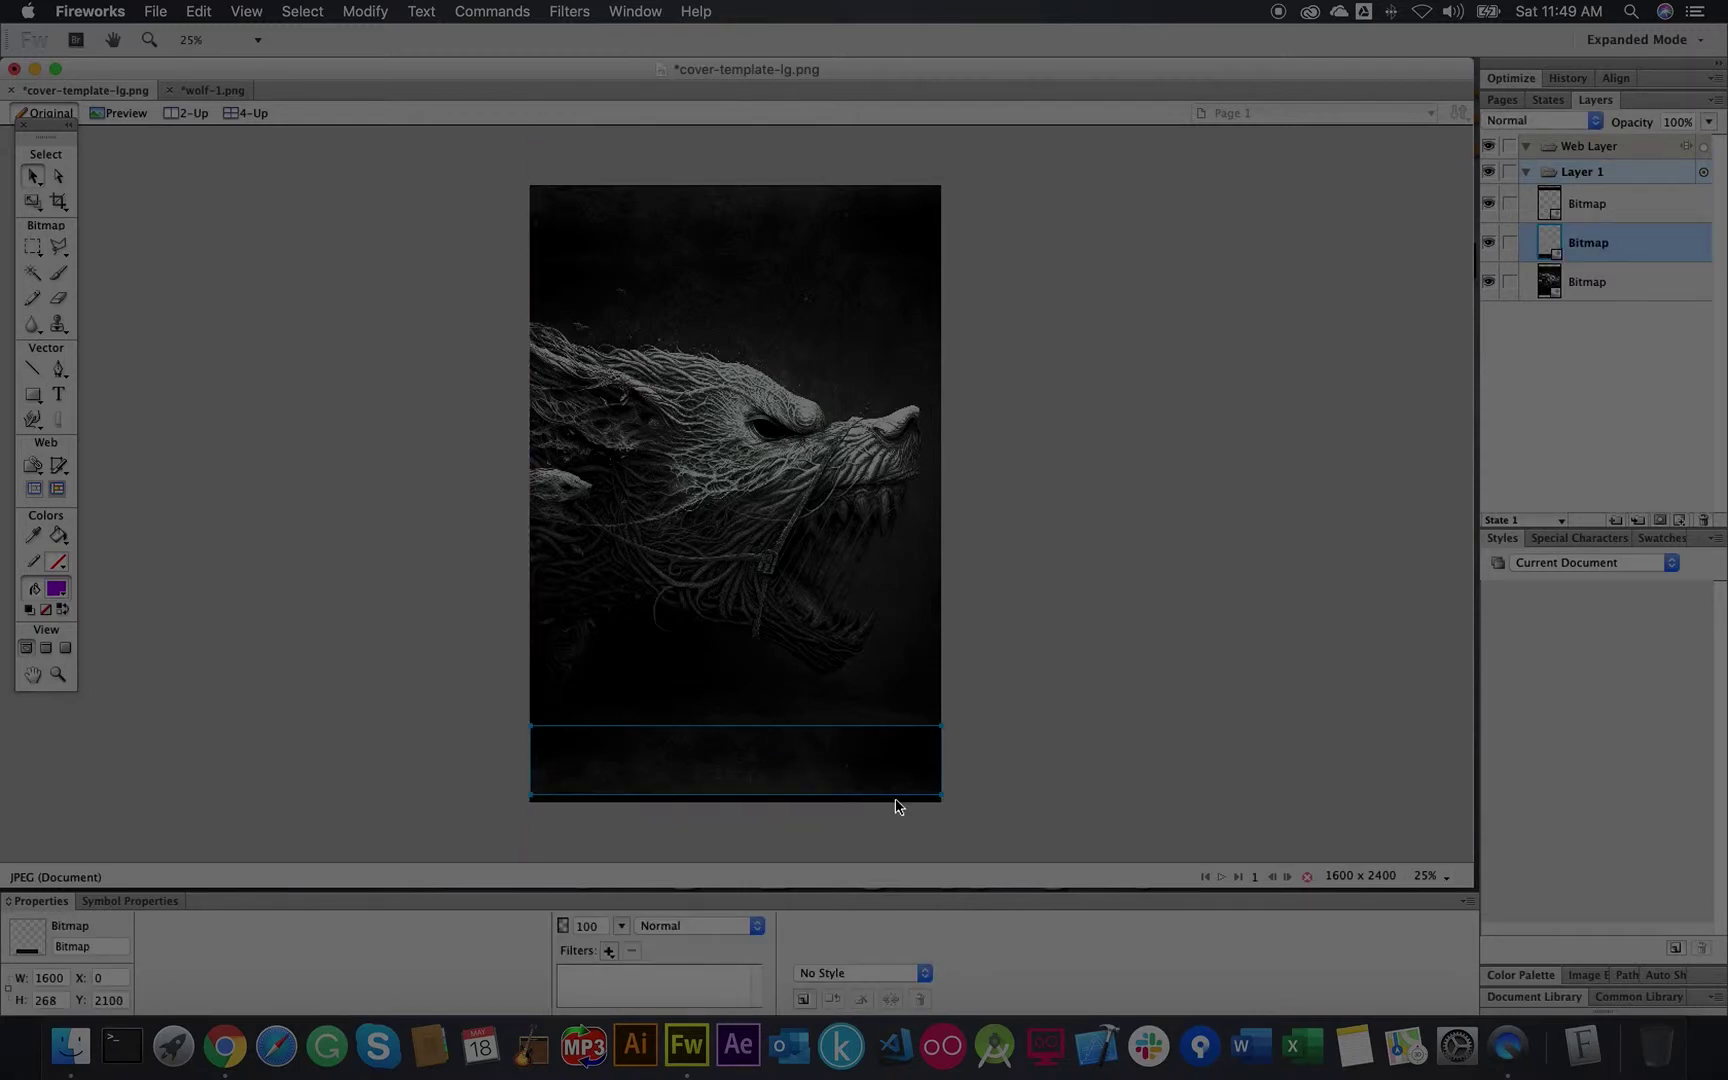
pyautogui.moveTo(942, 807); pyautogui.dragTo(946, 816)
pyautogui.click(1111, 700)
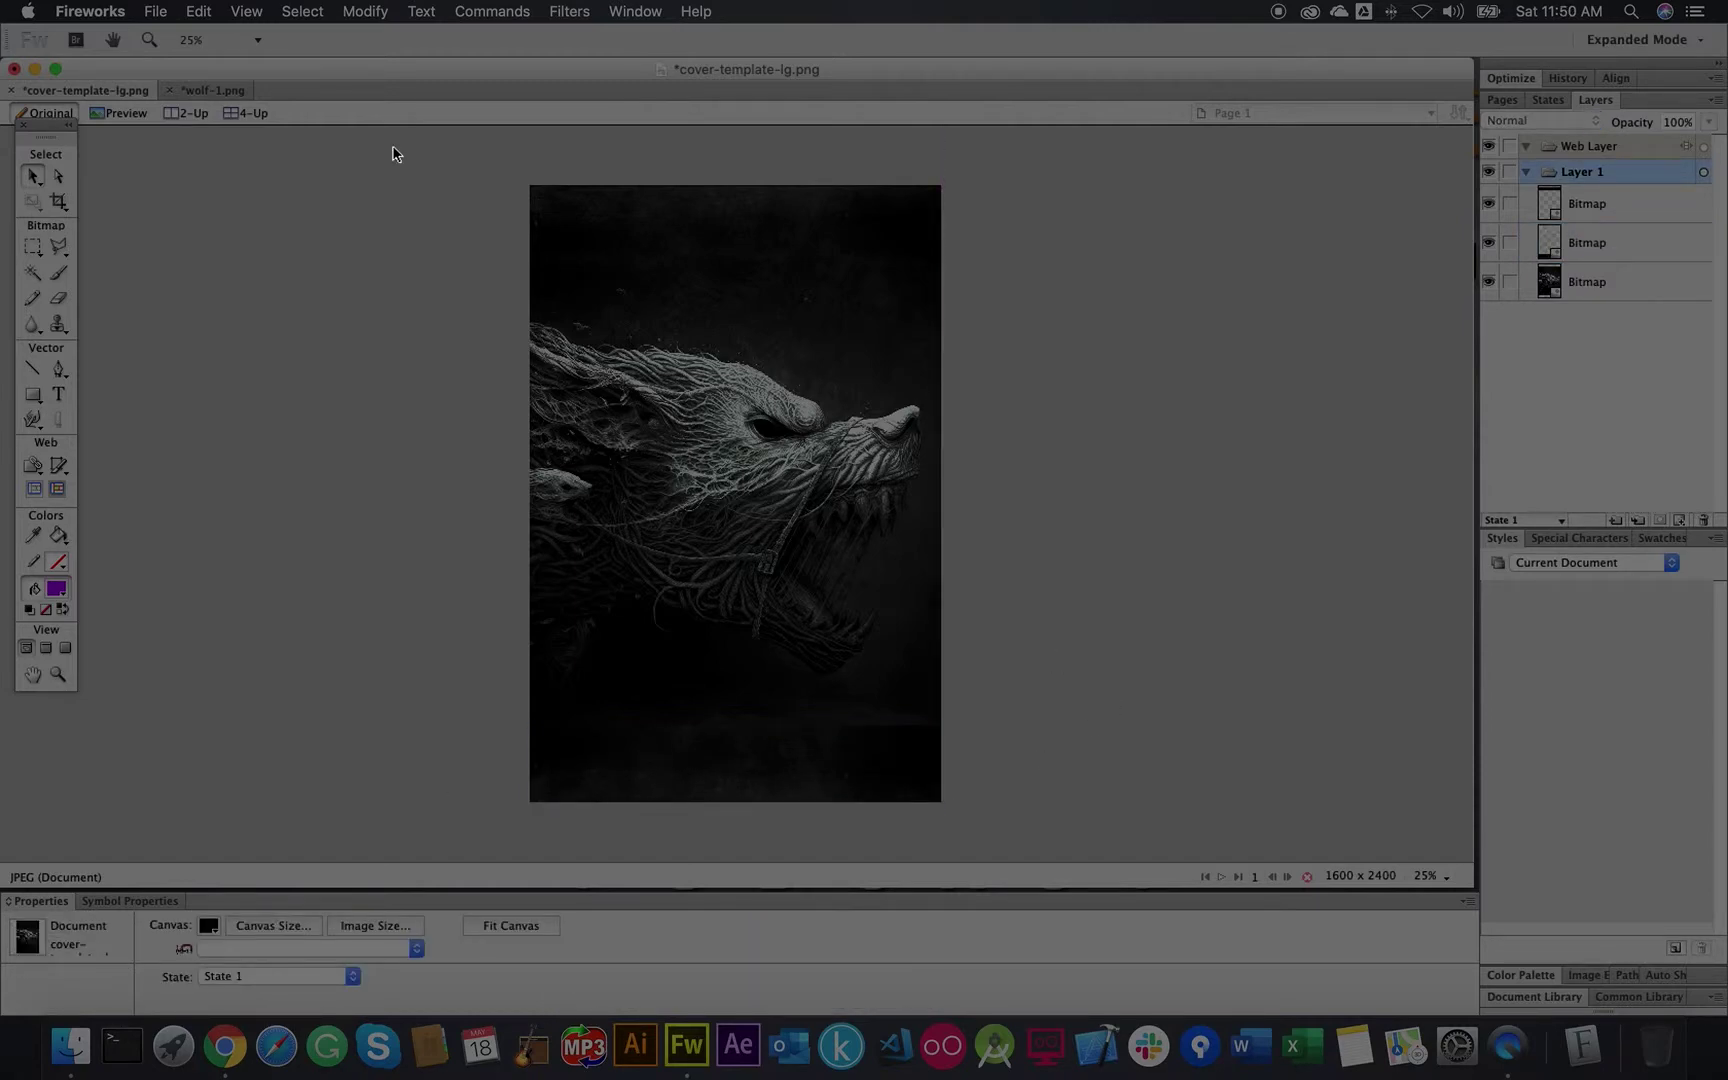
# Step: Select the wolf image and both dark strips together, and flatten them into a single bitmap
pyautogui.moveTo(432, 140); pyautogui.dragTo(1037, 833)
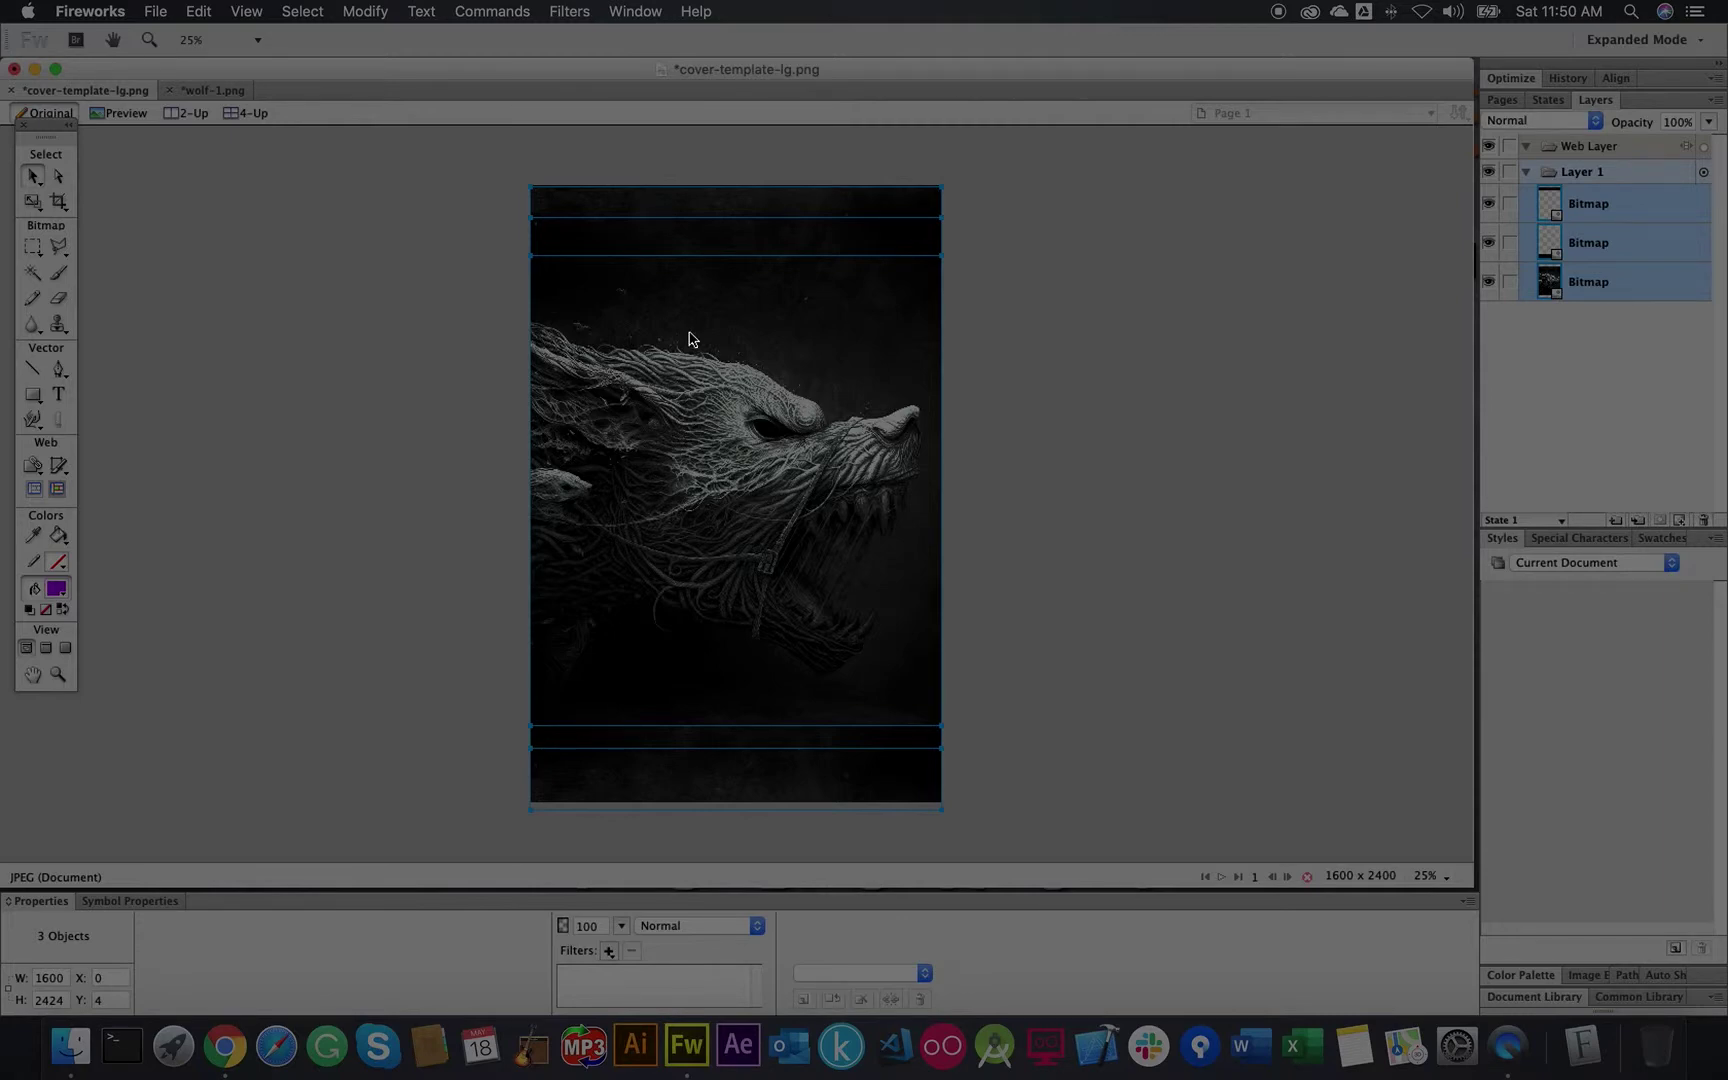
pyautogui.click(298, 14)
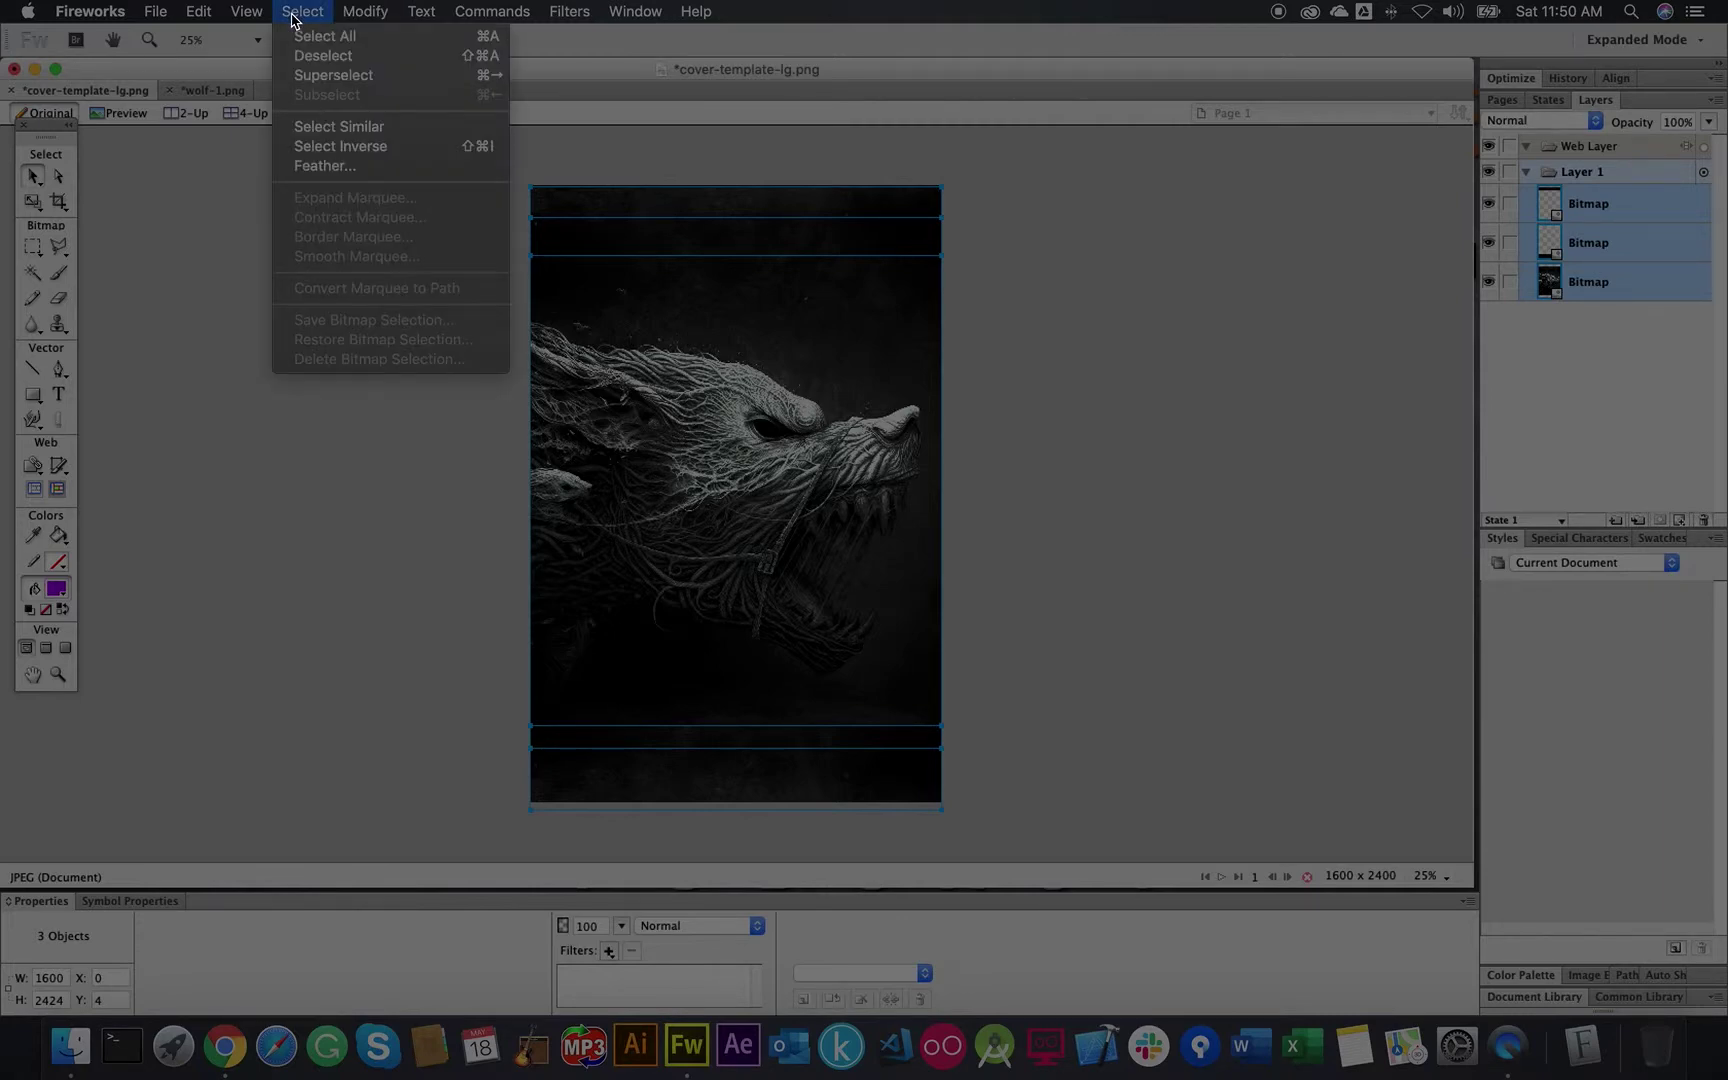
pyautogui.moveTo(358, 18)
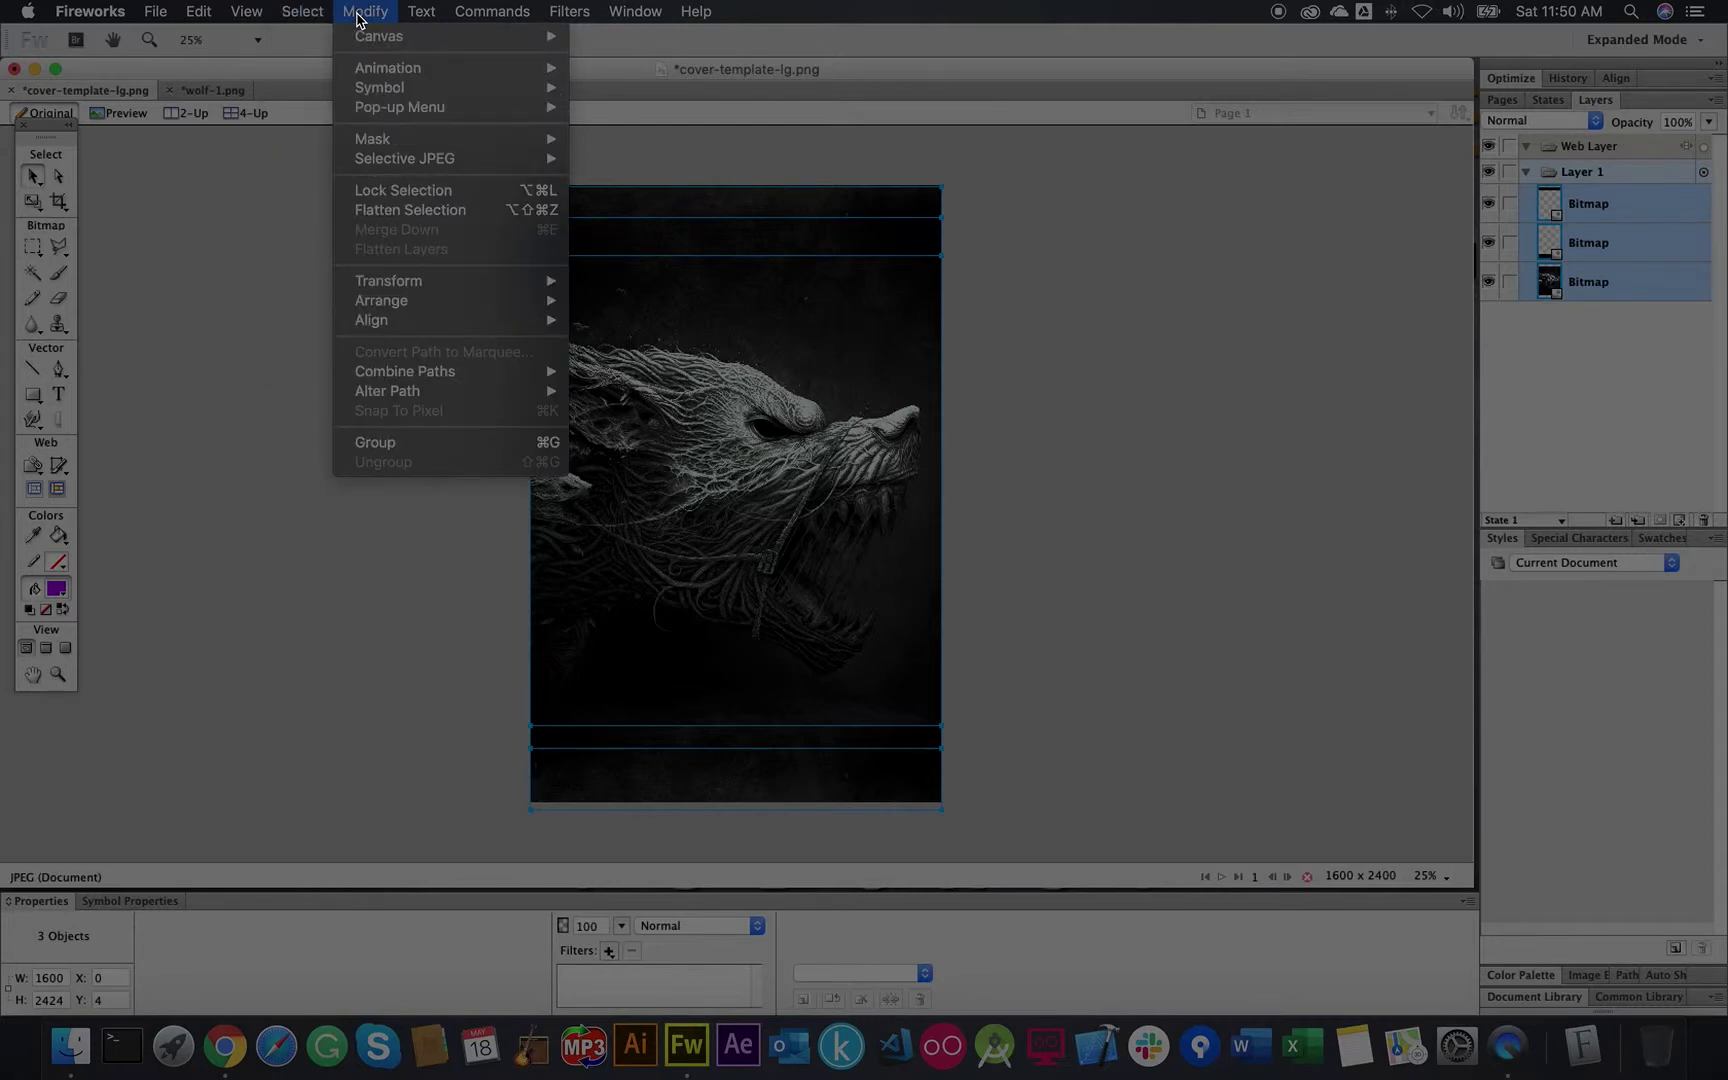
pyautogui.click(404, 218)
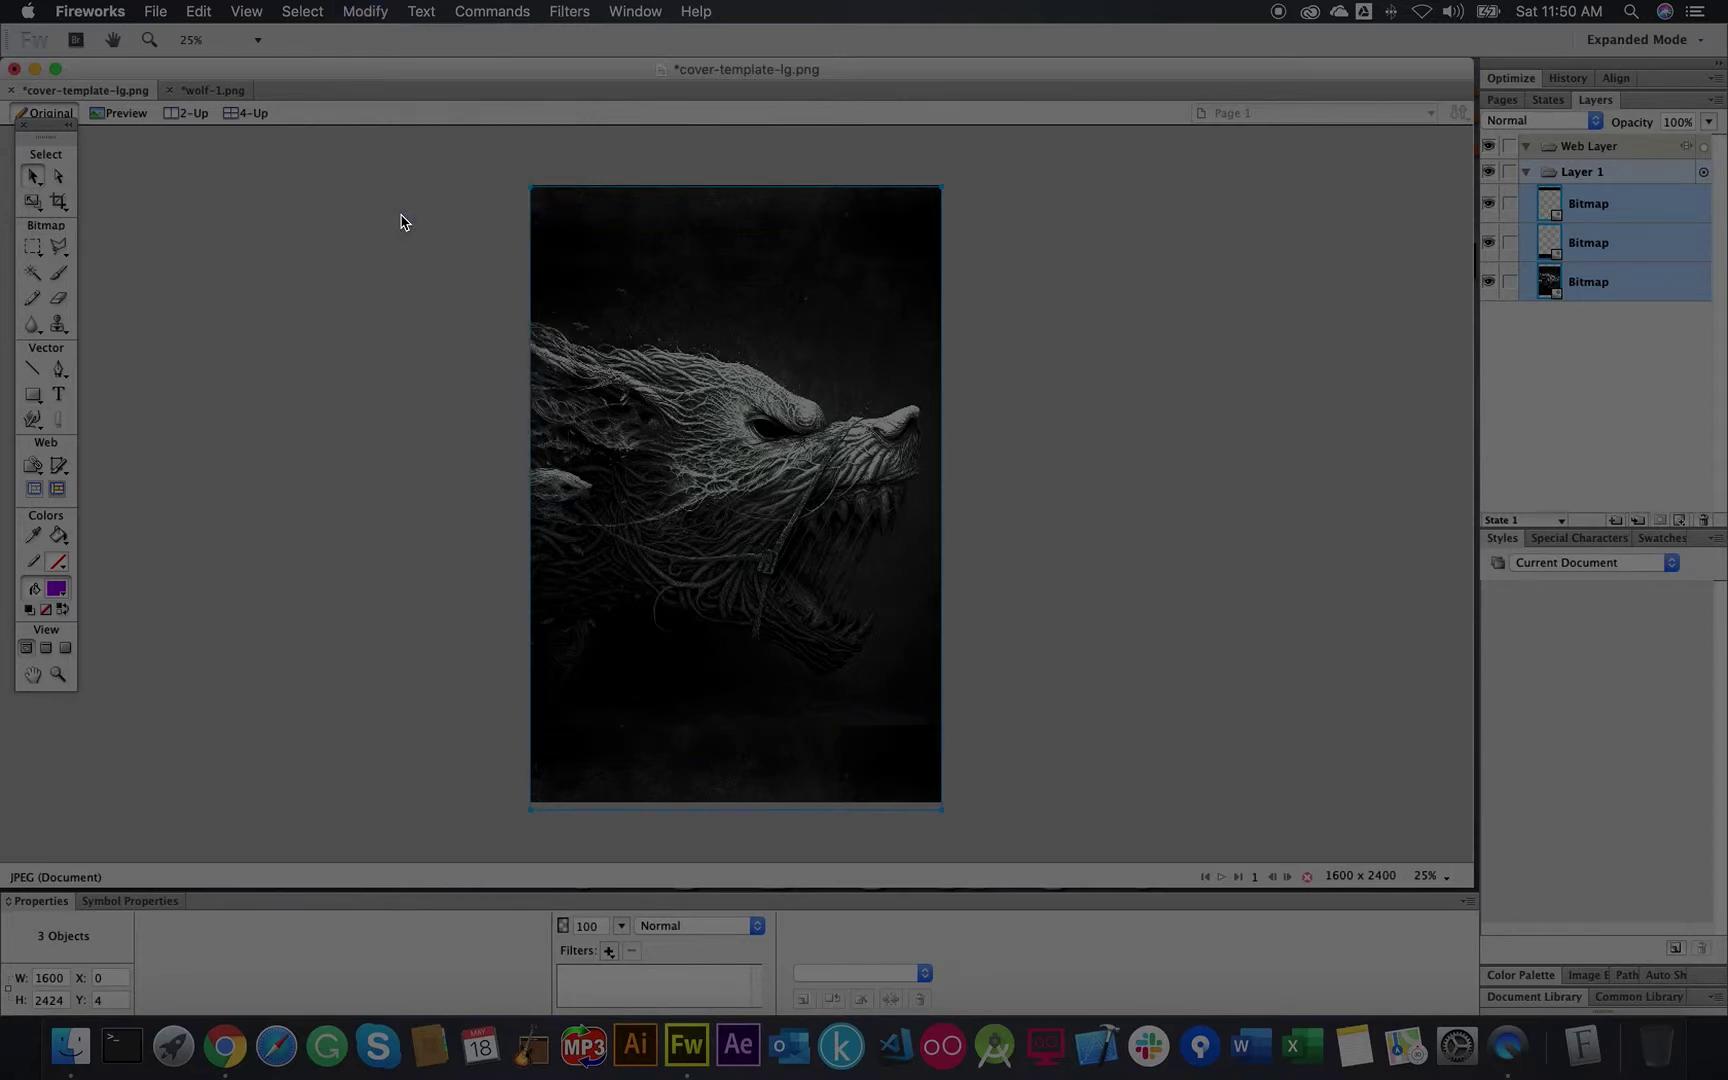
pyautogui.click(405, 252)
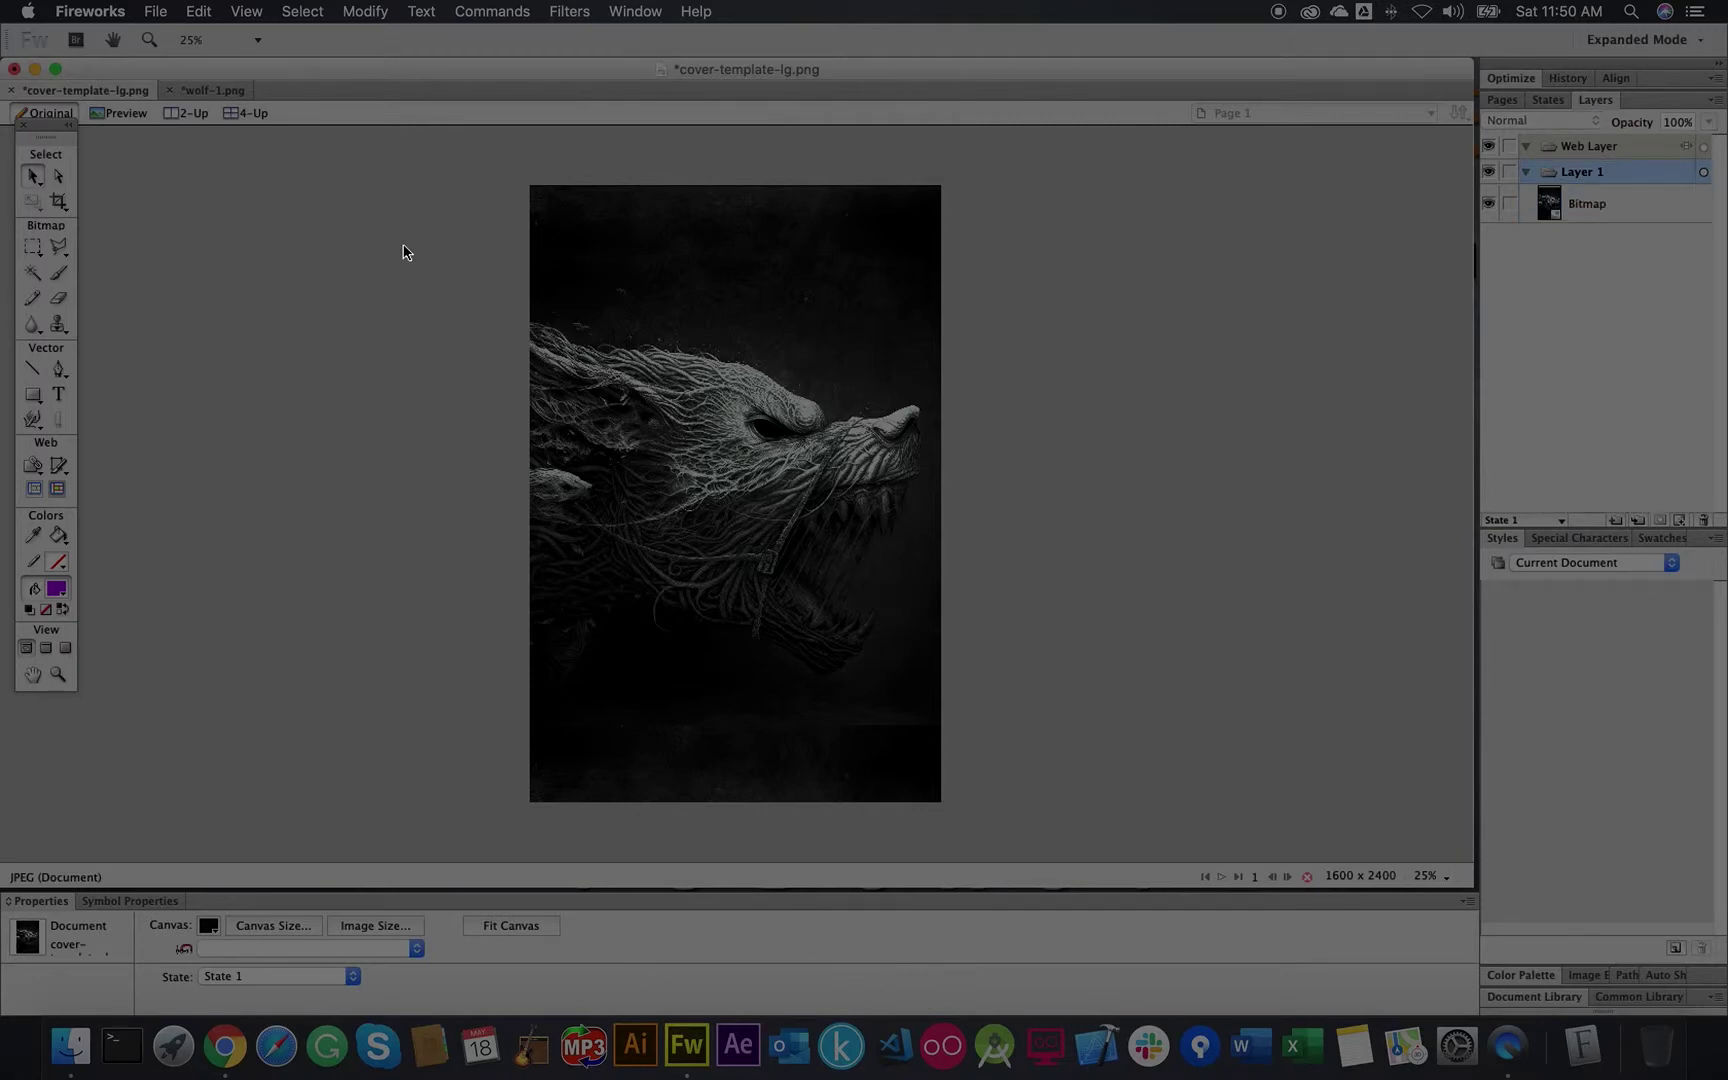
# Step: Blur the visible seam between the wolf image and the lower strip with the Blur tool at 100% zoom
pyautogui.click(1440, 879)
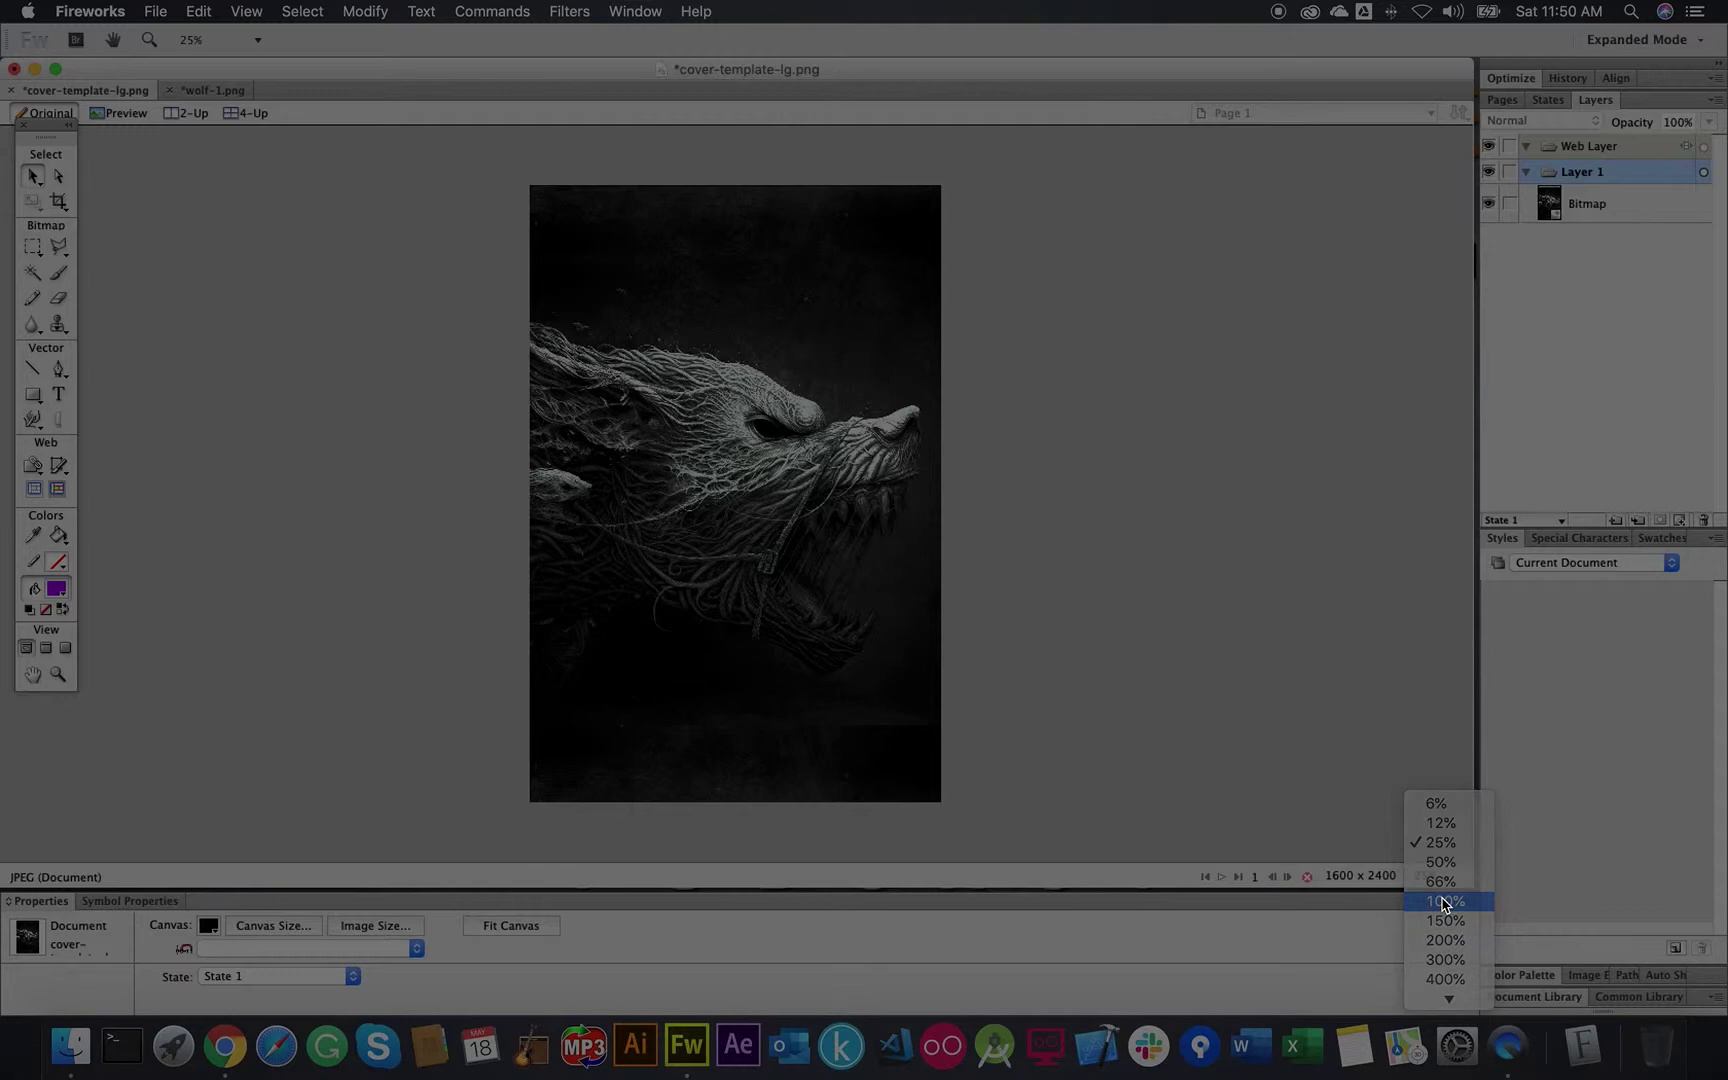
pyautogui.click(1442, 903)
pyautogui.scroll(-5, 1037, 682)
pyautogui.hscroll(3, 1037, 682)
pyautogui.scroll(-6, 1037, 682)
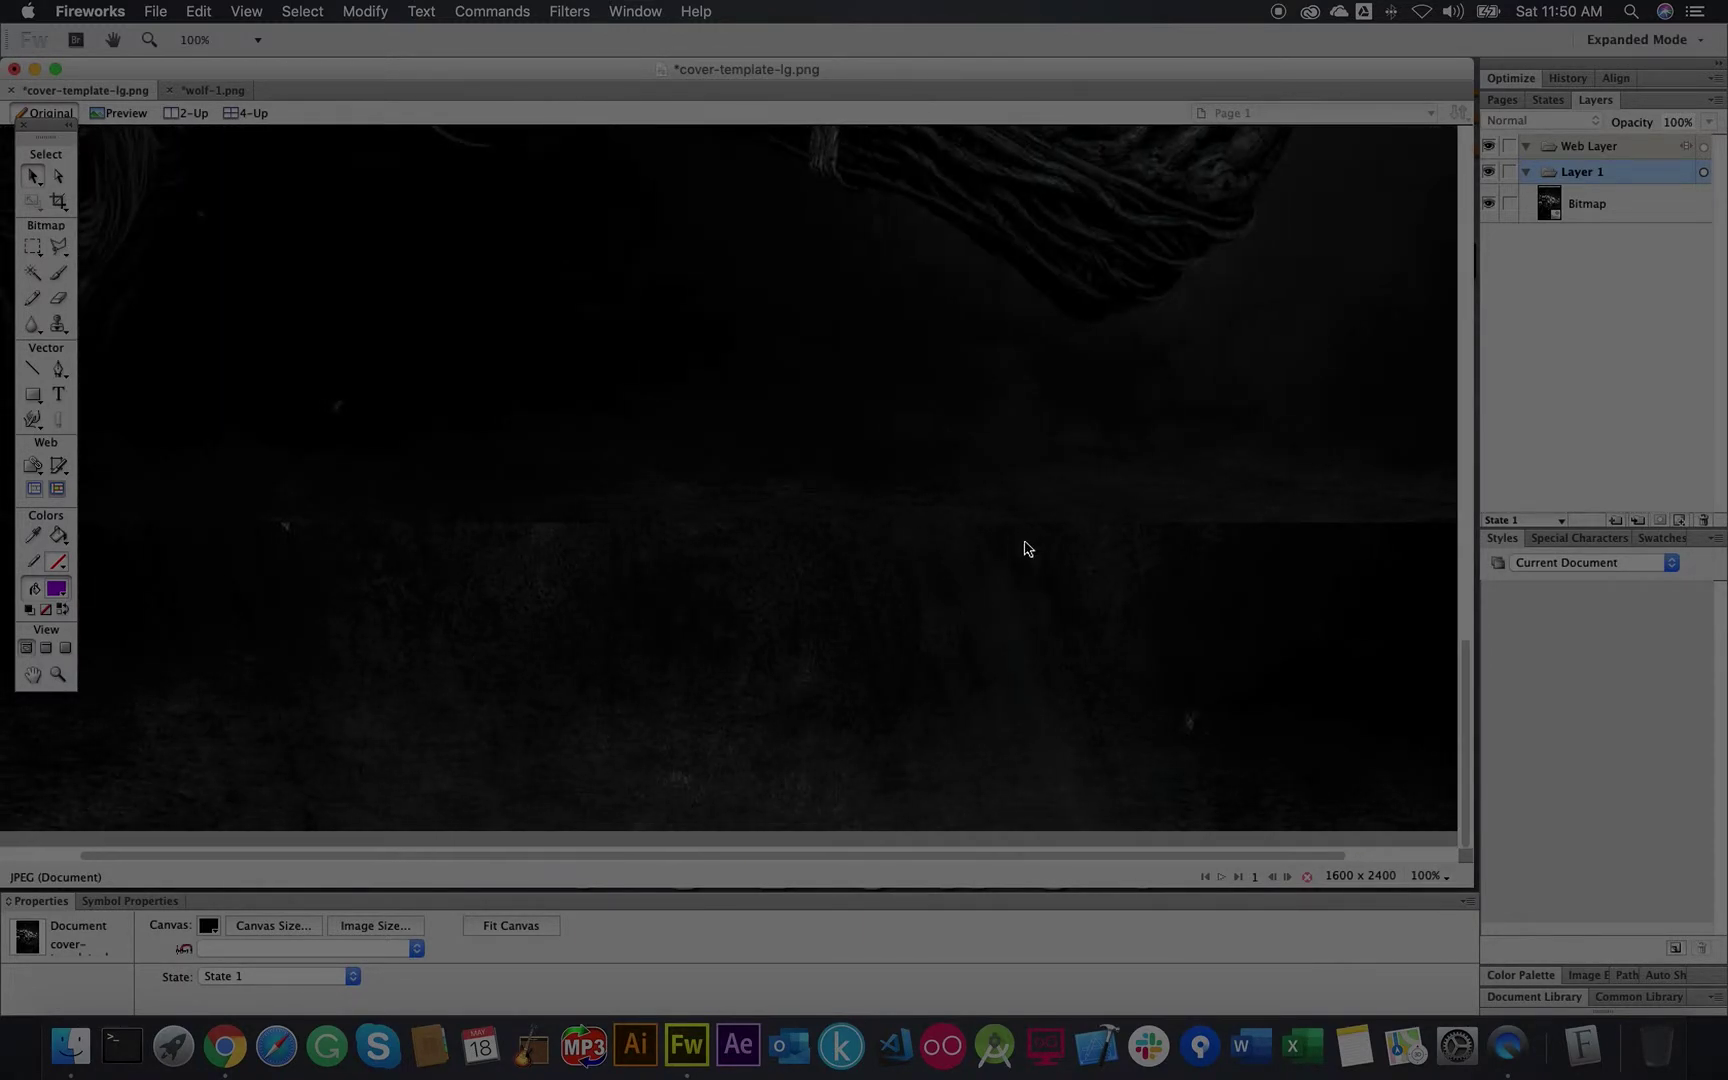
pyautogui.hscroll(3, 1025, 548)
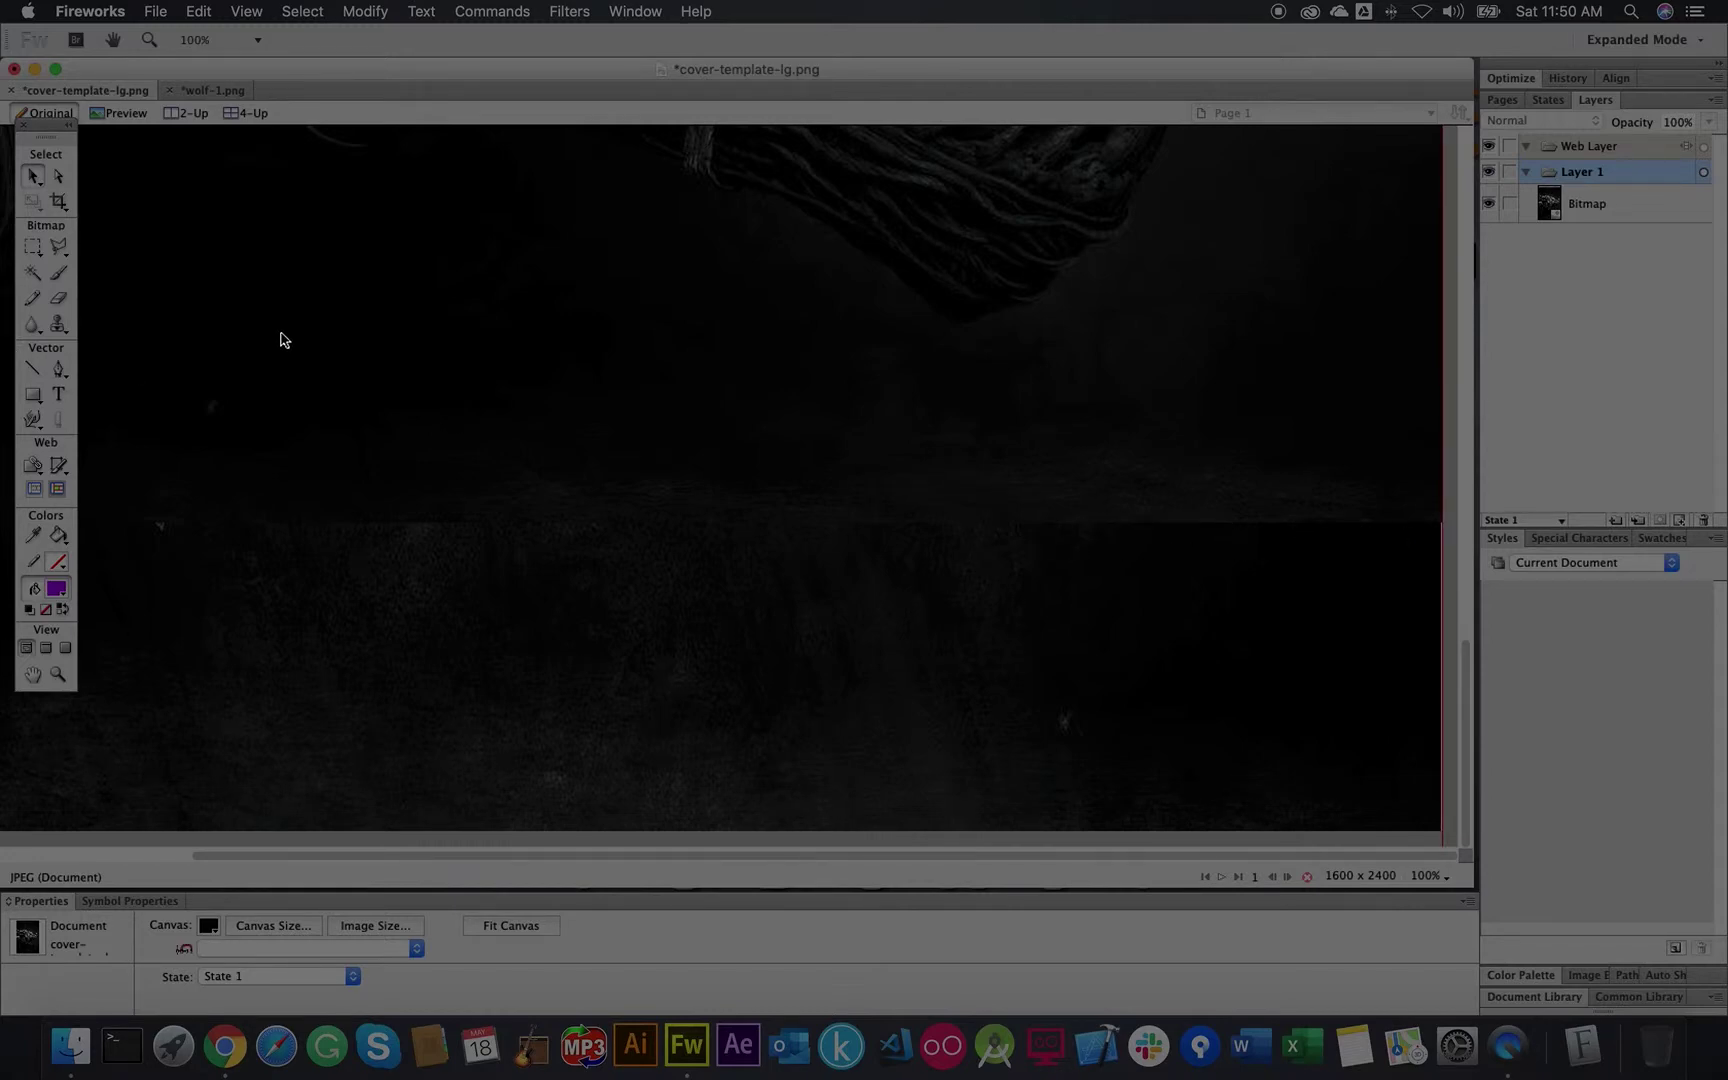
pyautogui.click(31, 326)
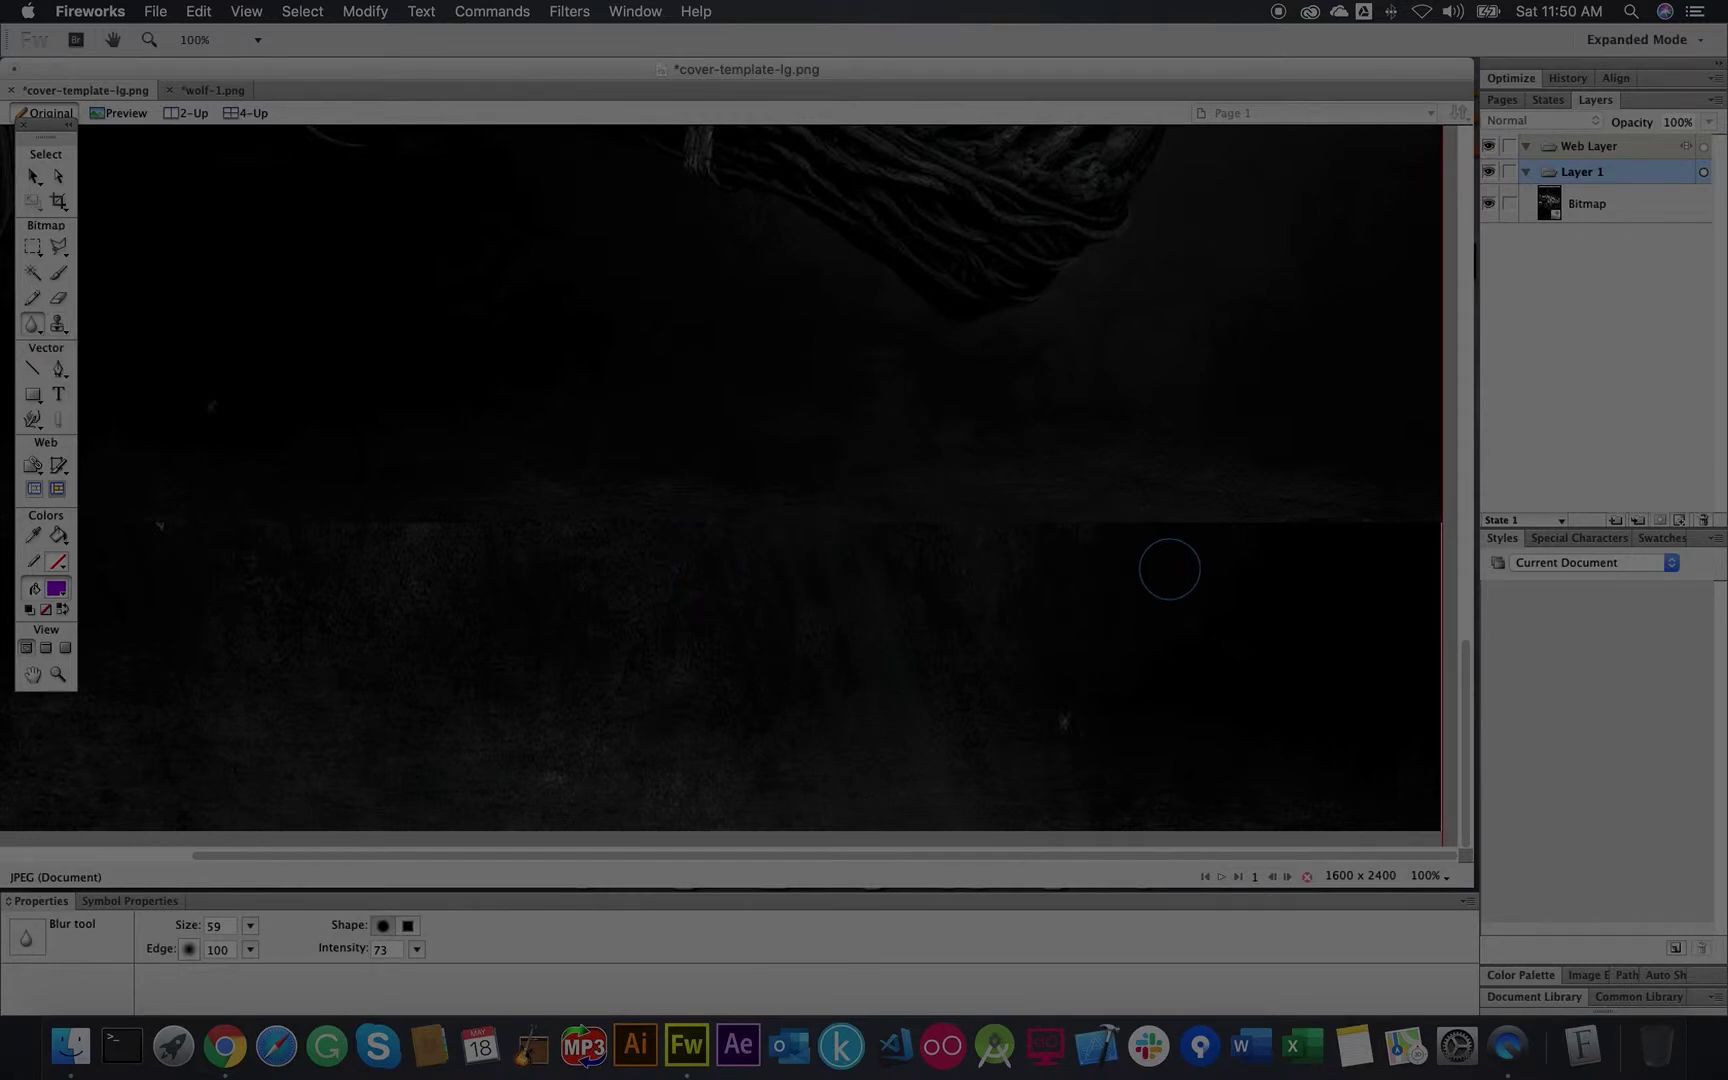
pyautogui.click(1182, 536)
pyautogui.moveTo(1227, 499)
pyautogui.mouseDown()
pyautogui.moveTo(1287, 502)
pyautogui.moveTo(1268, 542)
pyautogui.moveTo(1236, 544)
pyautogui.moveTo(1304, 495)
pyautogui.moveTo(1340, 493)
pyautogui.moveTo(1362, 525)
pyautogui.moveTo(1297, 521)
pyautogui.moveTo(1153, 577)
pyautogui.moveTo(1184, 527)
pyautogui.moveTo(1103, 520)
pyautogui.moveTo(1111, 498)
pyautogui.moveTo(1067, 540)
pyautogui.moveTo(1076, 492)
pyautogui.moveTo(1077, 514)
pyautogui.moveTo(1131, 462)
pyautogui.moveTo(1127, 521)
pyautogui.moveTo(1139, 487)
pyautogui.moveTo(1103, 518)
pyautogui.moveTo(1033, 500)
pyautogui.moveTo(940, 536)
pyautogui.mouseUp()
pyautogui.hscroll(-3, 938, 534)
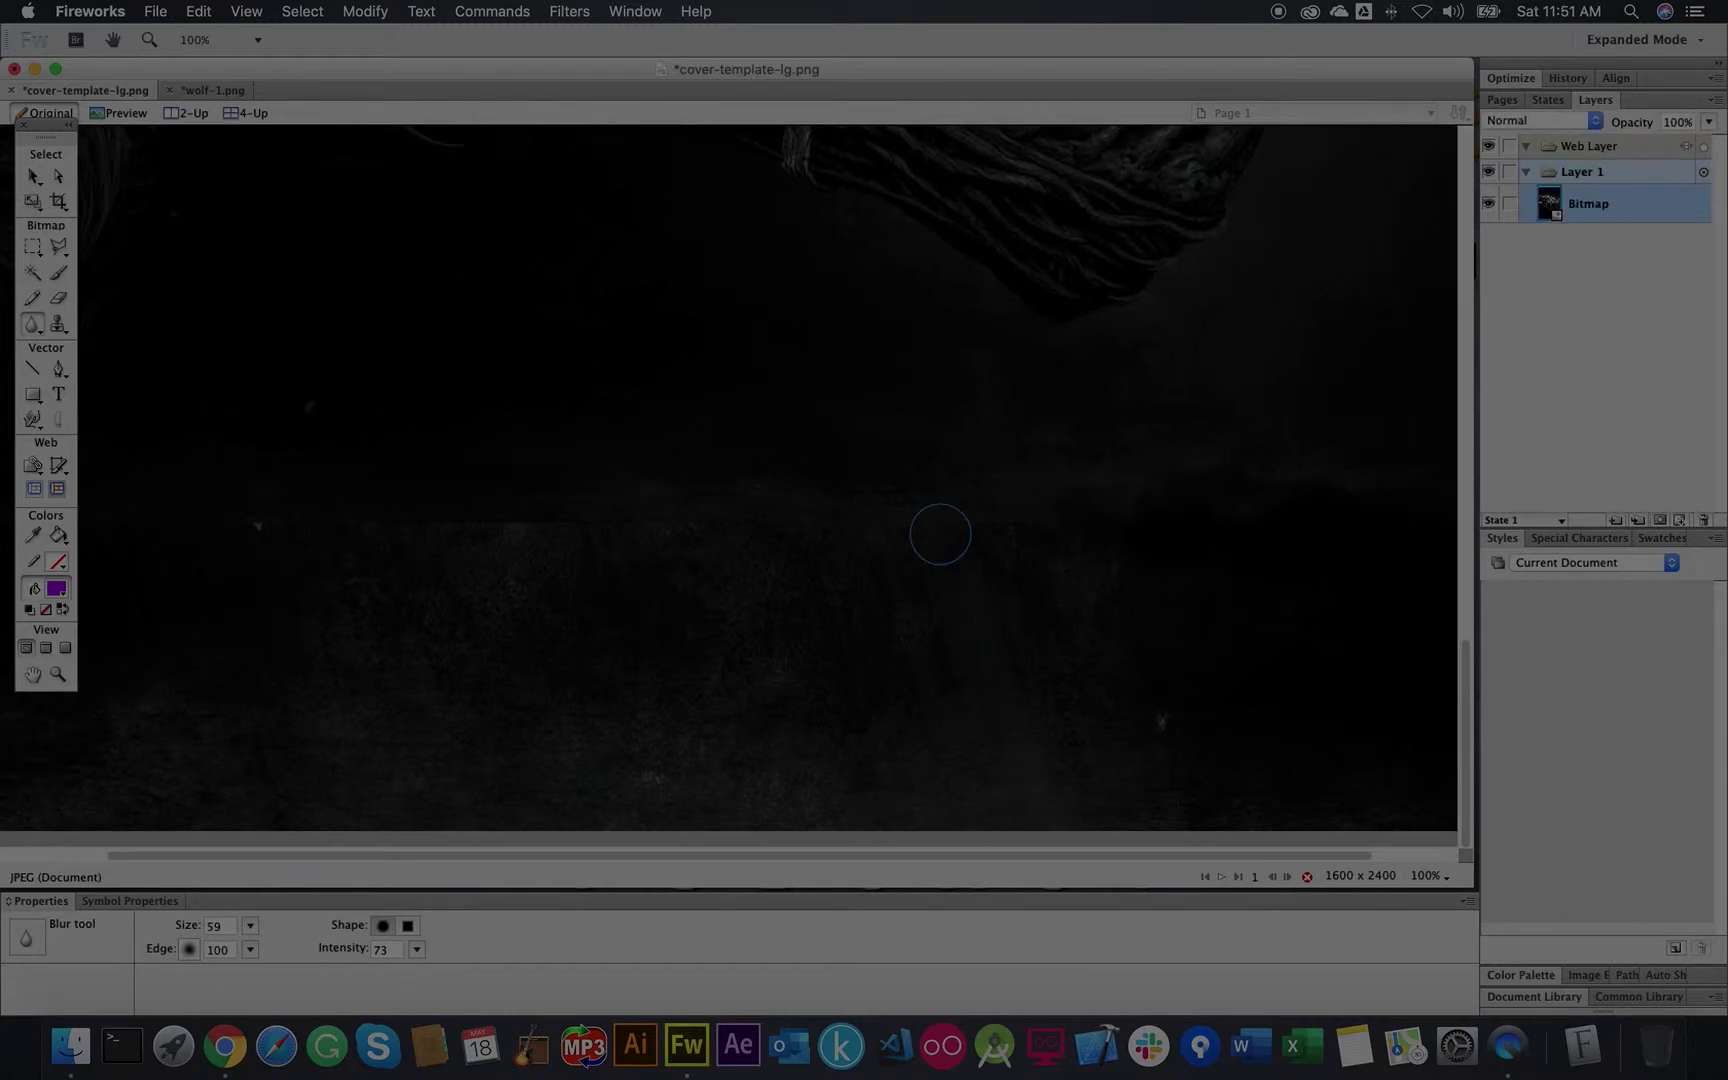
pyautogui.moveTo(741, 529)
pyautogui.mouseDown()
pyautogui.moveTo(669, 543)
pyautogui.moveTo(676, 507)
pyautogui.moveTo(645, 536)
pyautogui.moveTo(569, 529)
pyautogui.moveTo(568, 503)
pyautogui.moveTo(522, 532)
pyautogui.moveTo(450, 530)
pyautogui.moveTo(617, 525)
pyautogui.mouseUp()
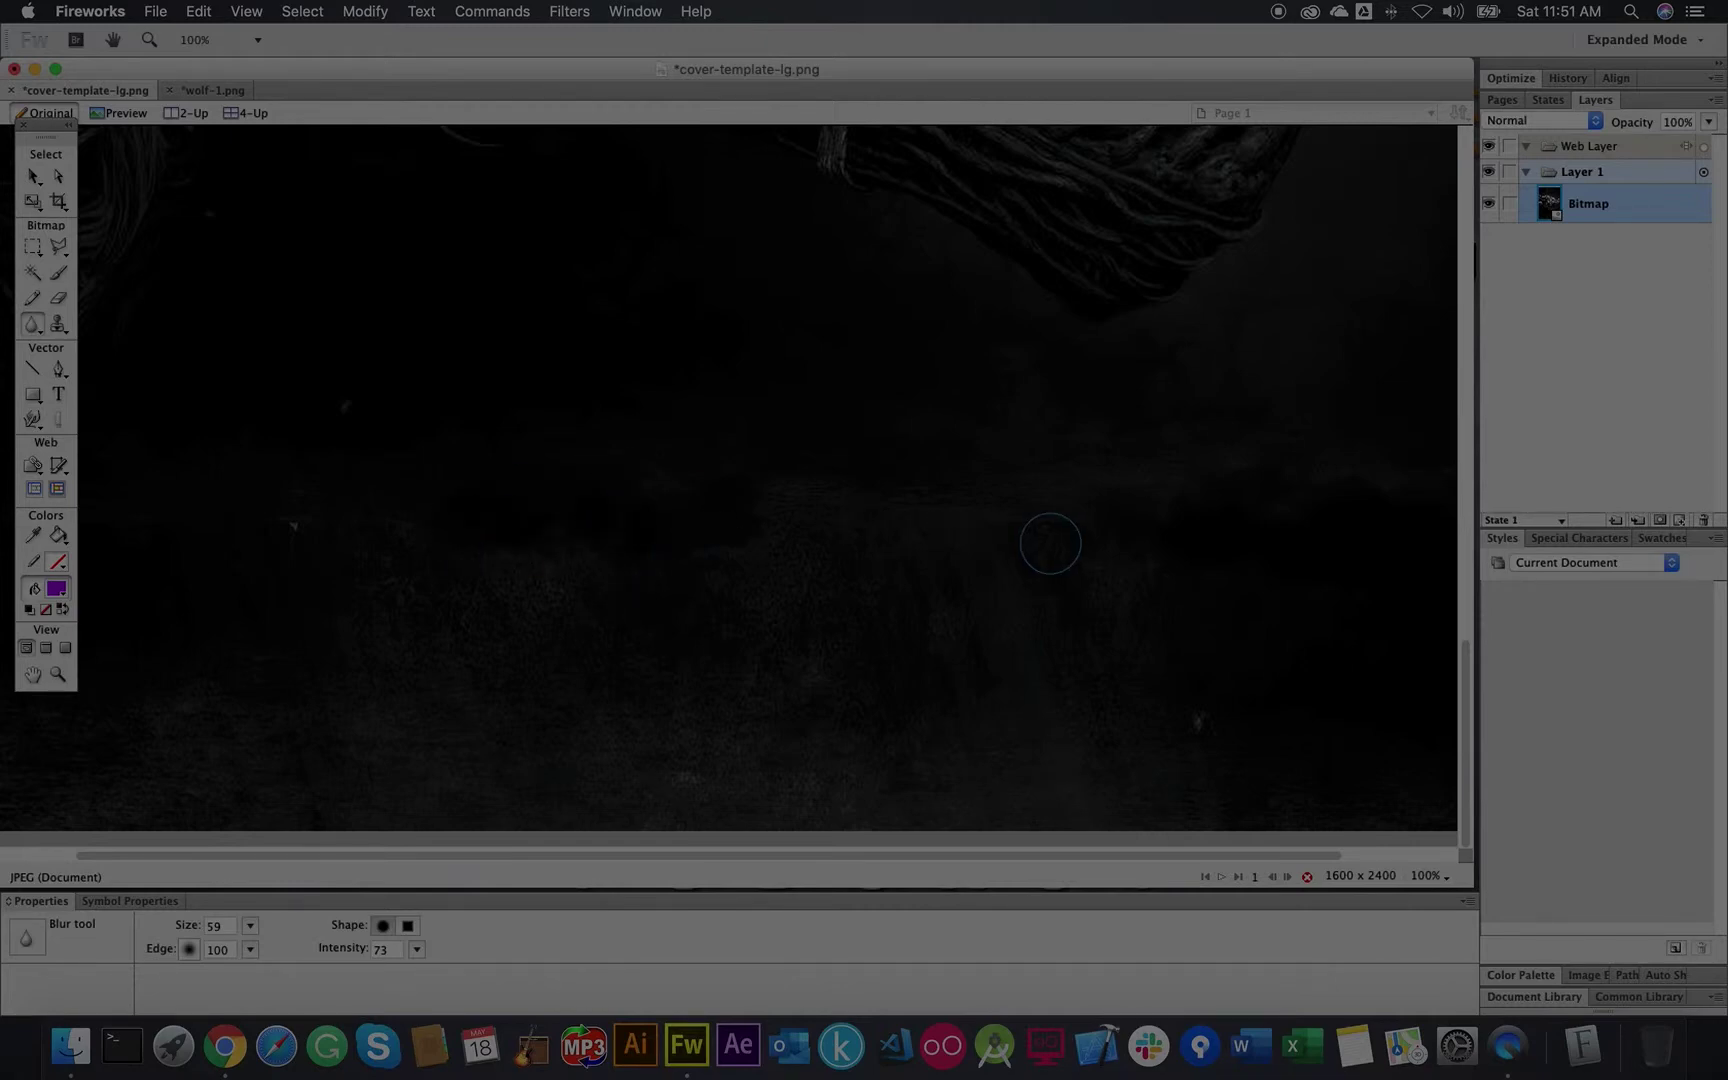
pyautogui.hscroll(-2, 910, 528)
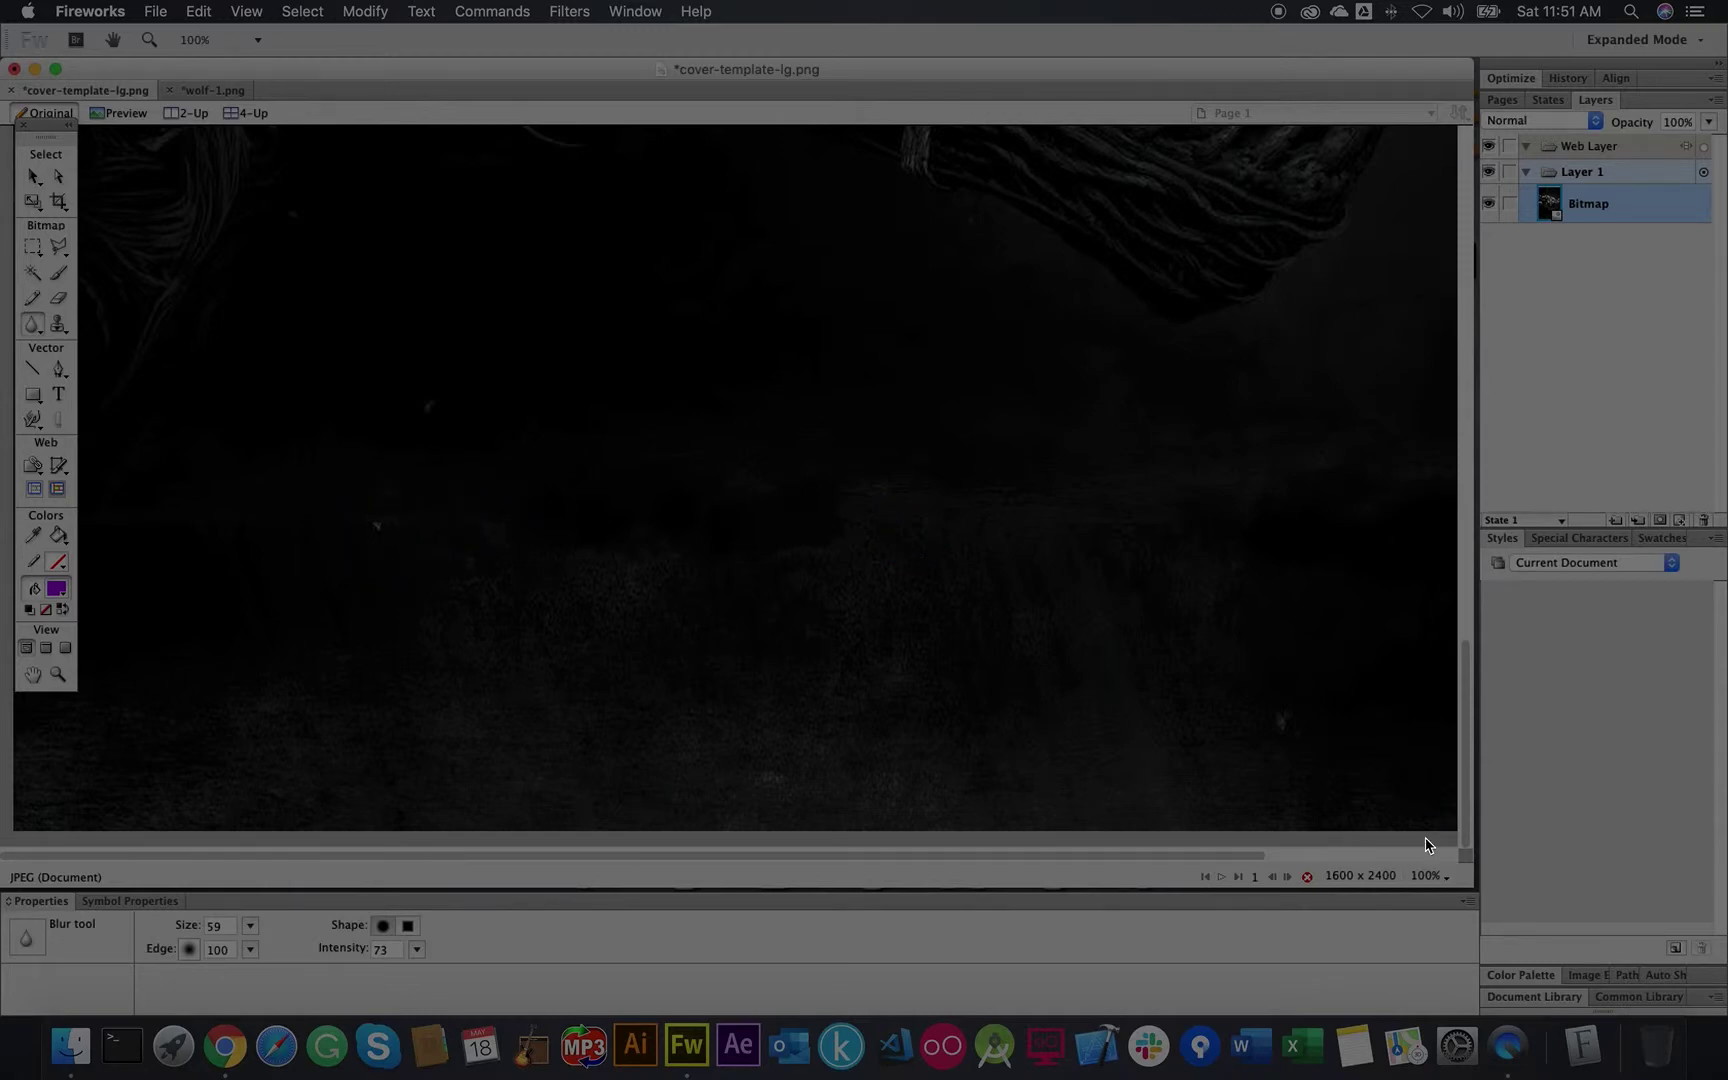
# Step: Blur the seam between the wolf image and the upper strip, then return to the whole cover at 25% zoom
pyautogui.scroll(5, 1325, 598)
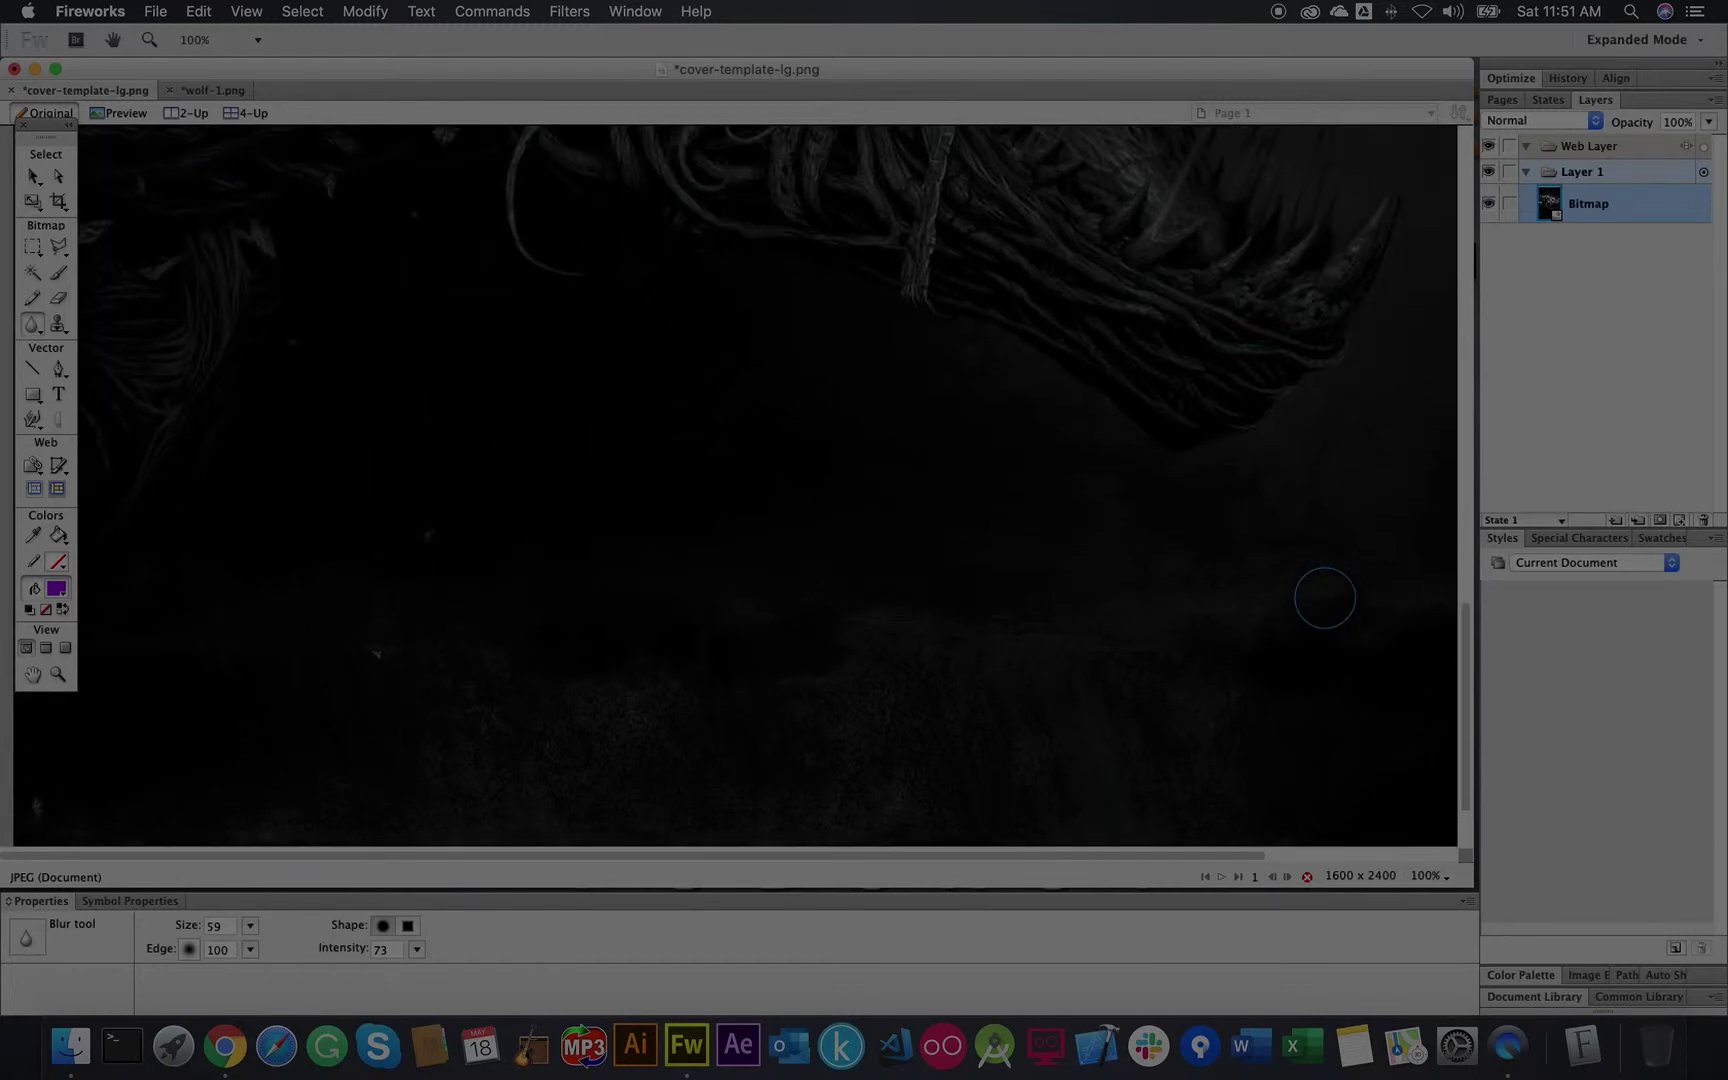
pyautogui.hscroll(6, 1327, 597)
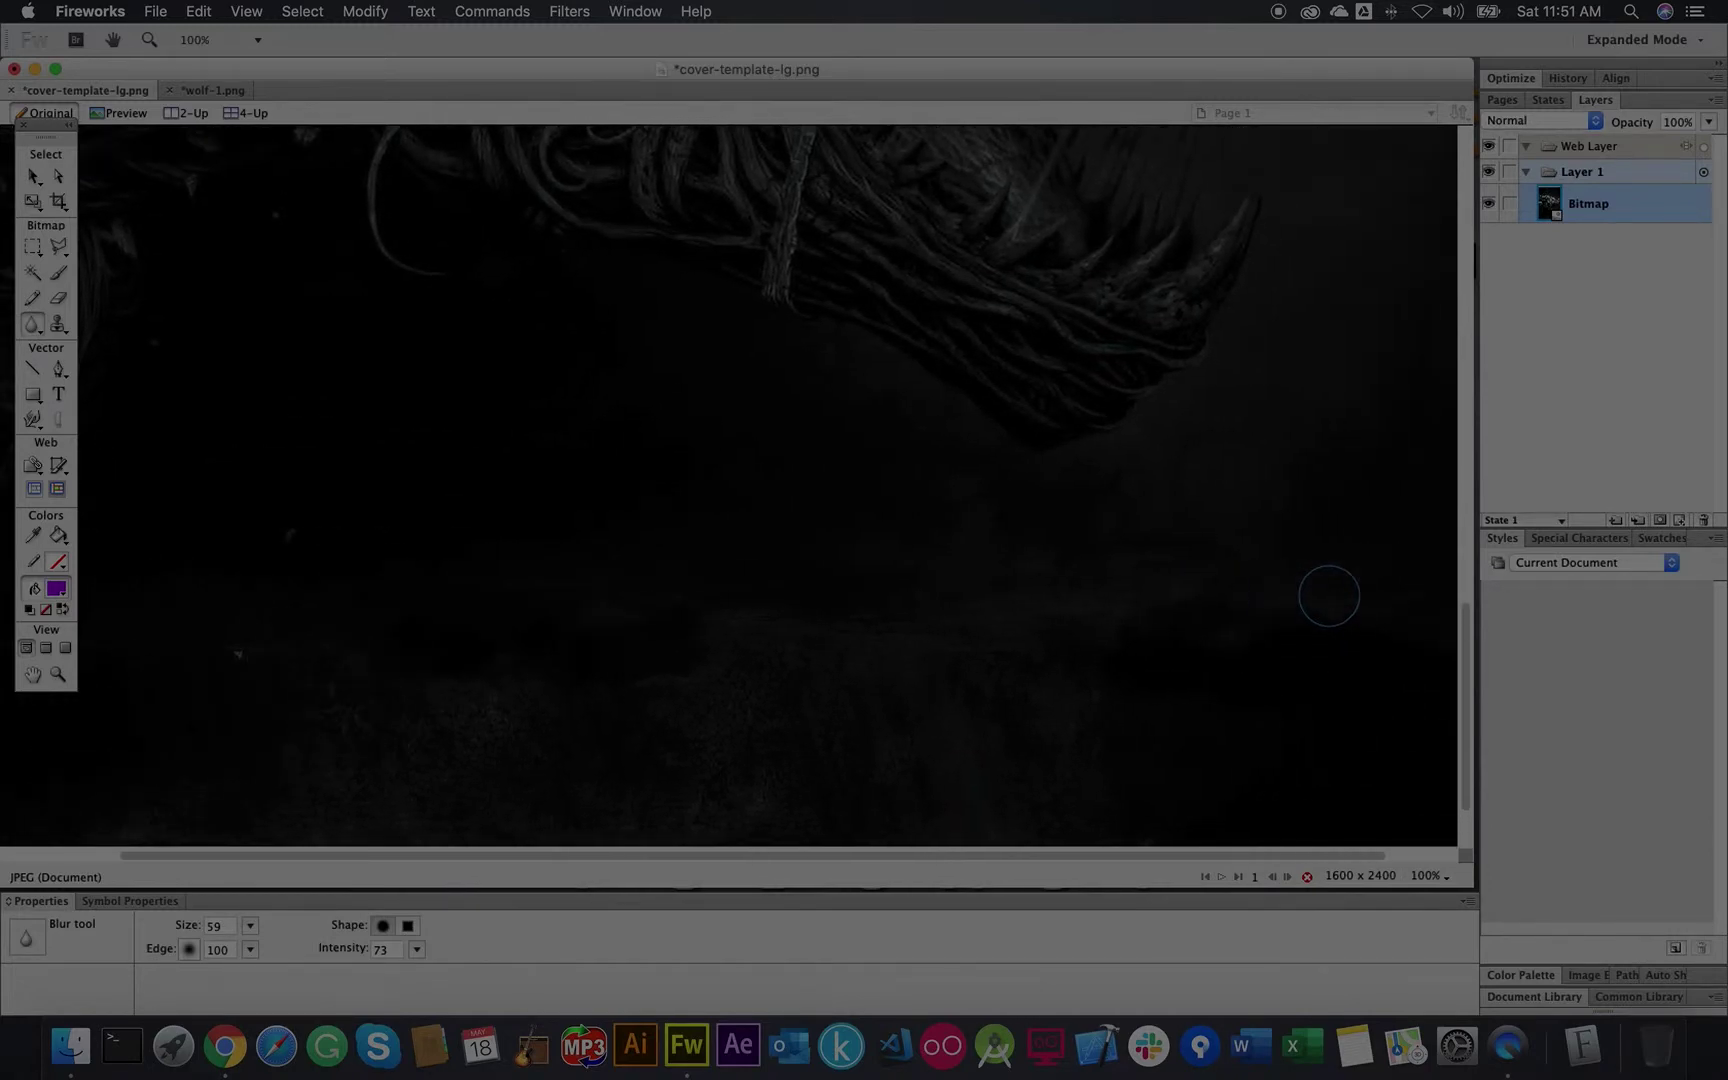
pyautogui.hscroll(-6, 1329, 596)
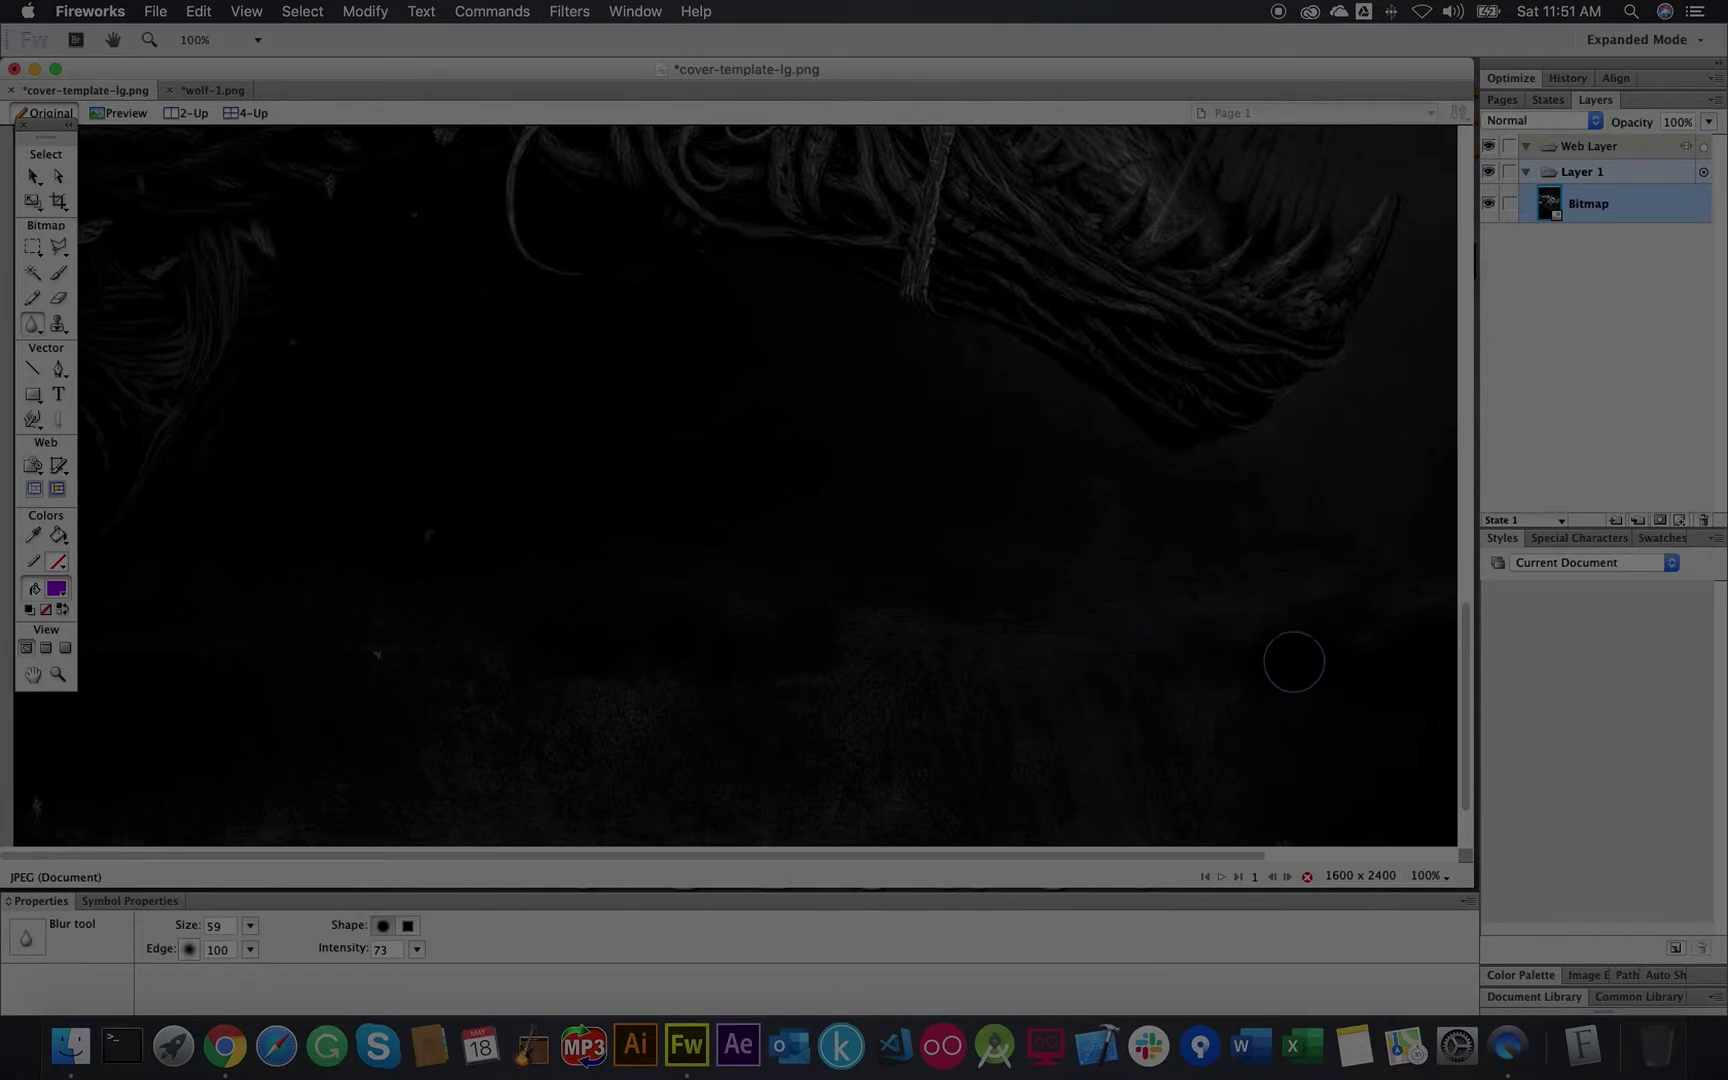
pyautogui.scroll(10, 1116, 631)
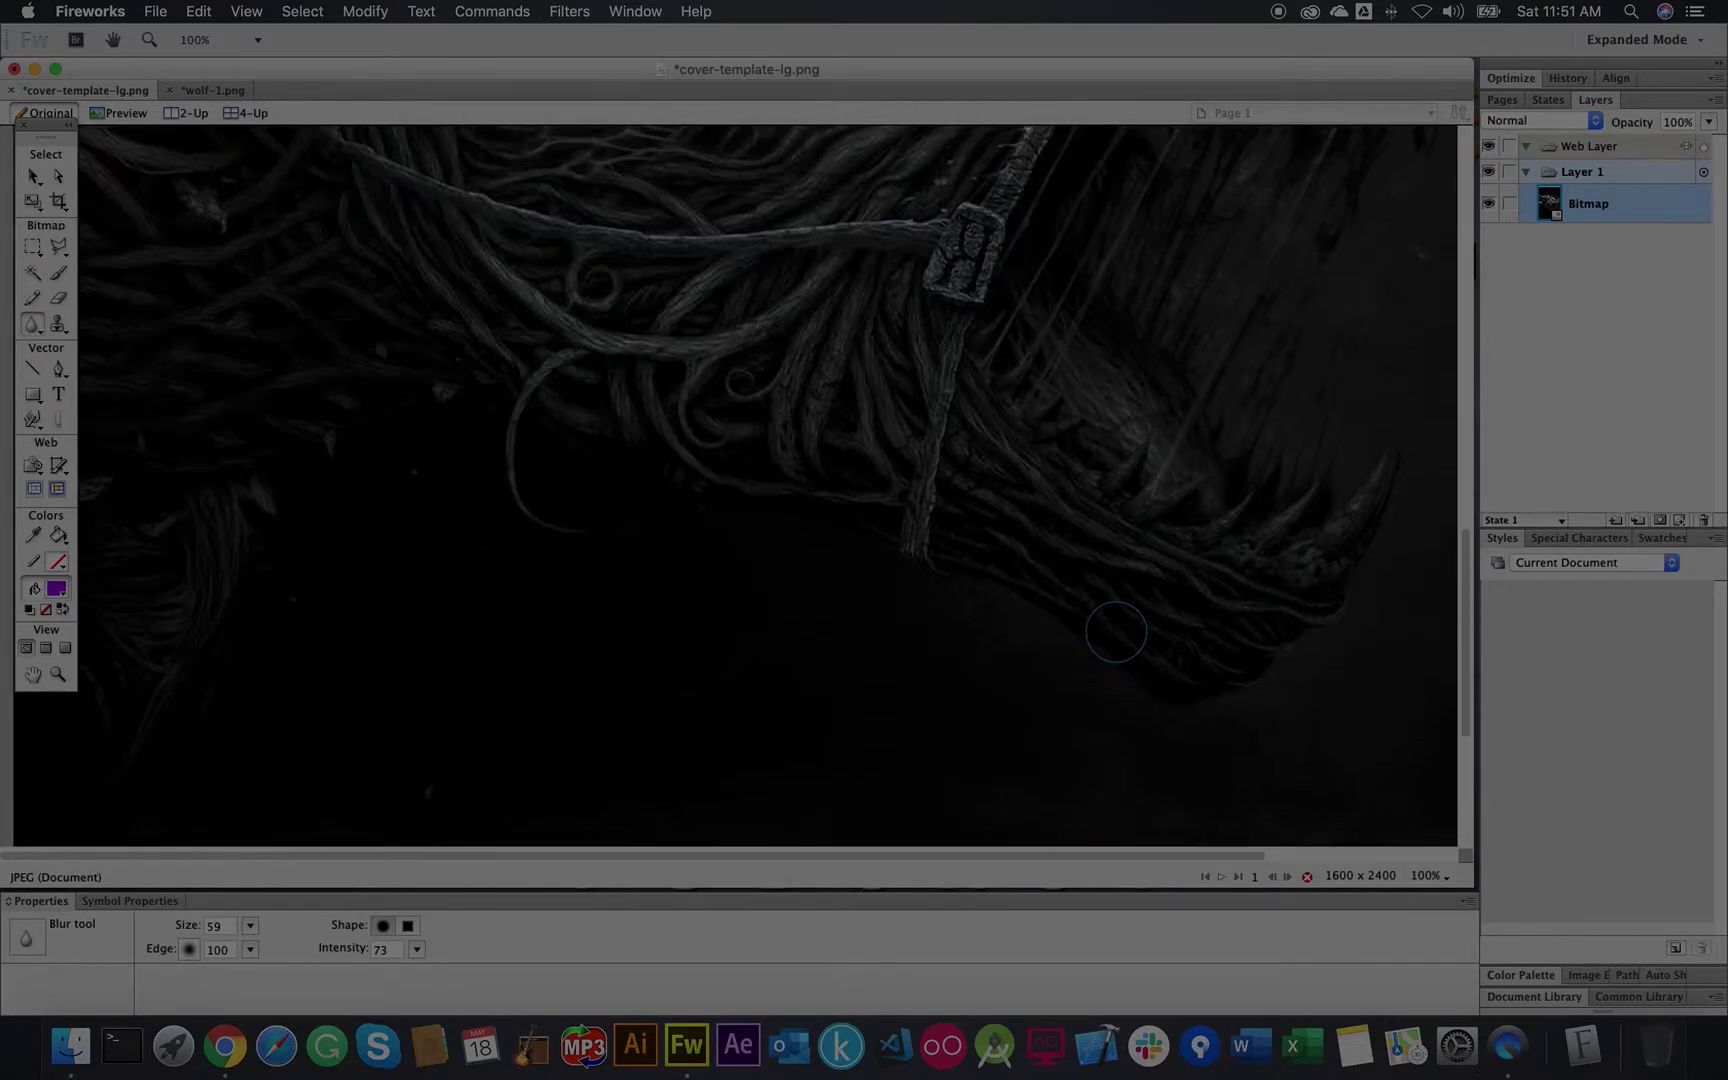
pyautogui.scroll(15, 1116, 631)
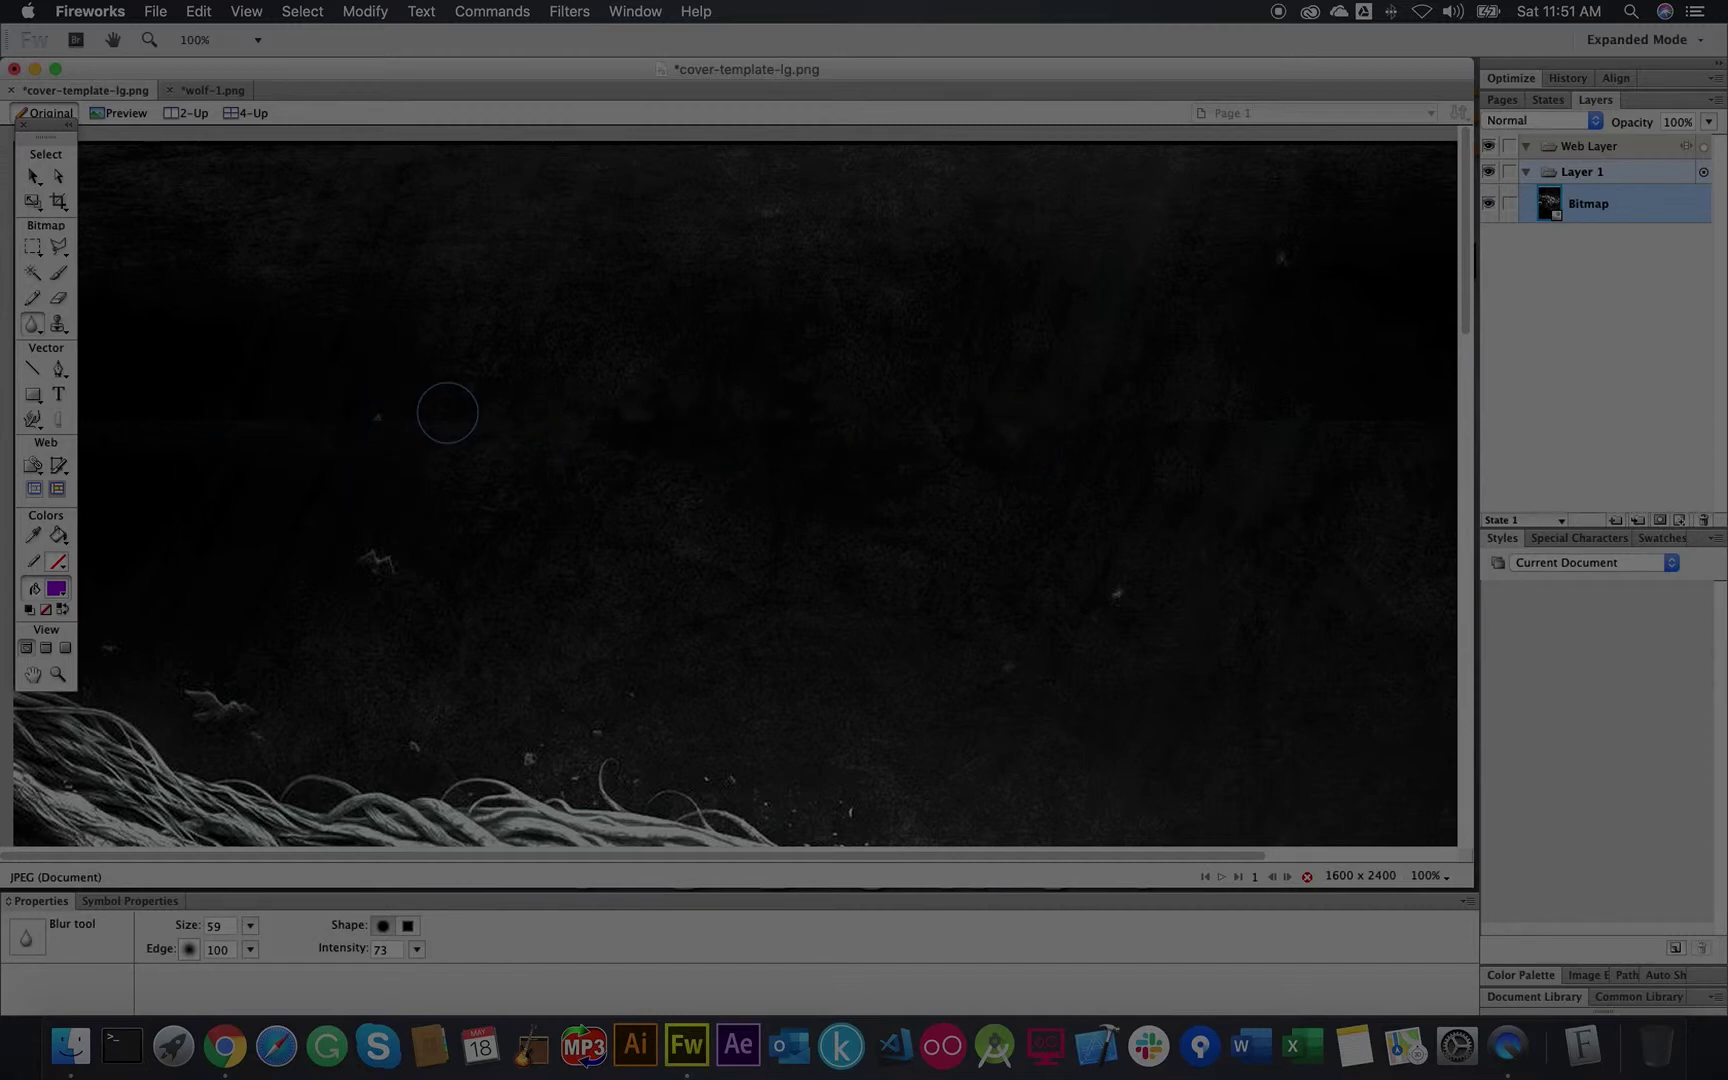
pyautogui.hscroll(3, 446, 412)
pyautogui.hscroll(9, 448, 410)
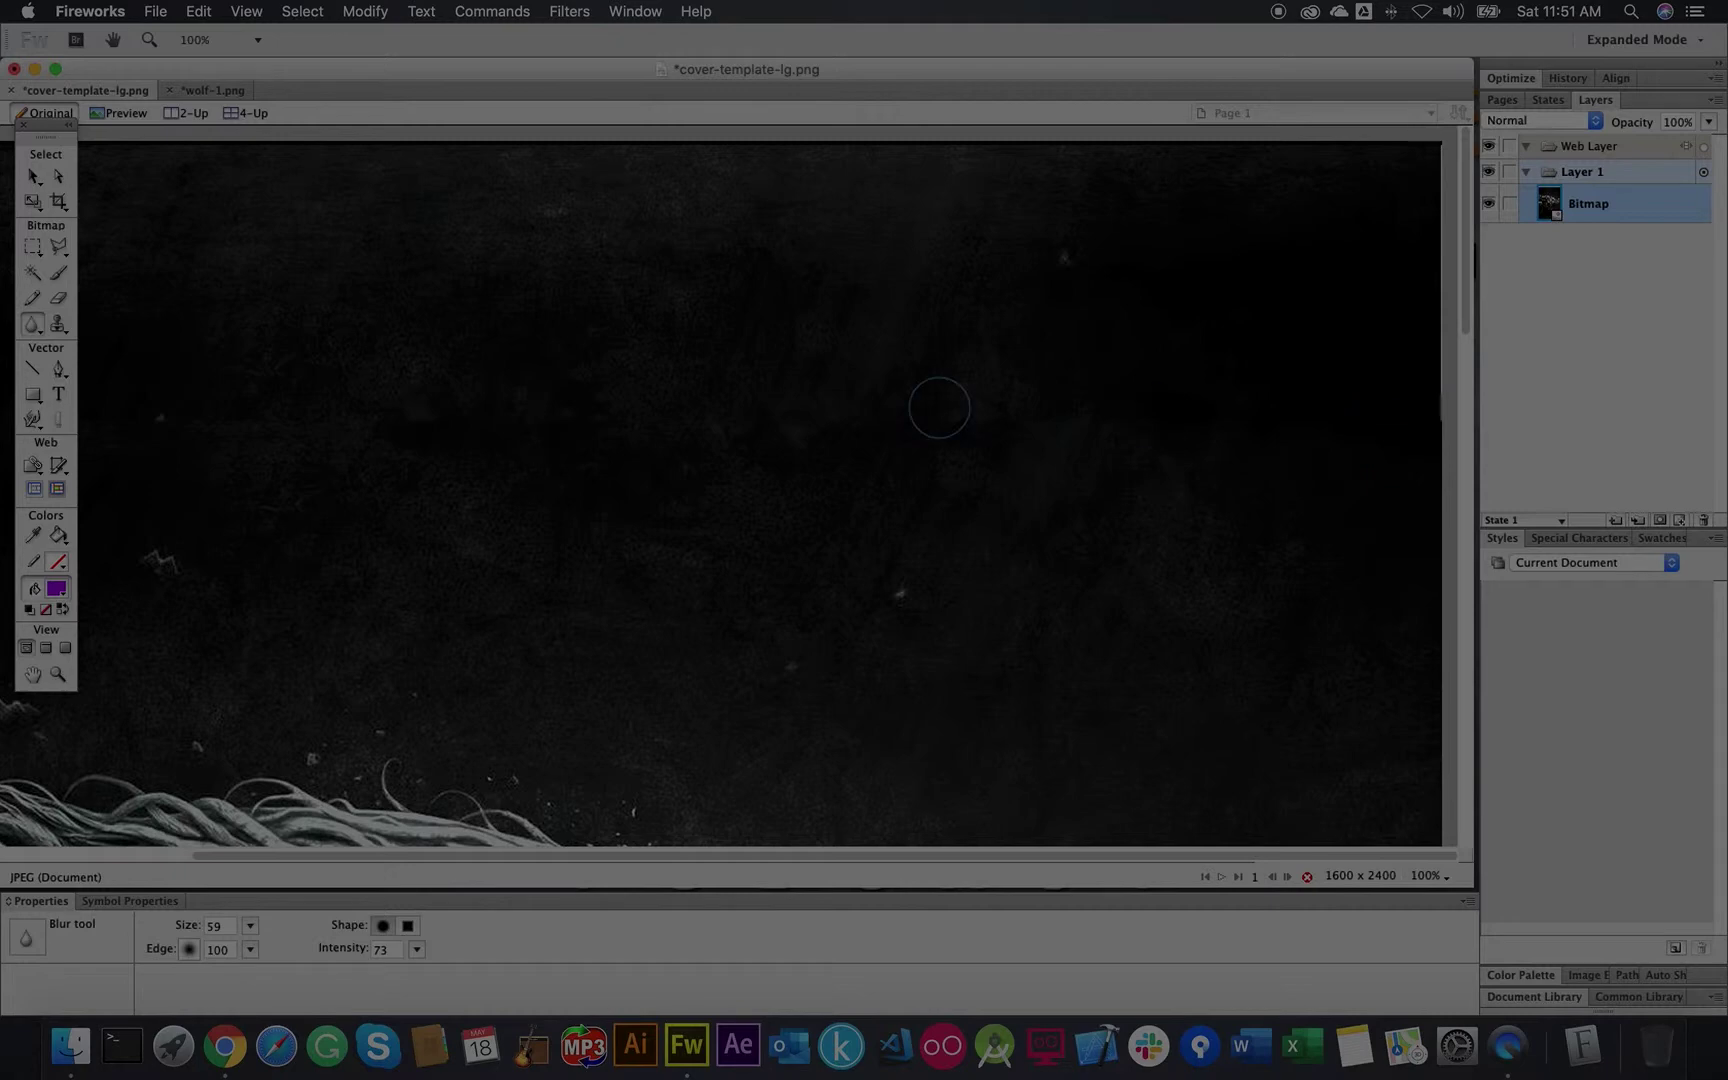
pyautogui.click(27, 175)
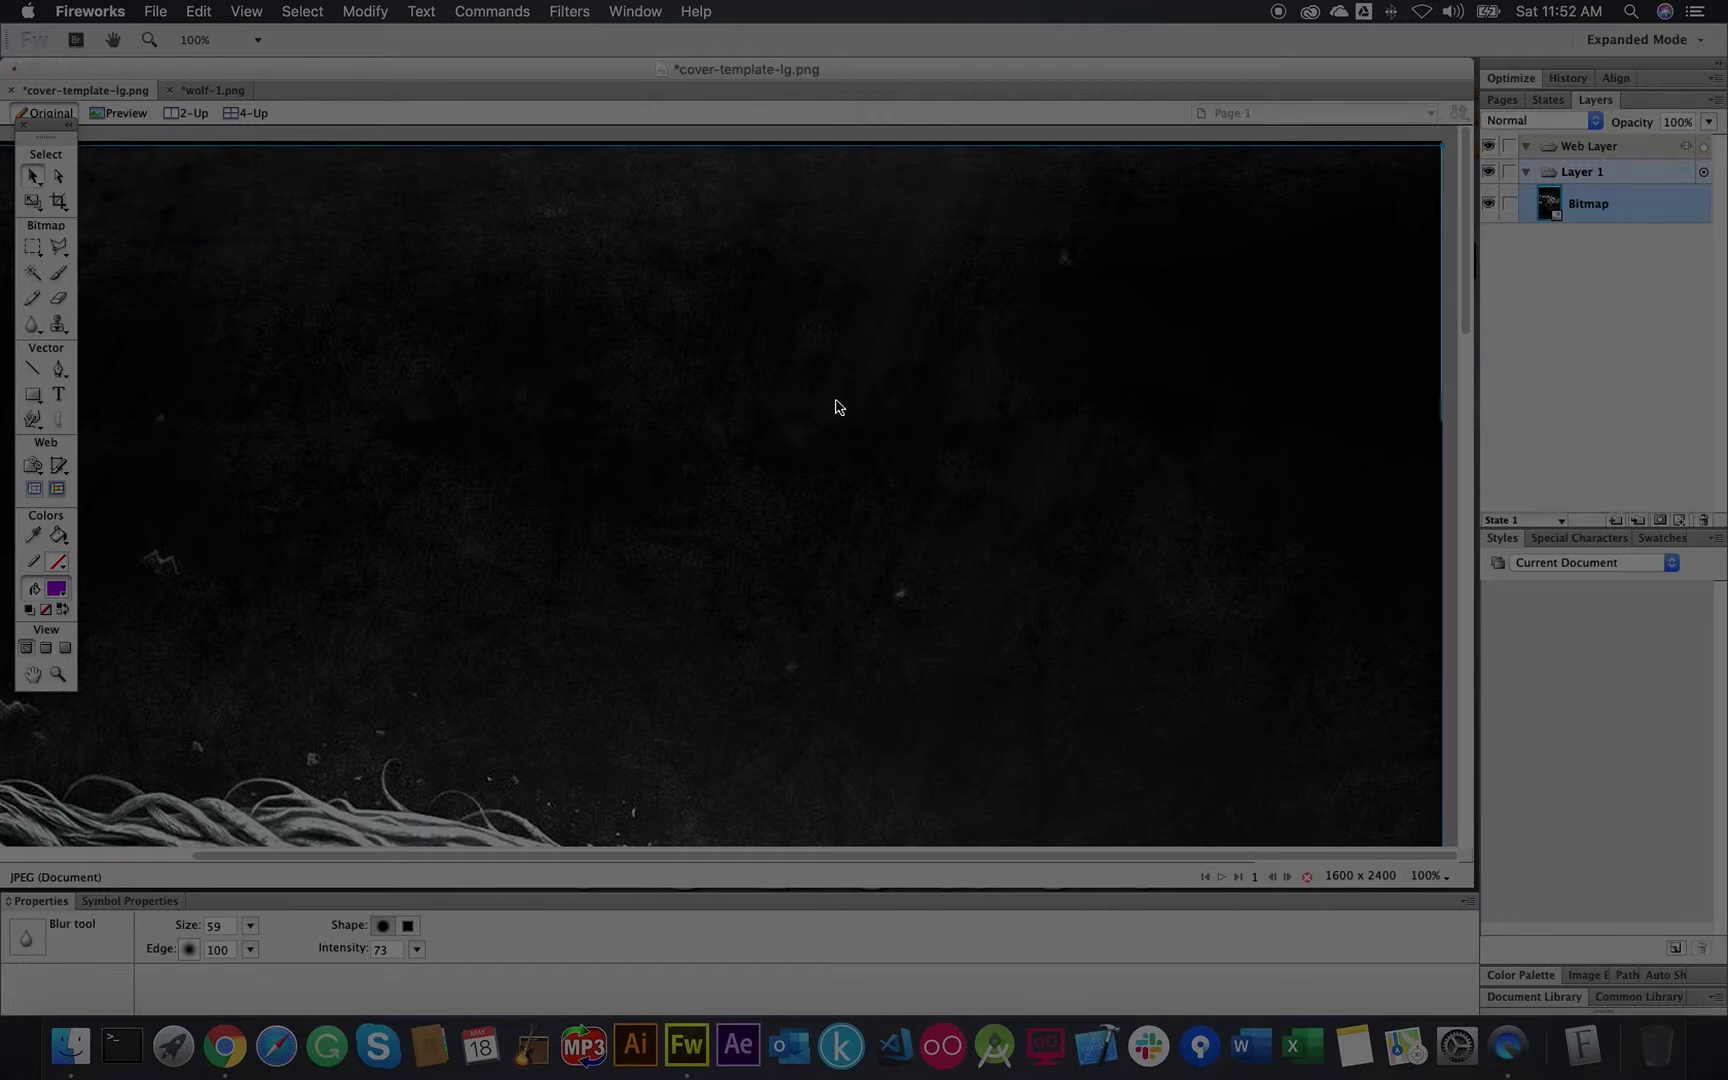
pyautogui.click(1434, 879)
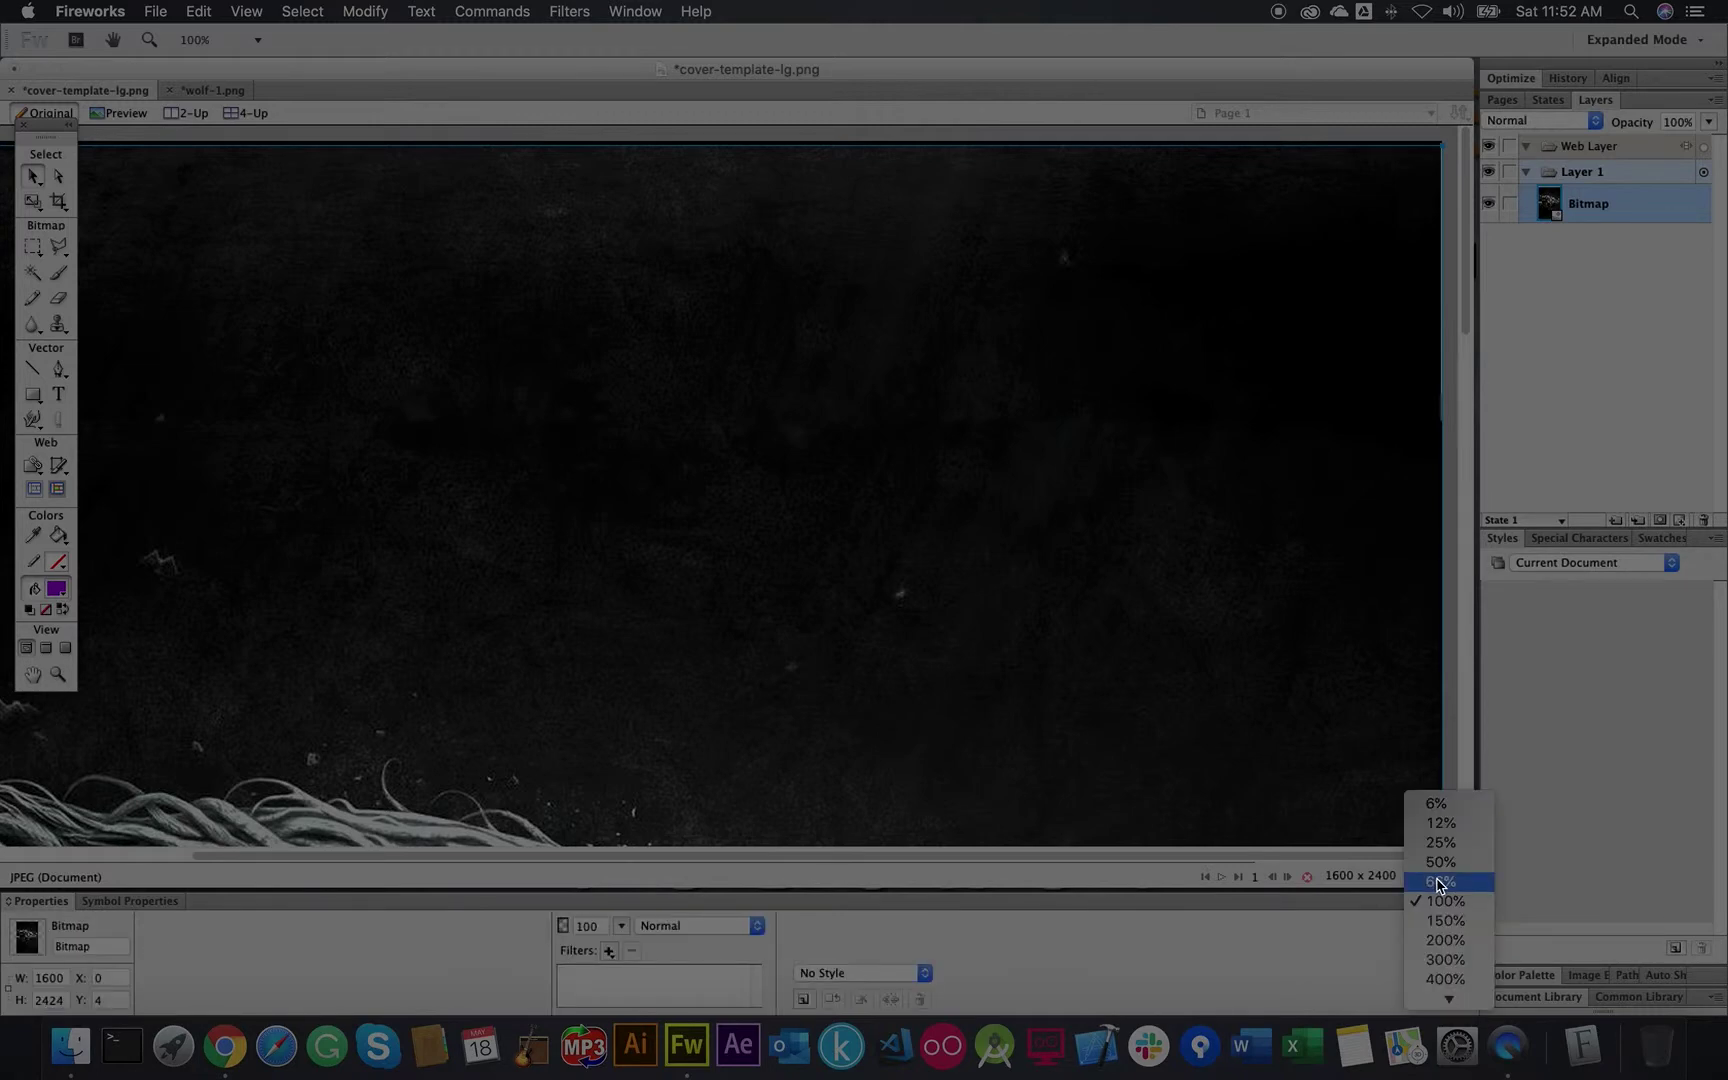
pyautogui.click(1441, 843)
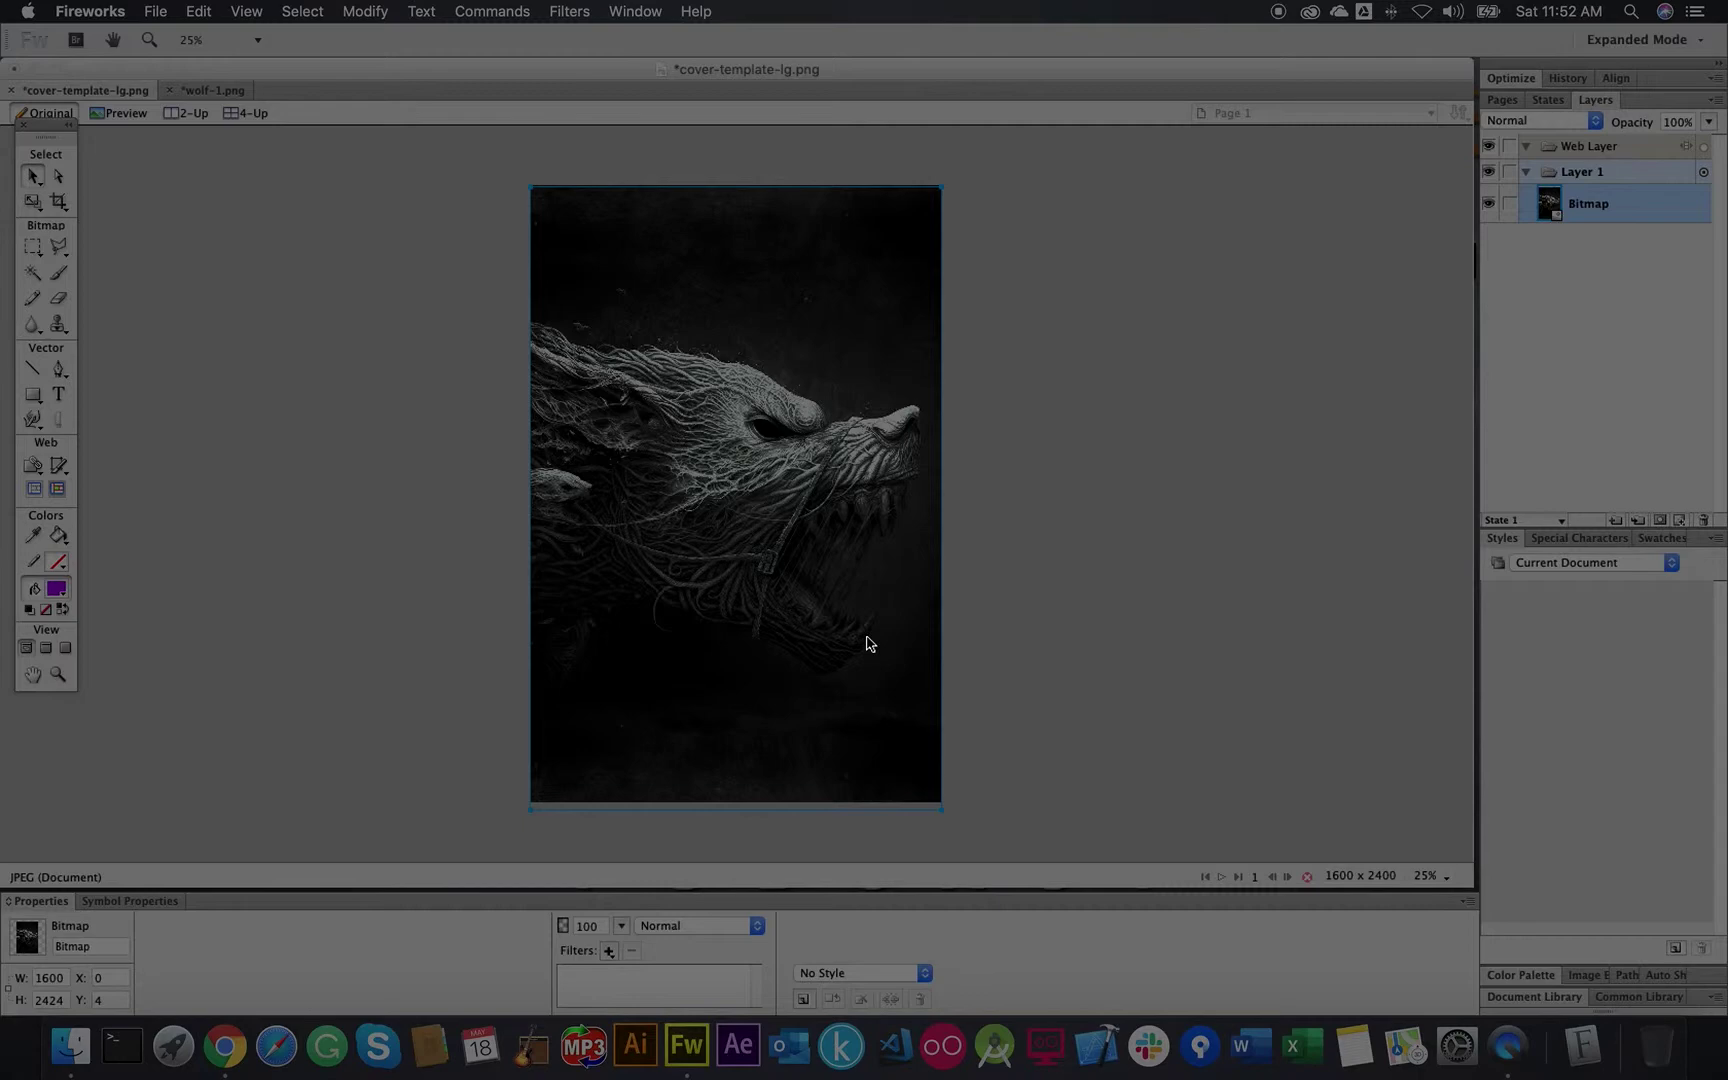
pyautogui.click(416, 482)
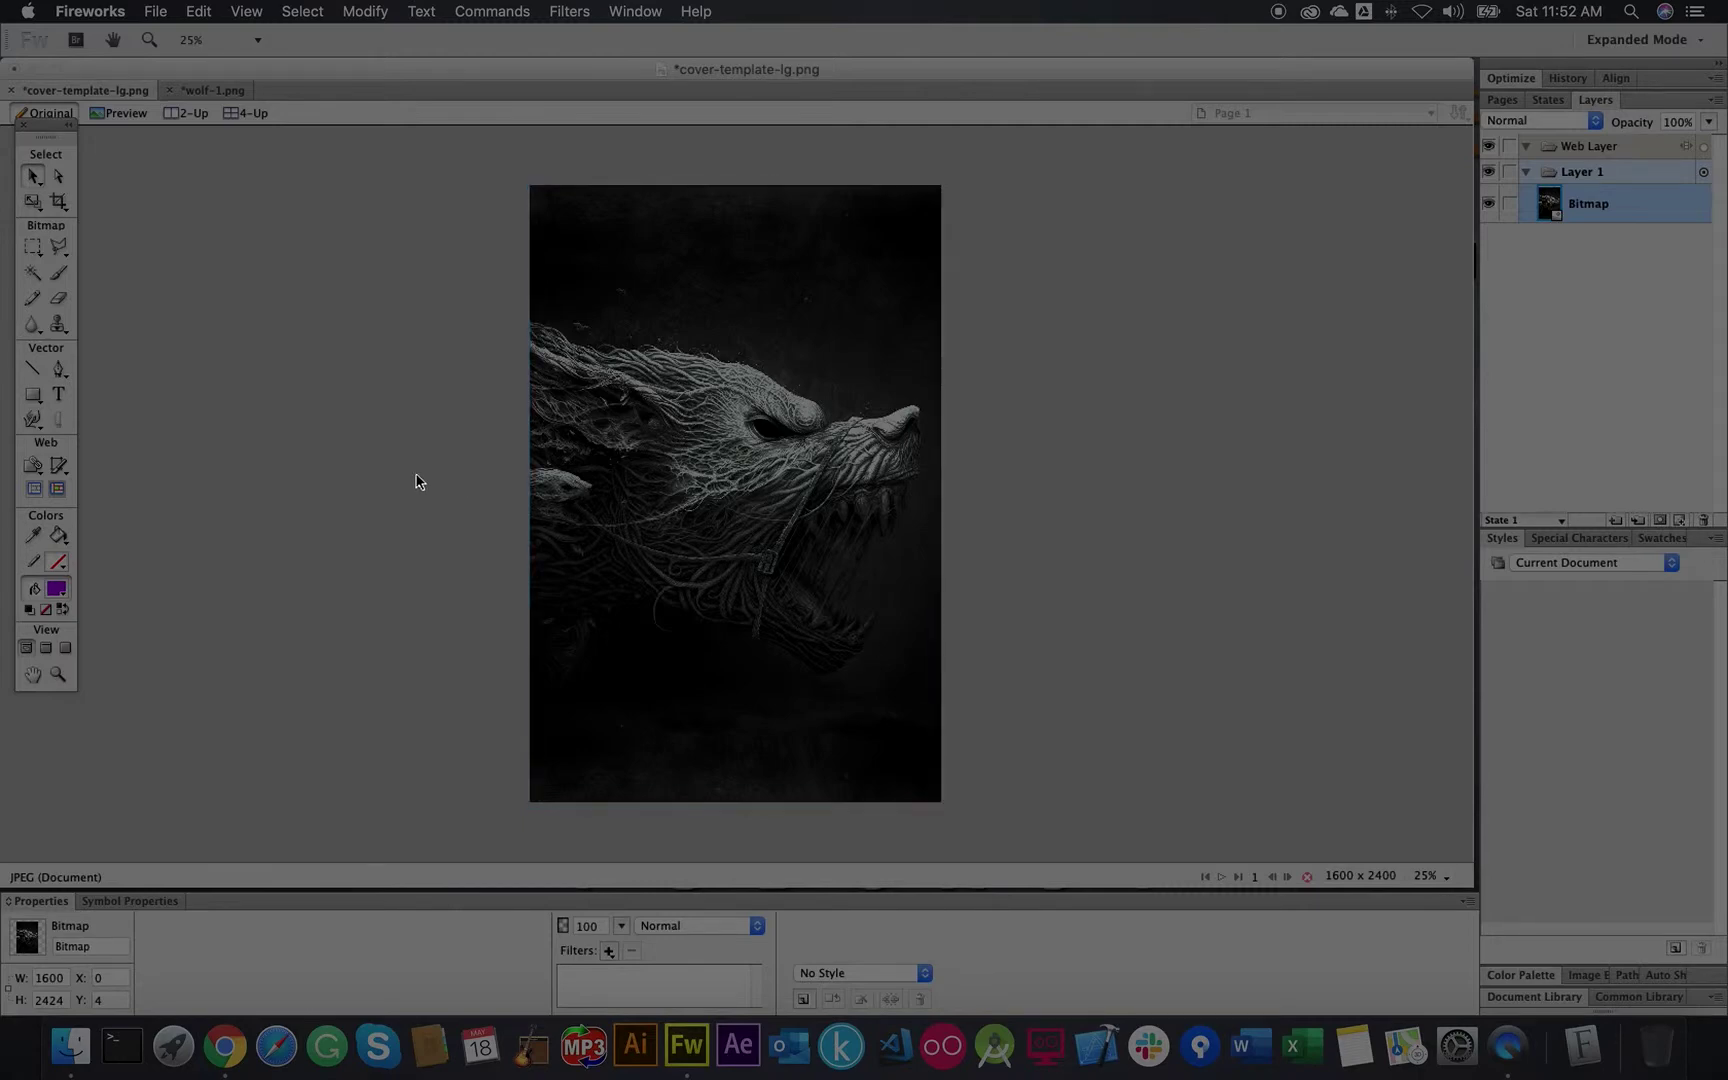
# Step: Add an empty bitmap and rename the flattened wolf bitmap "Wolf Background"
pyautogui.click(1660, 462)
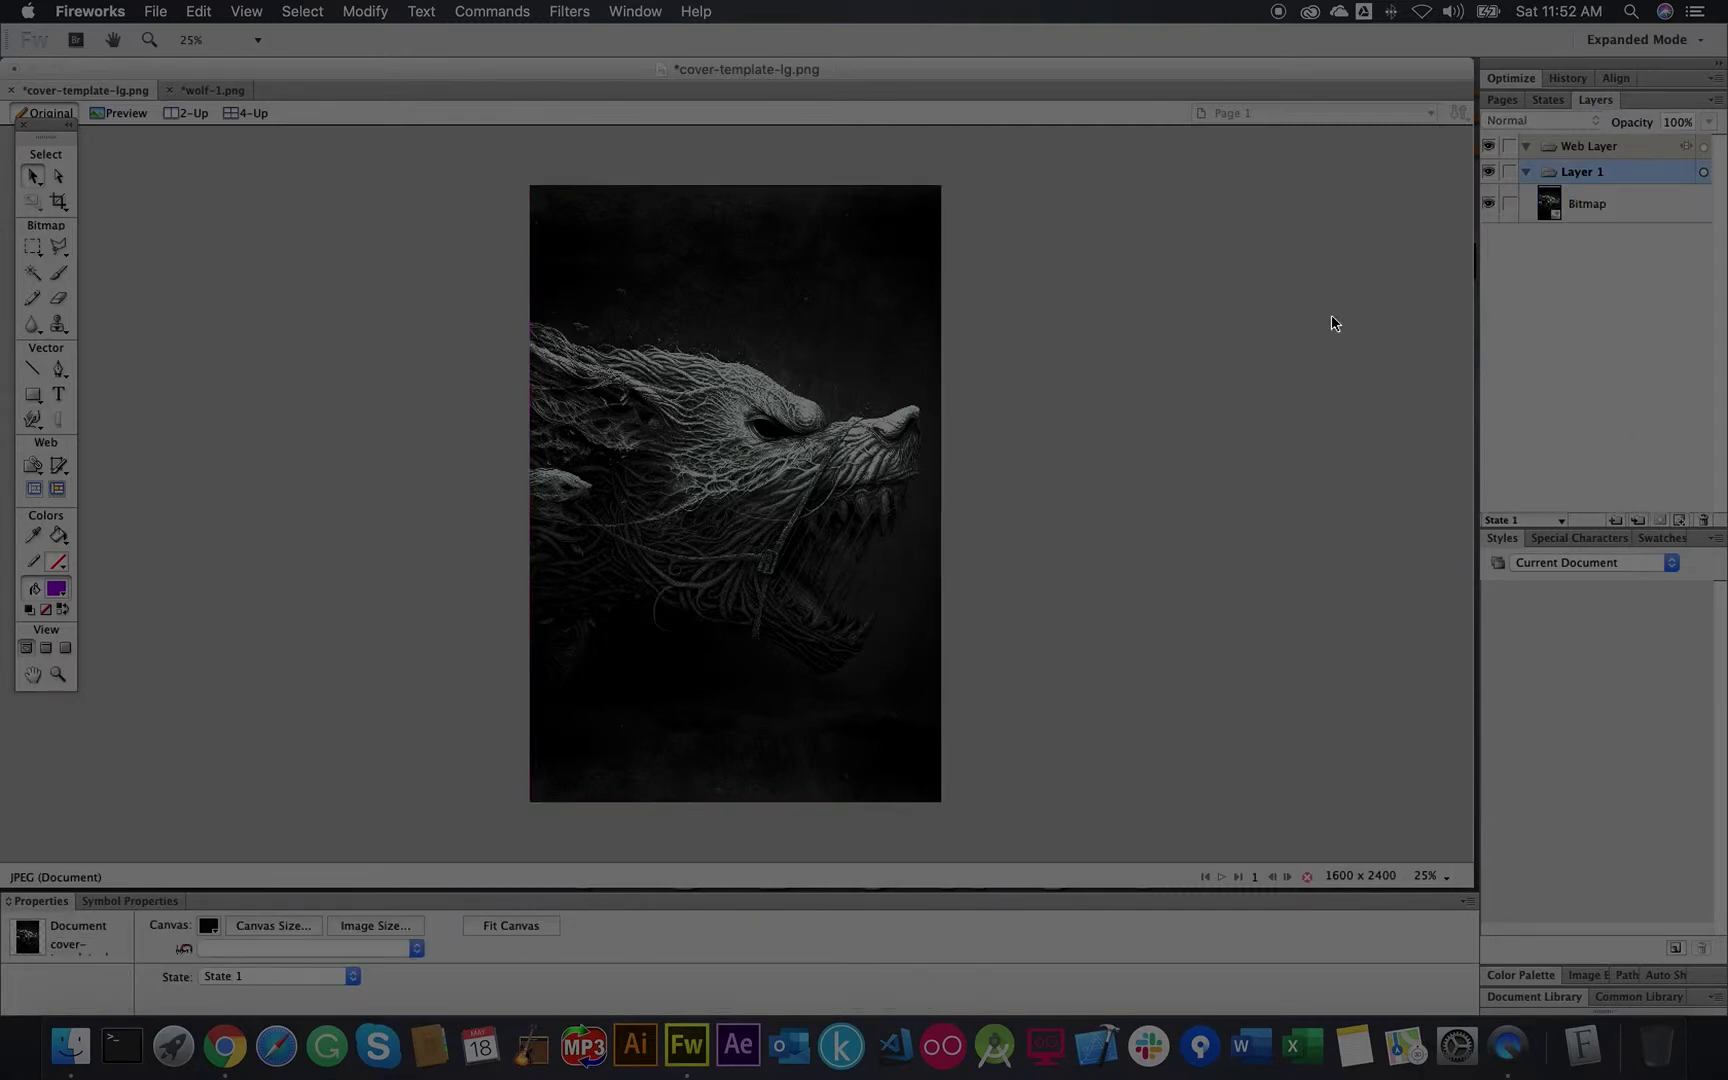
pyautogui.click(1680, 521)
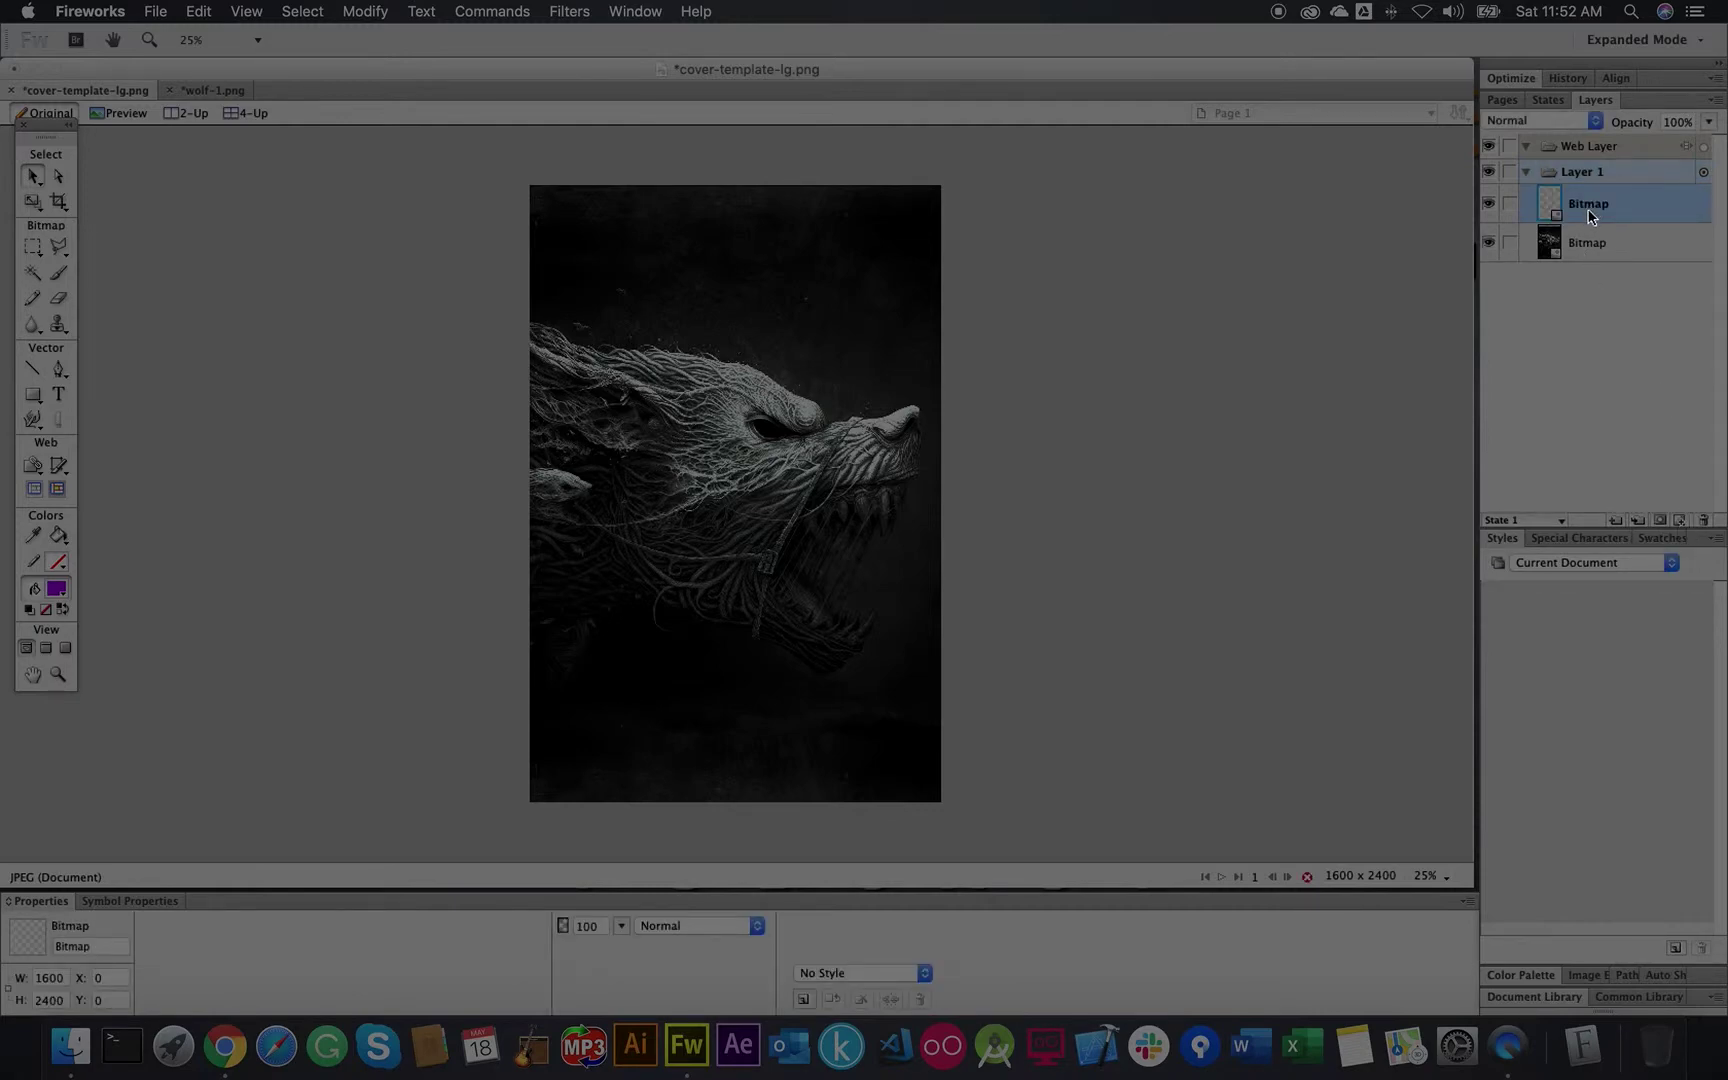
pyautogui.doubleClick(1586, 242)
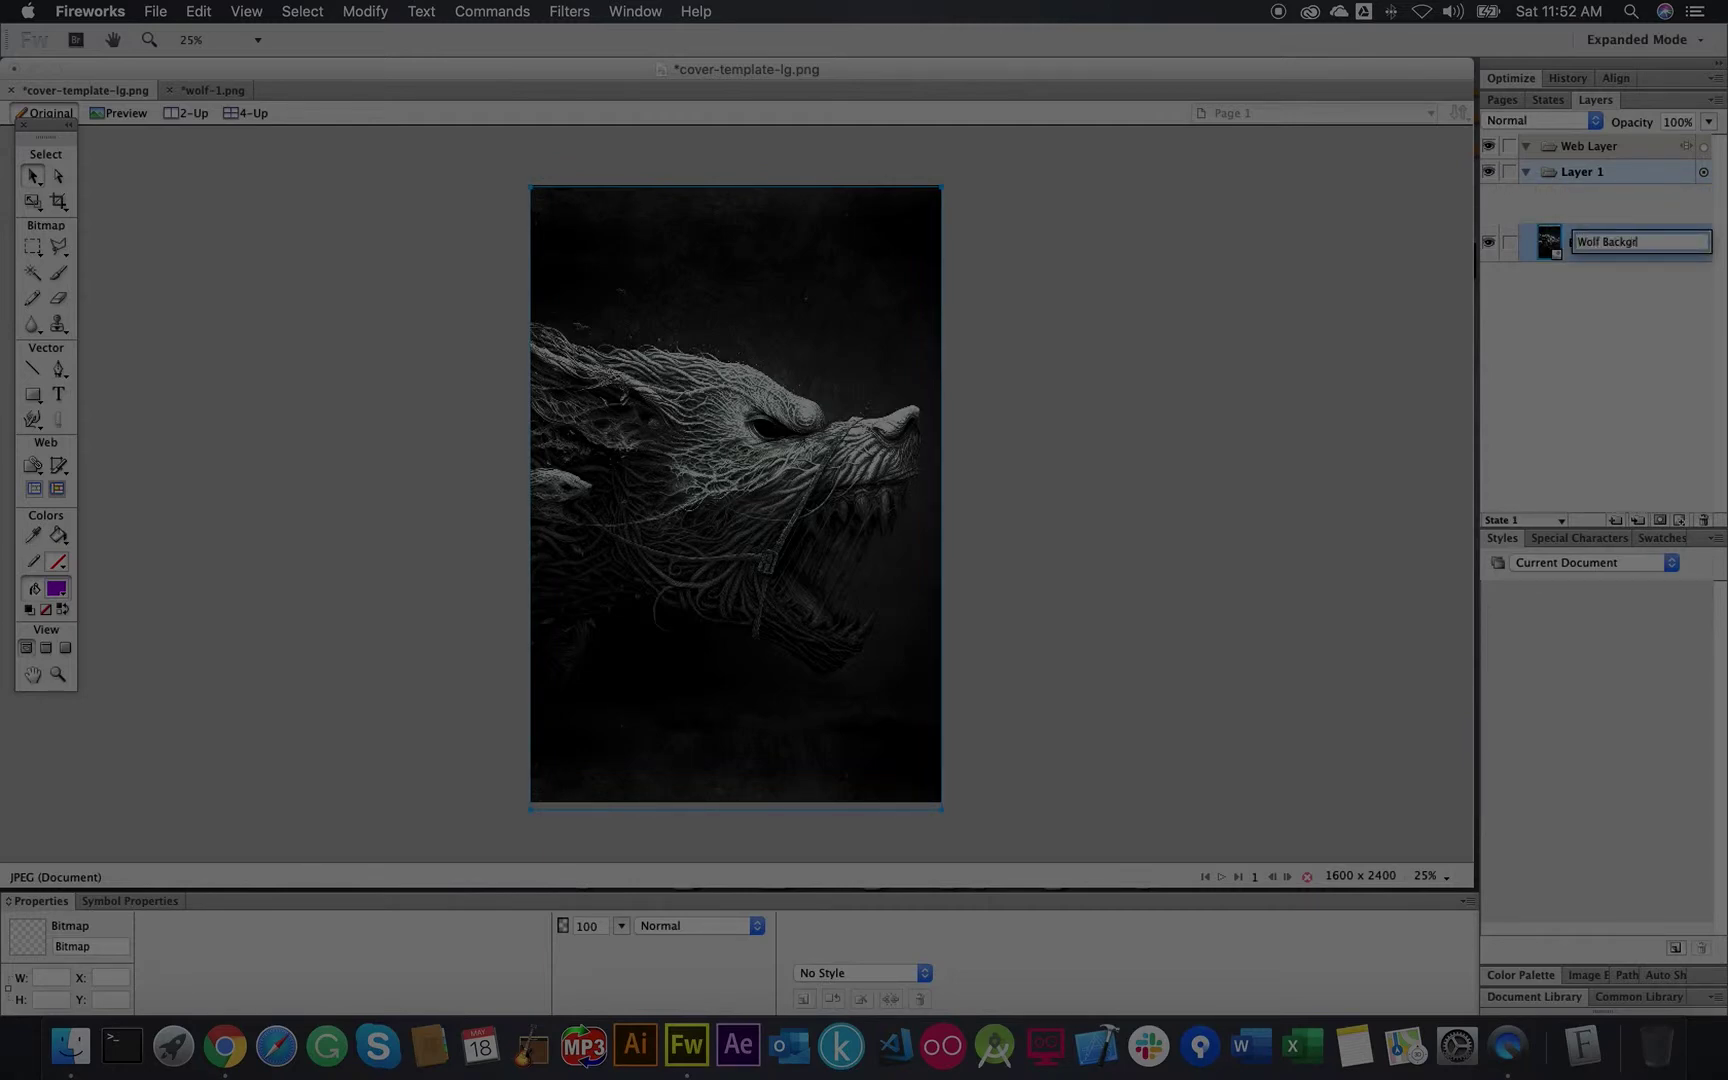
pyautogui.press('Escape')
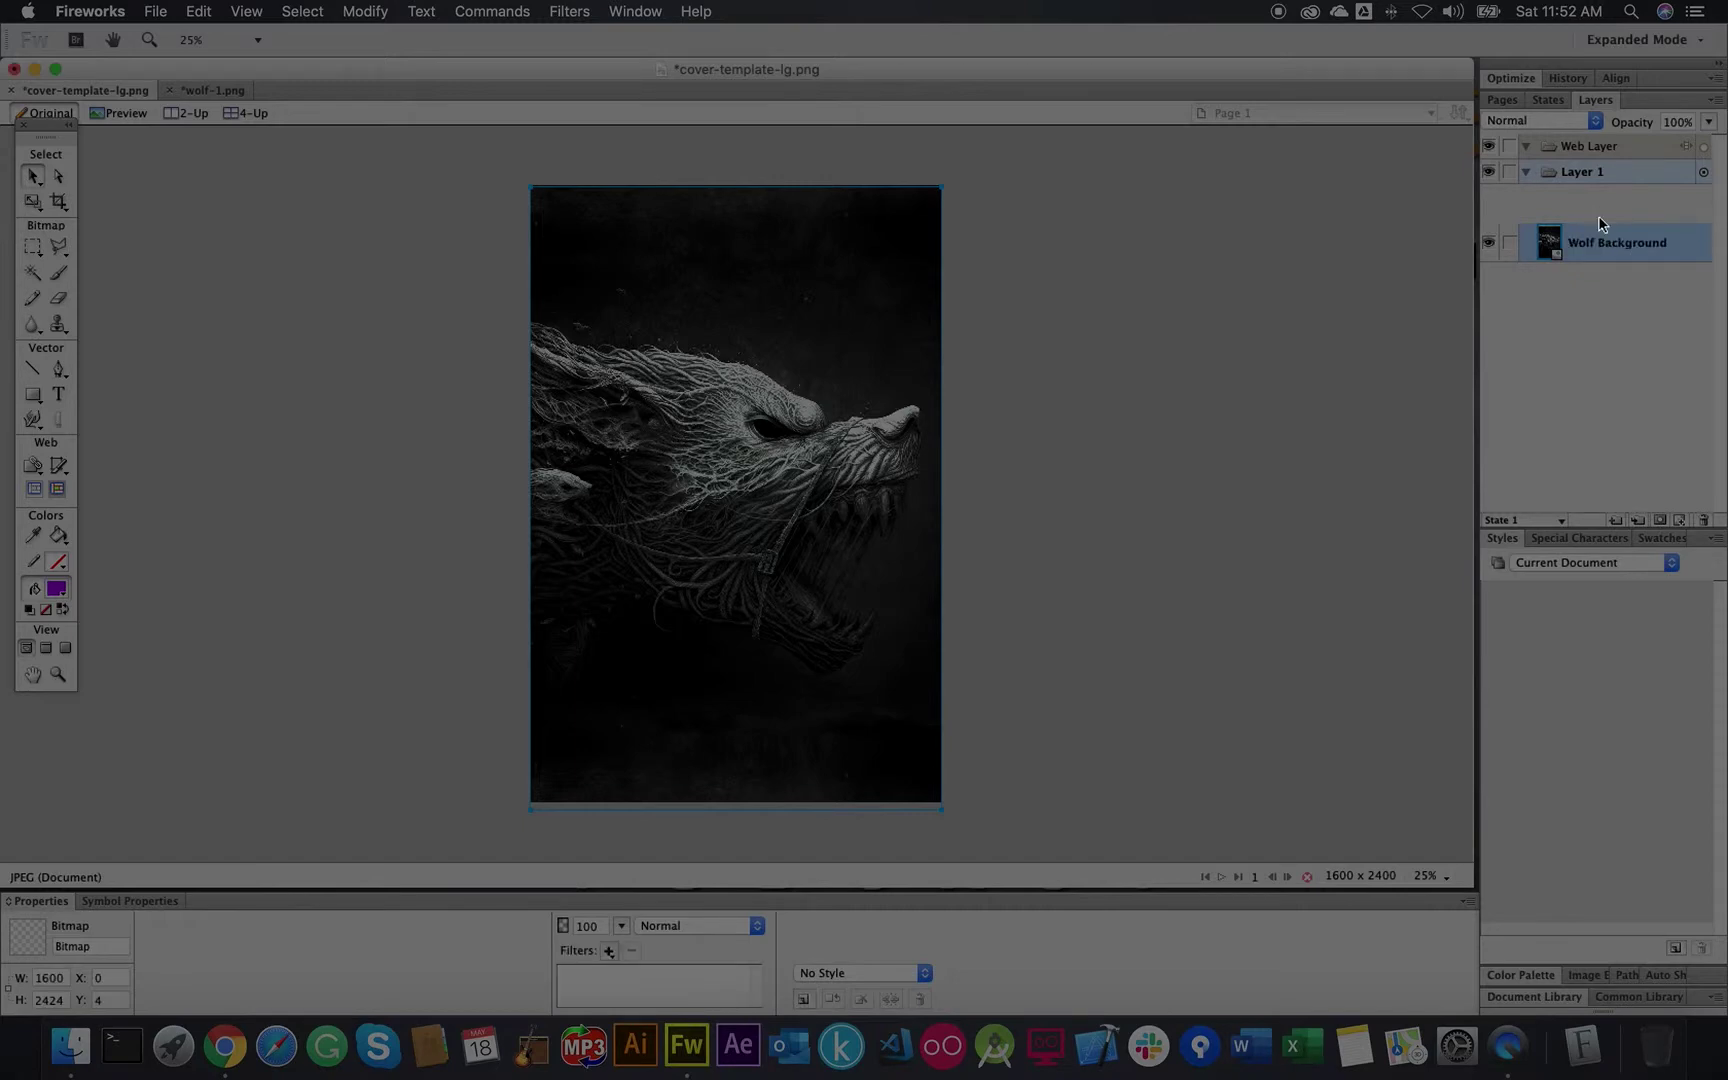
# Step: Add a new empty bitmap above Wolf Background and name it "Title"
pyautogui.click(1680, 521)
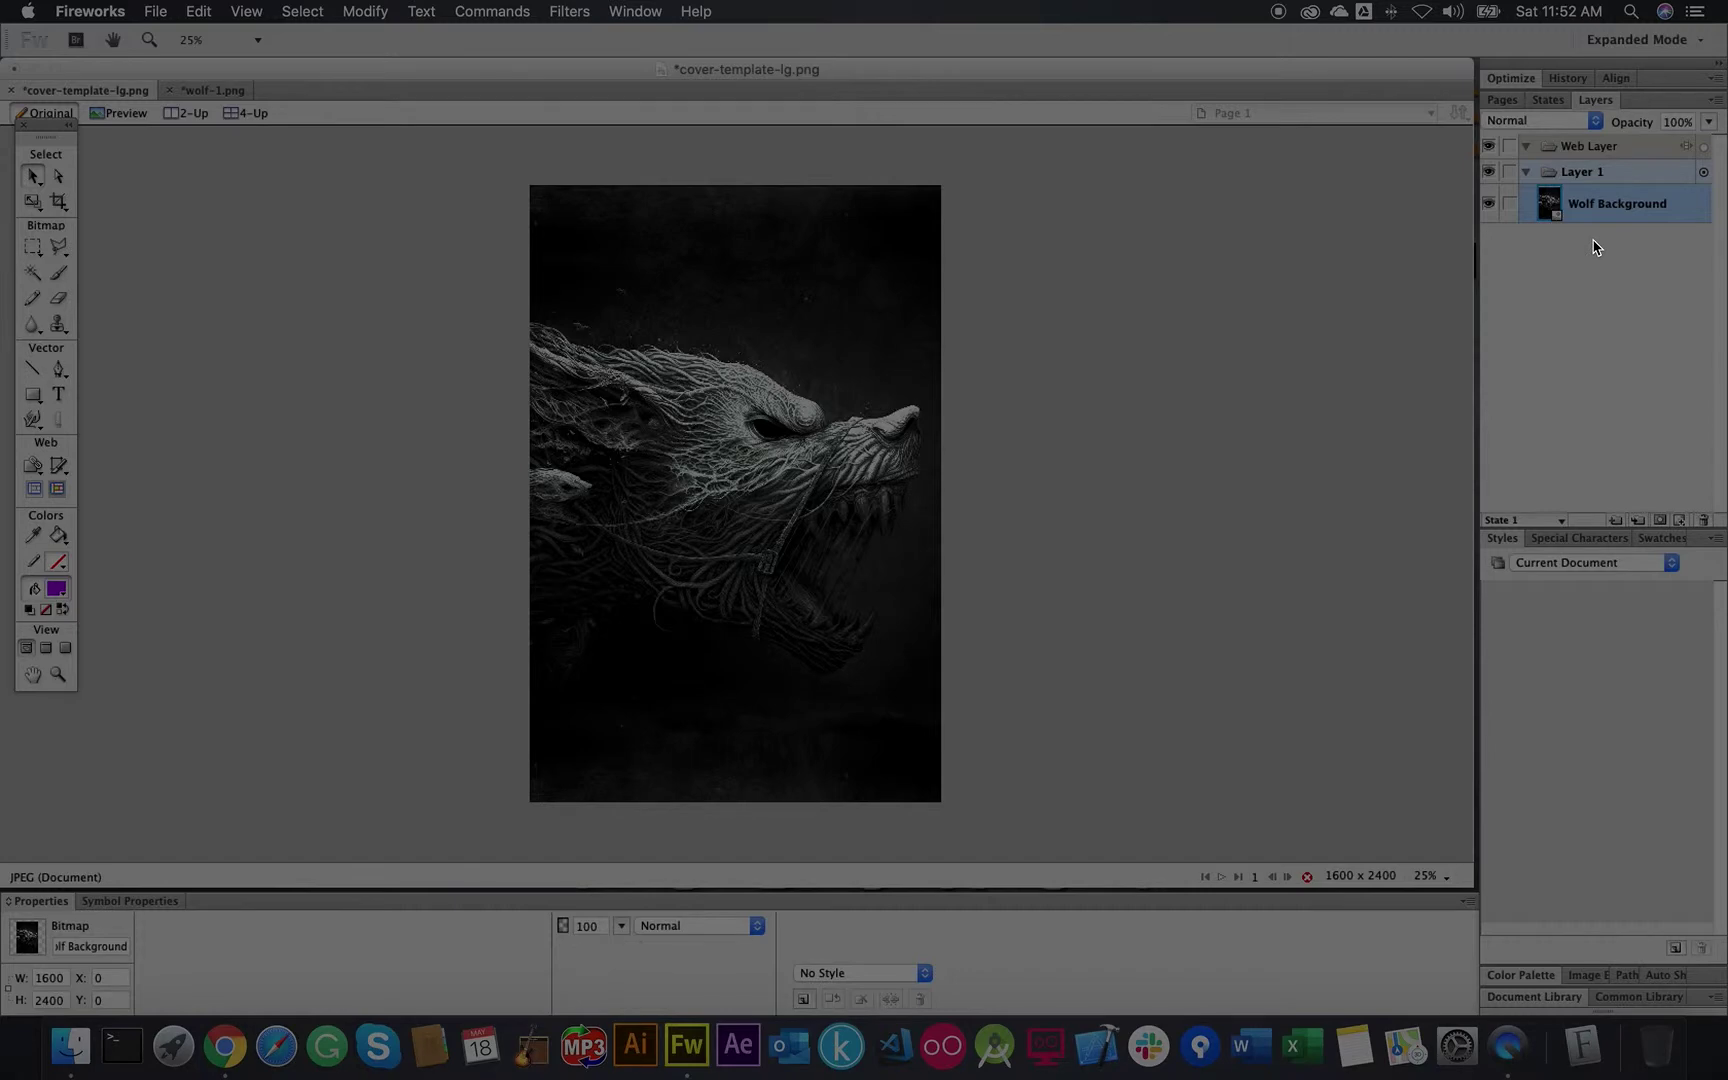
pyautogui.doubleClick(1590, 205)
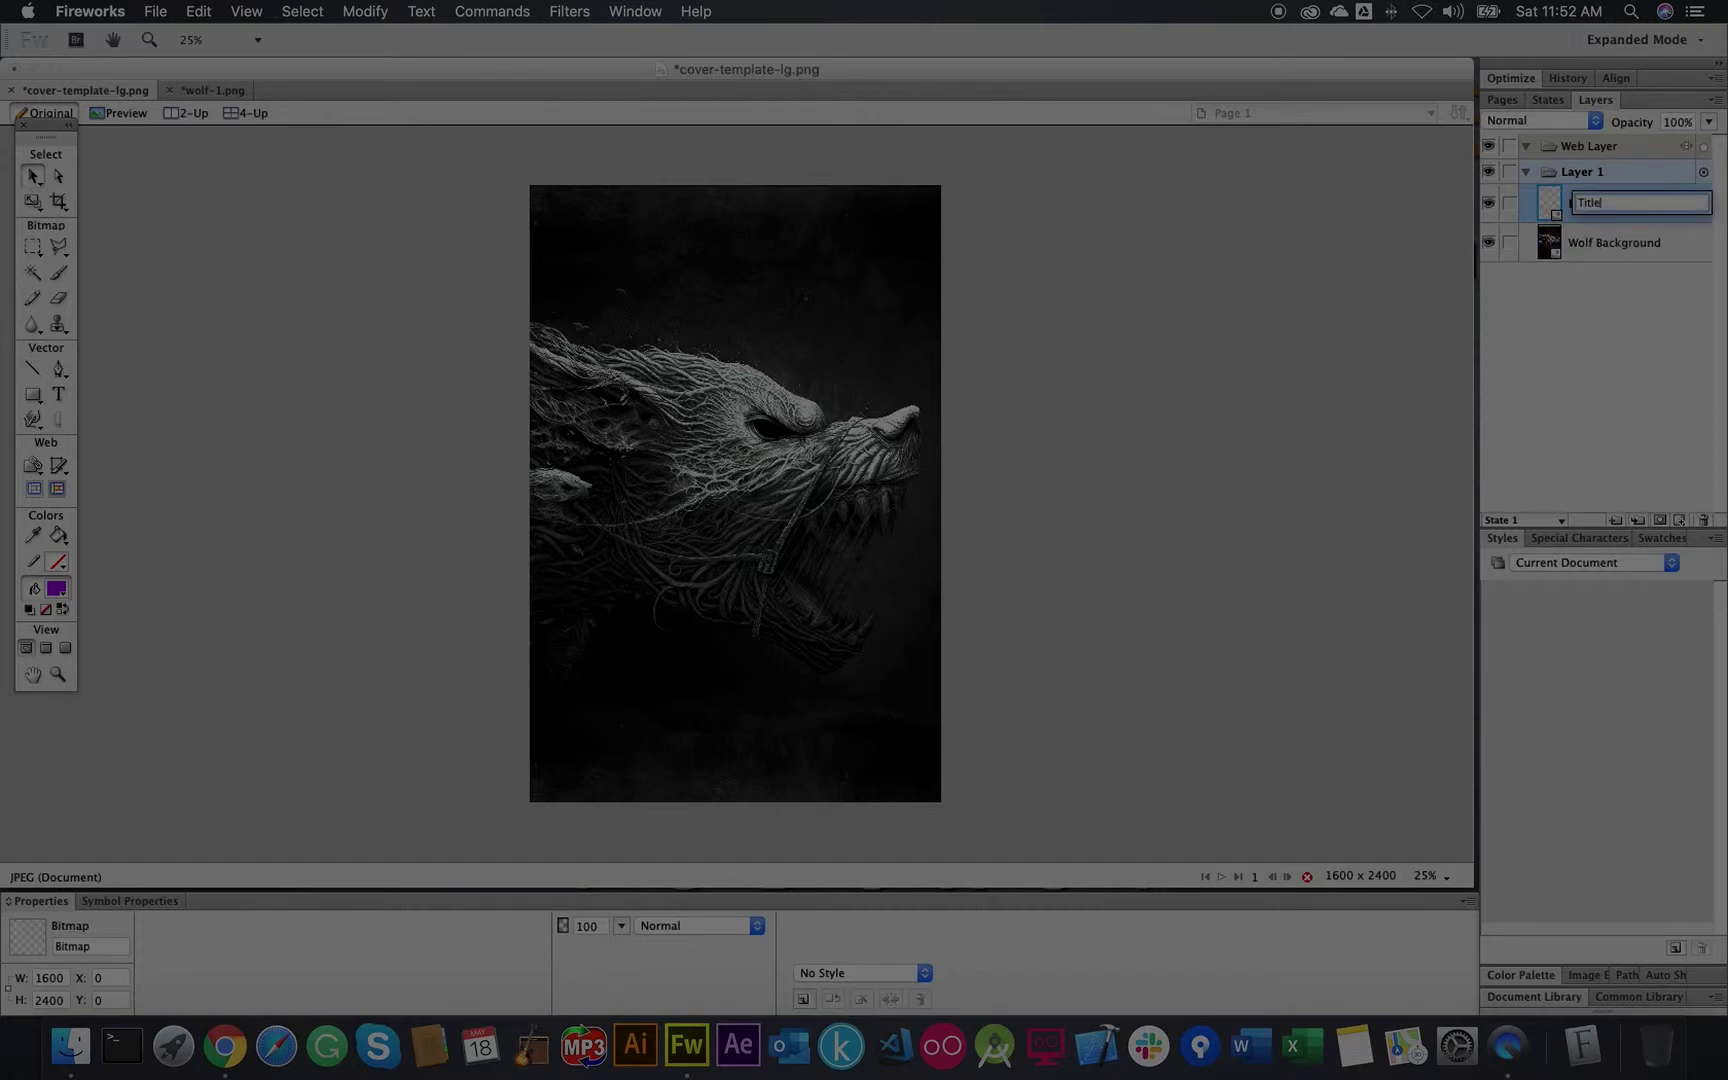
pyautogui.press('Escape')
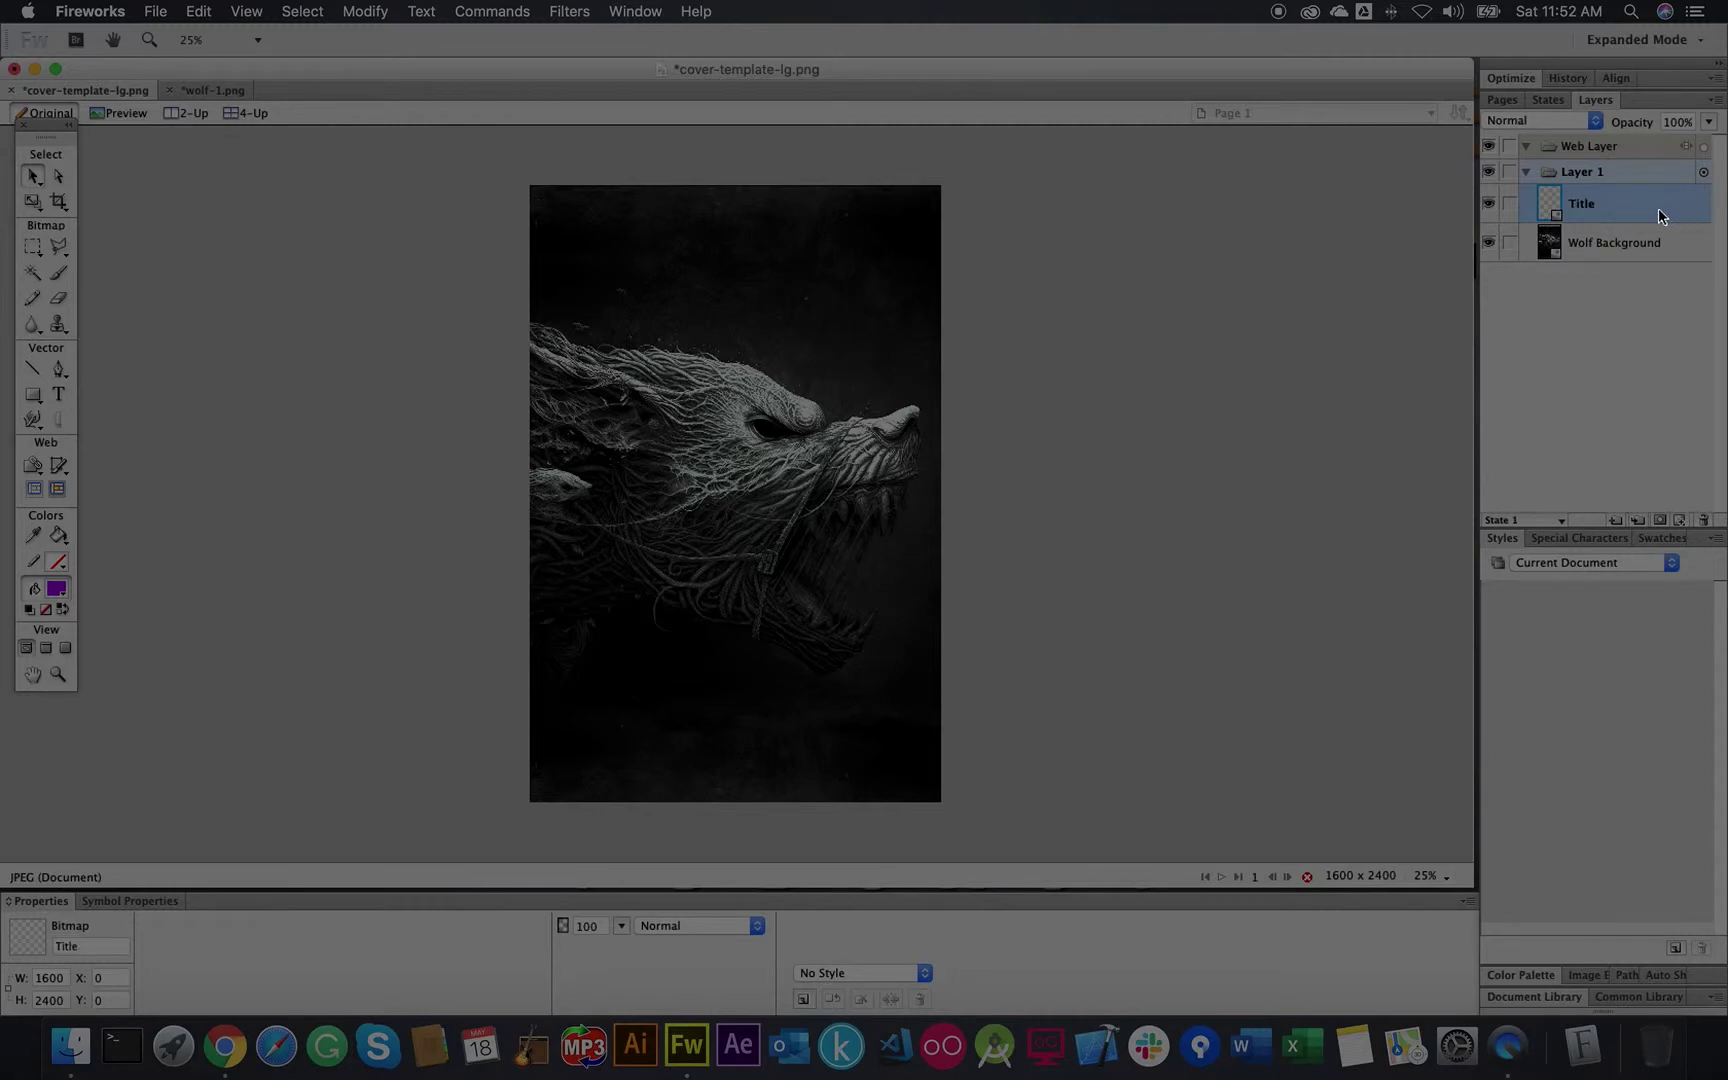
# Step: Add the text "Wolfman" above the wolf's head at about X 190, Y 394, and set its font size to 96
pyautogui.click(58, 399)
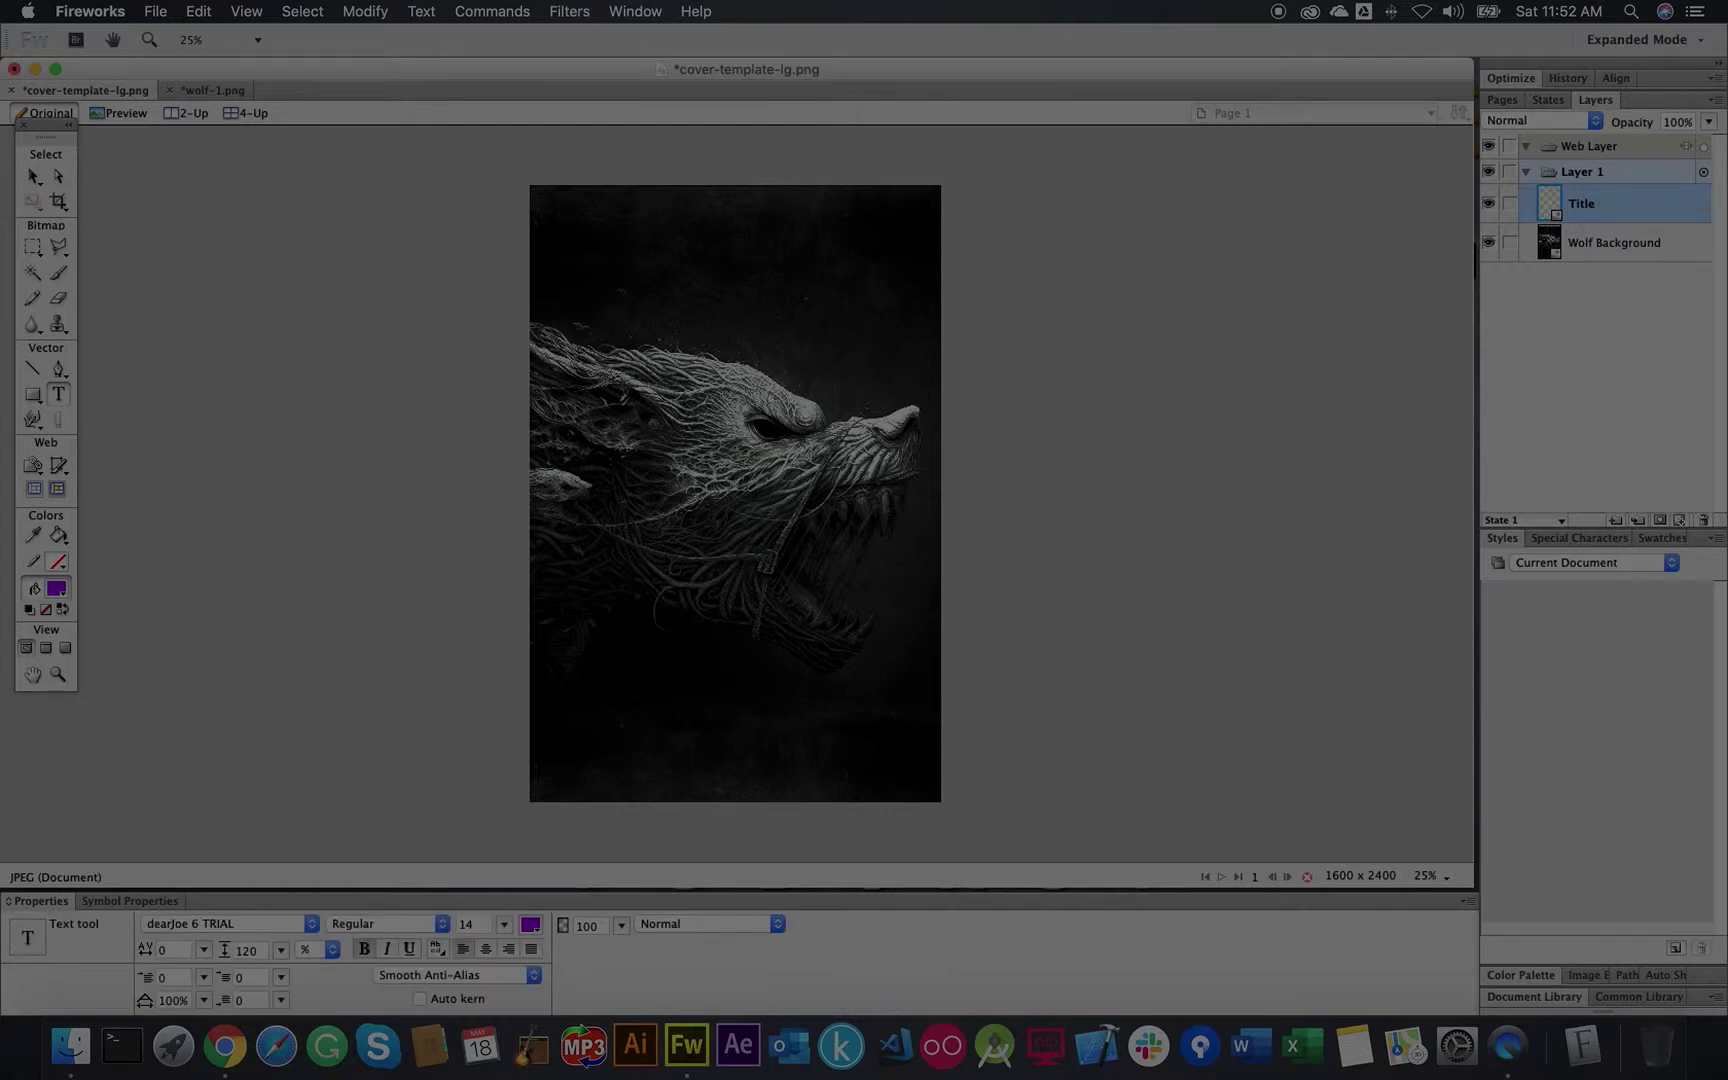
pyautogui.click(580, 289)
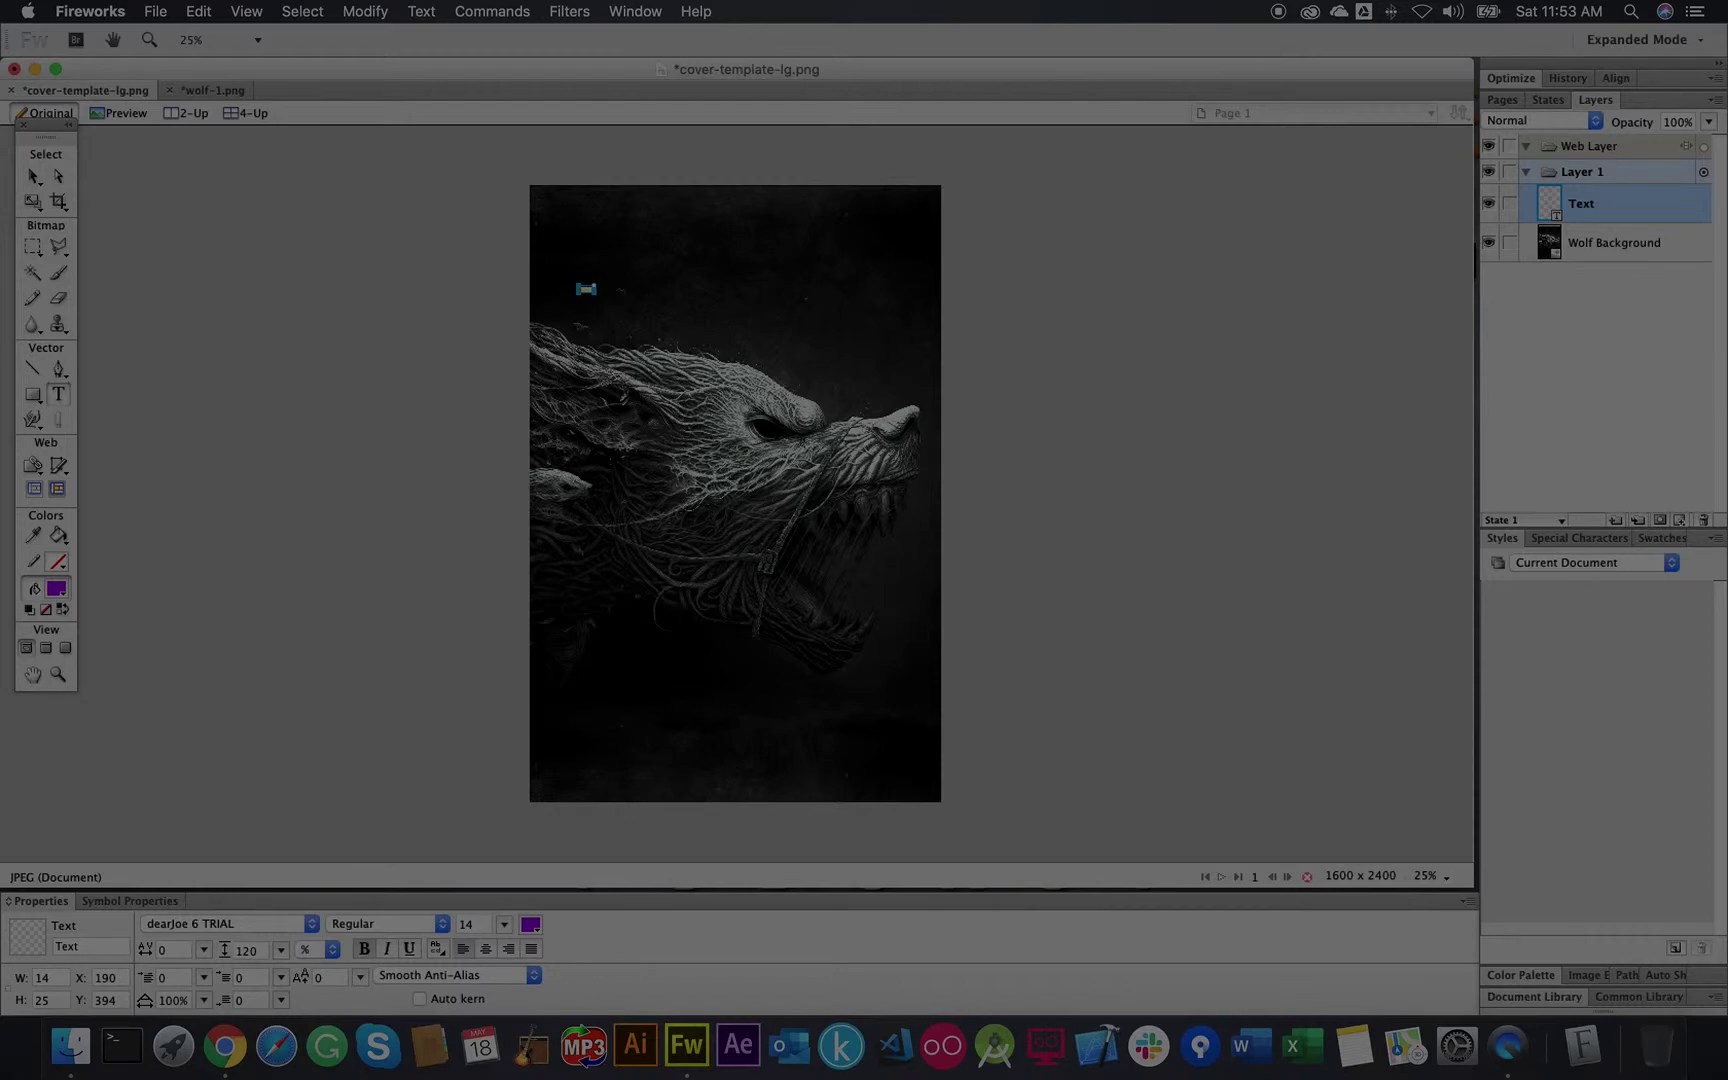
pyautogui.click(506, 925)
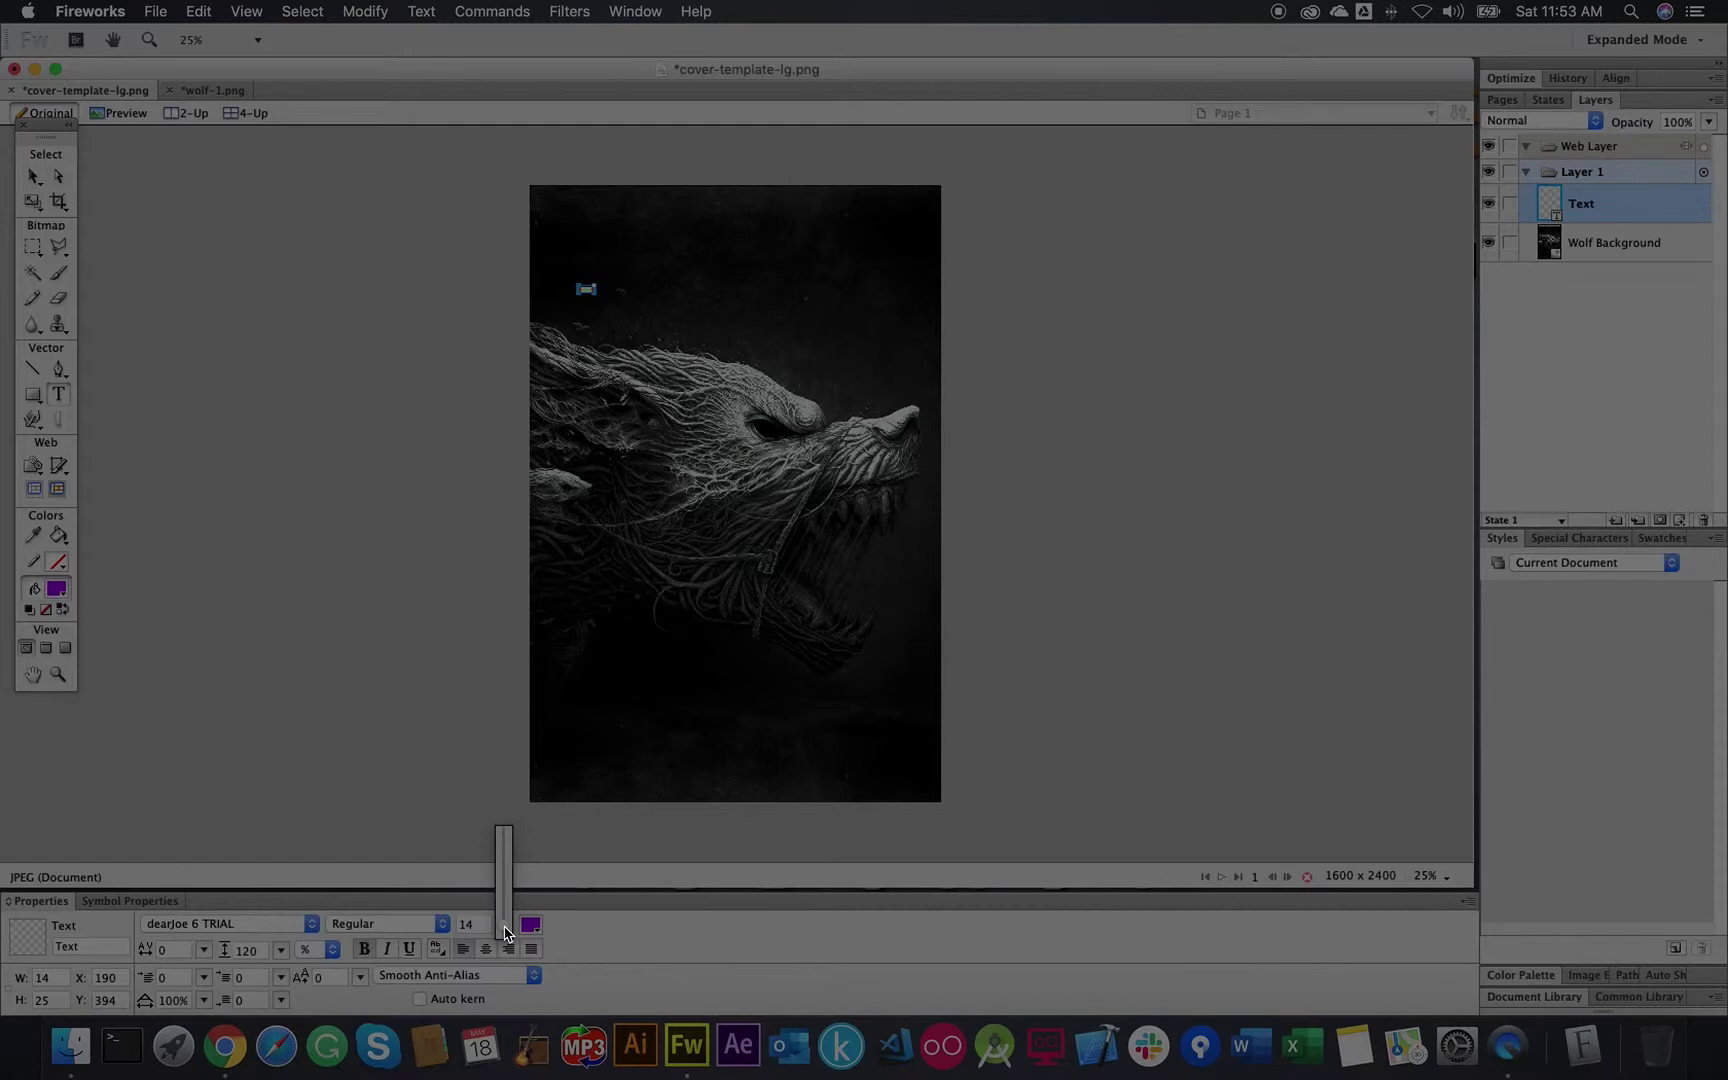
pyautogui.moveTo(506, 933); pyautogui.dragTo(510, 816)
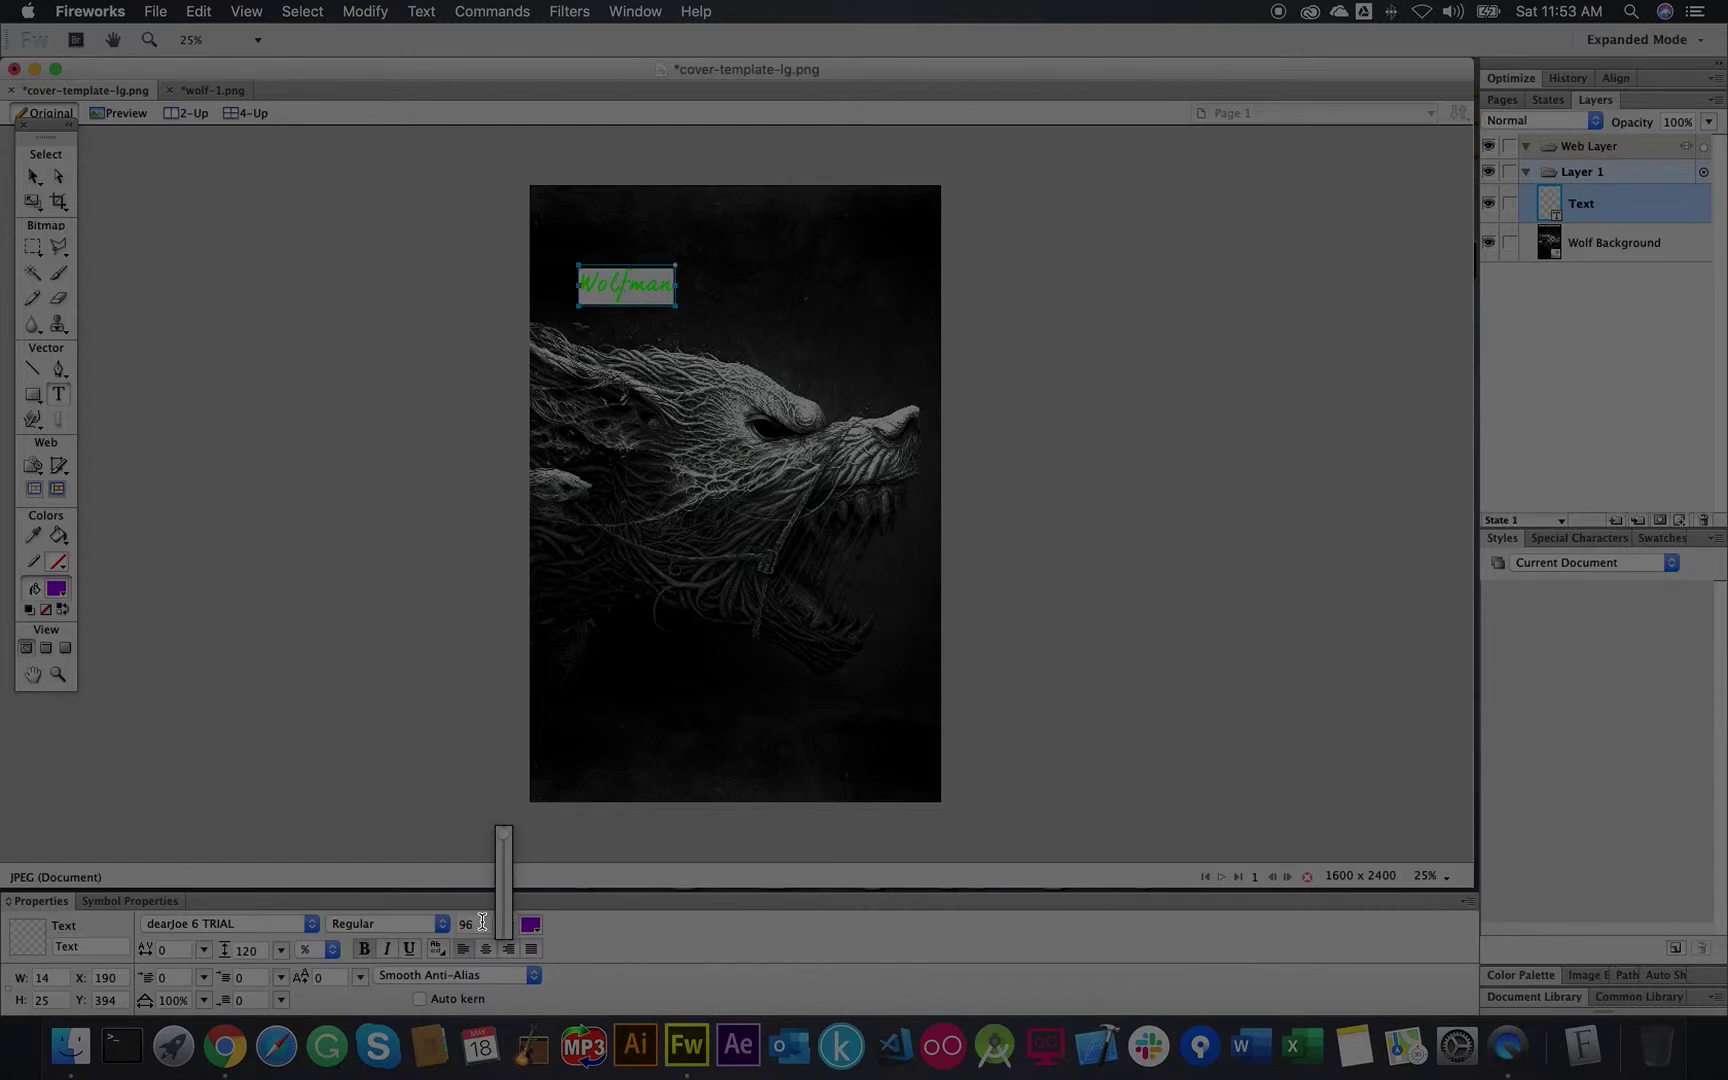
# Step: Set the Wolfman title's font size to 200 and move it to about X 310, Y 109
pyautogui.click(482, 921)
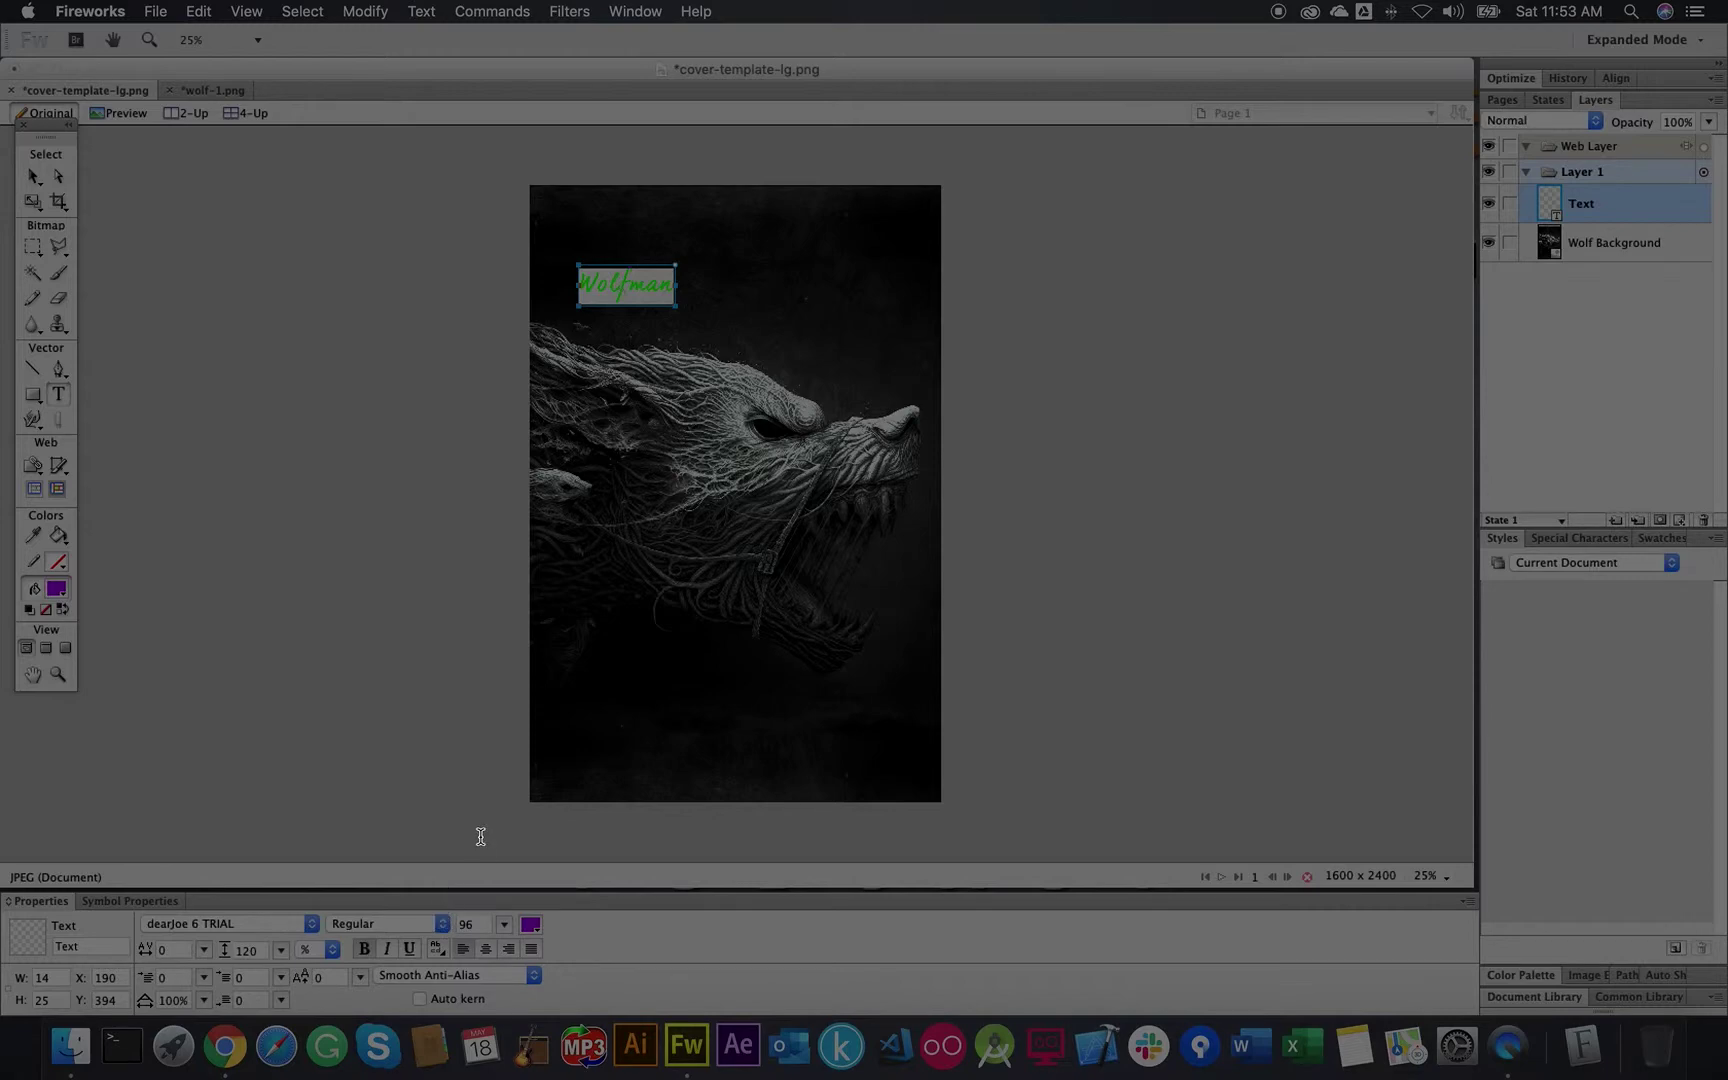
pyautogui.write('200')
pyautogui.click(633, 307)
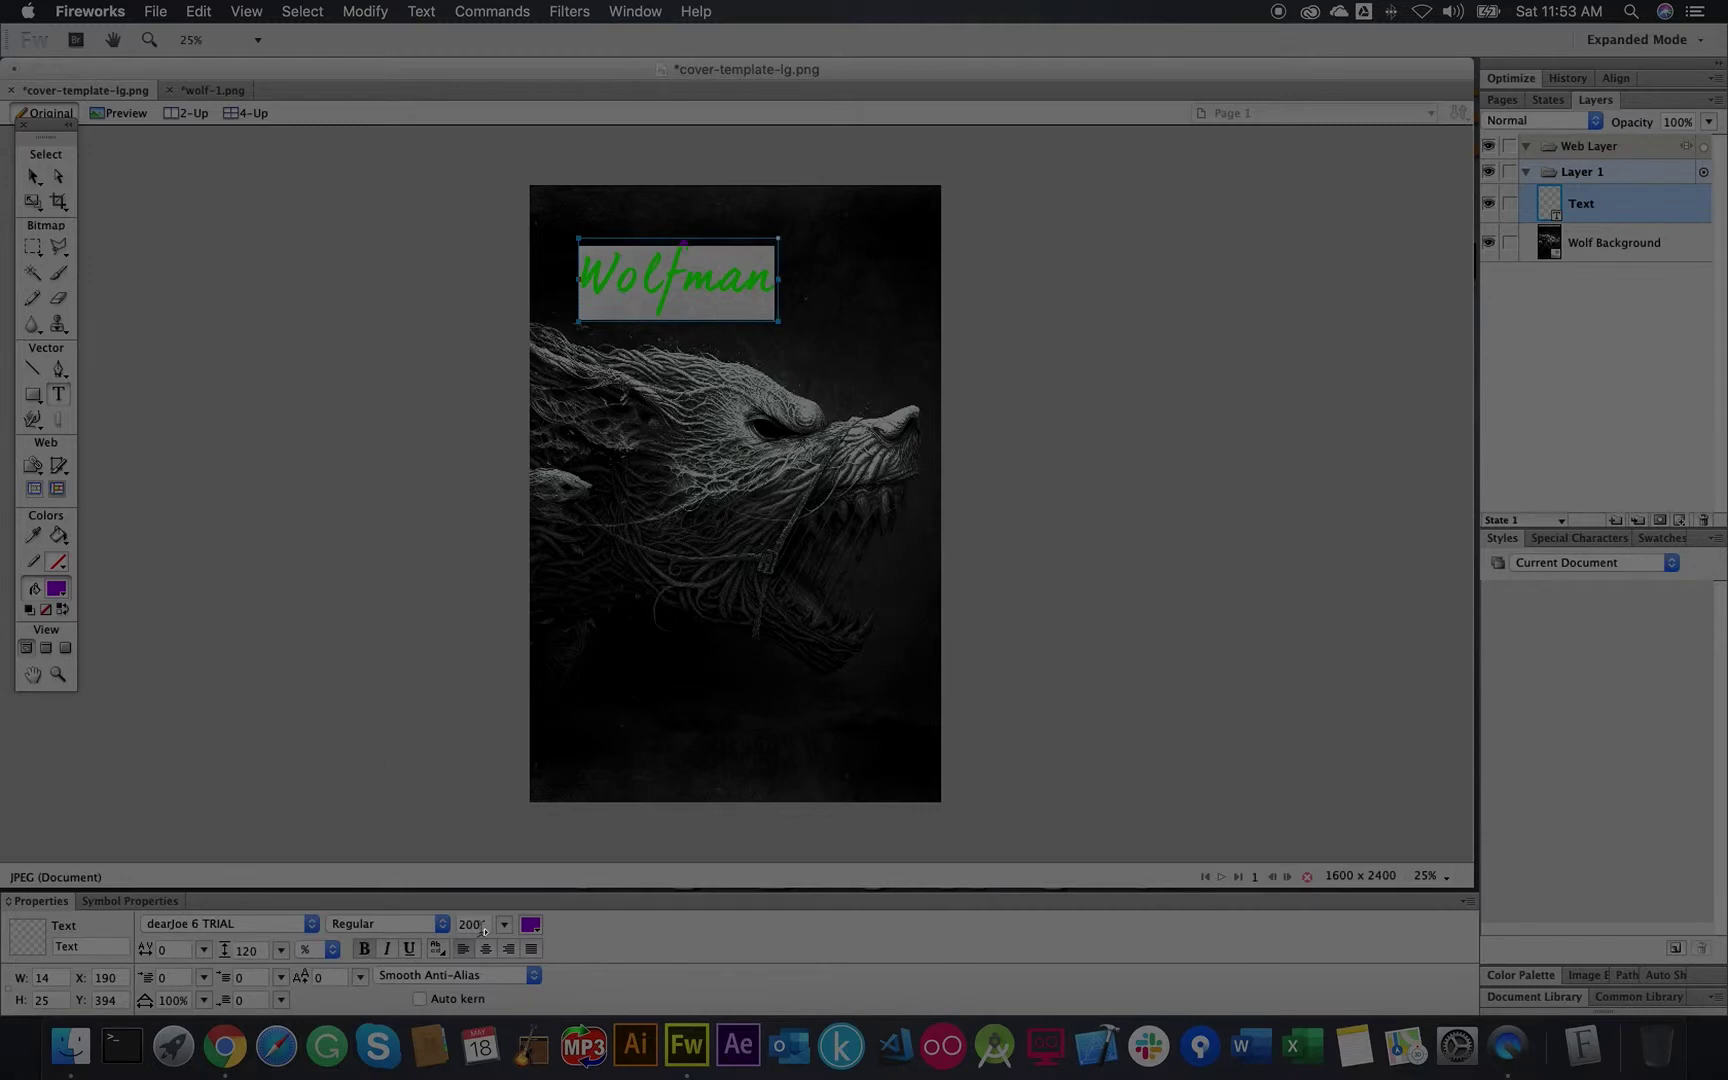
pyautogui.click(40, 181)
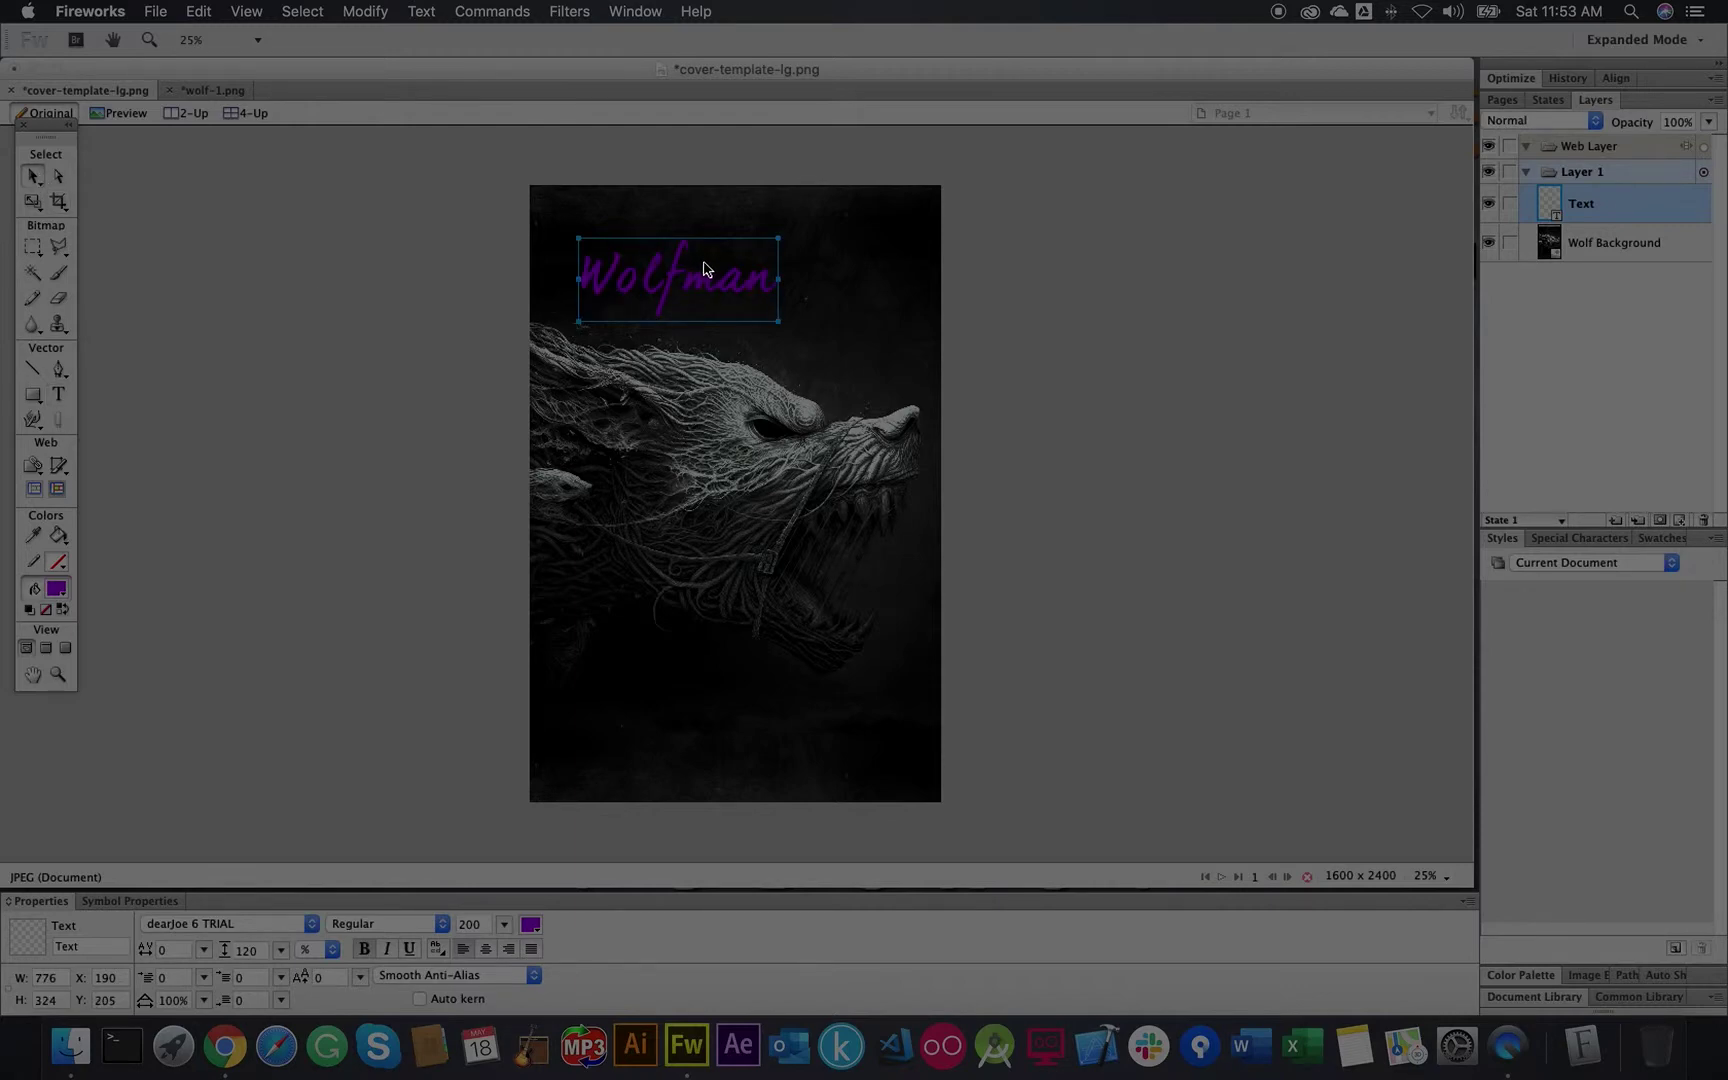
pyautogui.moveTo(704, 269); pyautogui.dragTo(698, 284)
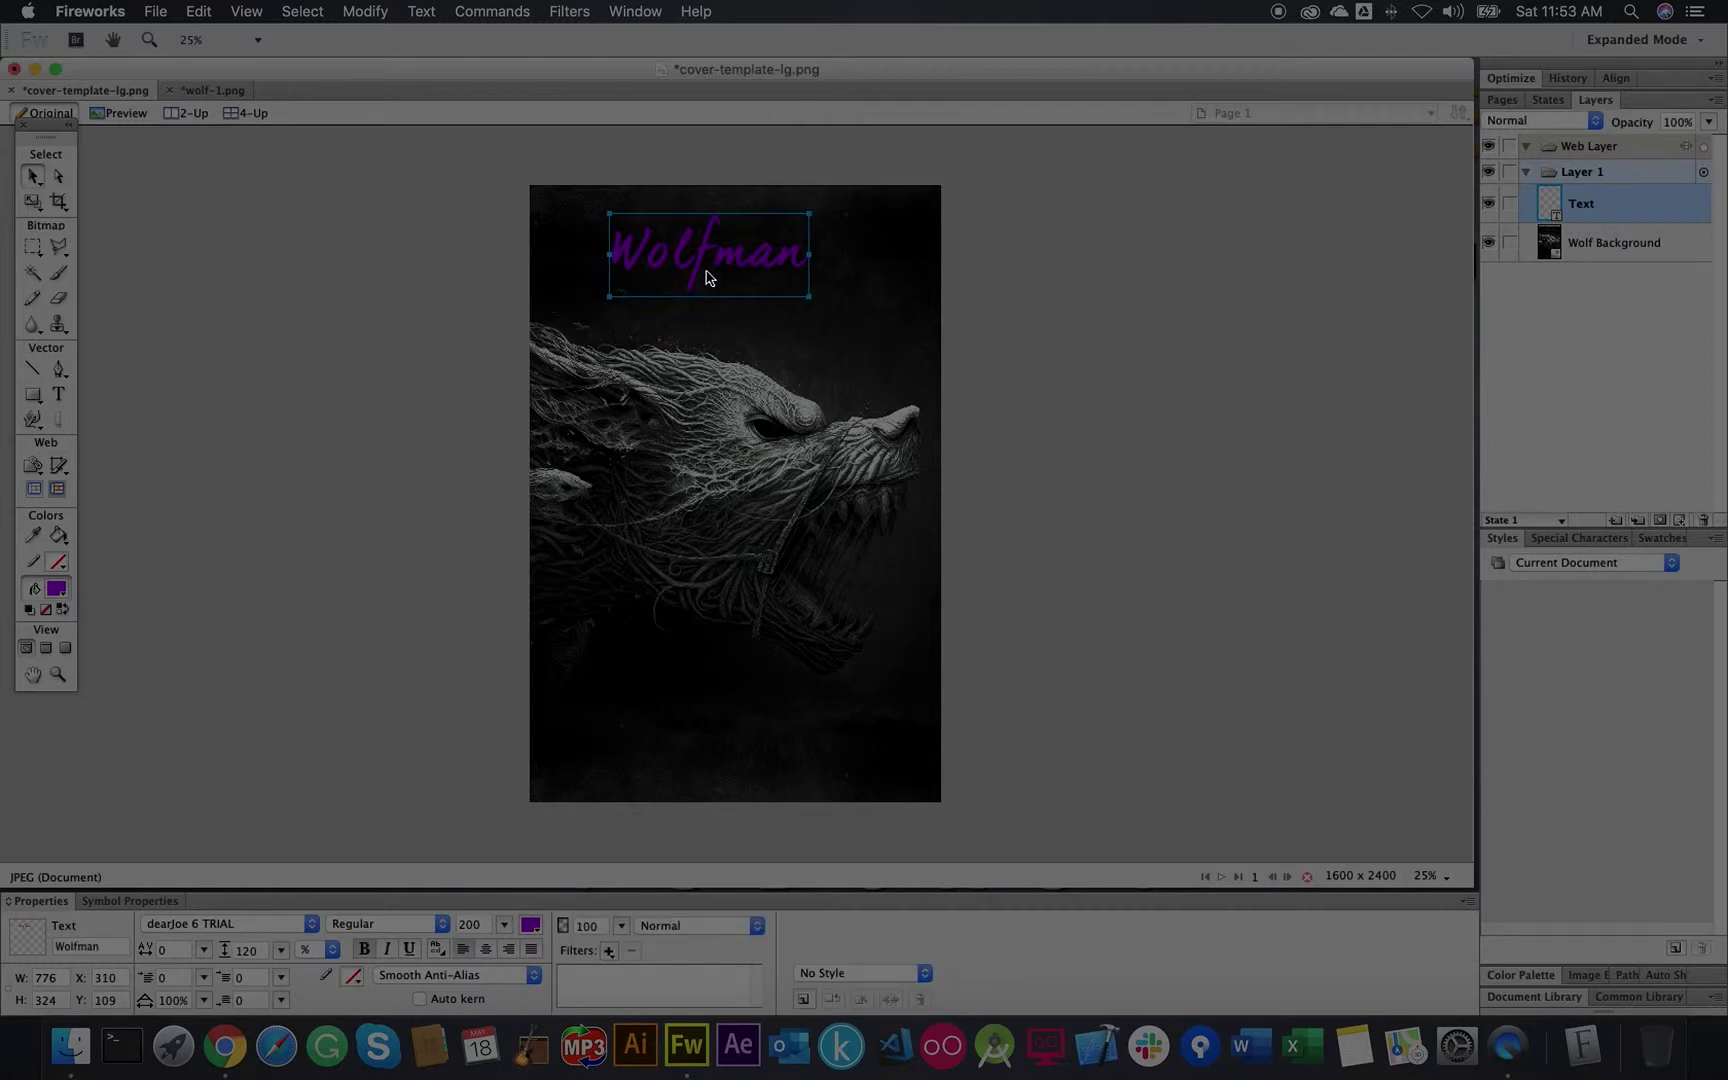
# Step: Change the title's font to Cenobyte and reposition it near the cover's upper edge at about X 203, Y 65
pyautogui.click(312, 929)
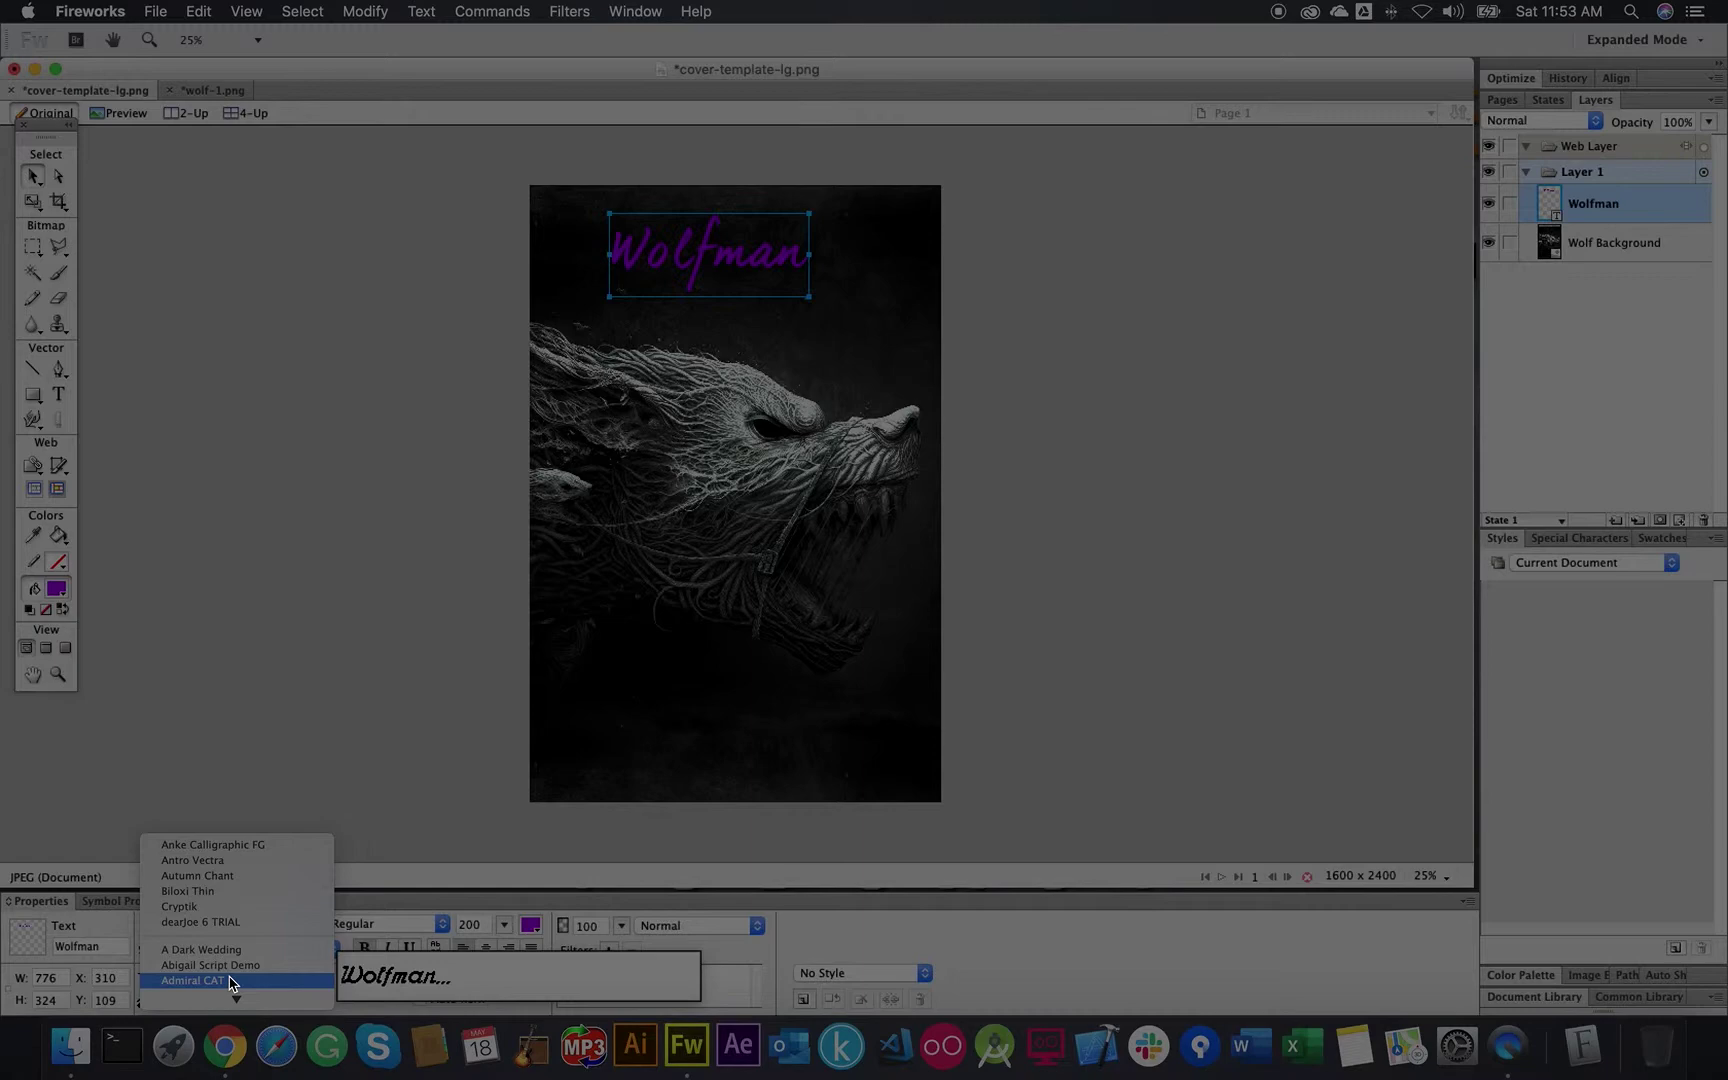
pyautogui.scroll(-6, 230, 983)
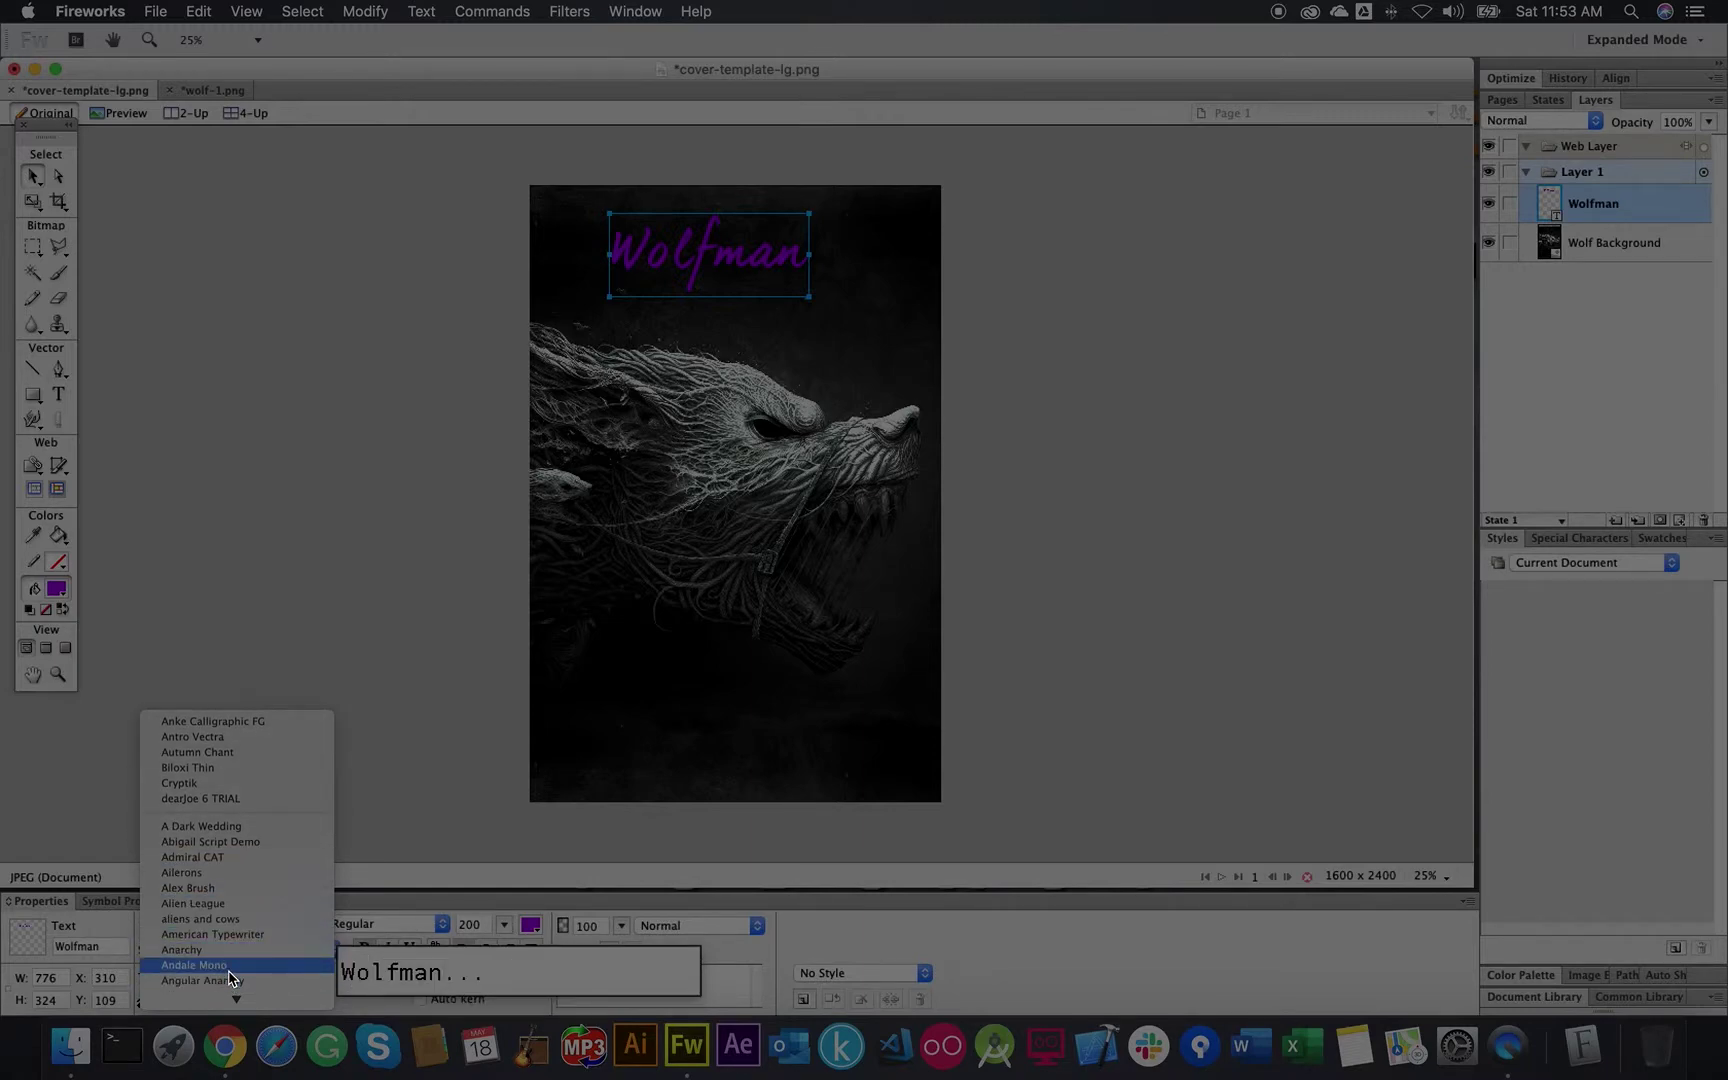
pyautogui.scroll(-4, 230, 978)
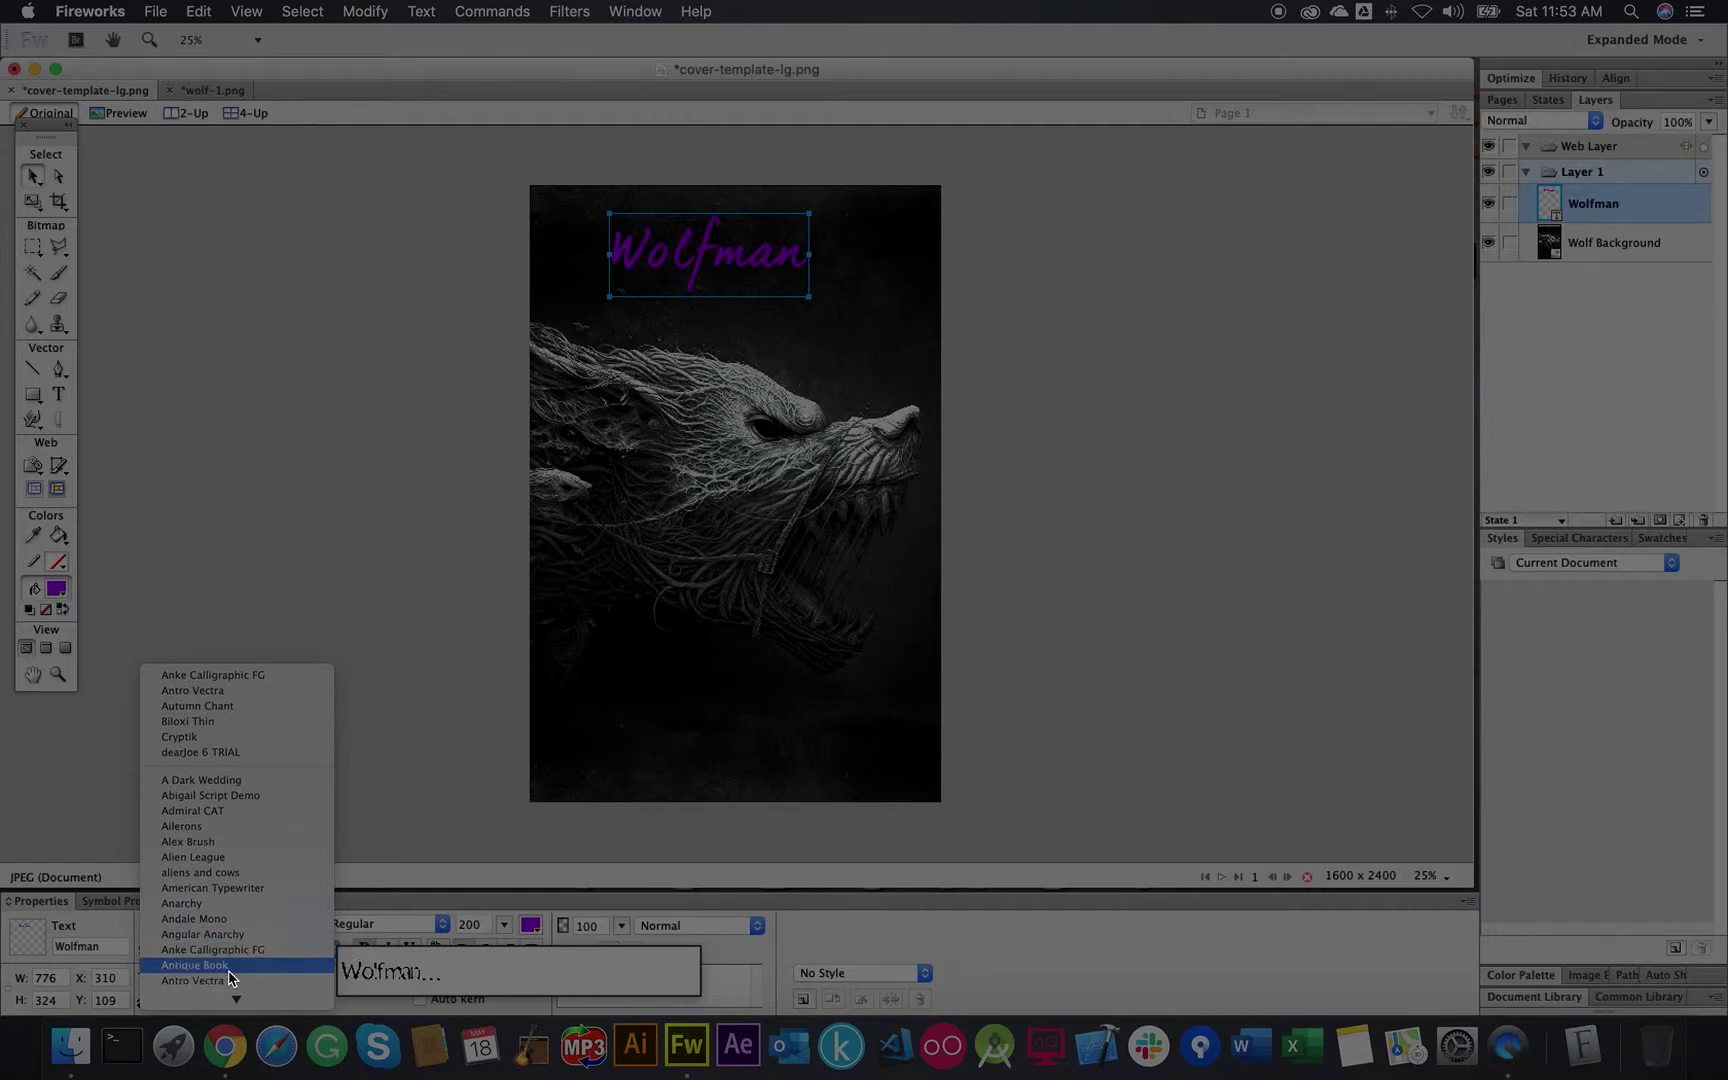
pyautogui.scroll(-1, 230, 978)
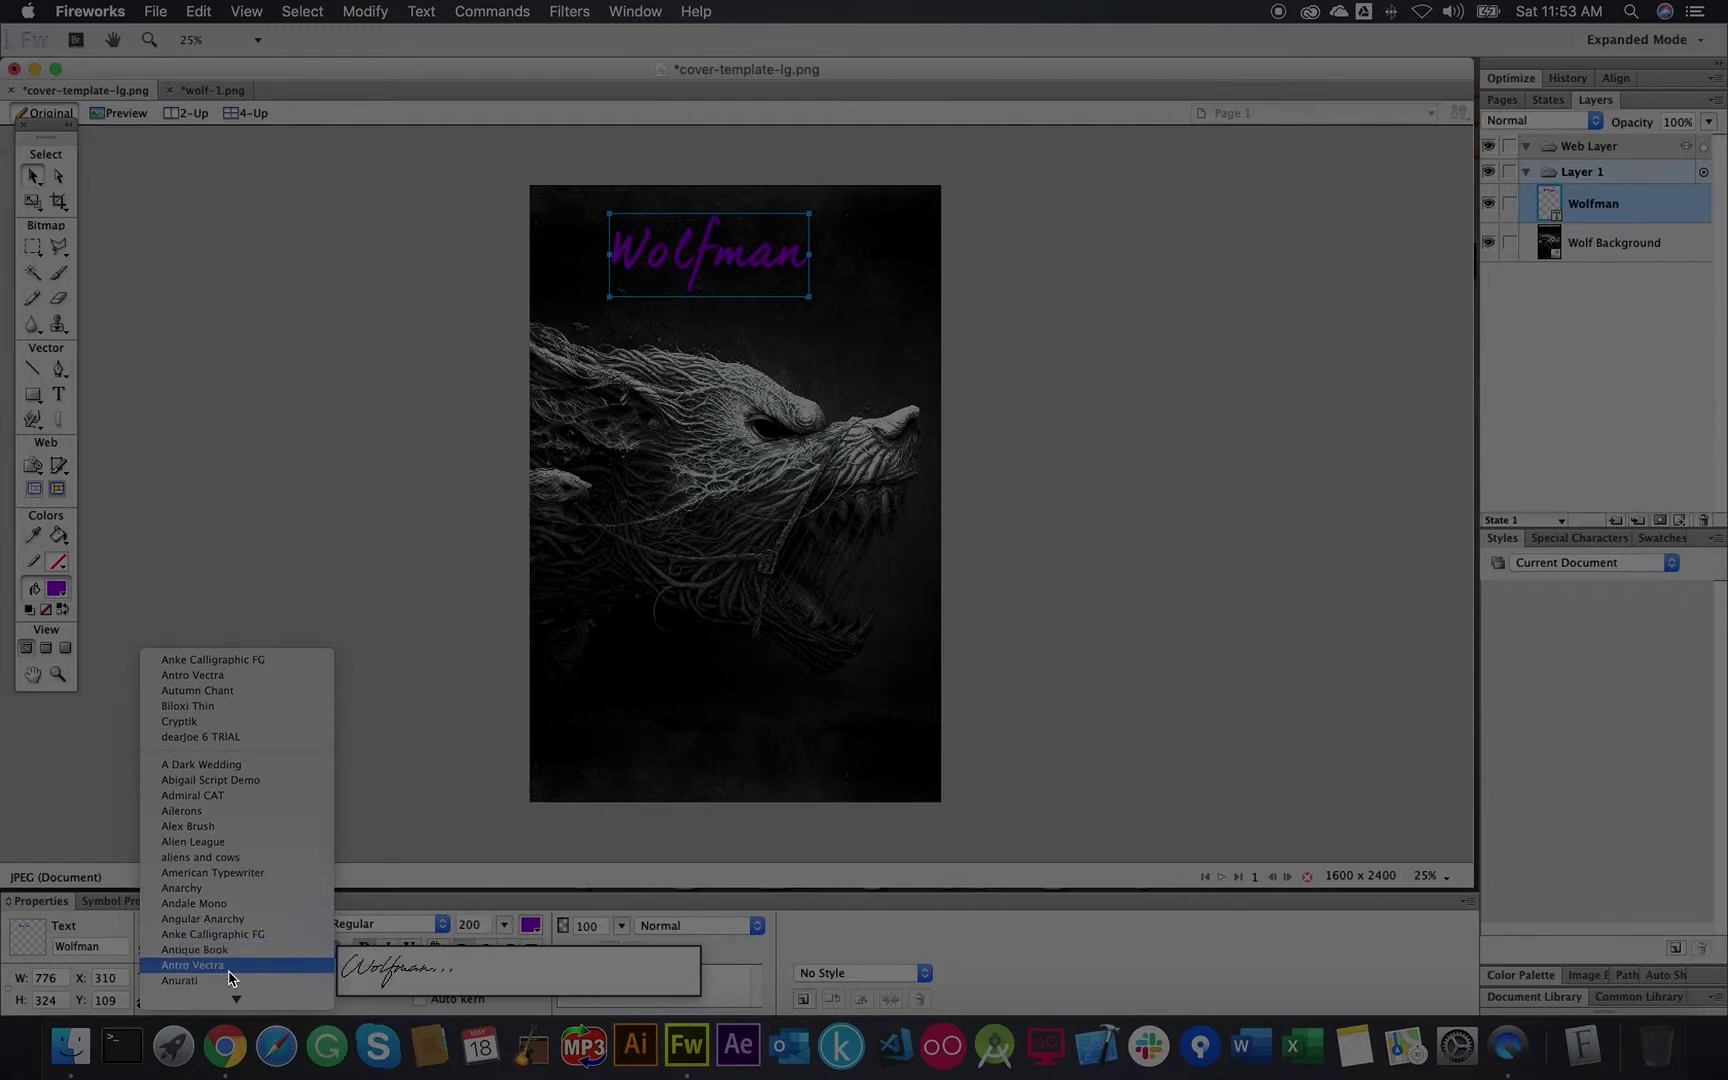
pyautogui.scroll(-2, 230, 978)
pyautogui.scroll(-6, 230, 978)
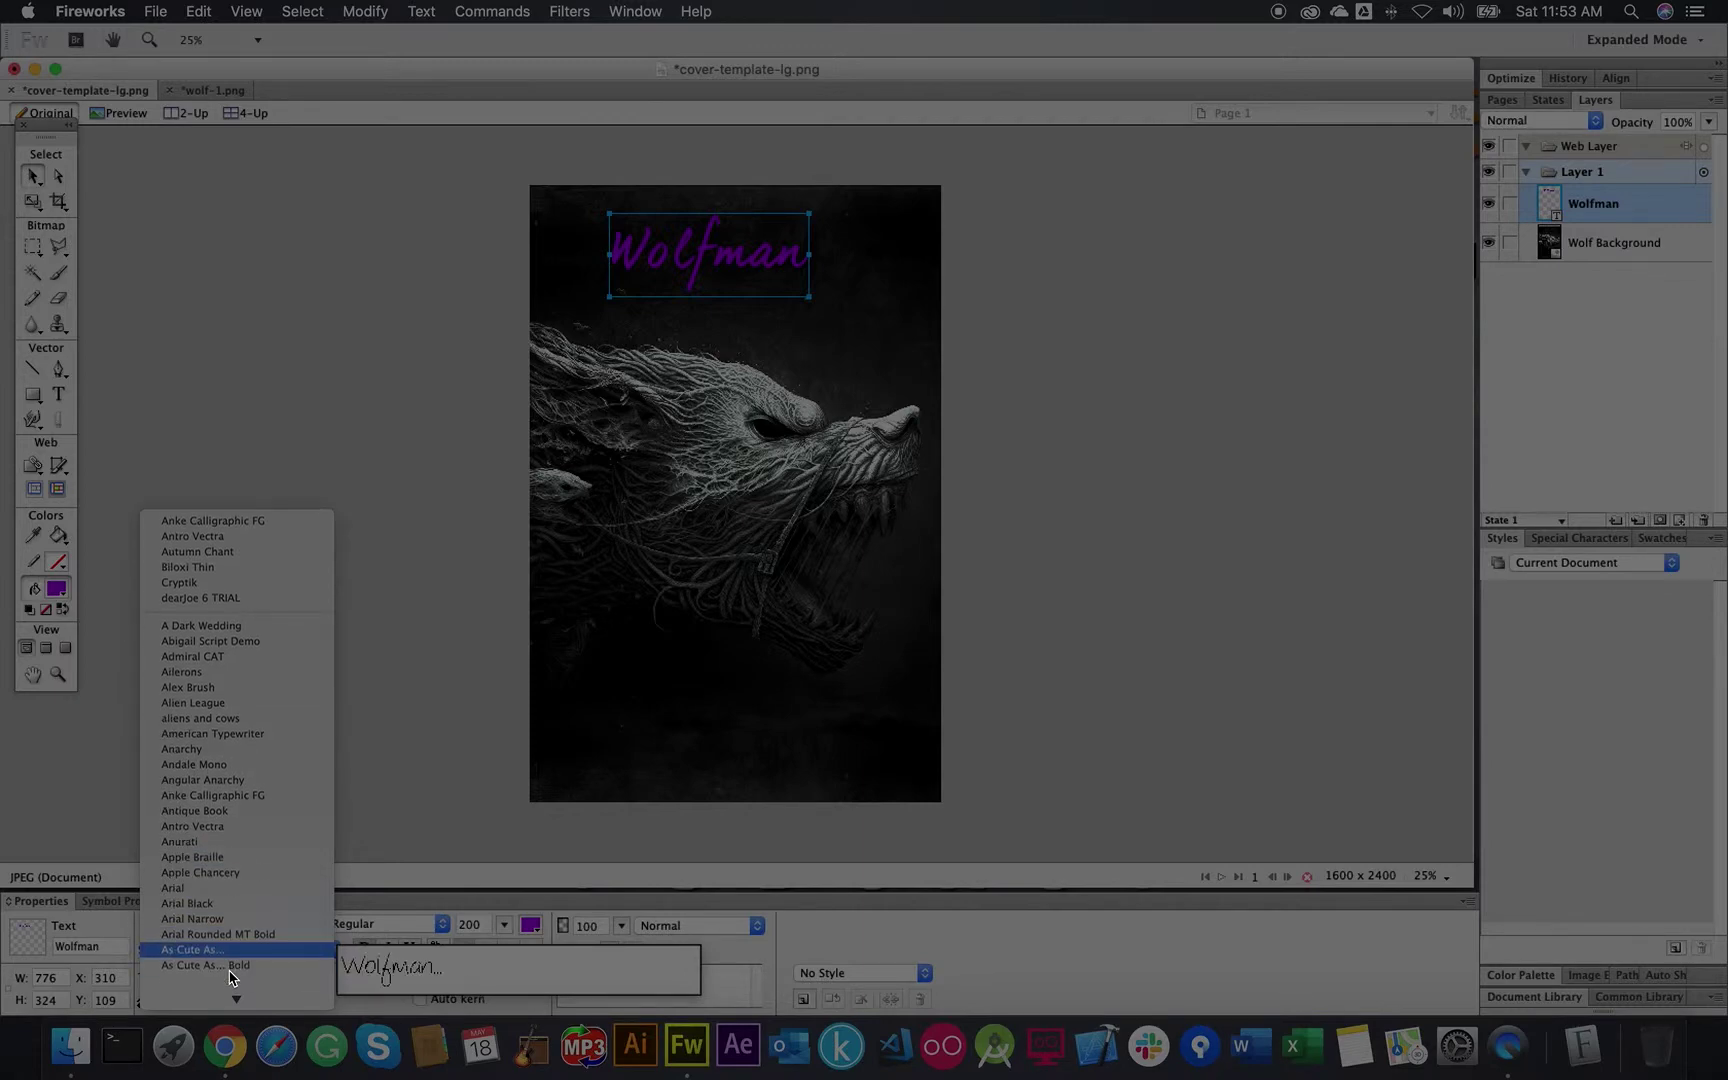
pyautogui.scroll(-7, 230, 978)
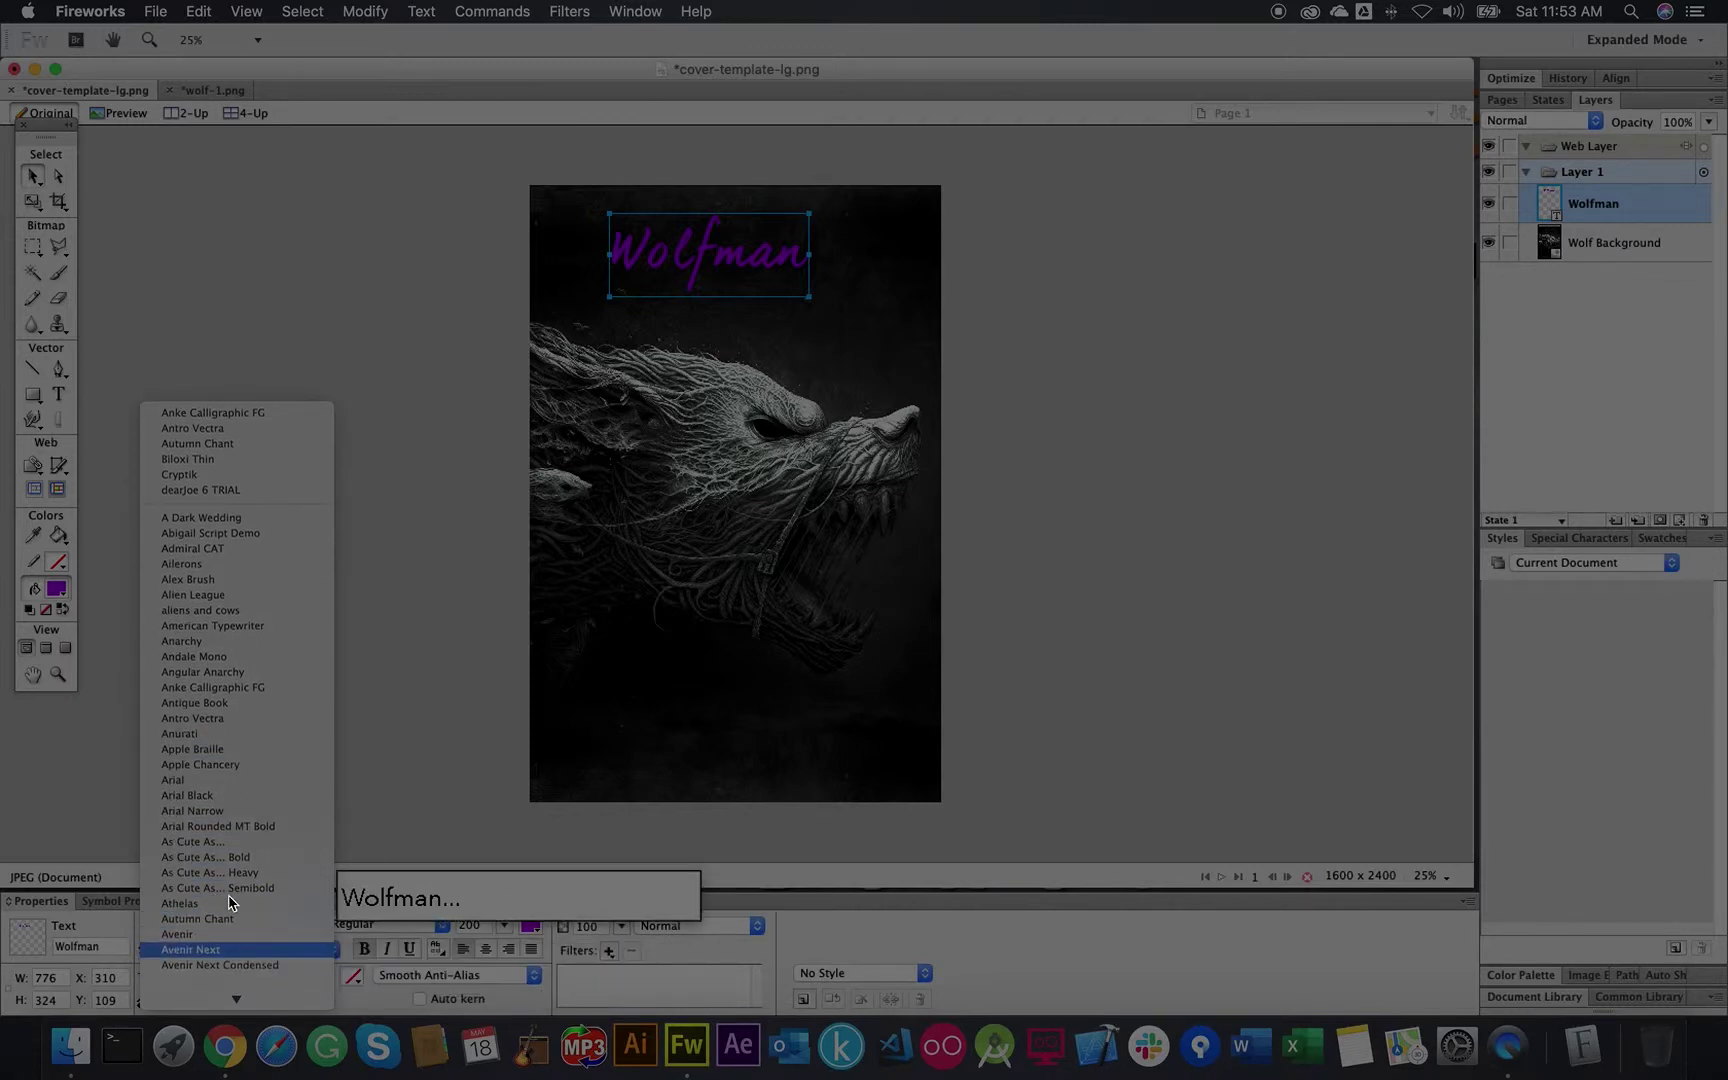
pyautogui.scroll(-5, 232, 910)
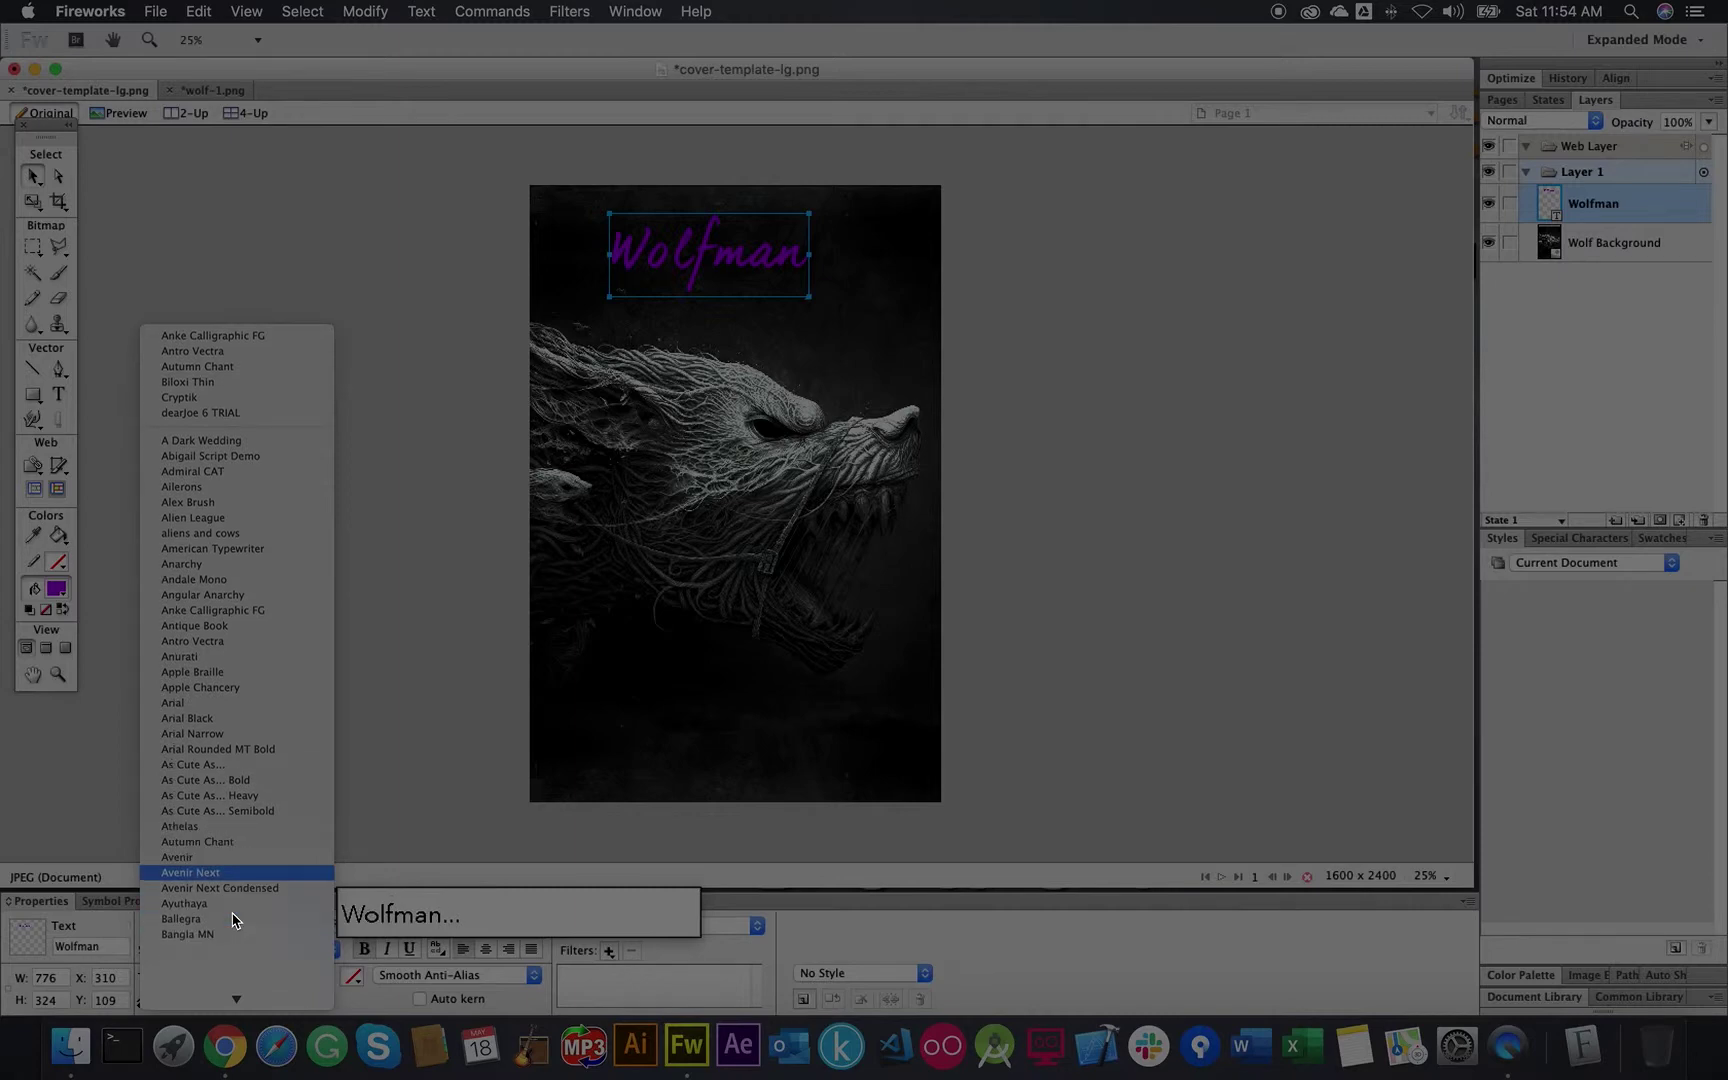
pyautogui.scroll(-3, 232, 920)
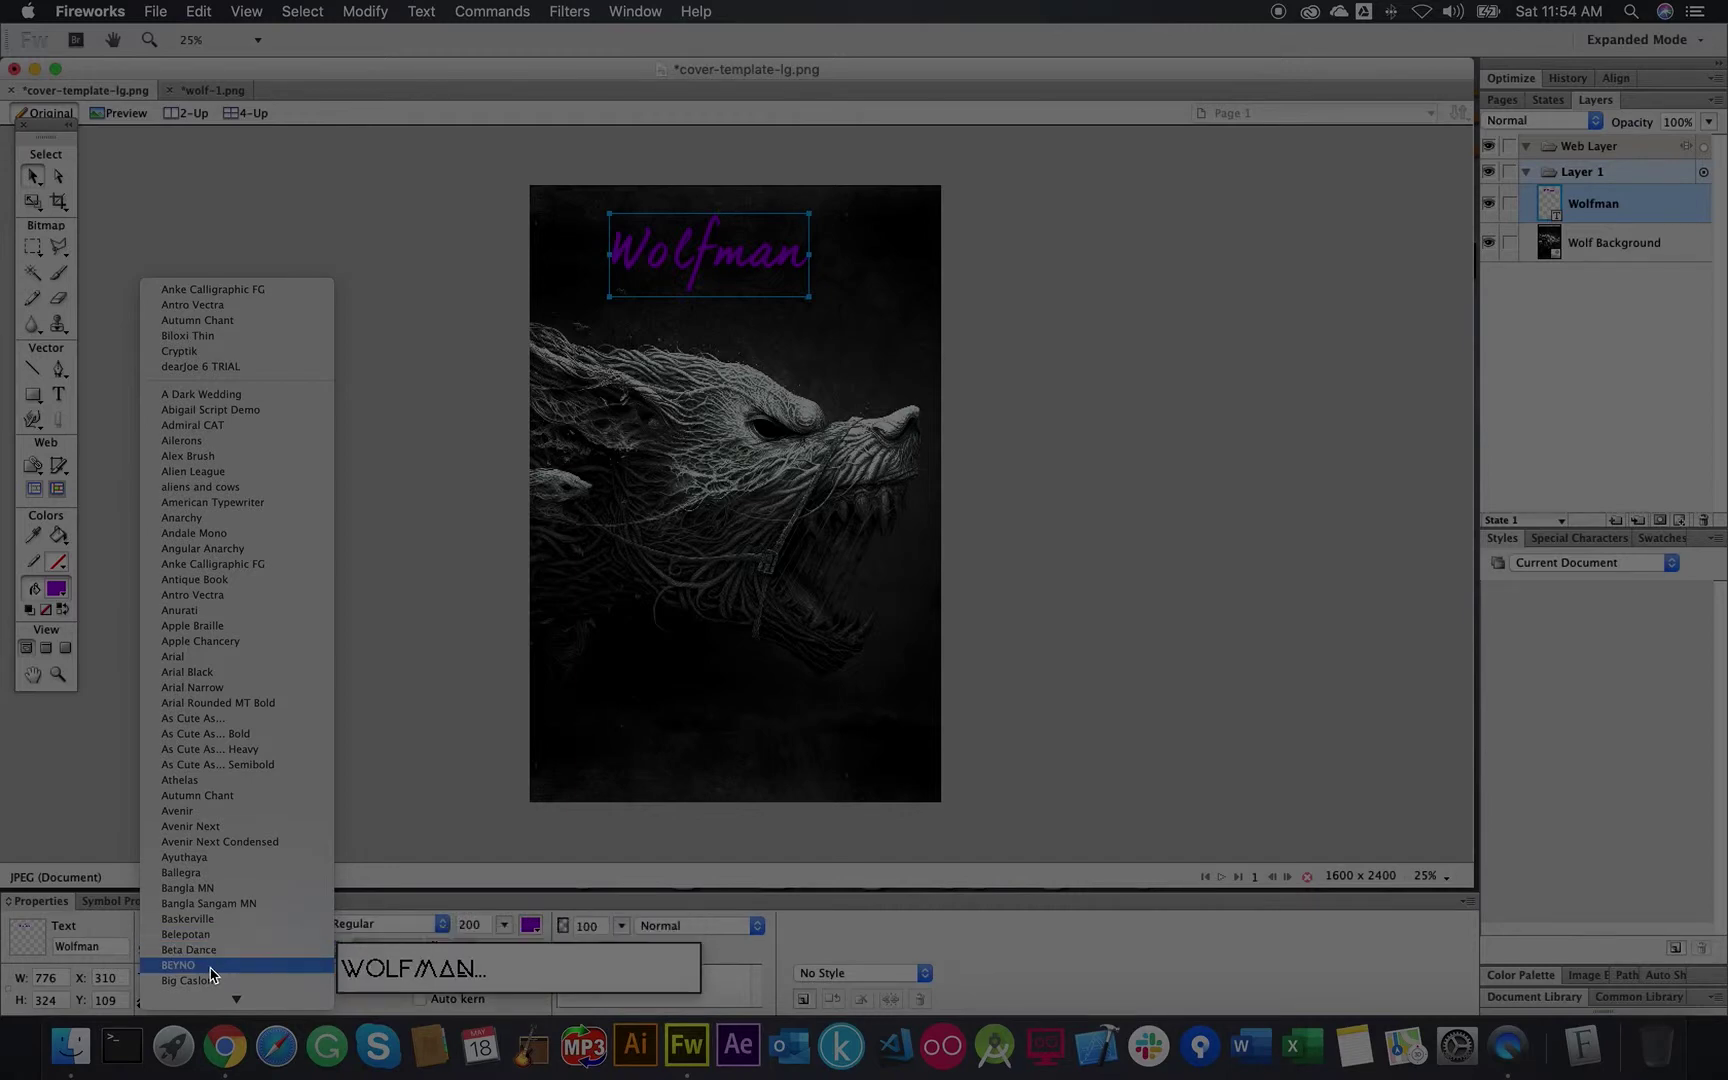
pyautogui.scroll(-1, 218, 950)
pyautogui.scroll(-3, 218, 938)
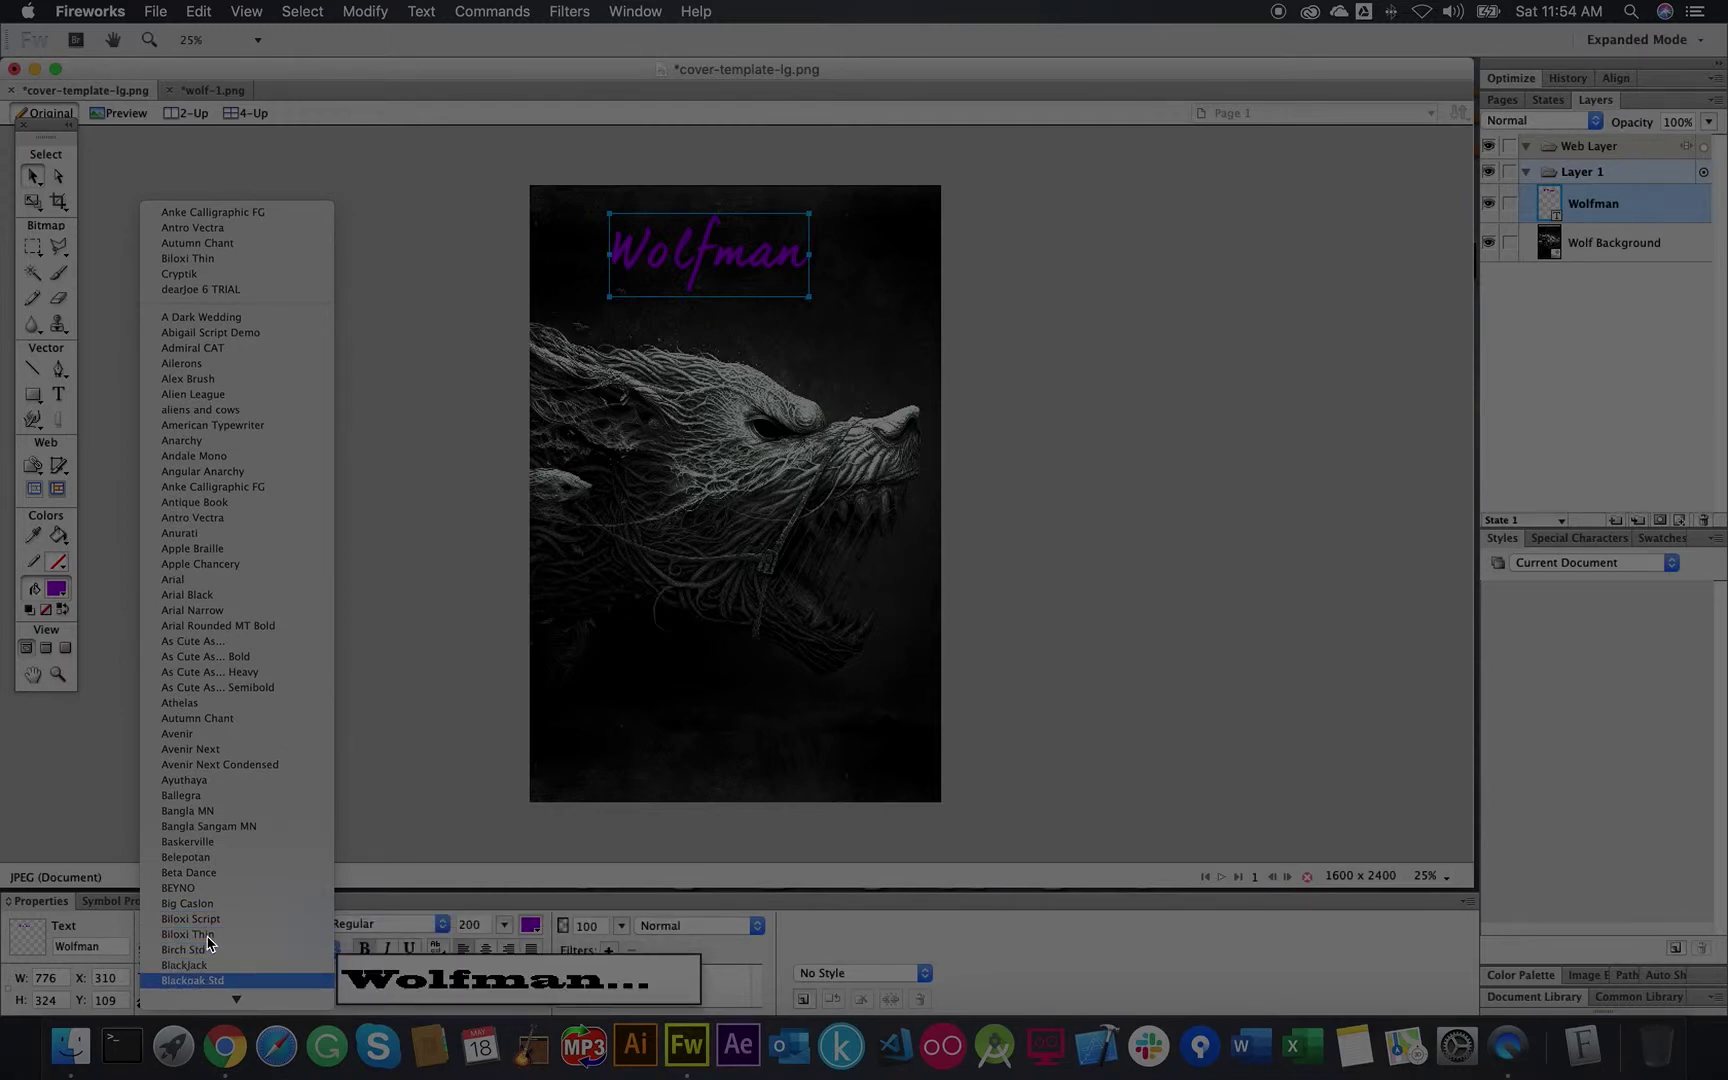
pyautogui.scroll(-3, 205, 960)
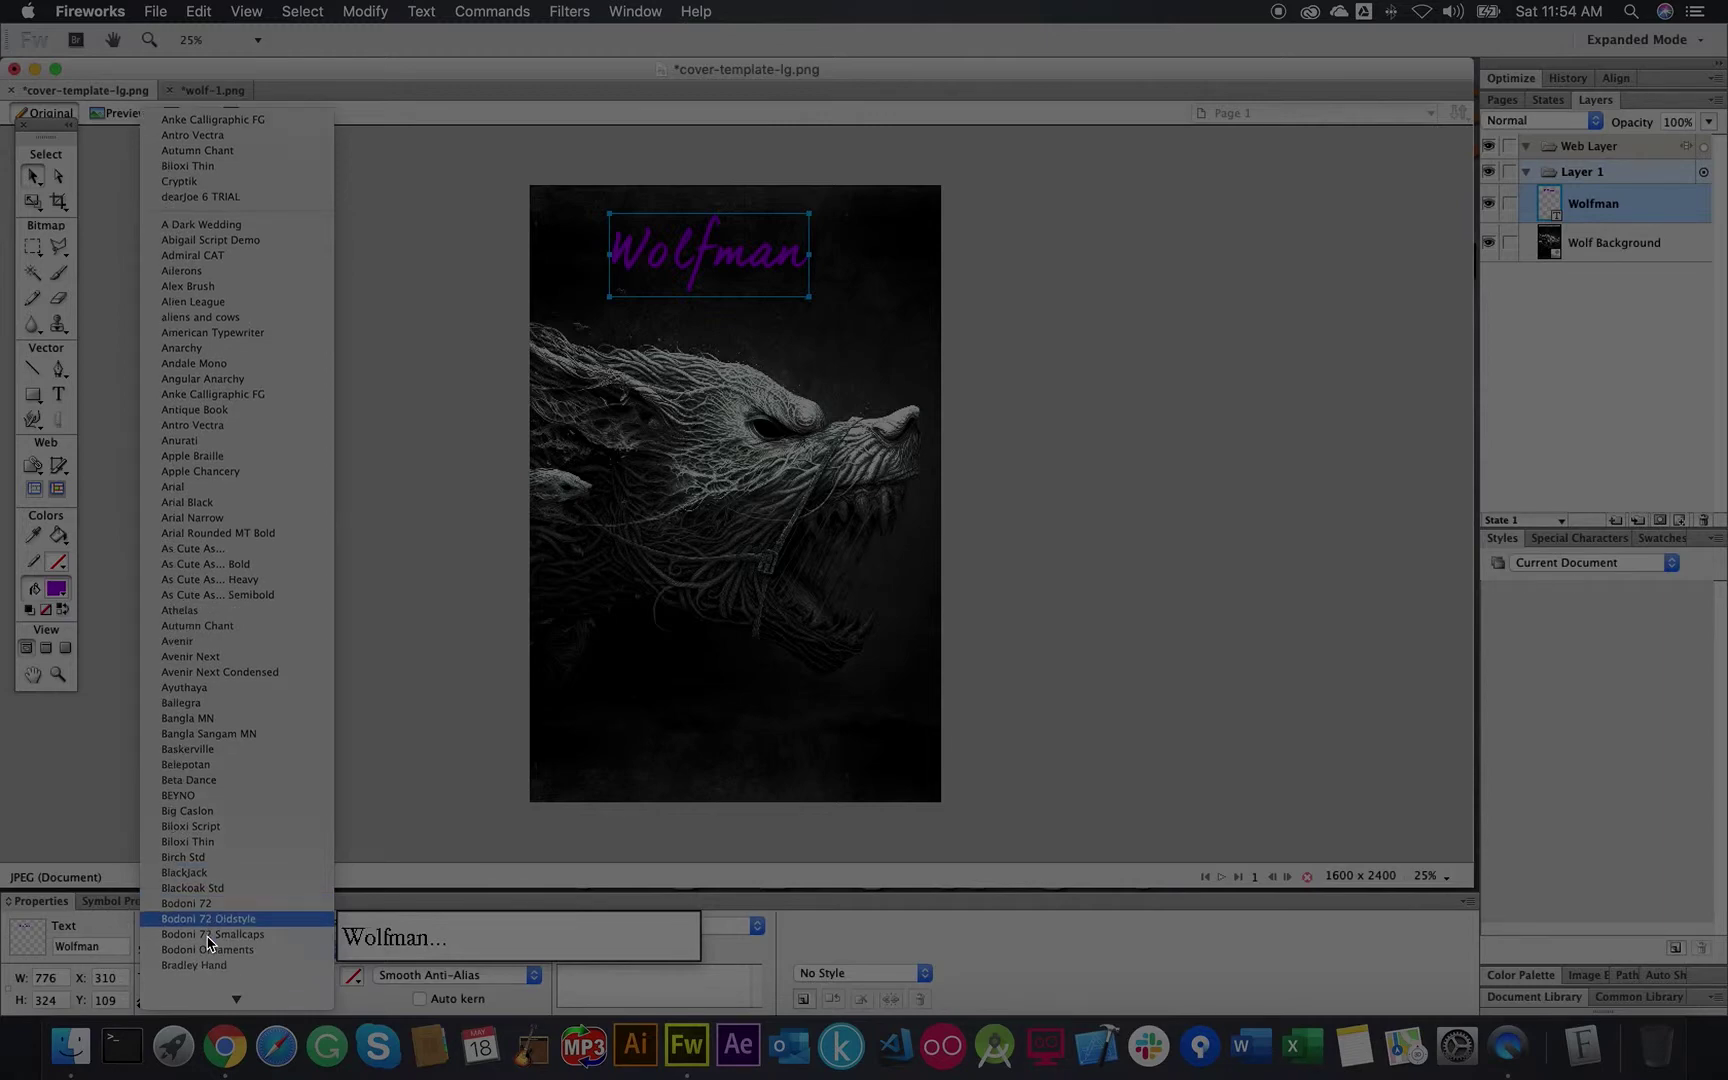
pyautogui.scroll(-2, 209, 943)
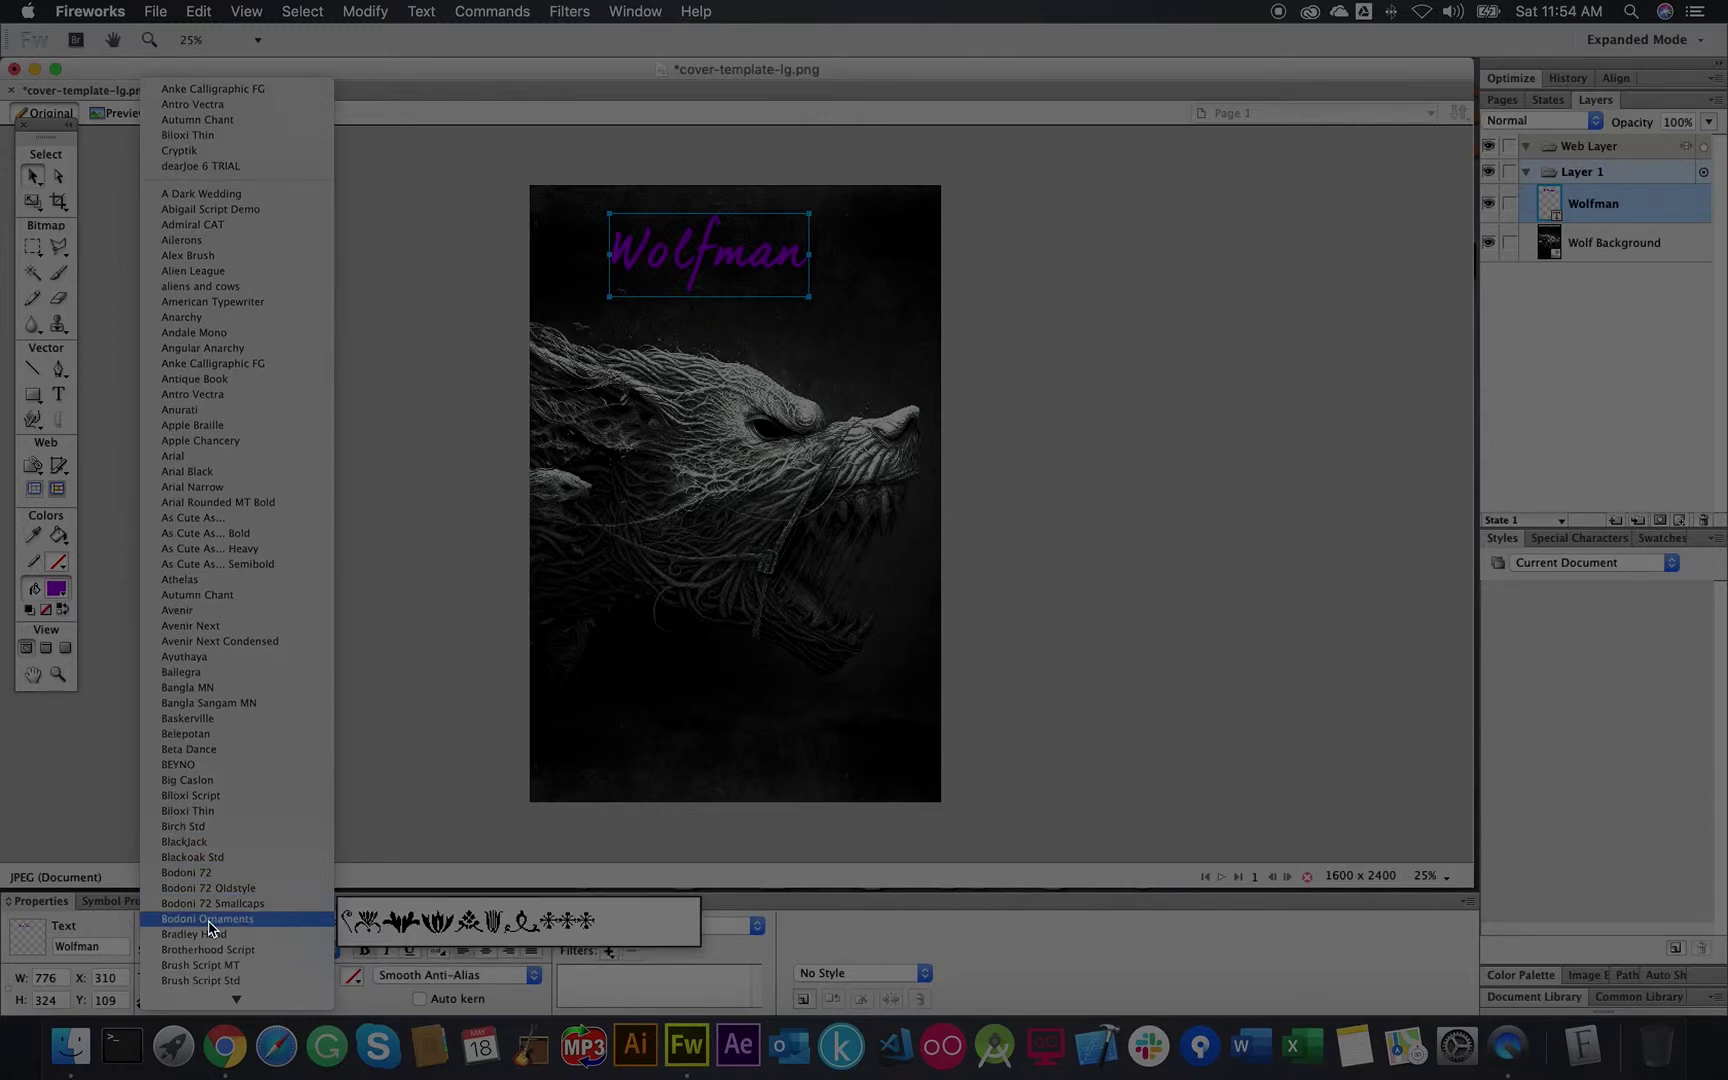
pyautogui.scroll(-2, 209, 928)
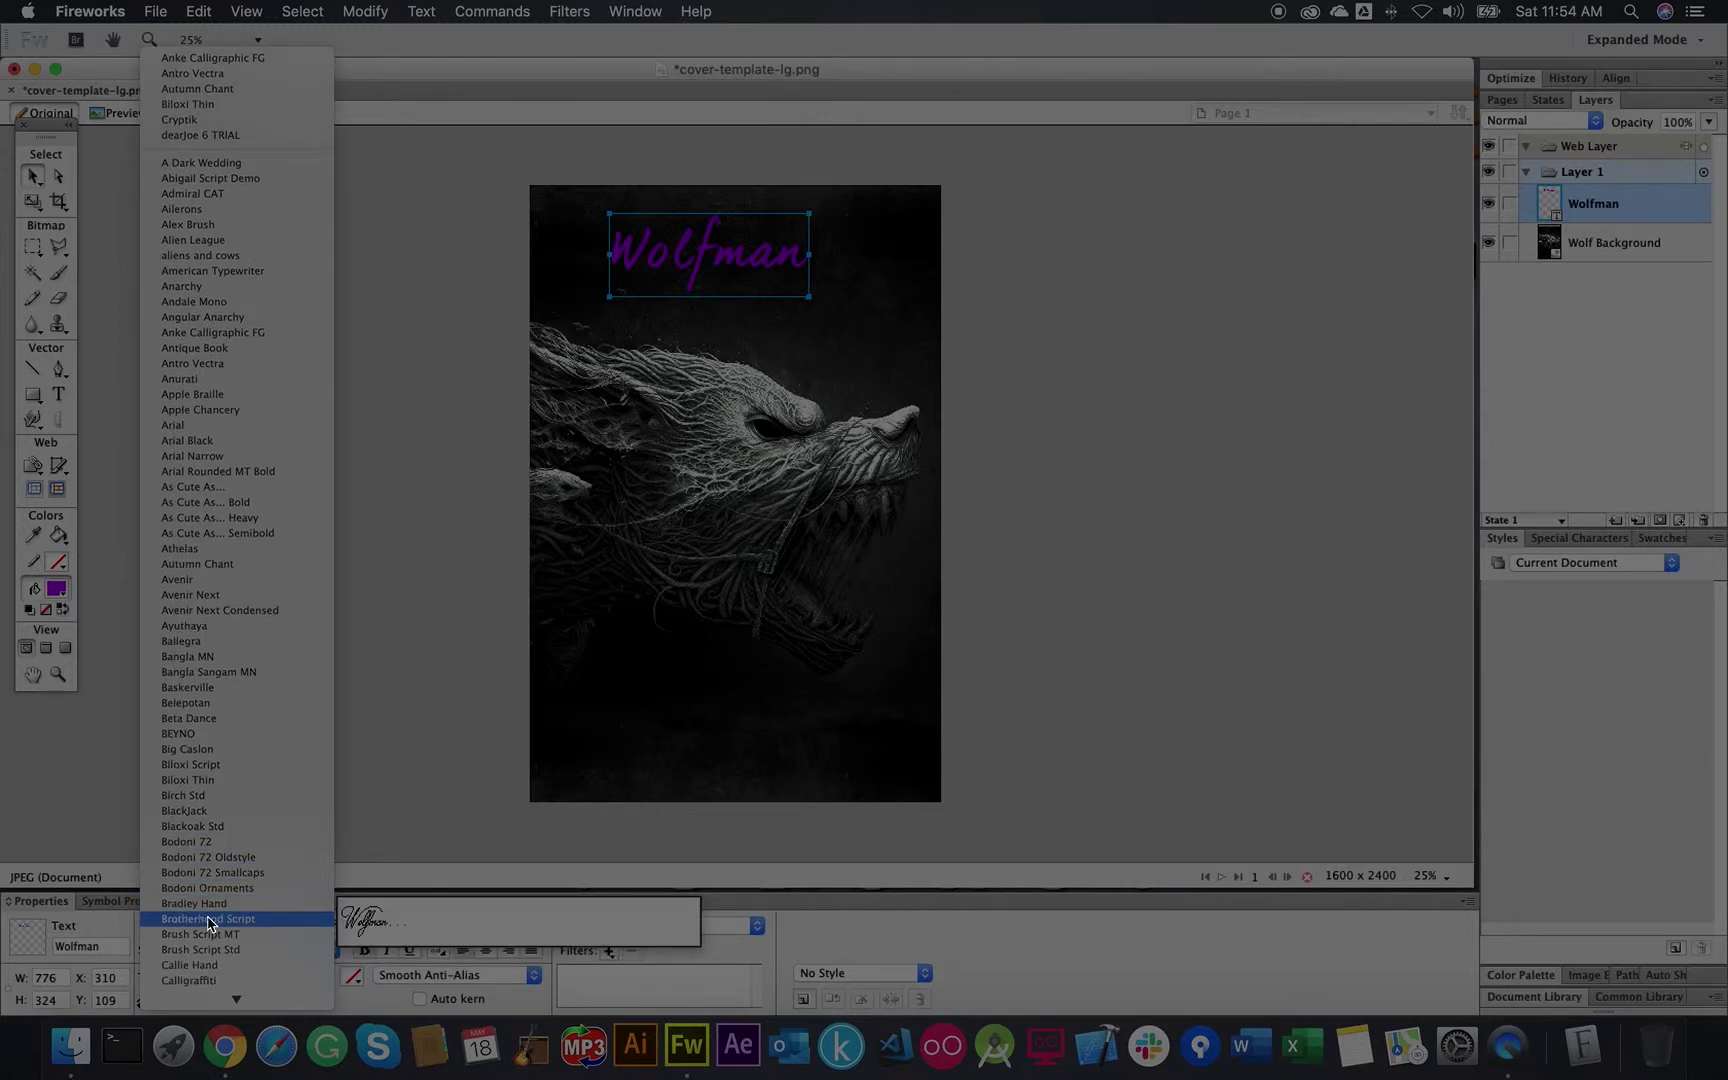
pyautogui.scroll(-3, 209, 913)
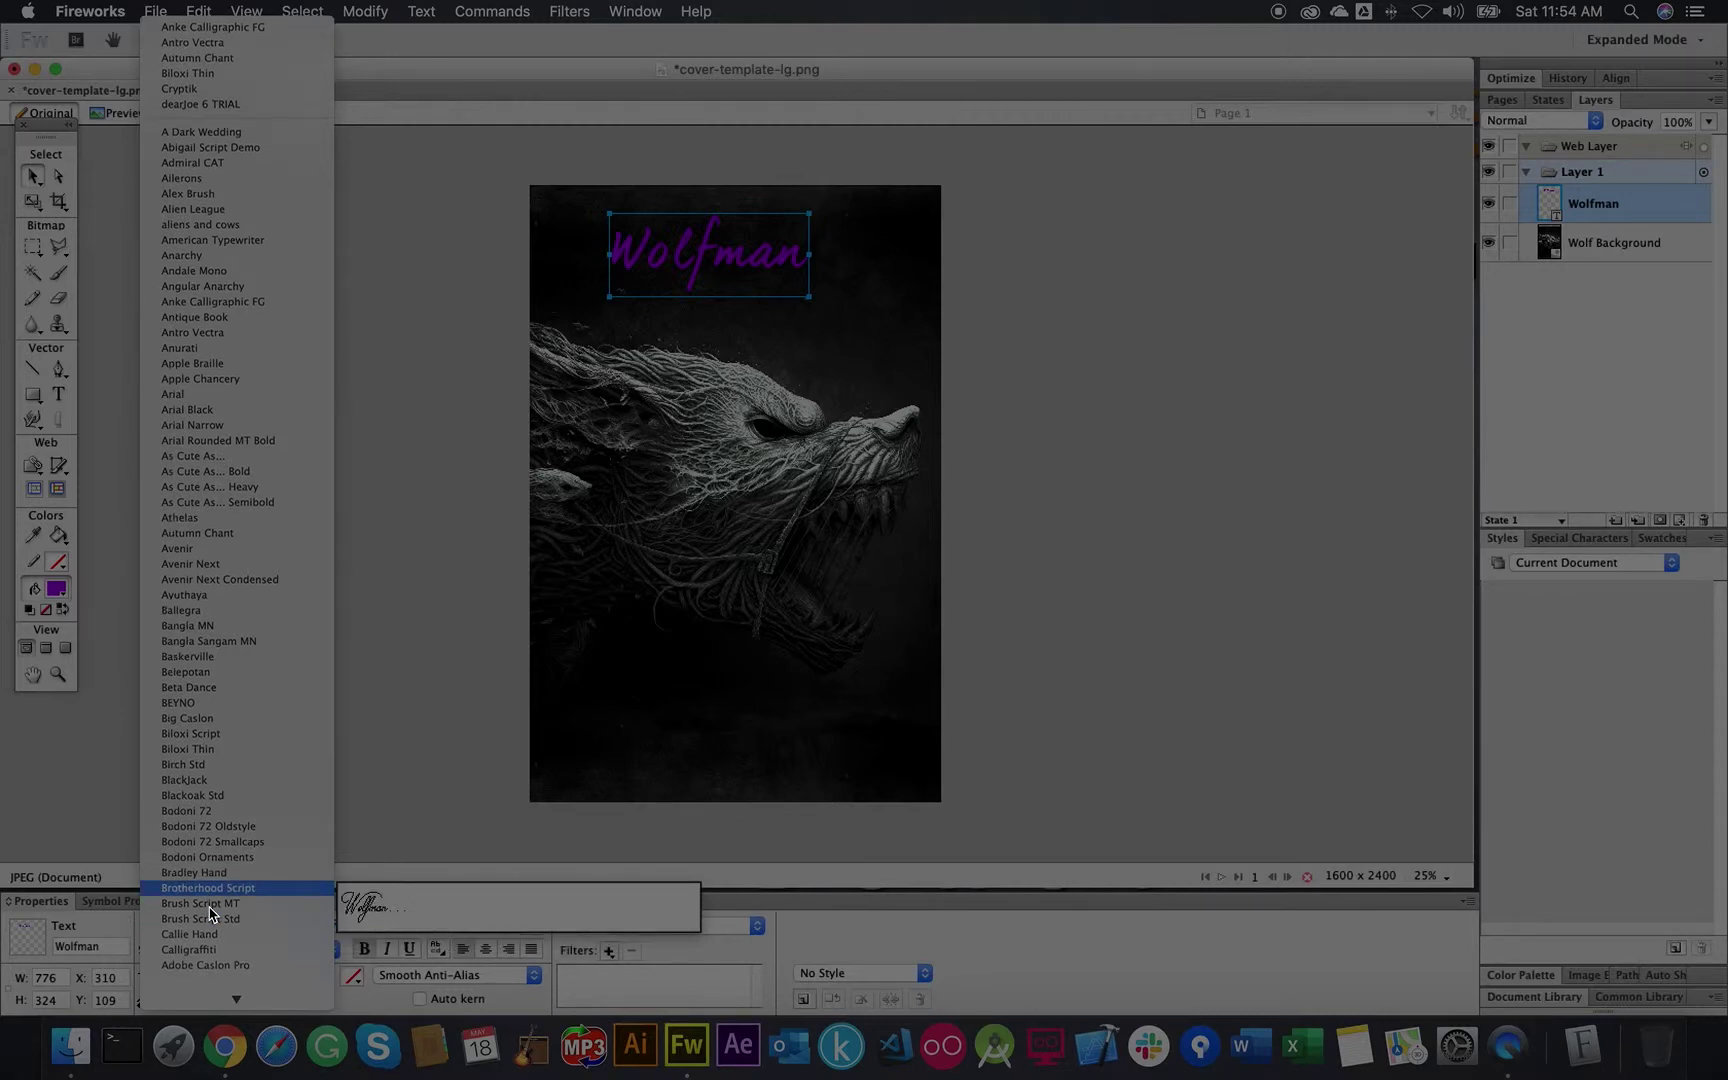
pyautogui.scroll(-2, 210, 915)
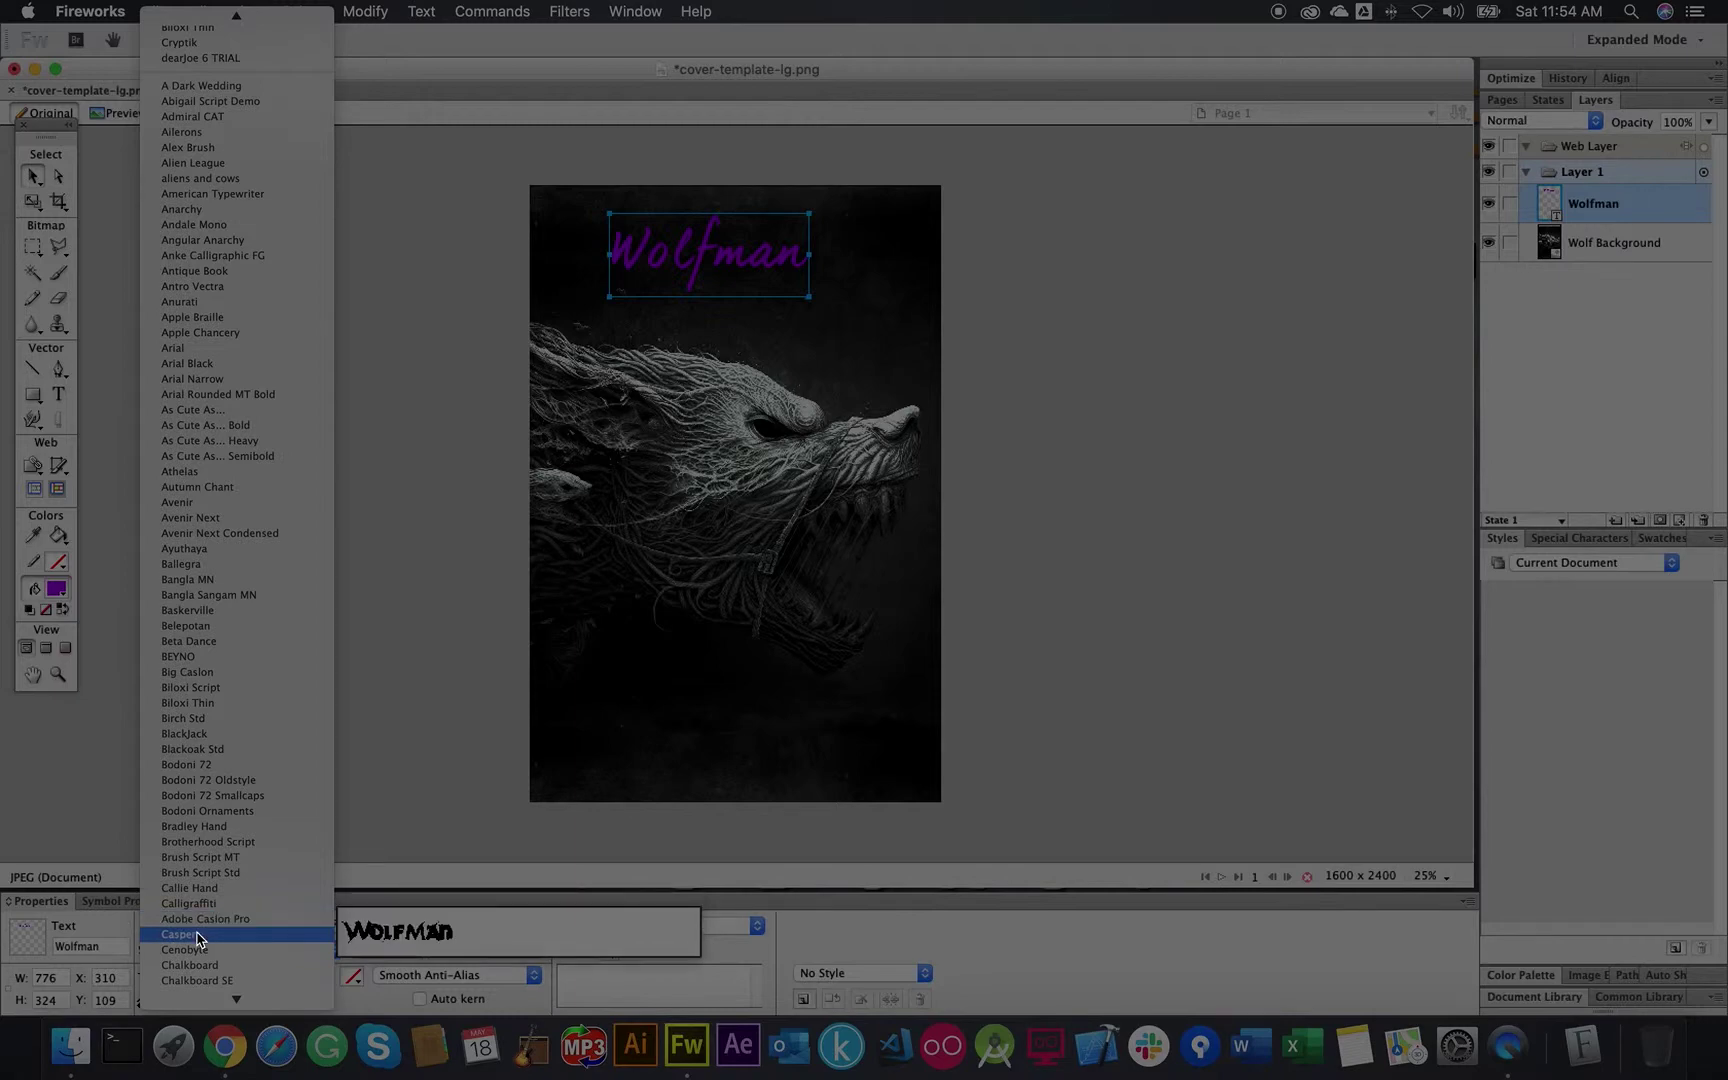
pyautogui.scroll(-1, 193, 943)
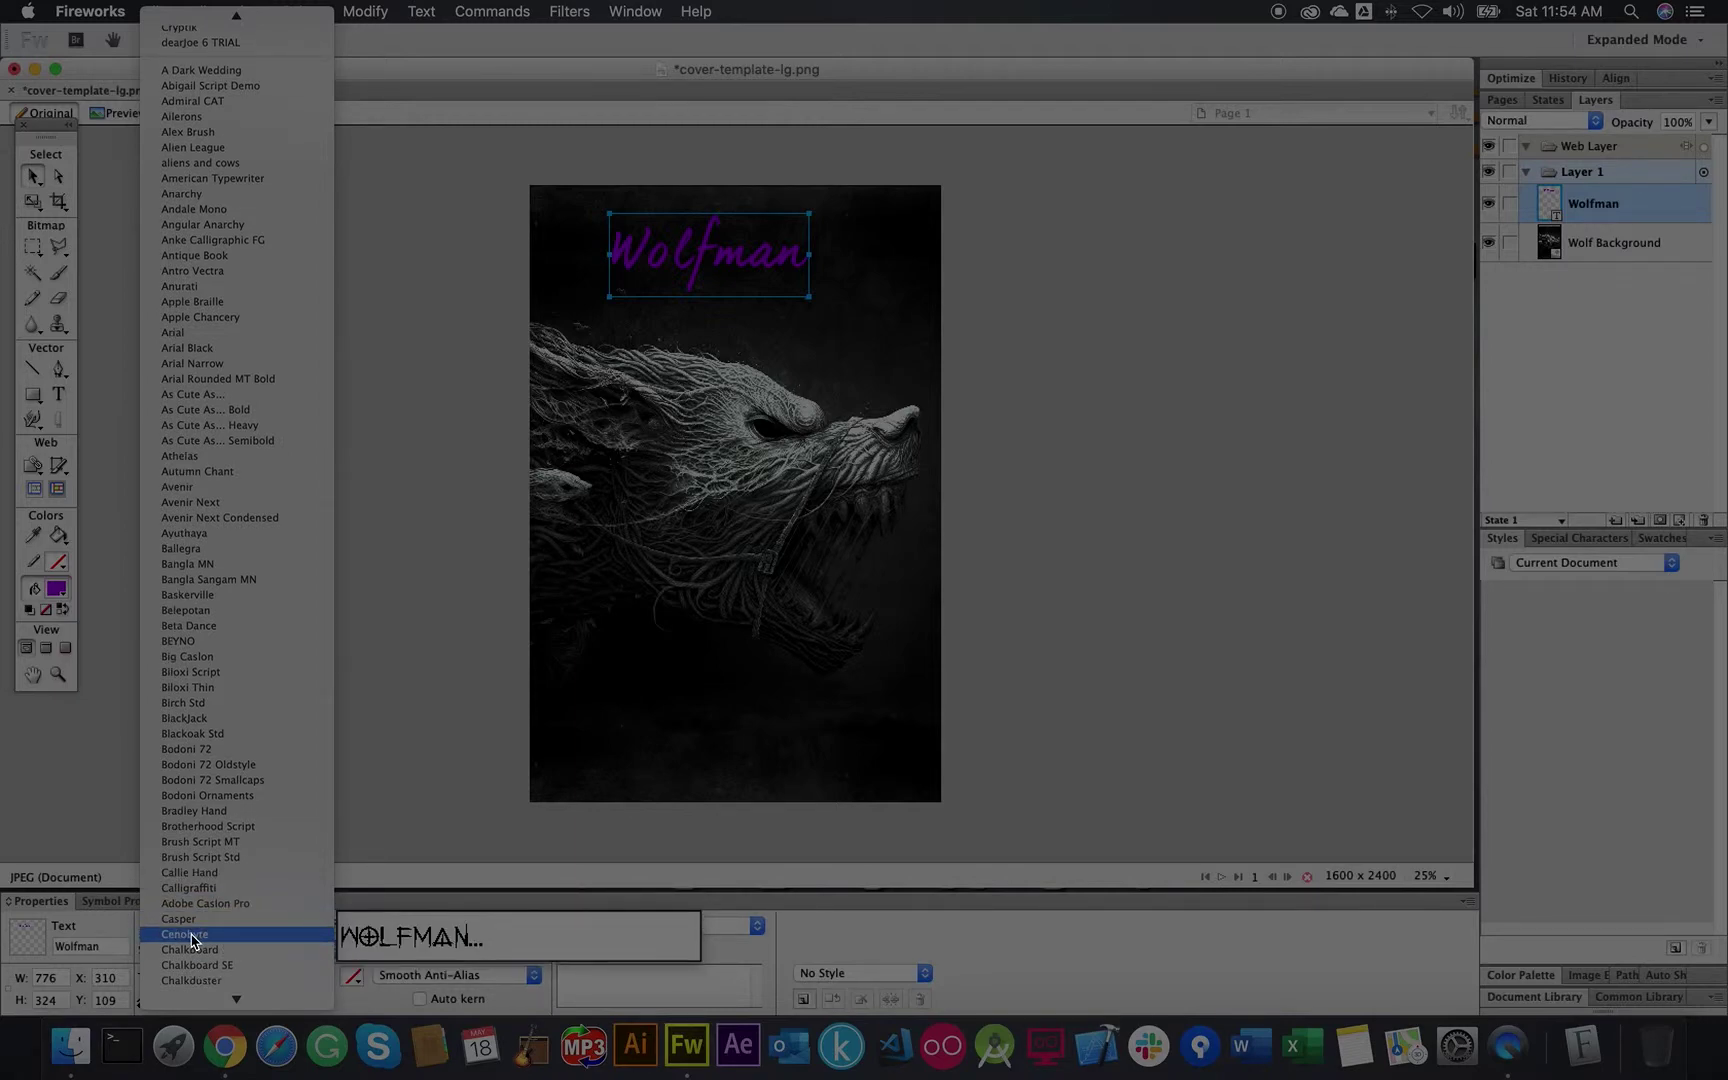
pyautogui.click(193, 940)
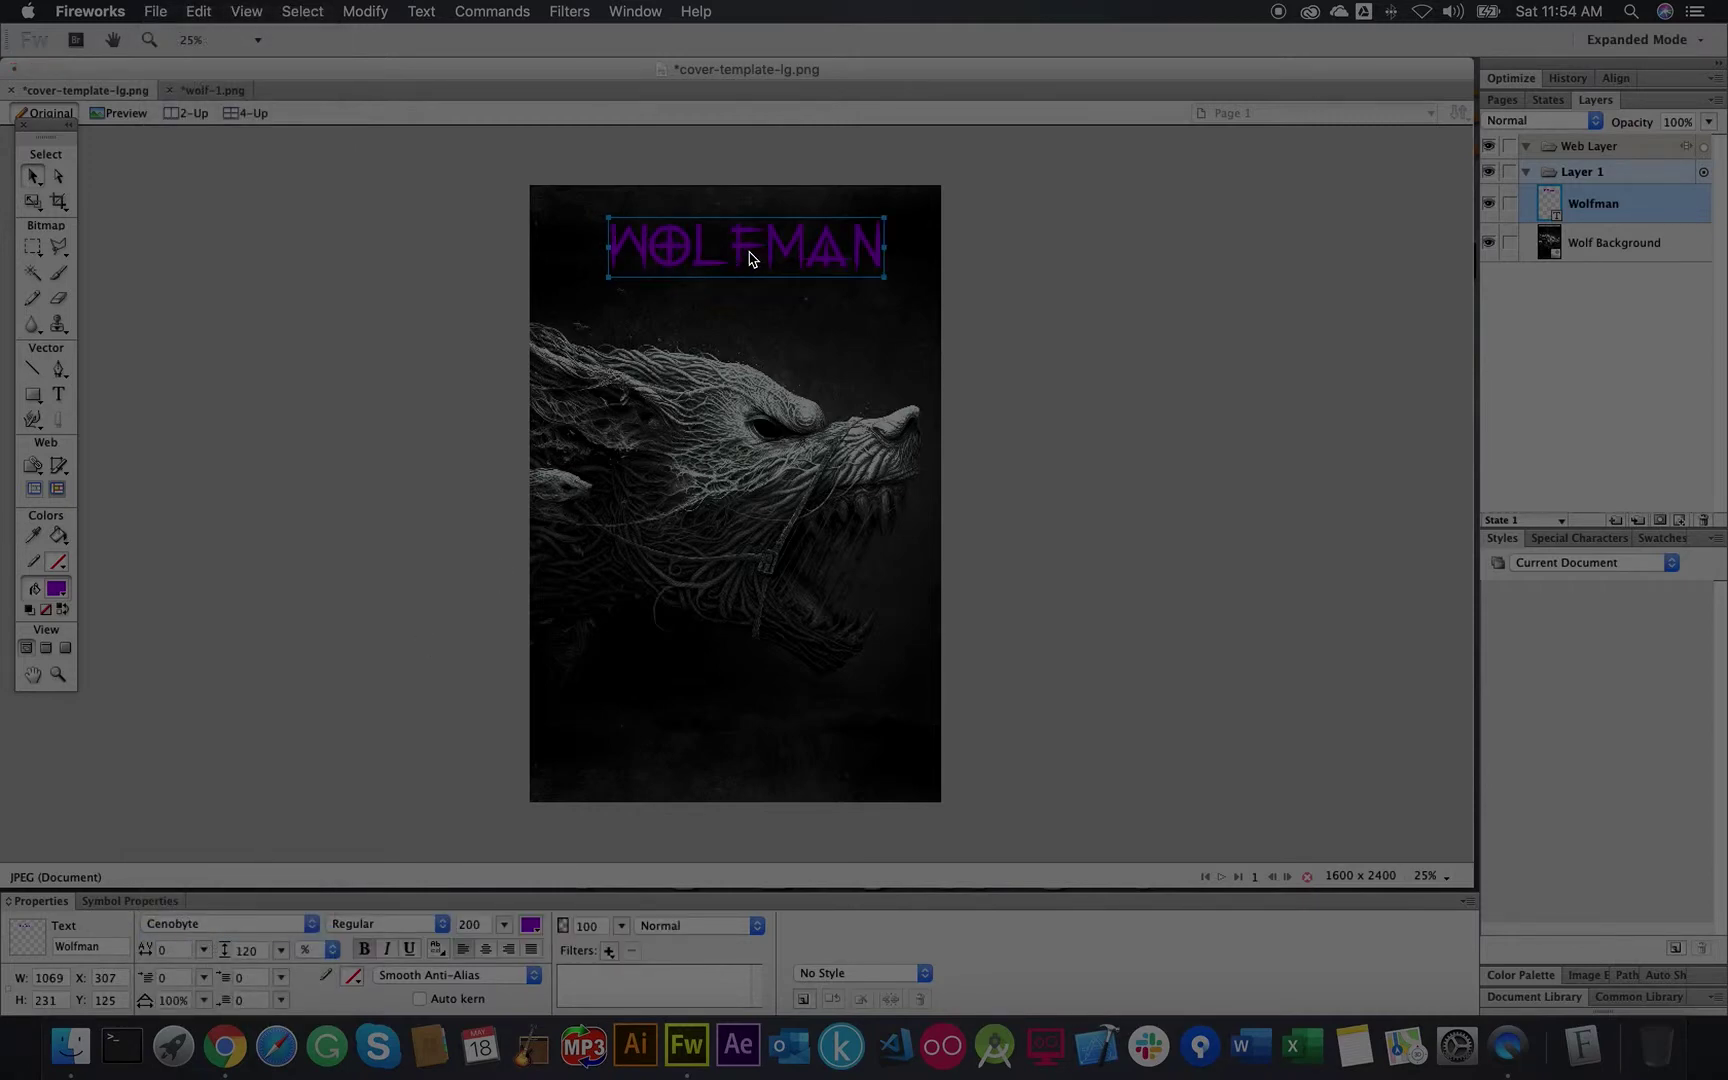
pyautogui.moveTo(763, 235); pyautogui.dragTo(753, 232)
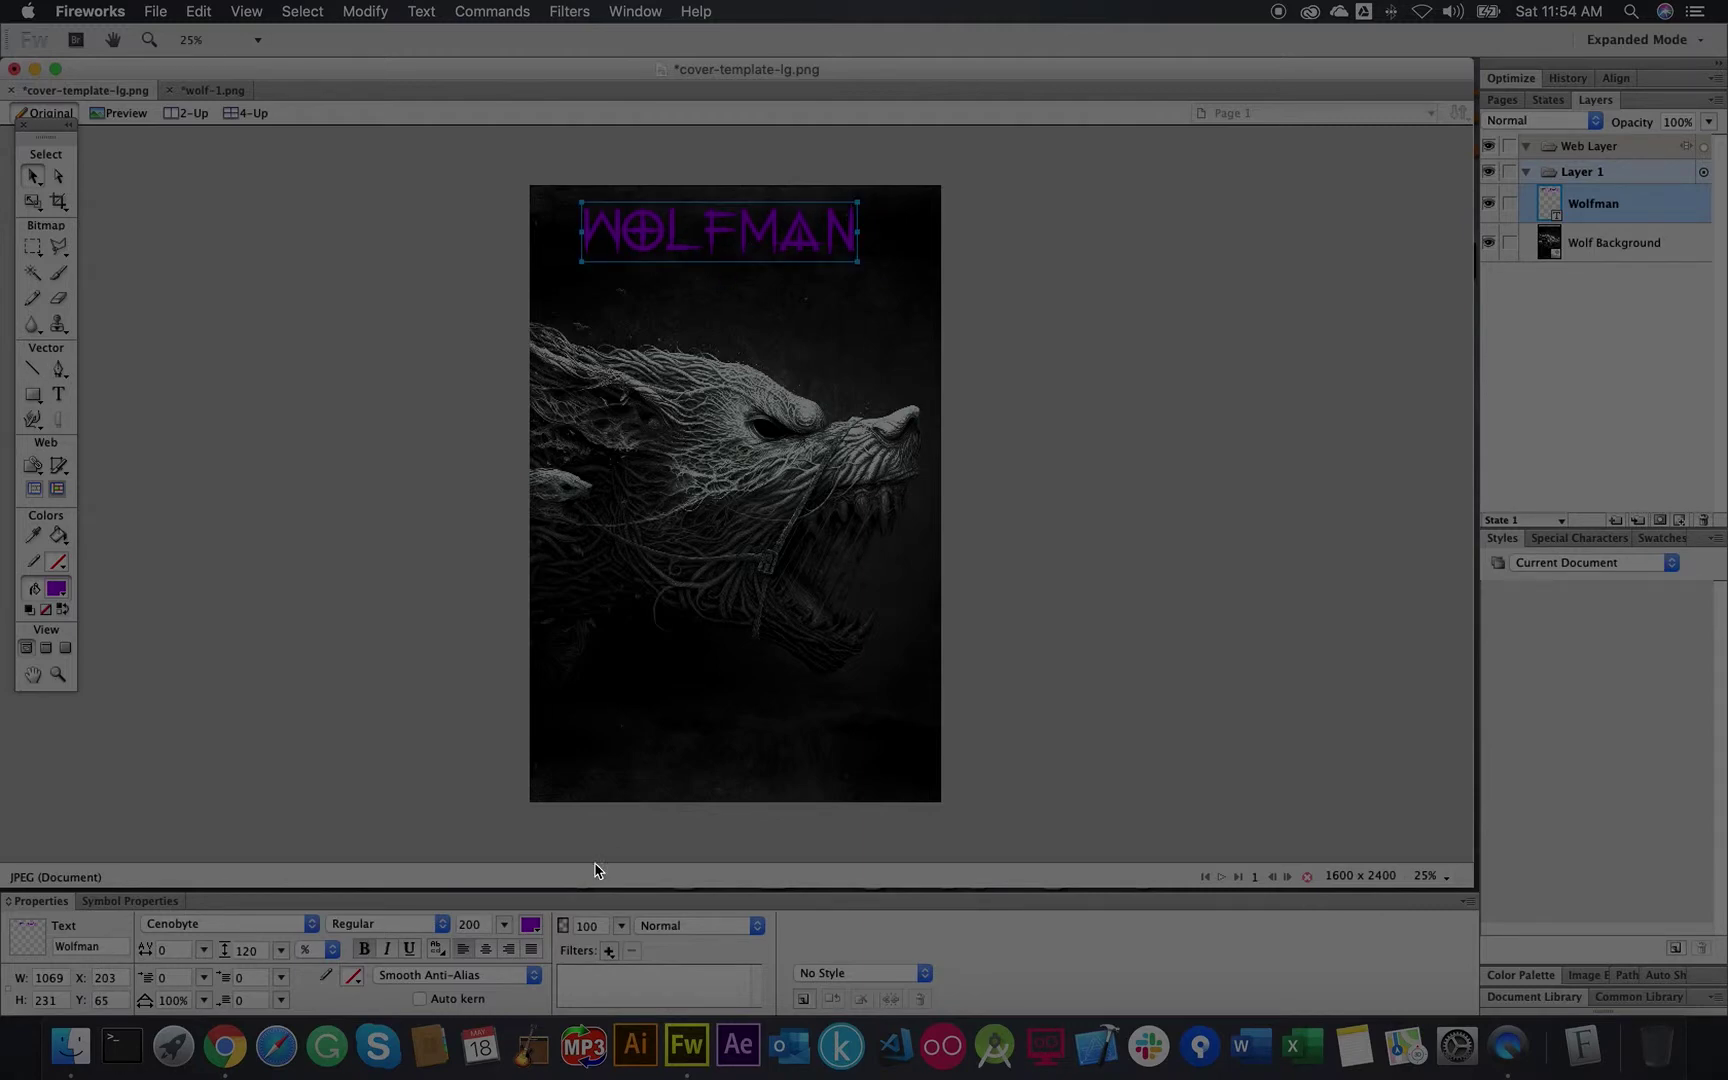
# Step: Recolour the Wolfman title text dark red
pyautogui.click(538, 931)
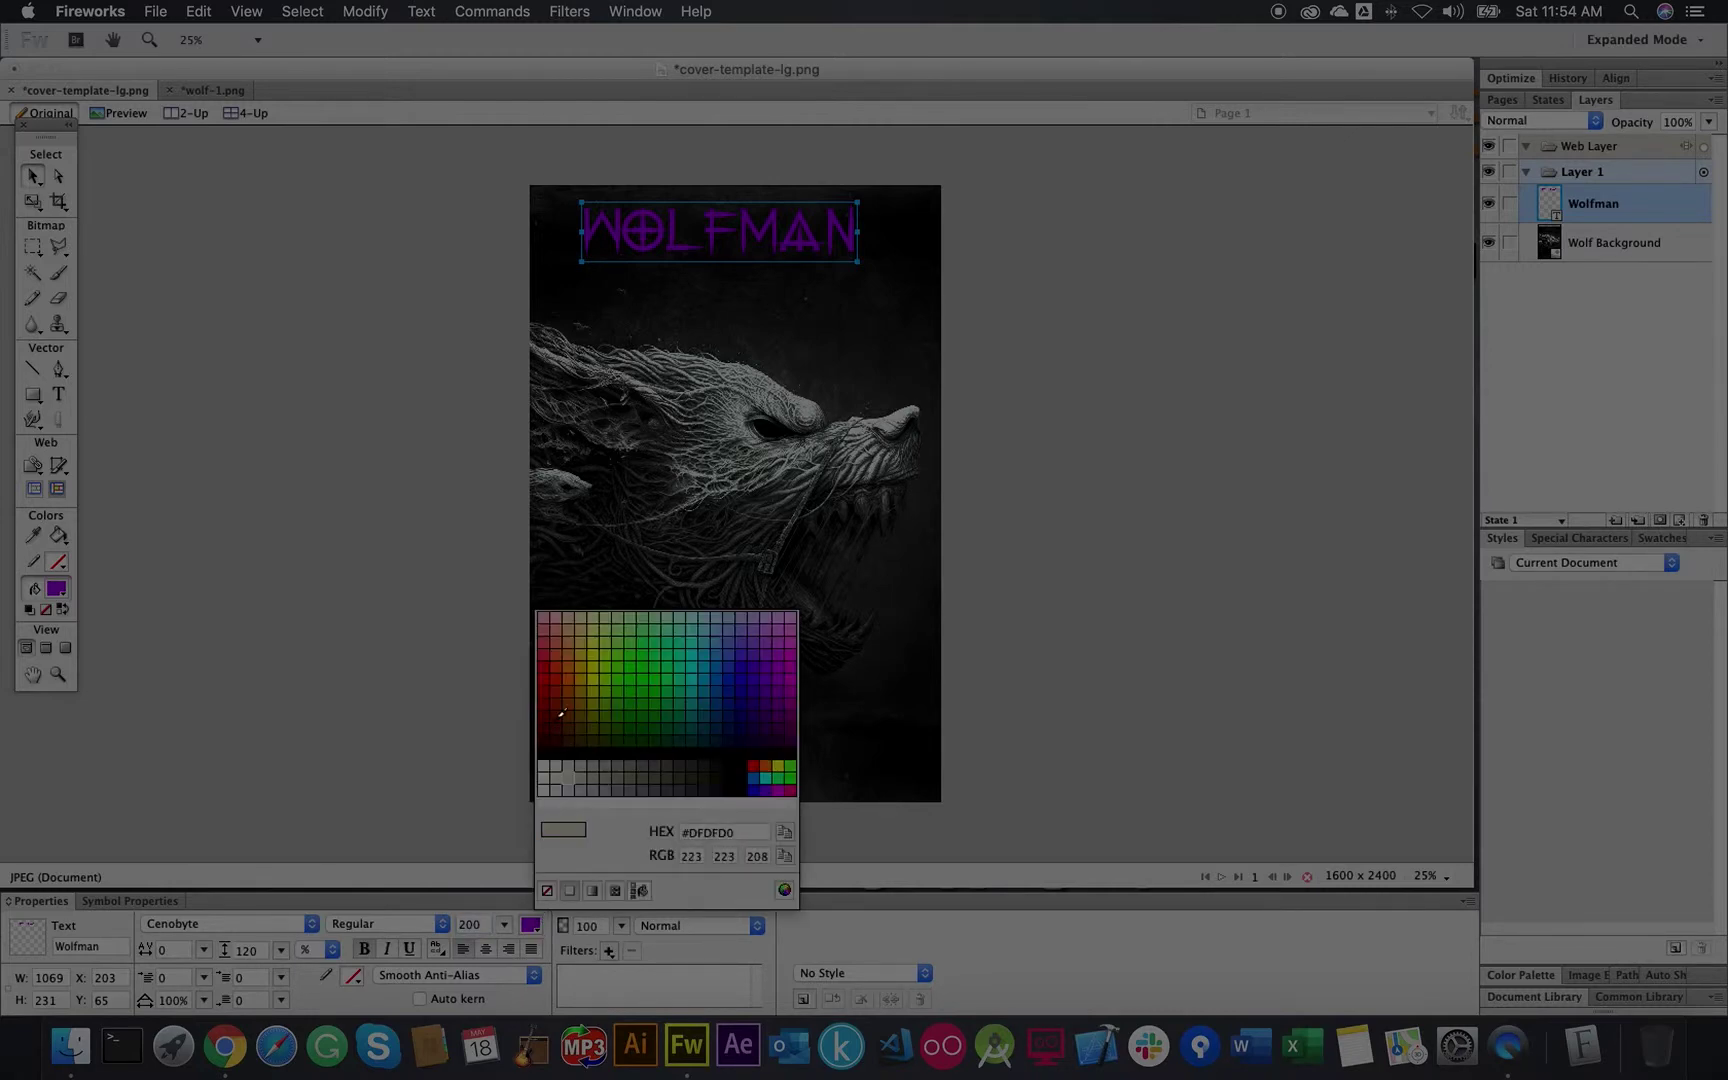
pyautogui.click(545, 712)
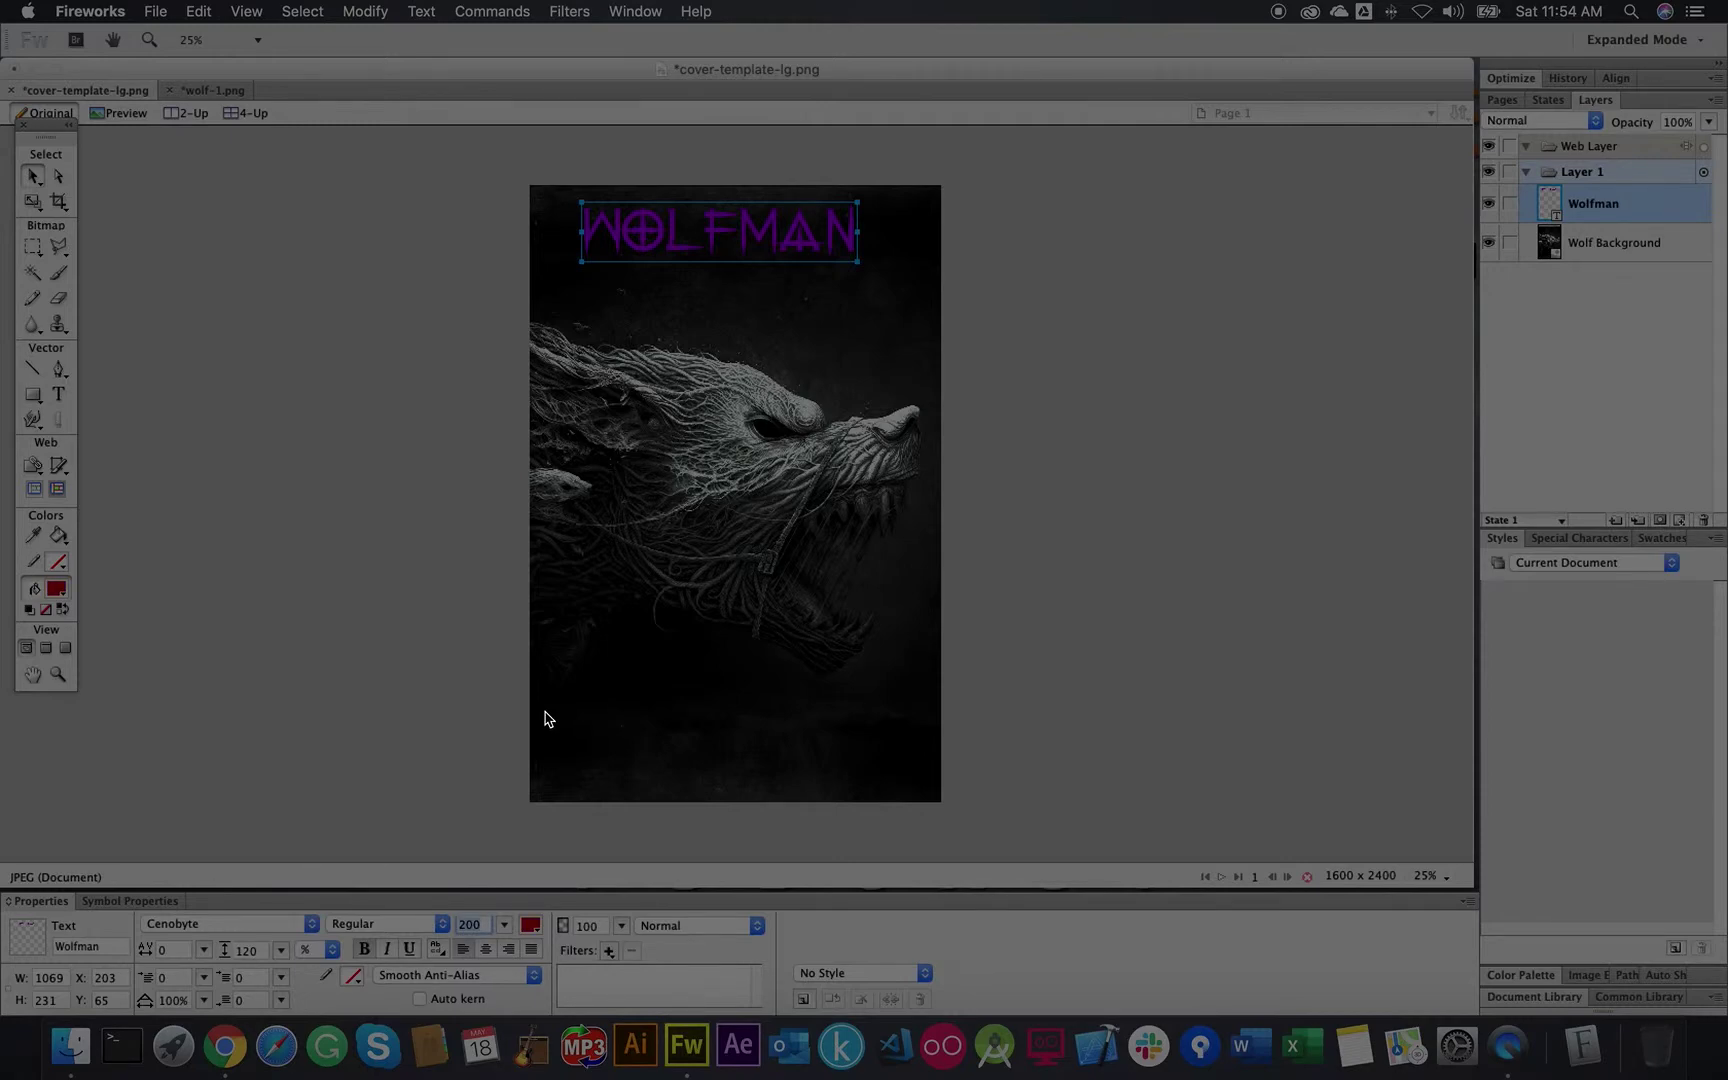
# Step: Widen the title's letter spacing to 200 and centre it near the cover's upper edge at about X 126, Y 45
pyautogui.doubleClick(481, 925)
pyautogui.click(205, 958)
pyautogui.moveTo(205, 958); pyautogui.dragTo(213, 882)
pyautogui.moveTo(795, 234); pyautogui.dragTo(774, 228)
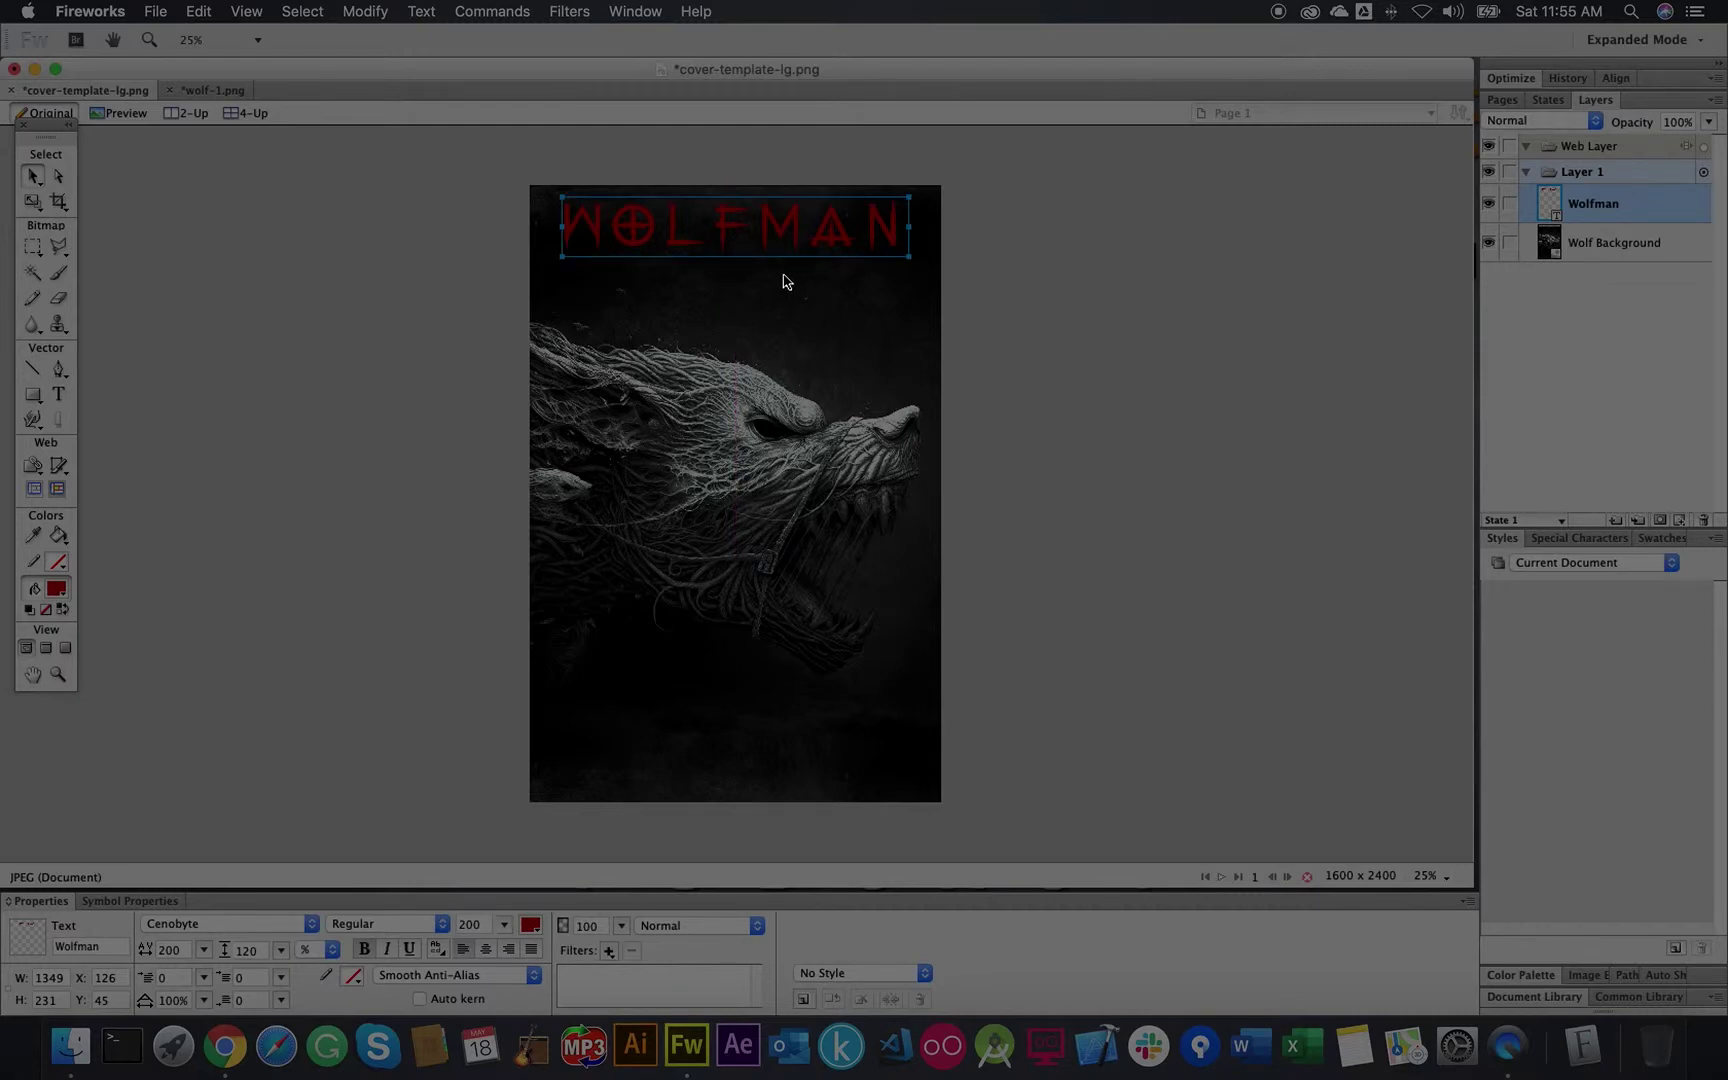
# Step: Change the title text's colour to black and add a Glow filter to it
pyautogui.click(530, 925)
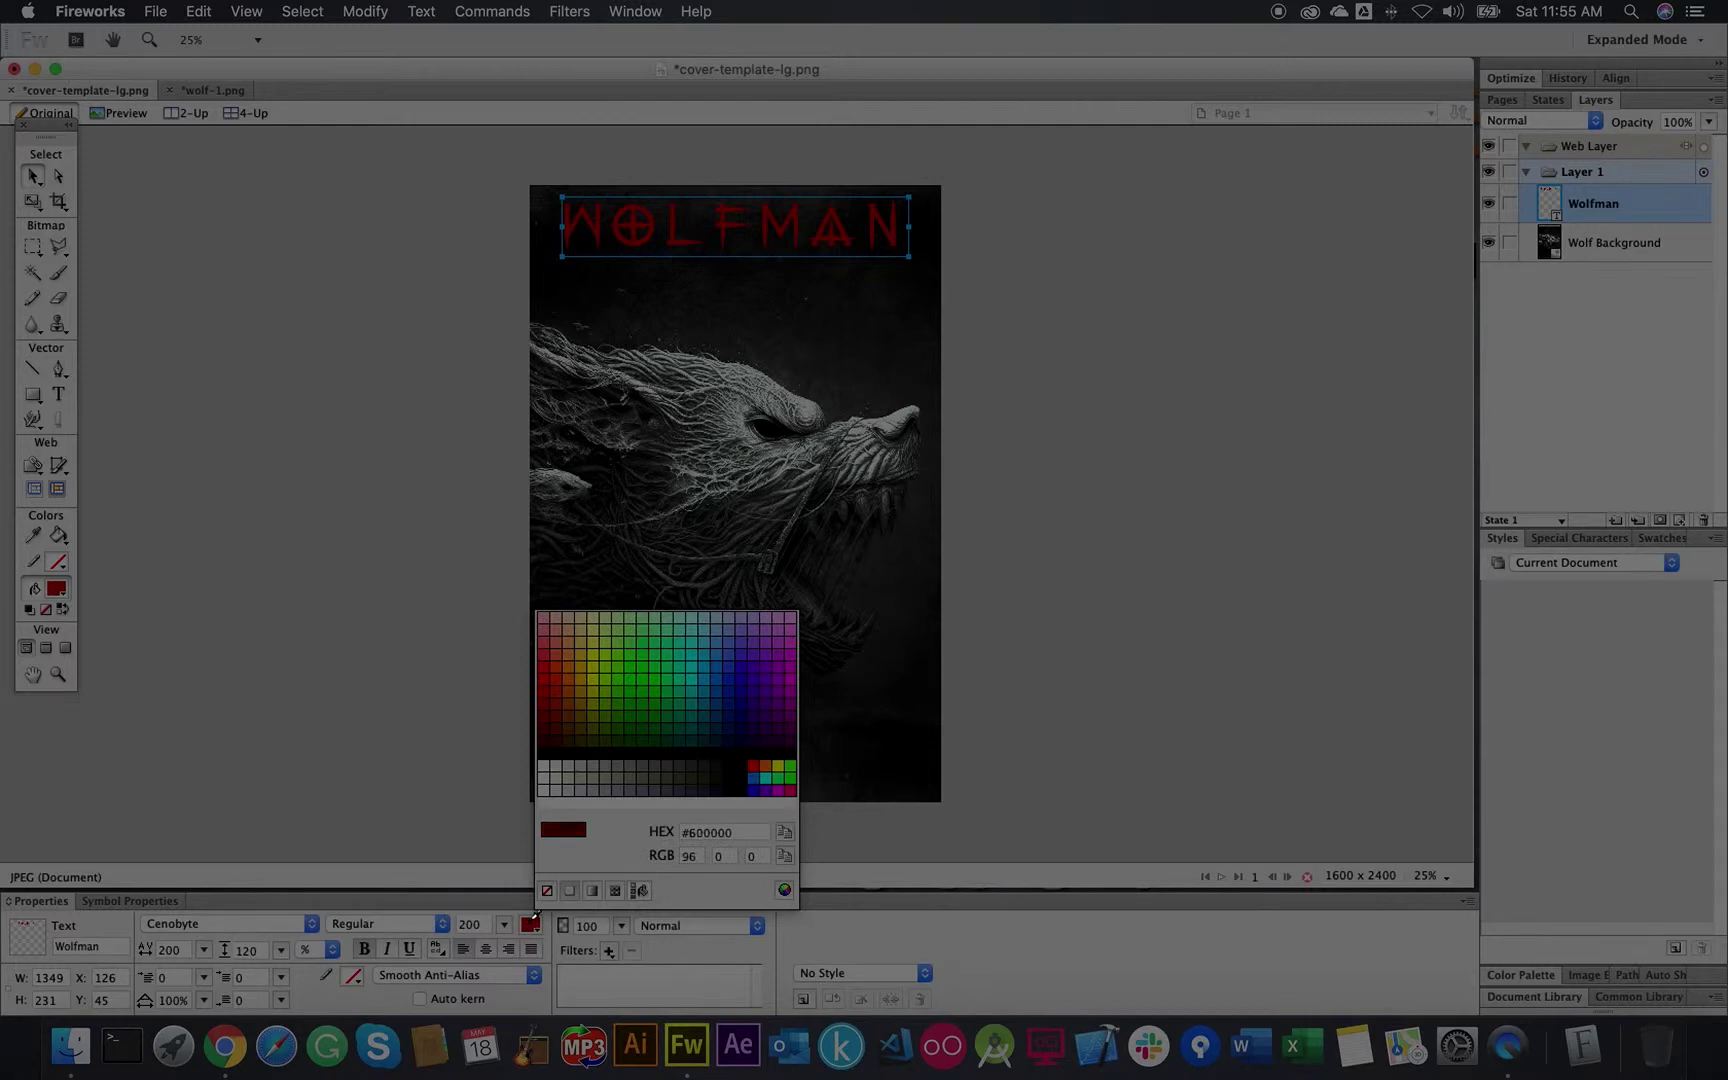
pyautogui.click(547, 748)
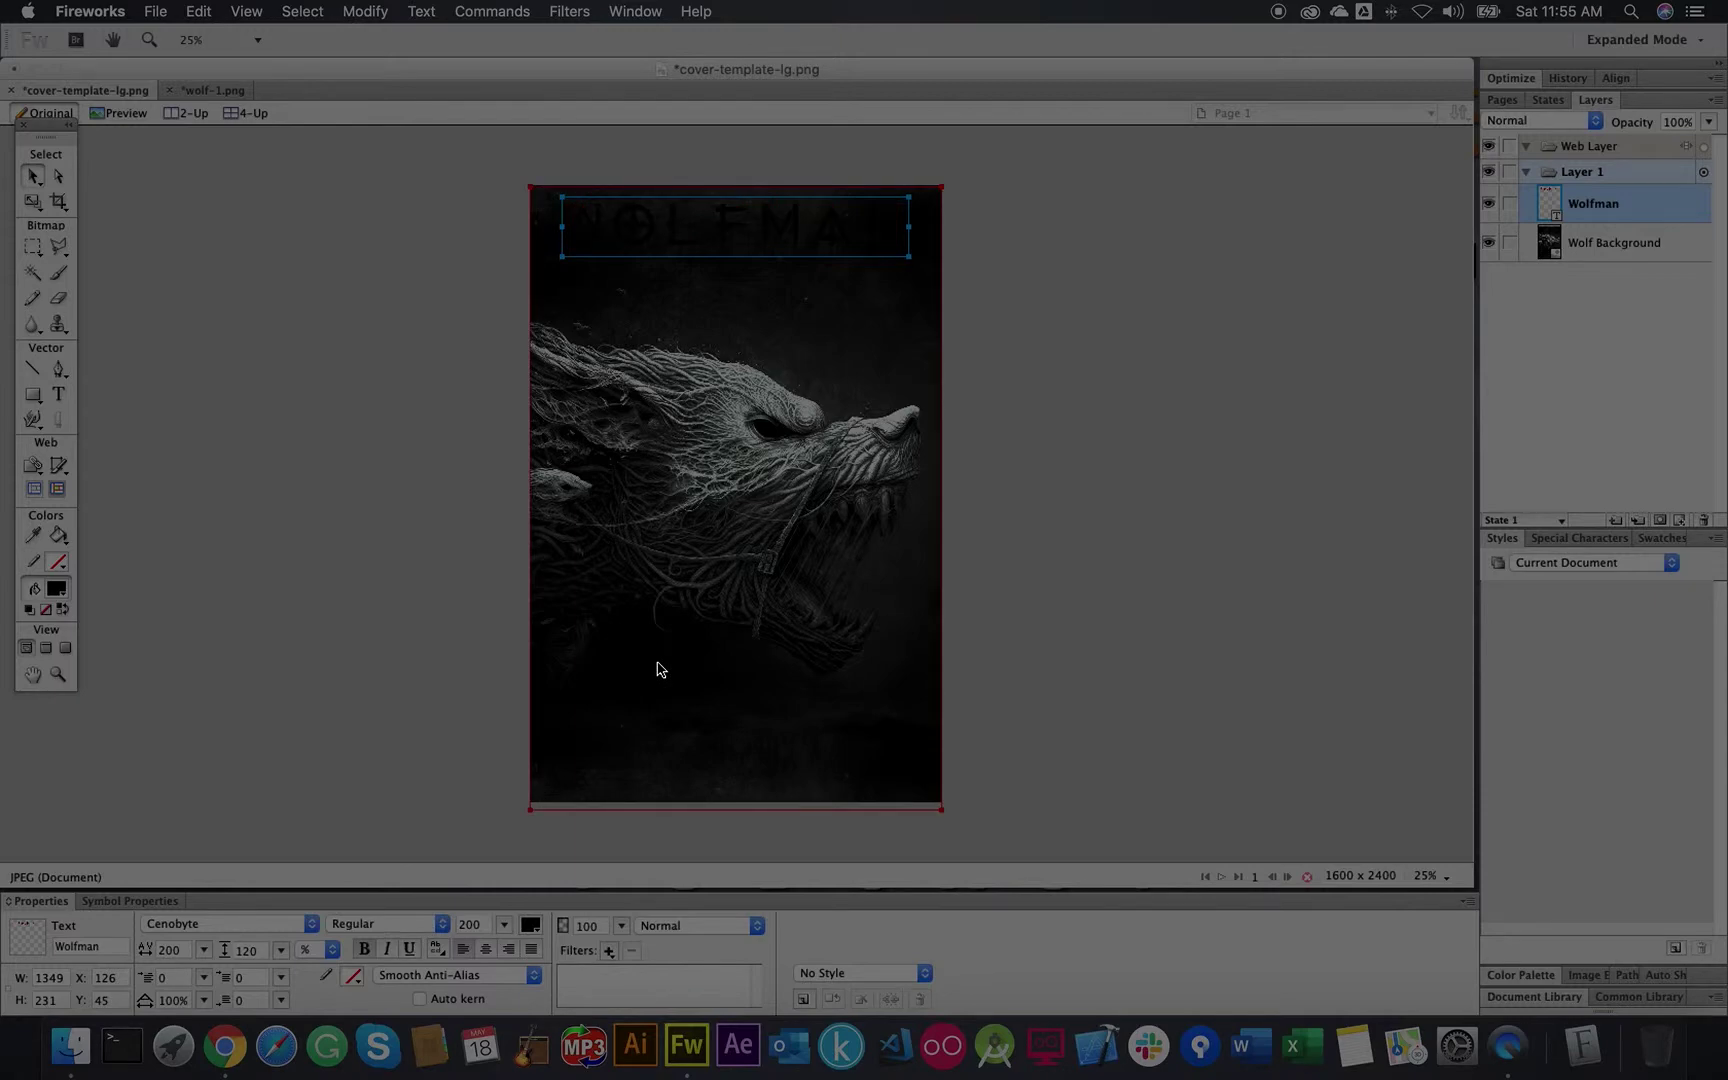
pyautogui.click(608, 952)
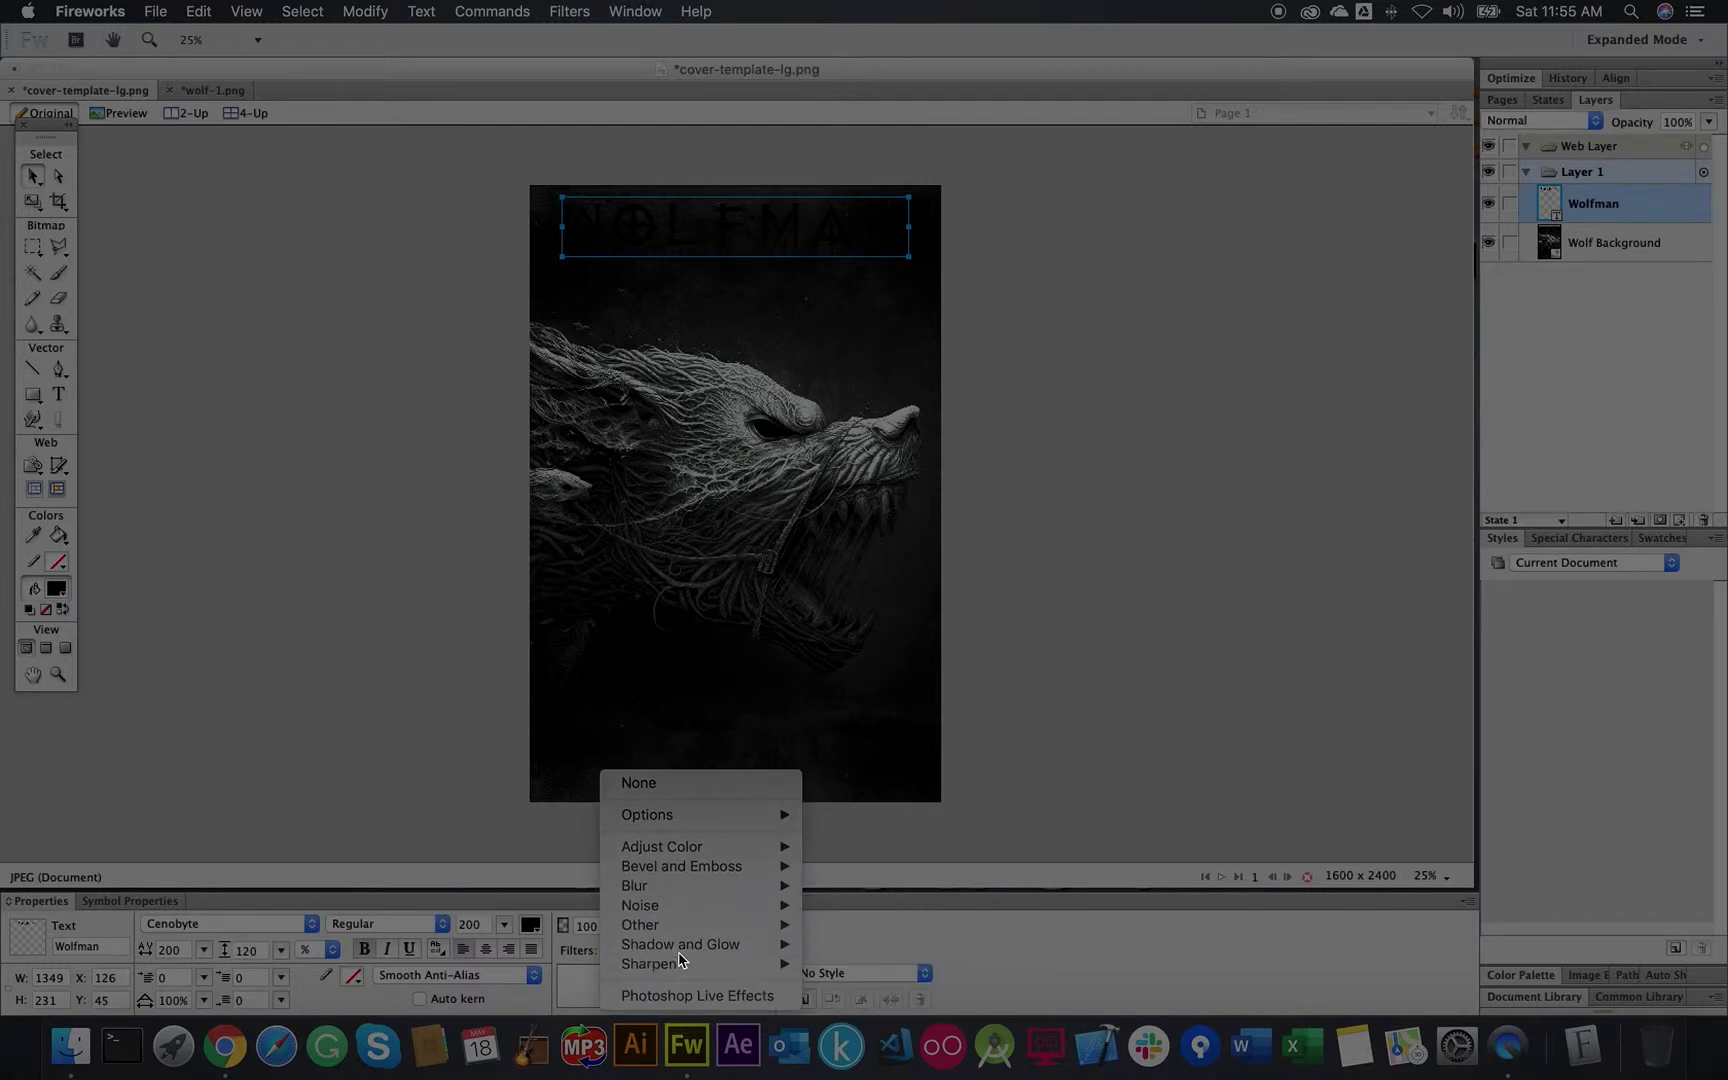
pyautogui.moveTo(683, 943)
pyautogui.click(831, 944)
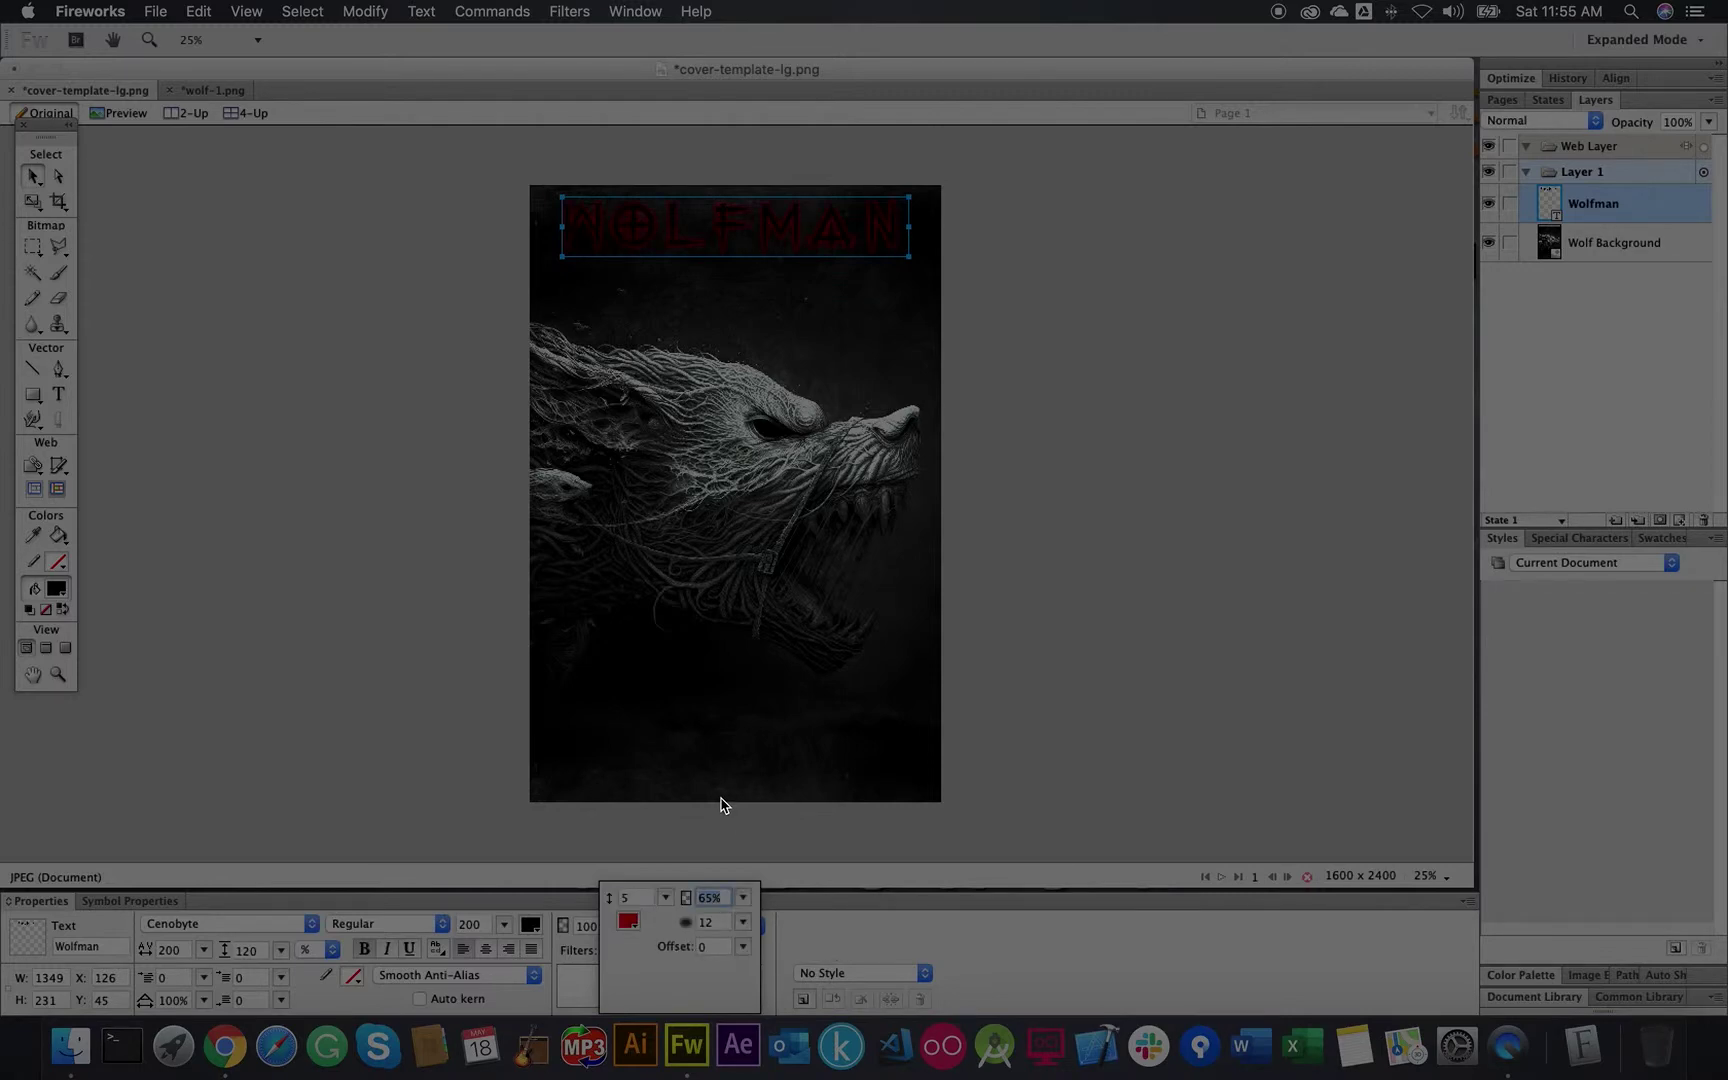
# Step: Set the title's glow colour to a bright red and close the glow settings
pyautogui.click(628, 922)
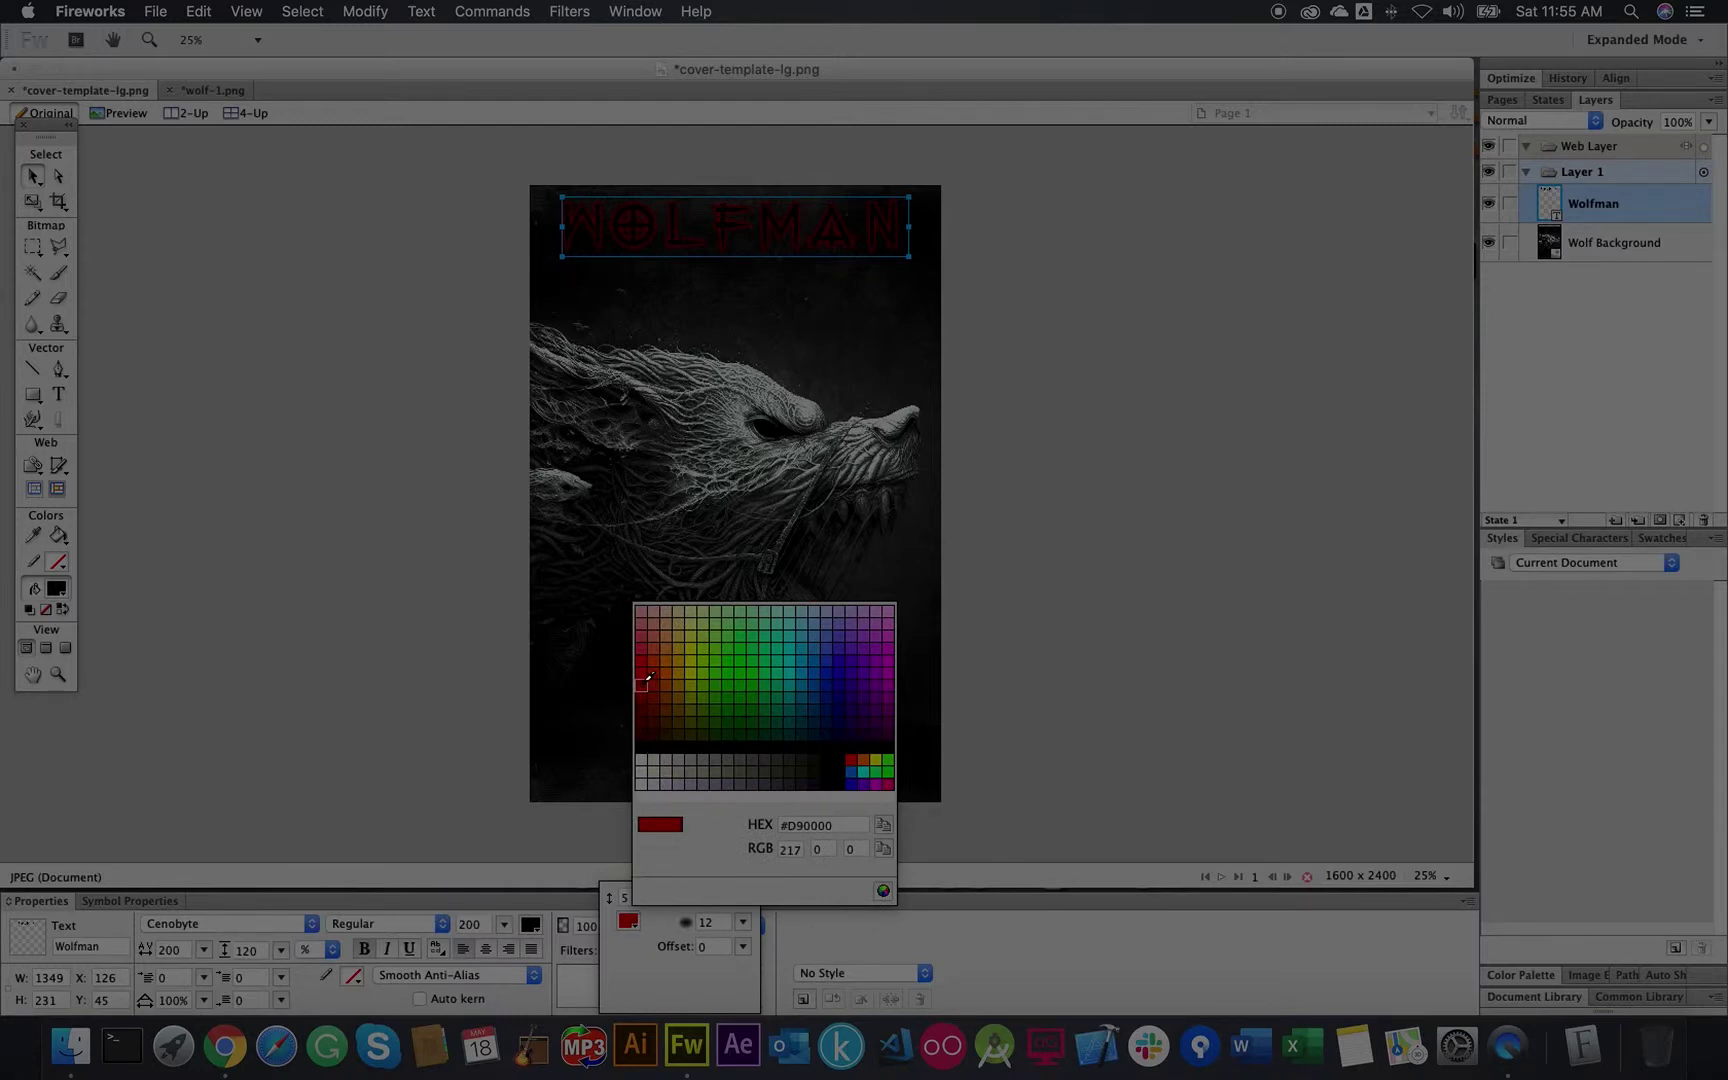
pyautogui.click(642, 683)
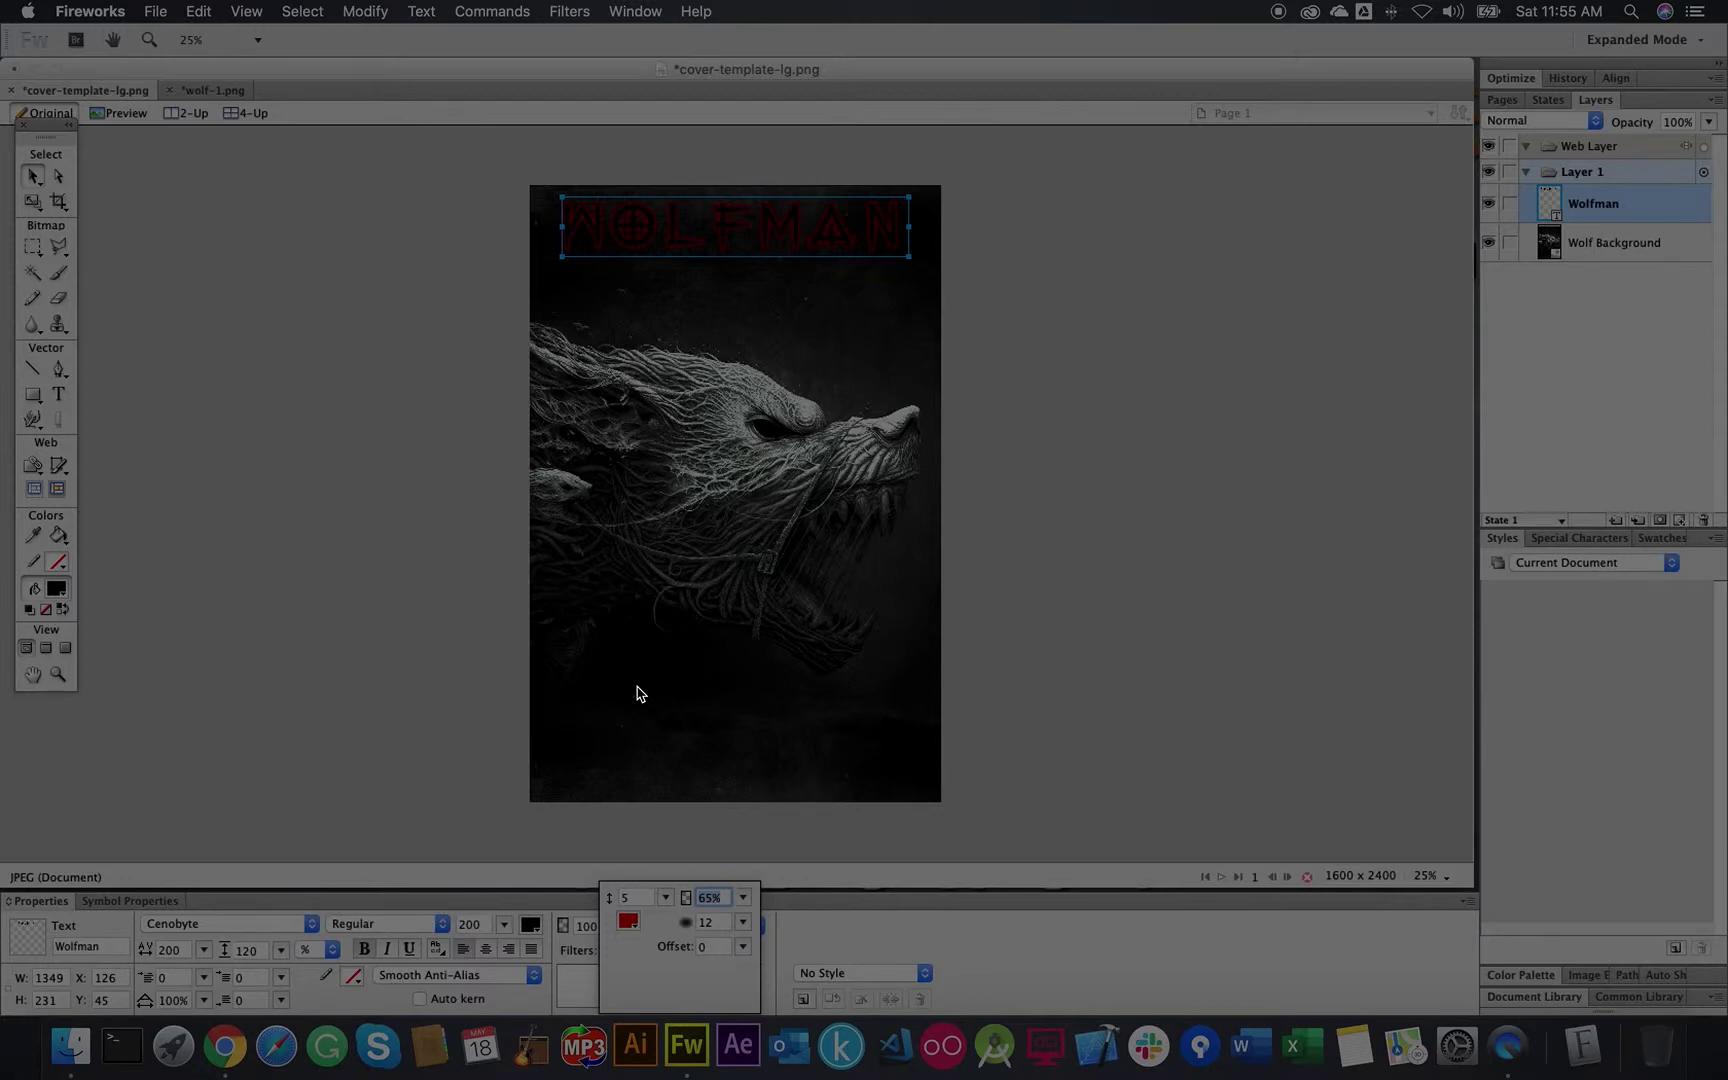
pyautogui.click(629, 922)
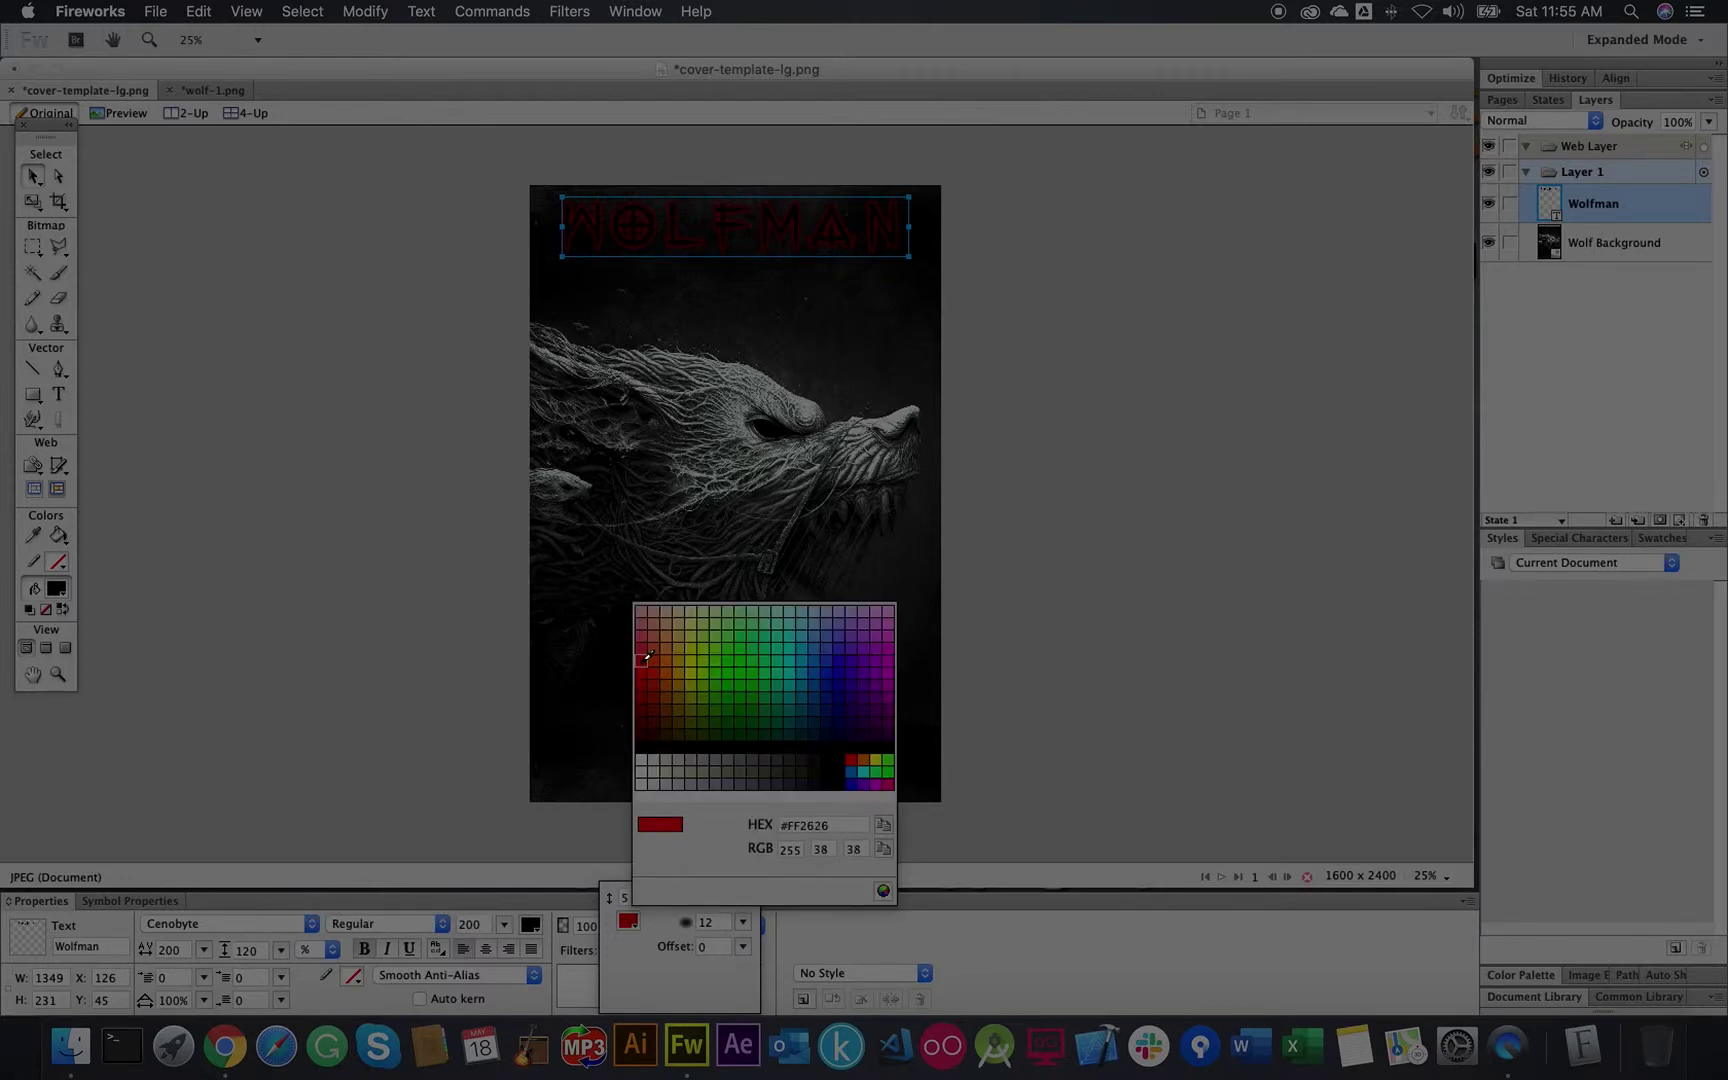
pyautogui.click(641, 673)
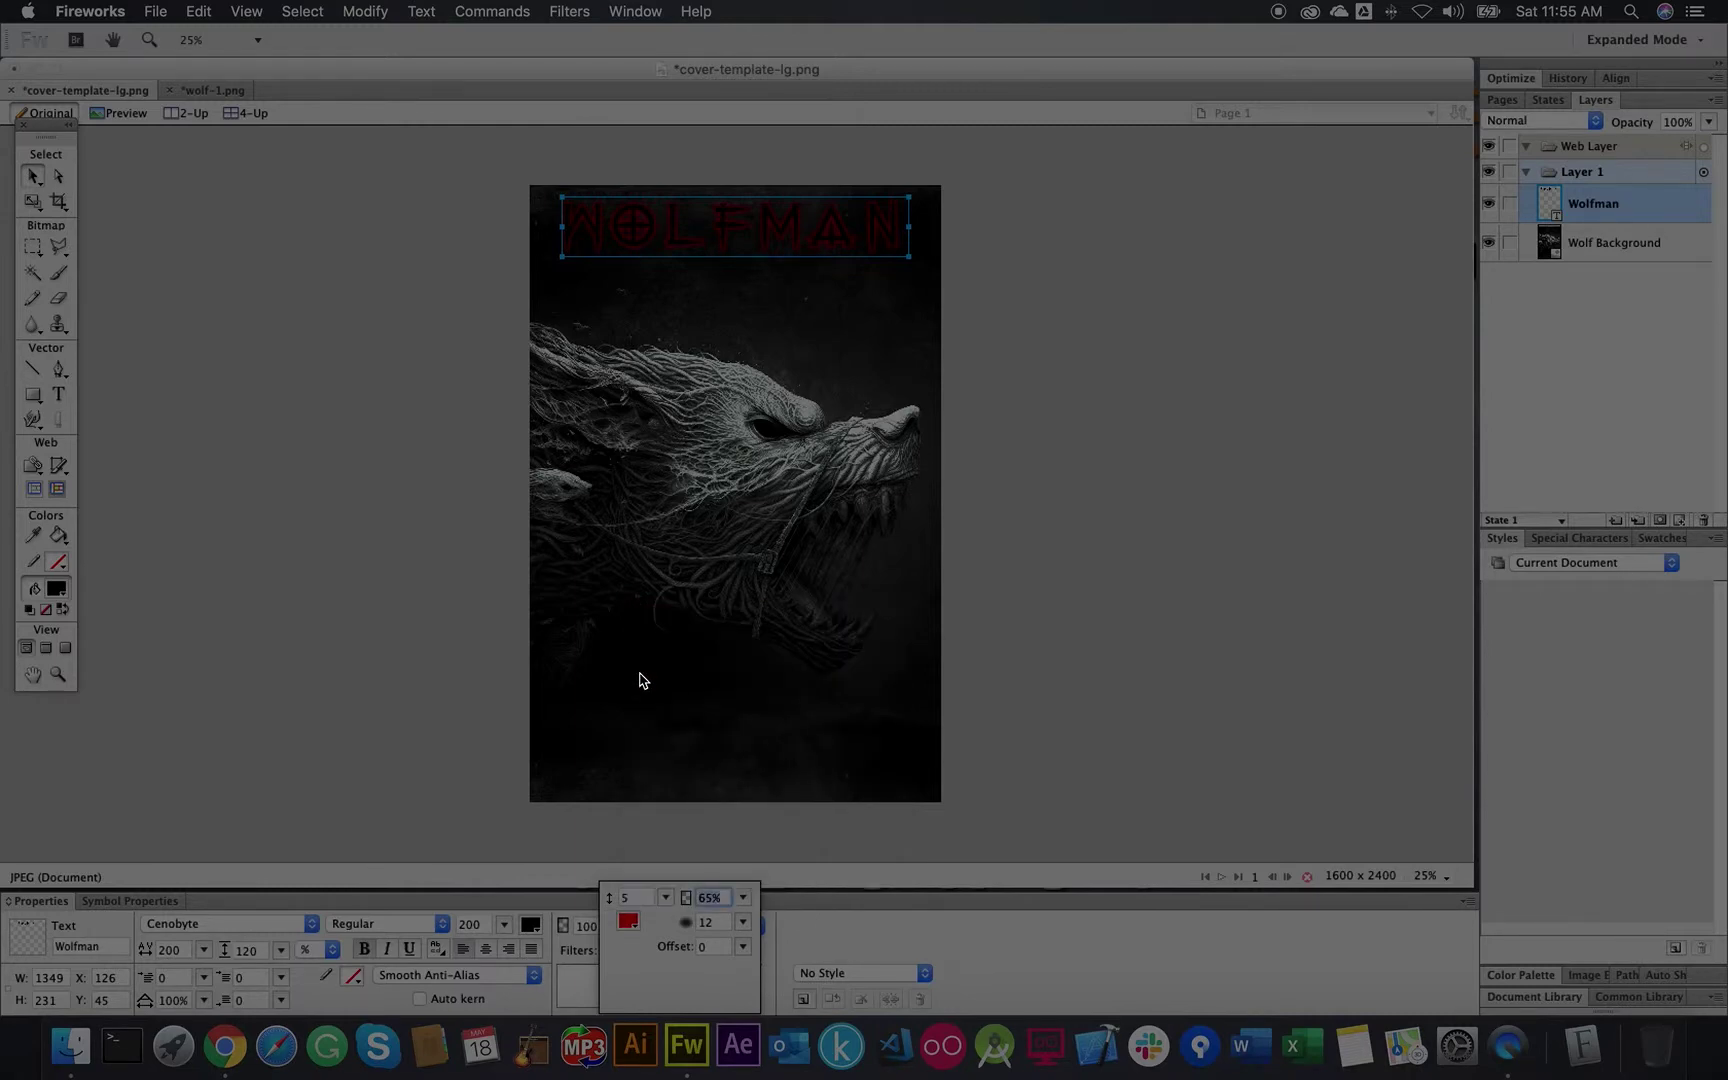
pyautogui.click(641, 680)
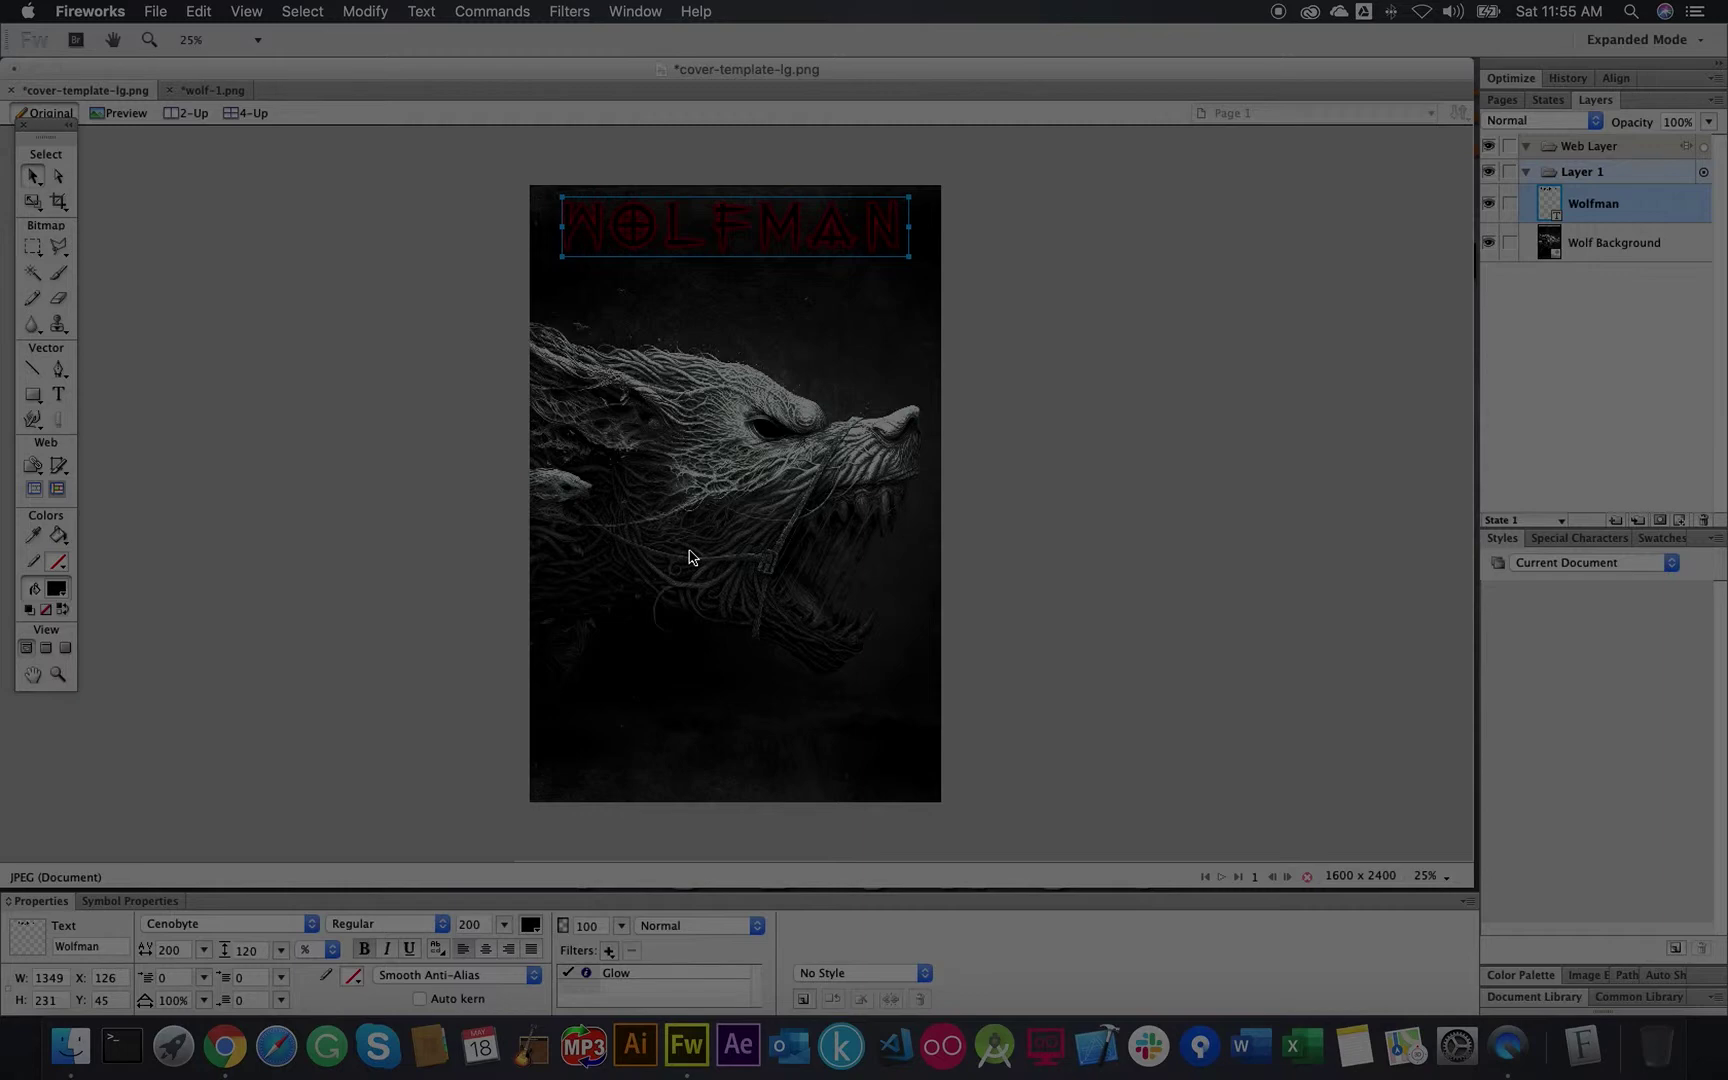
# Step: Reopen the Wolfman title's Glow filter and fine-tune the glow's softness, closing the settings again
pyautogui.click(740, 343)
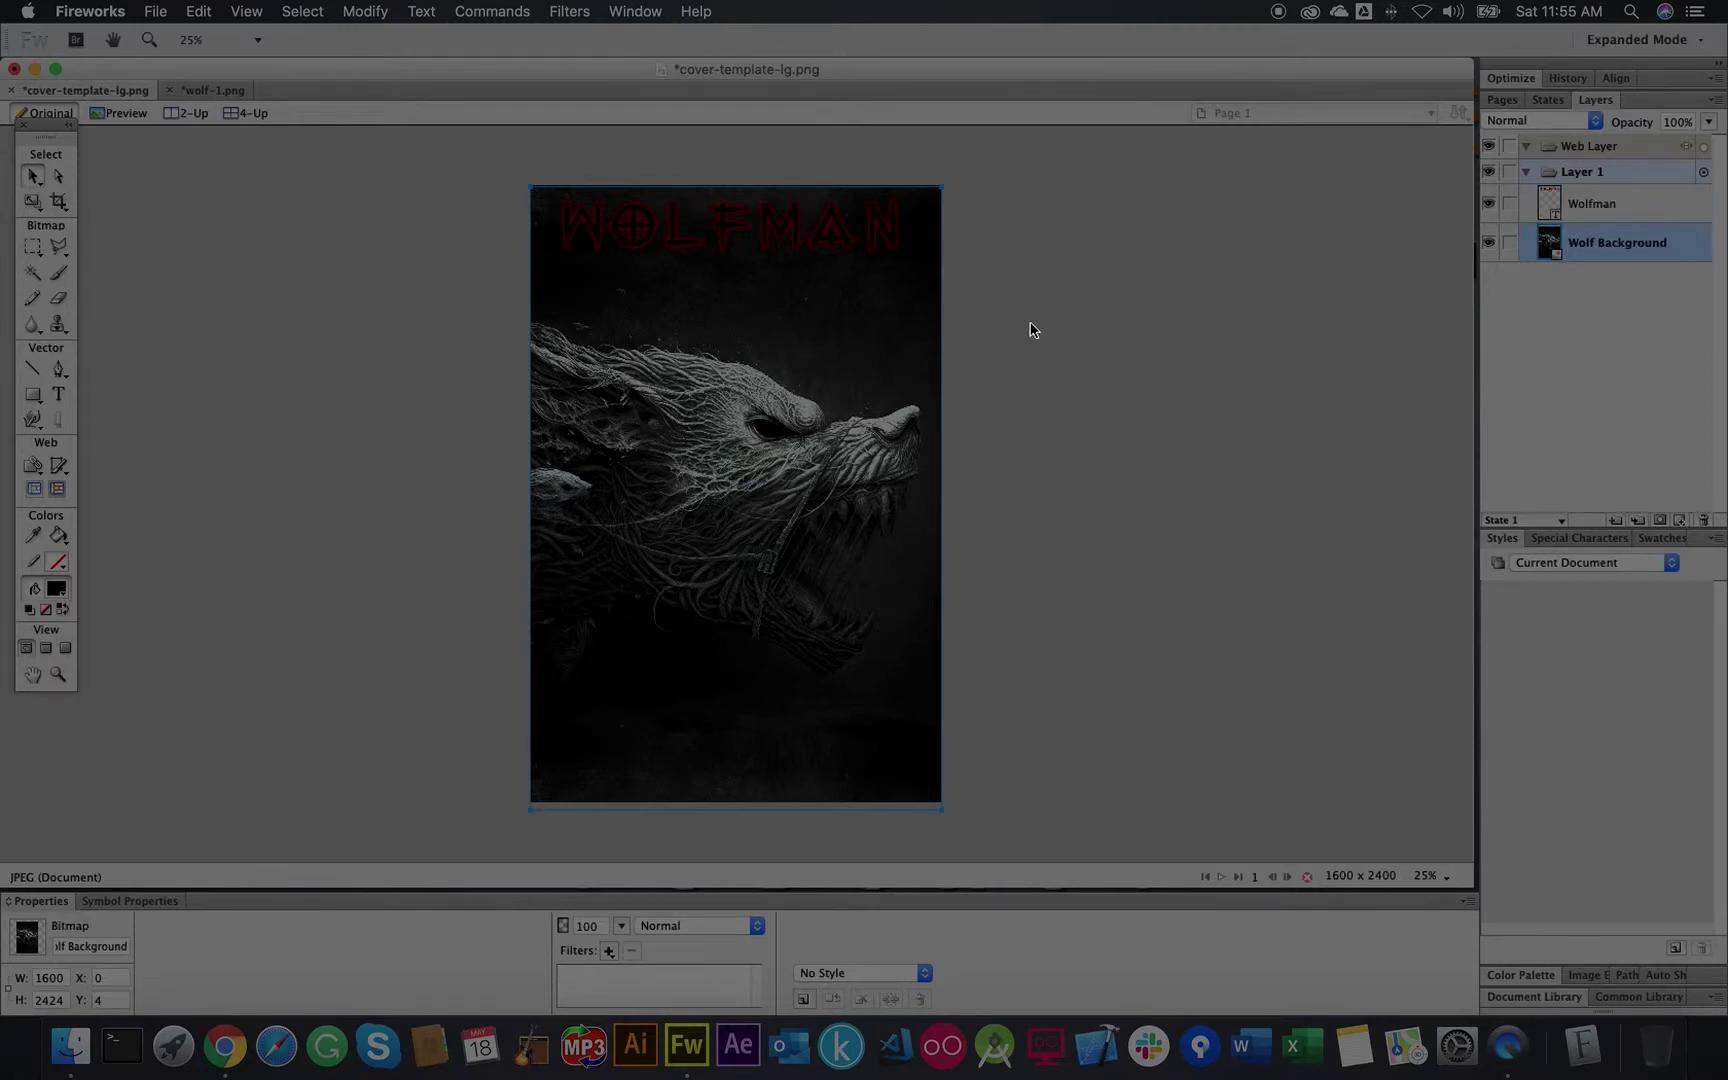
pyautogui.click(775, 244)
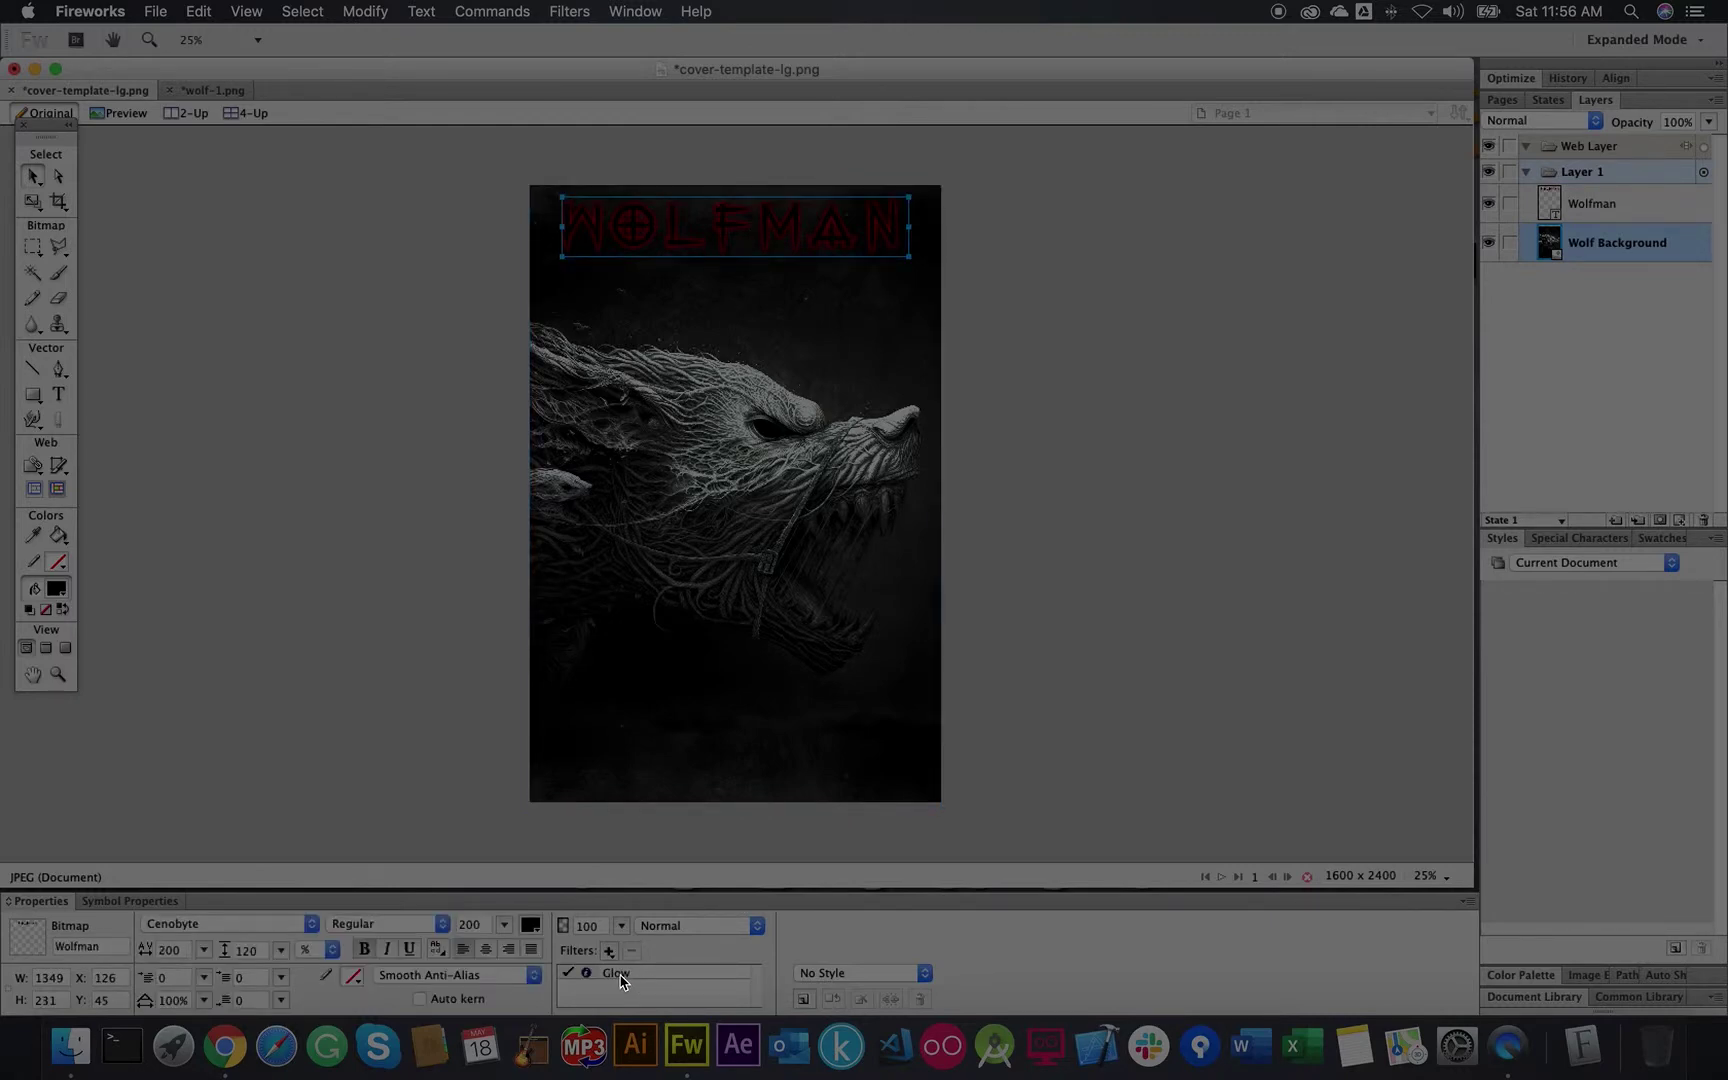
pyautogui.doubleClick(620, 980)
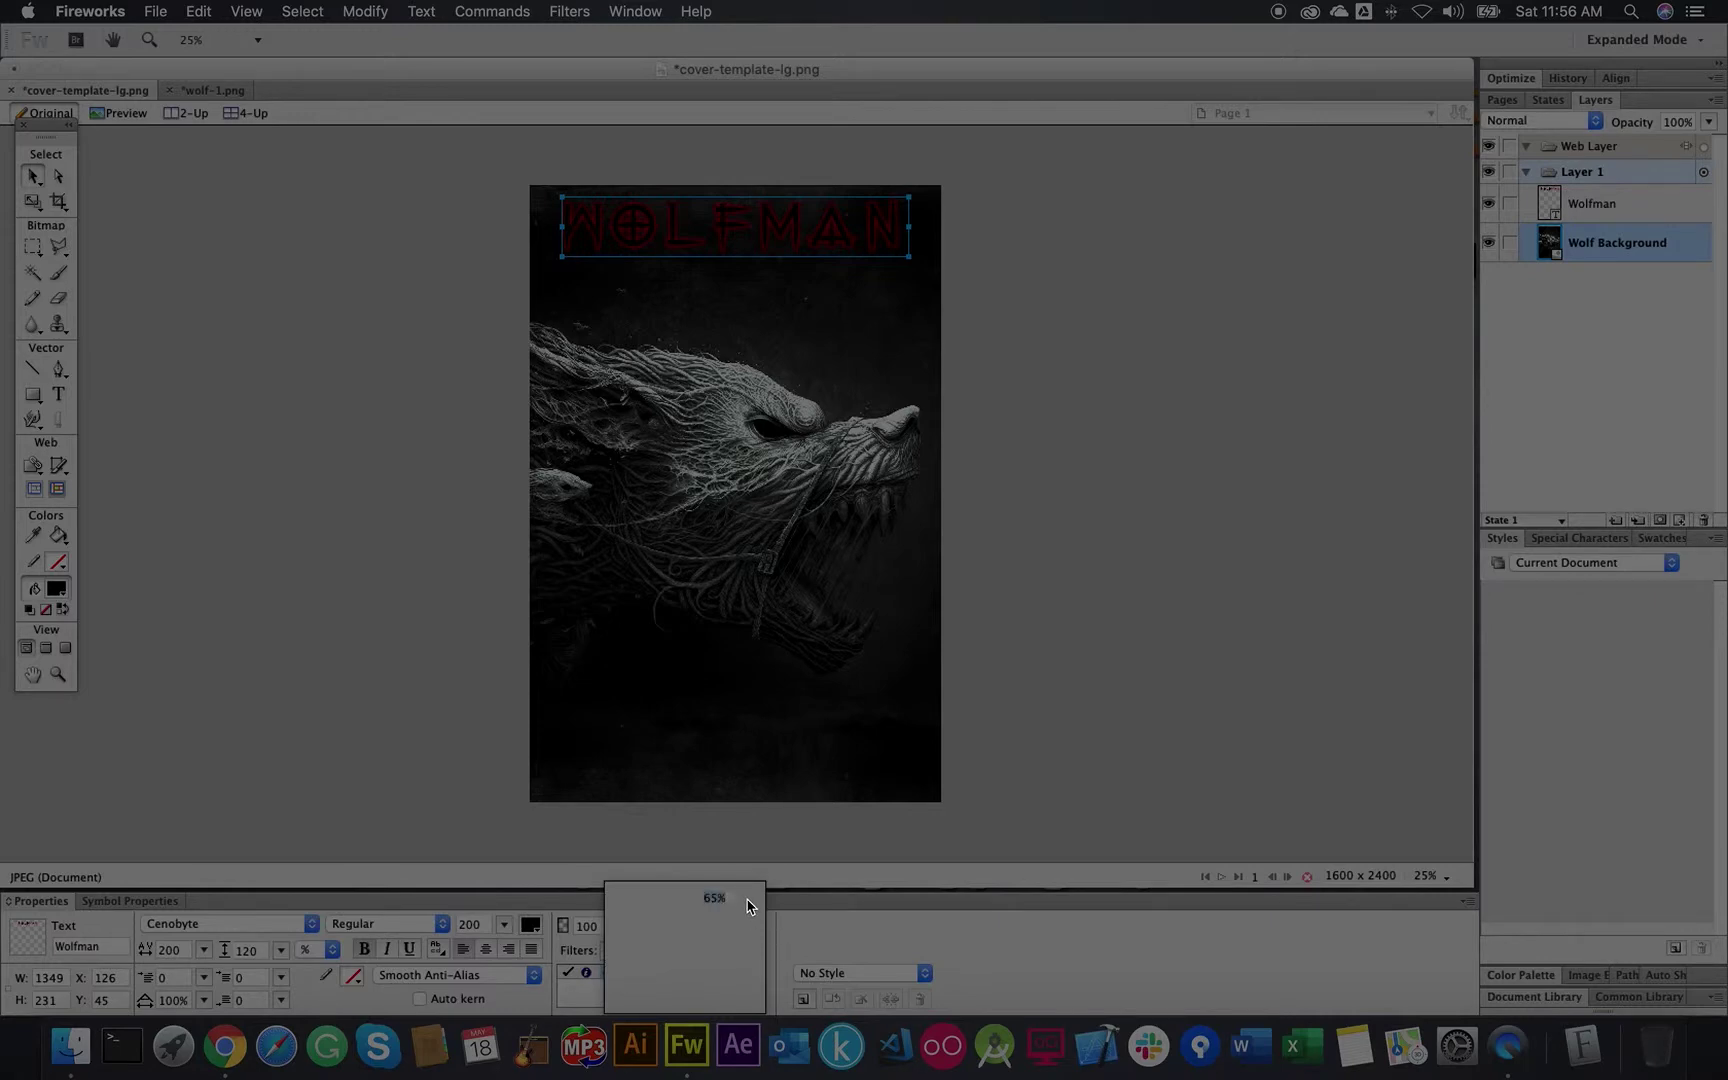
pyautogui.moveTo(749, 922); pyautogui.dragTo(753, 916)
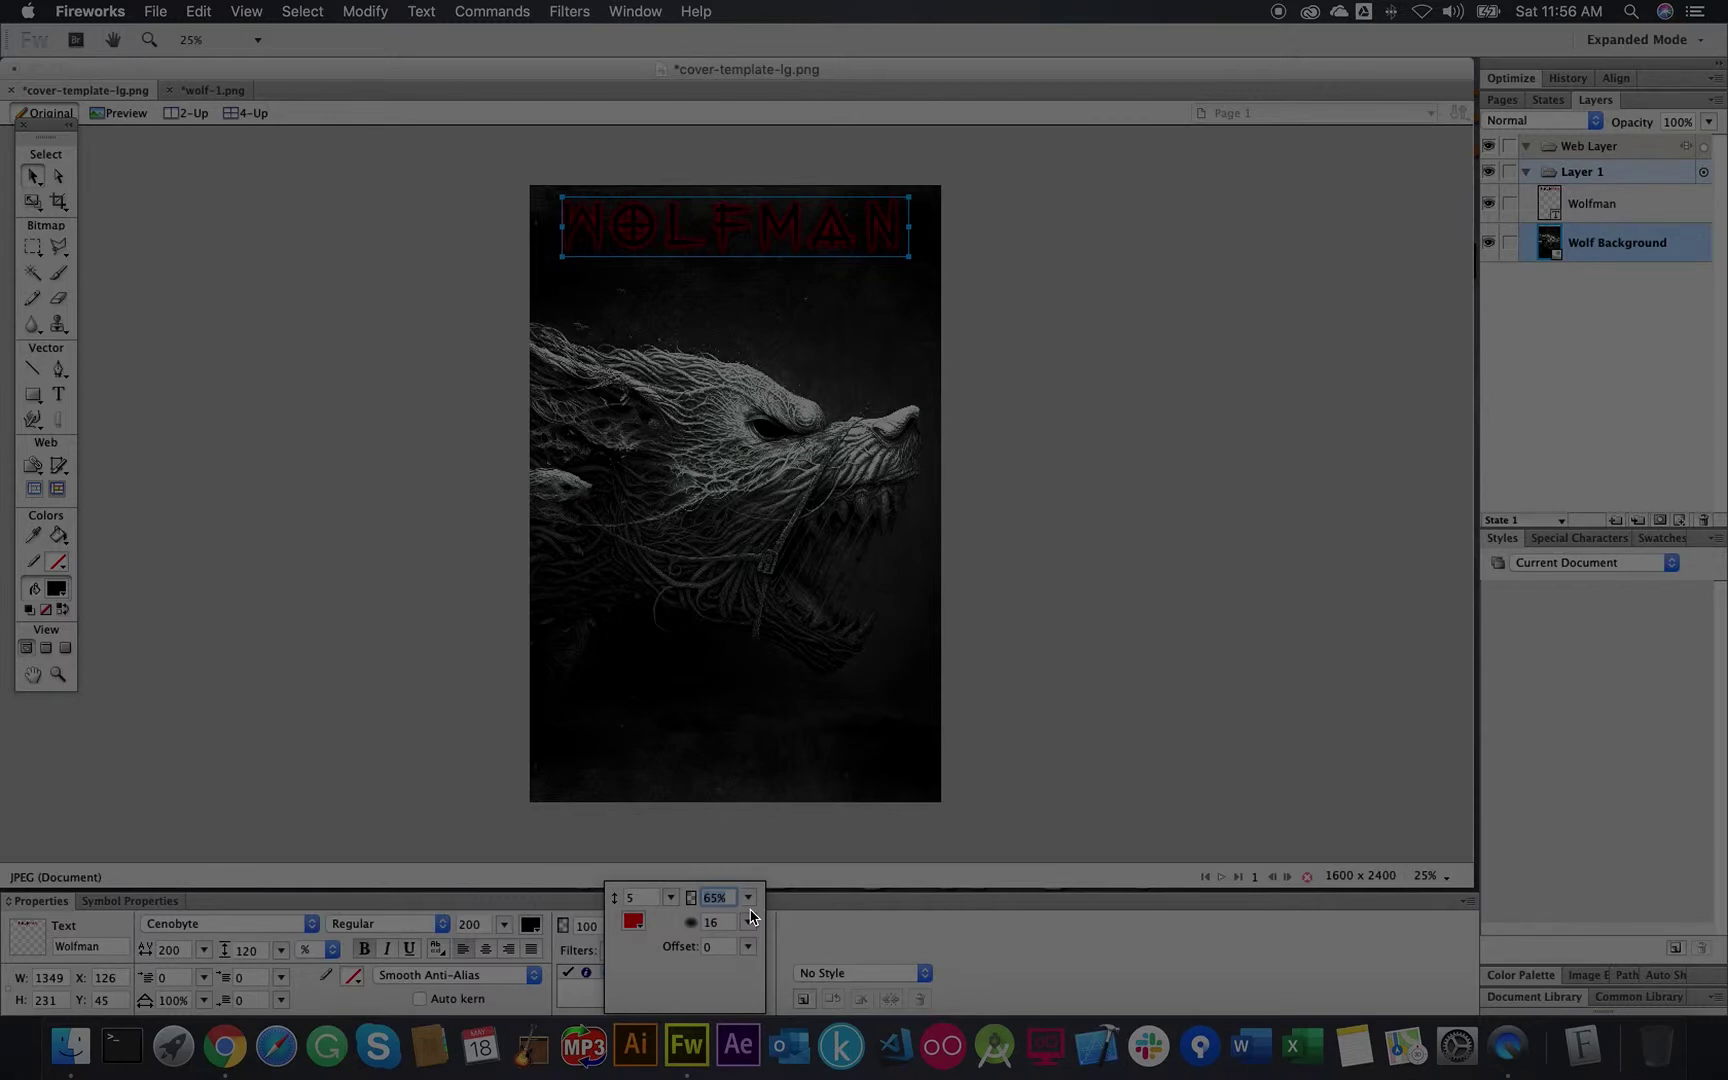
pyautogui.click(750, 925)
pyautogui.moveTo(749, 921); pyautogui.dragTo(751, 915)
pyautogui.click(721, 515)
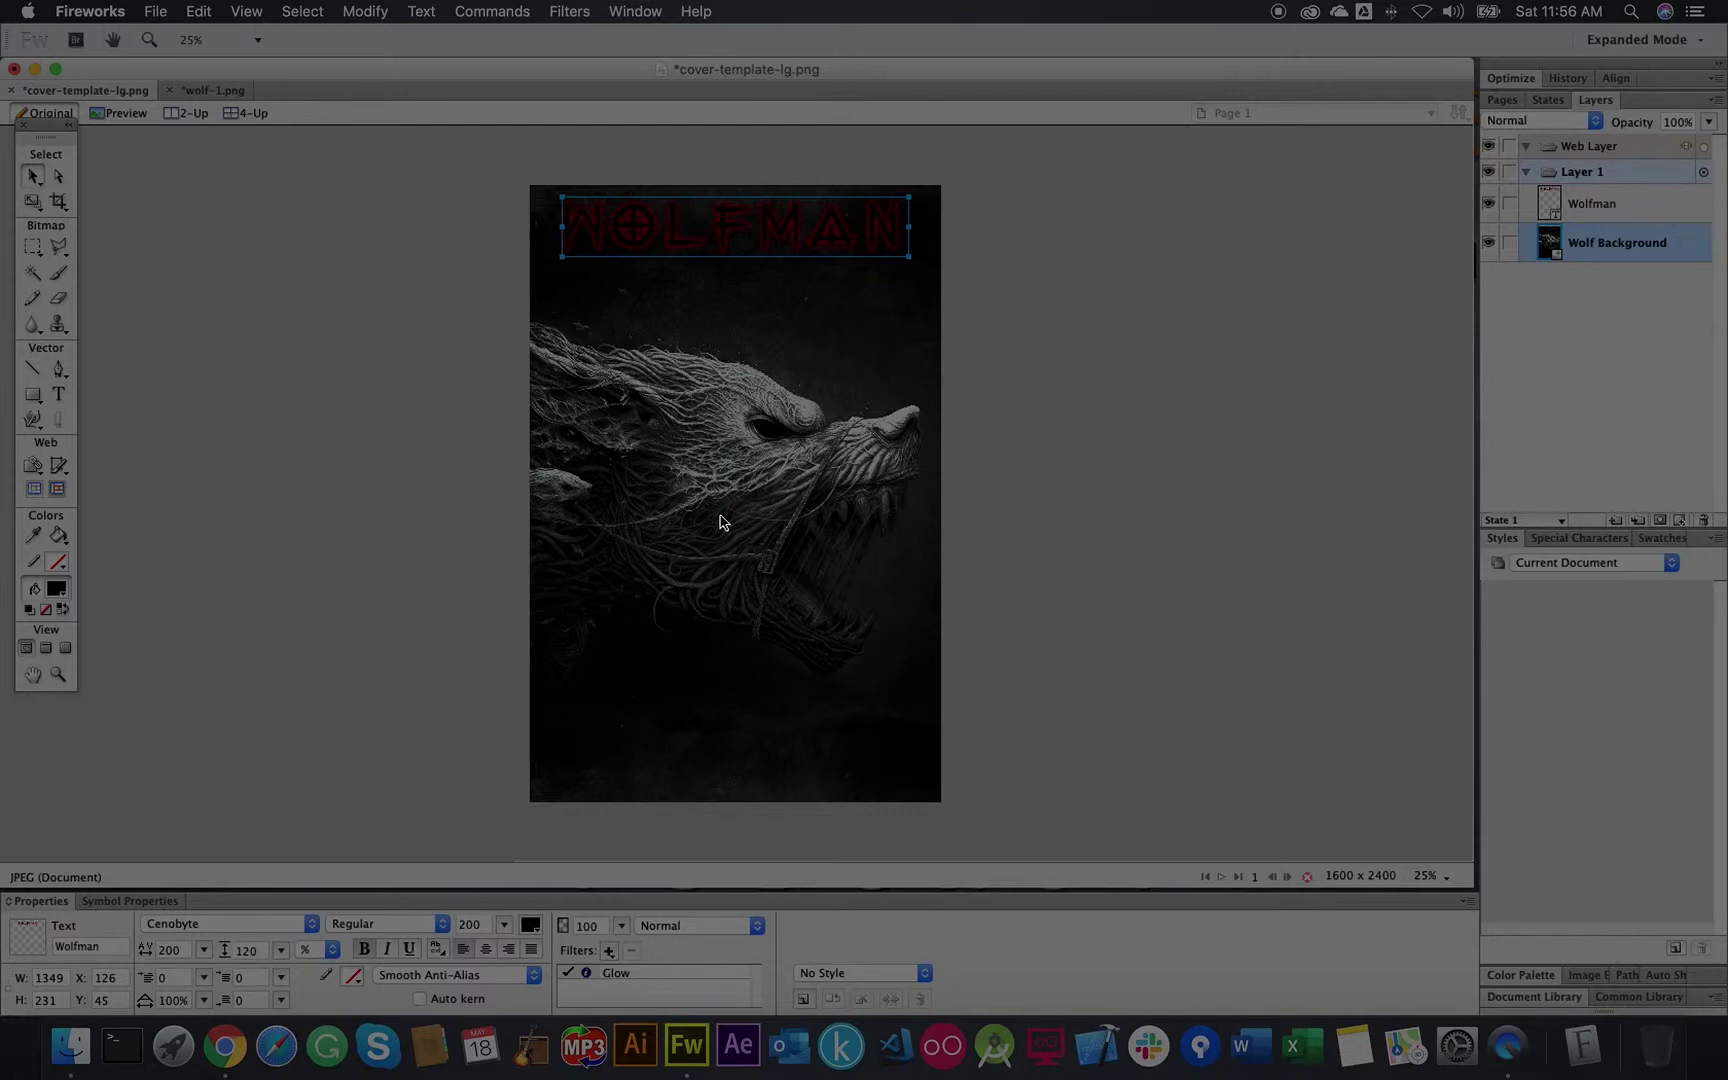
pyautogui.click(727, 340)
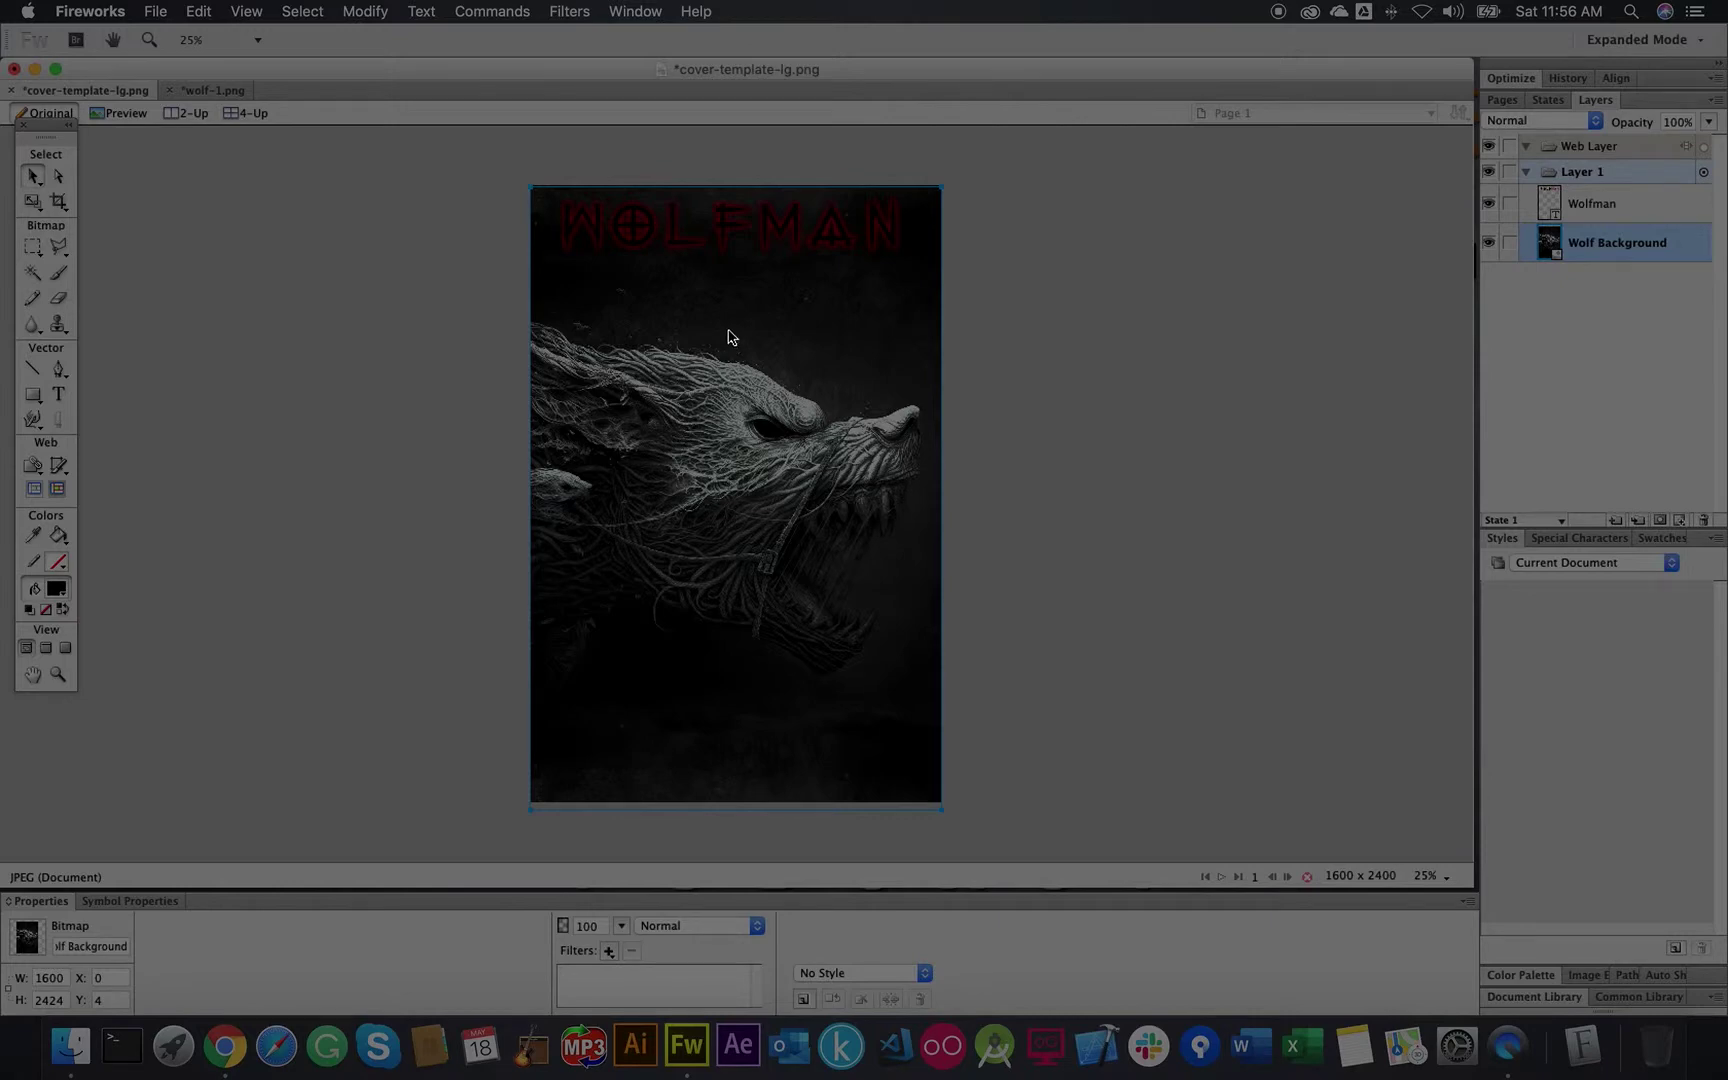
# Step: Add an empty bitmap above the Wolfman title and name it Author
pyautogui.click(1606, 205)
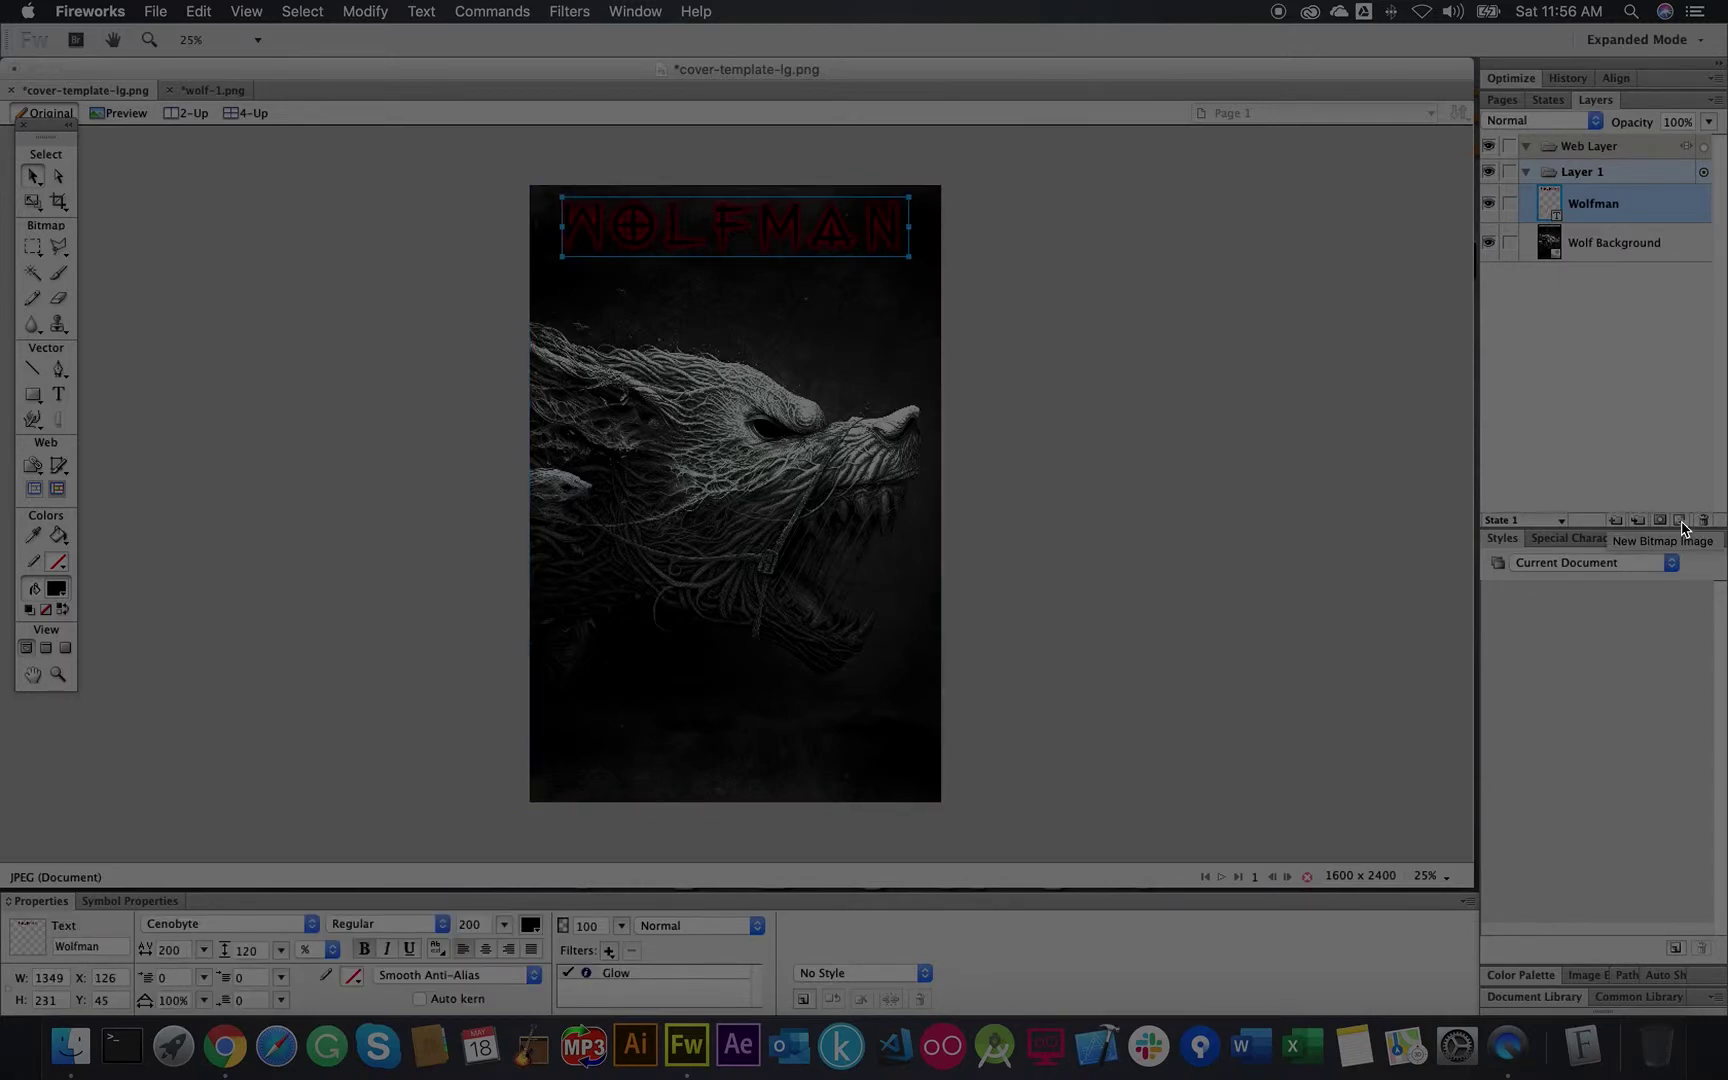
pyautogui.click(1643, 455)
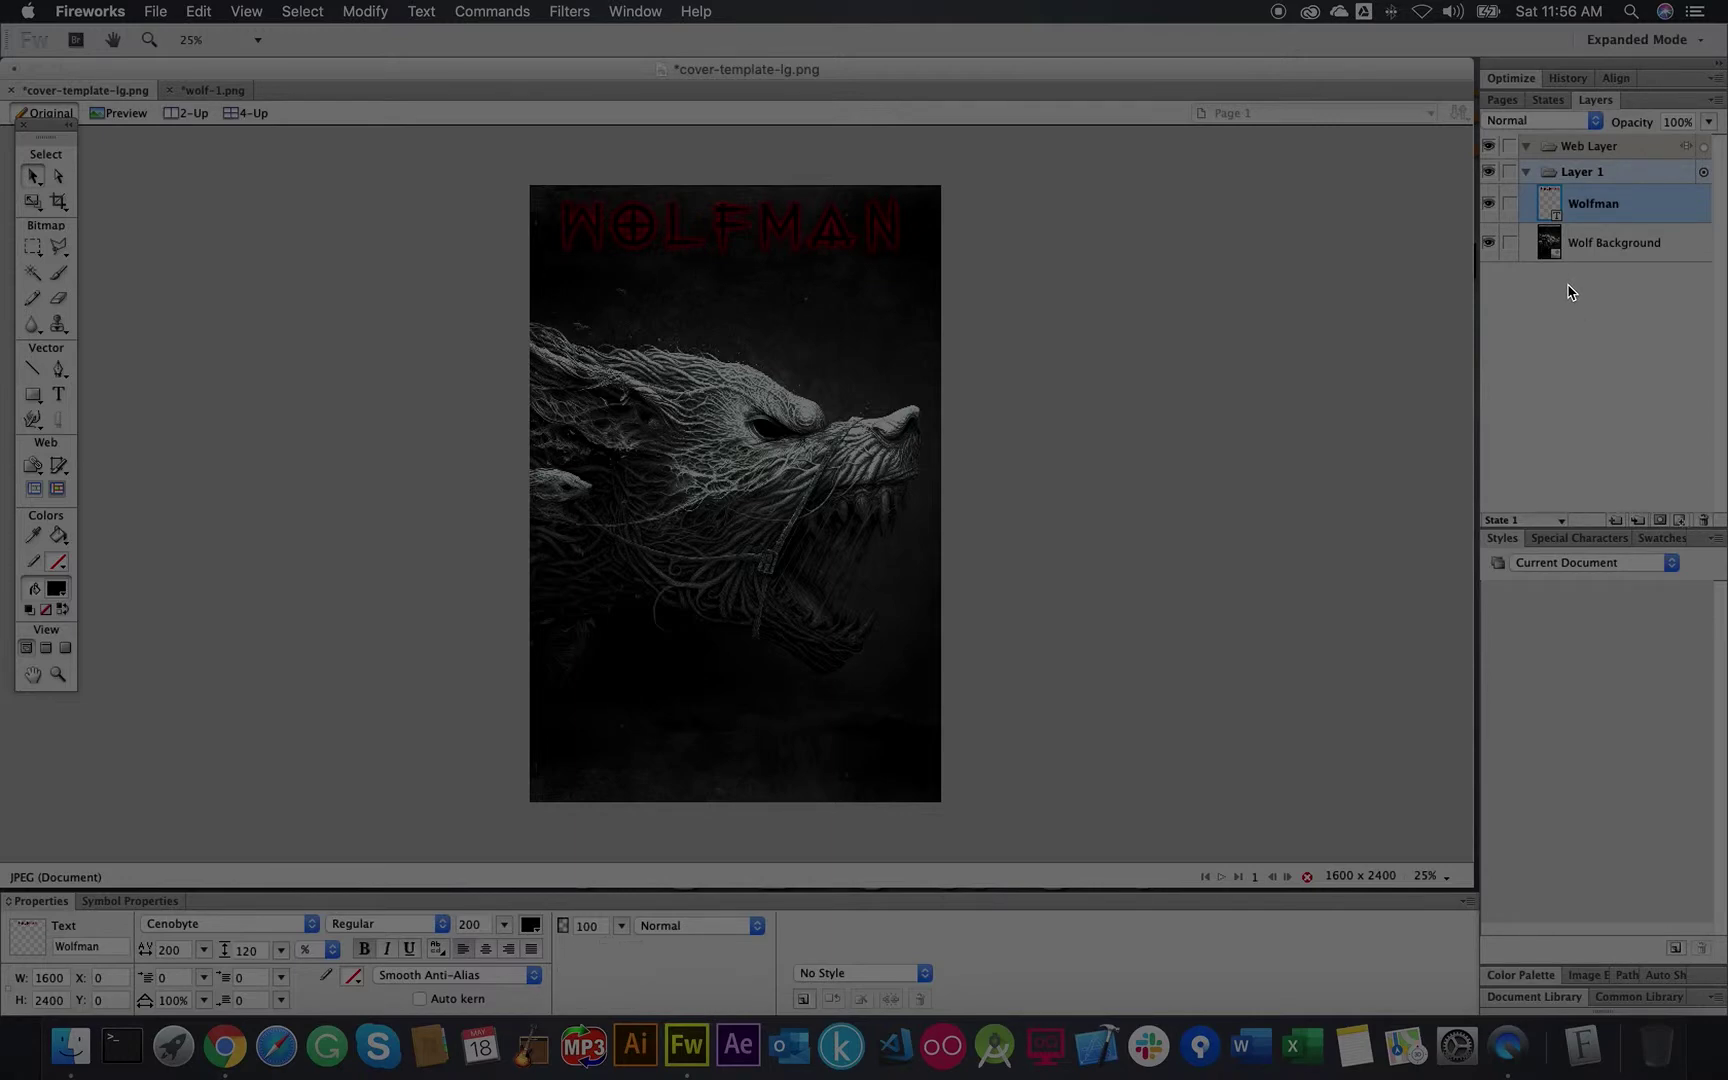
pyautogui.doubleClick(1597, 216)
pyautogui.write('Author')
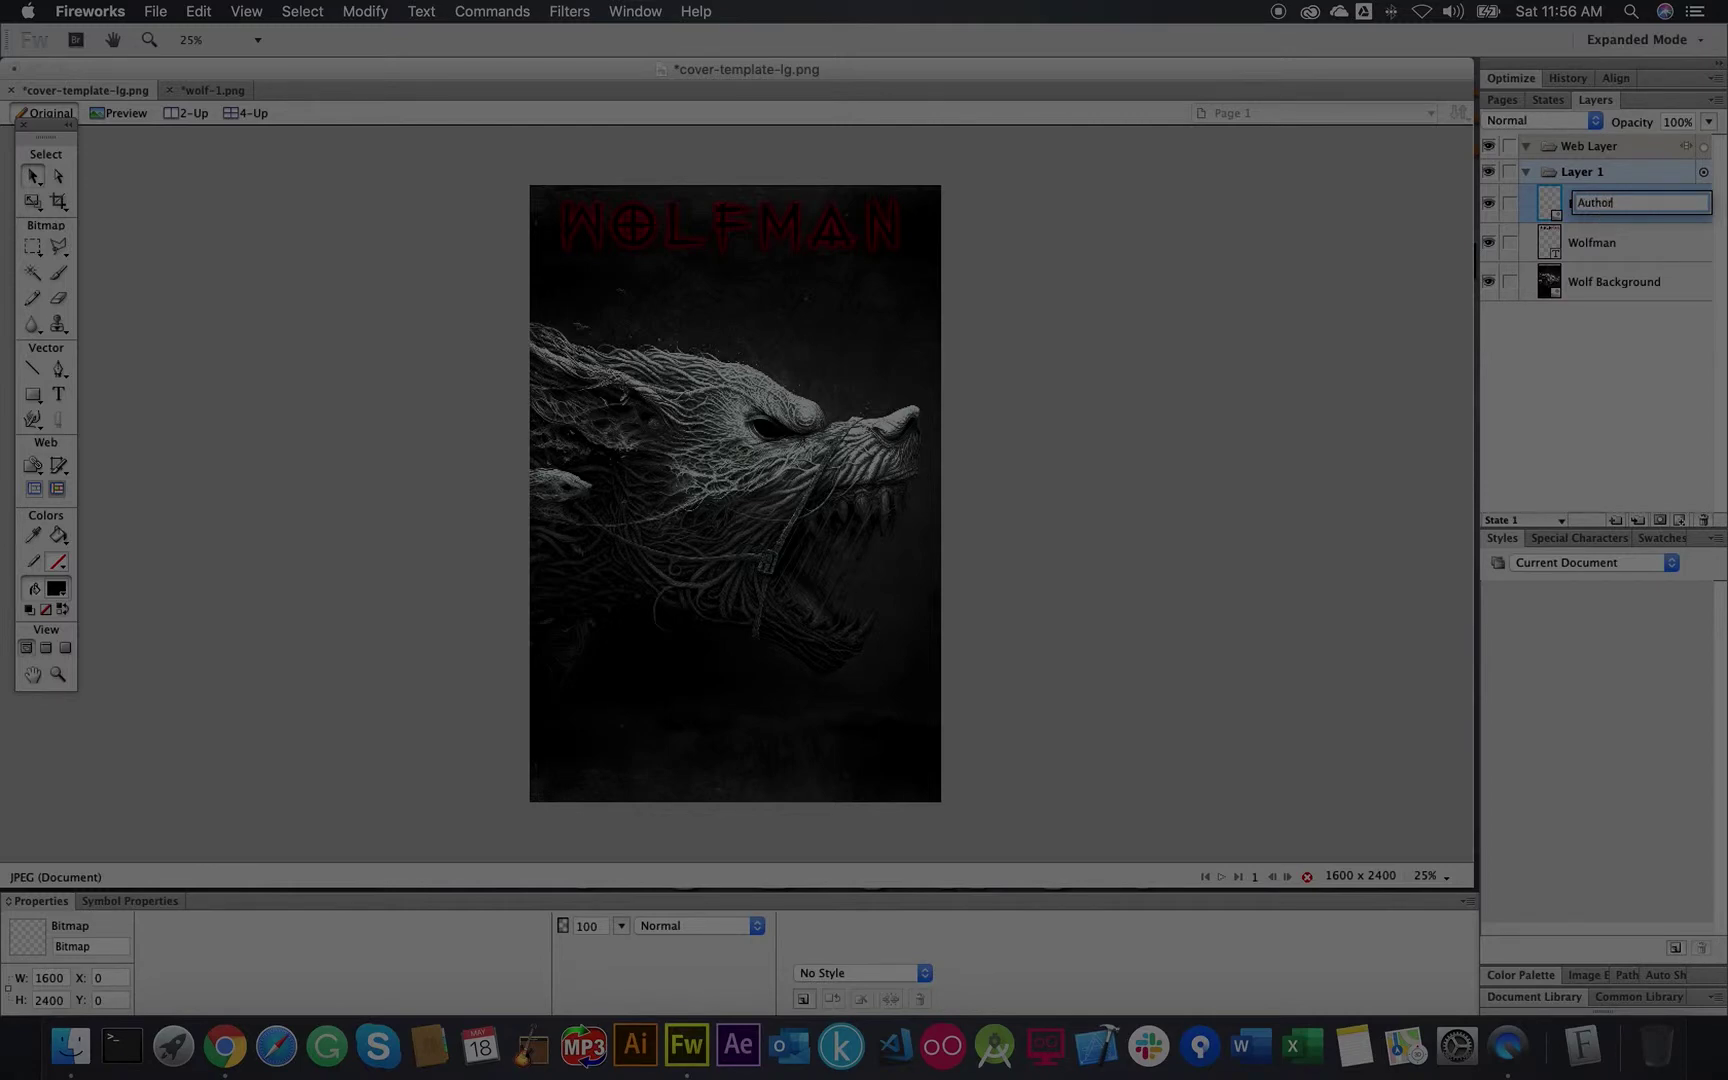
pyautogui.click(1622, 332)
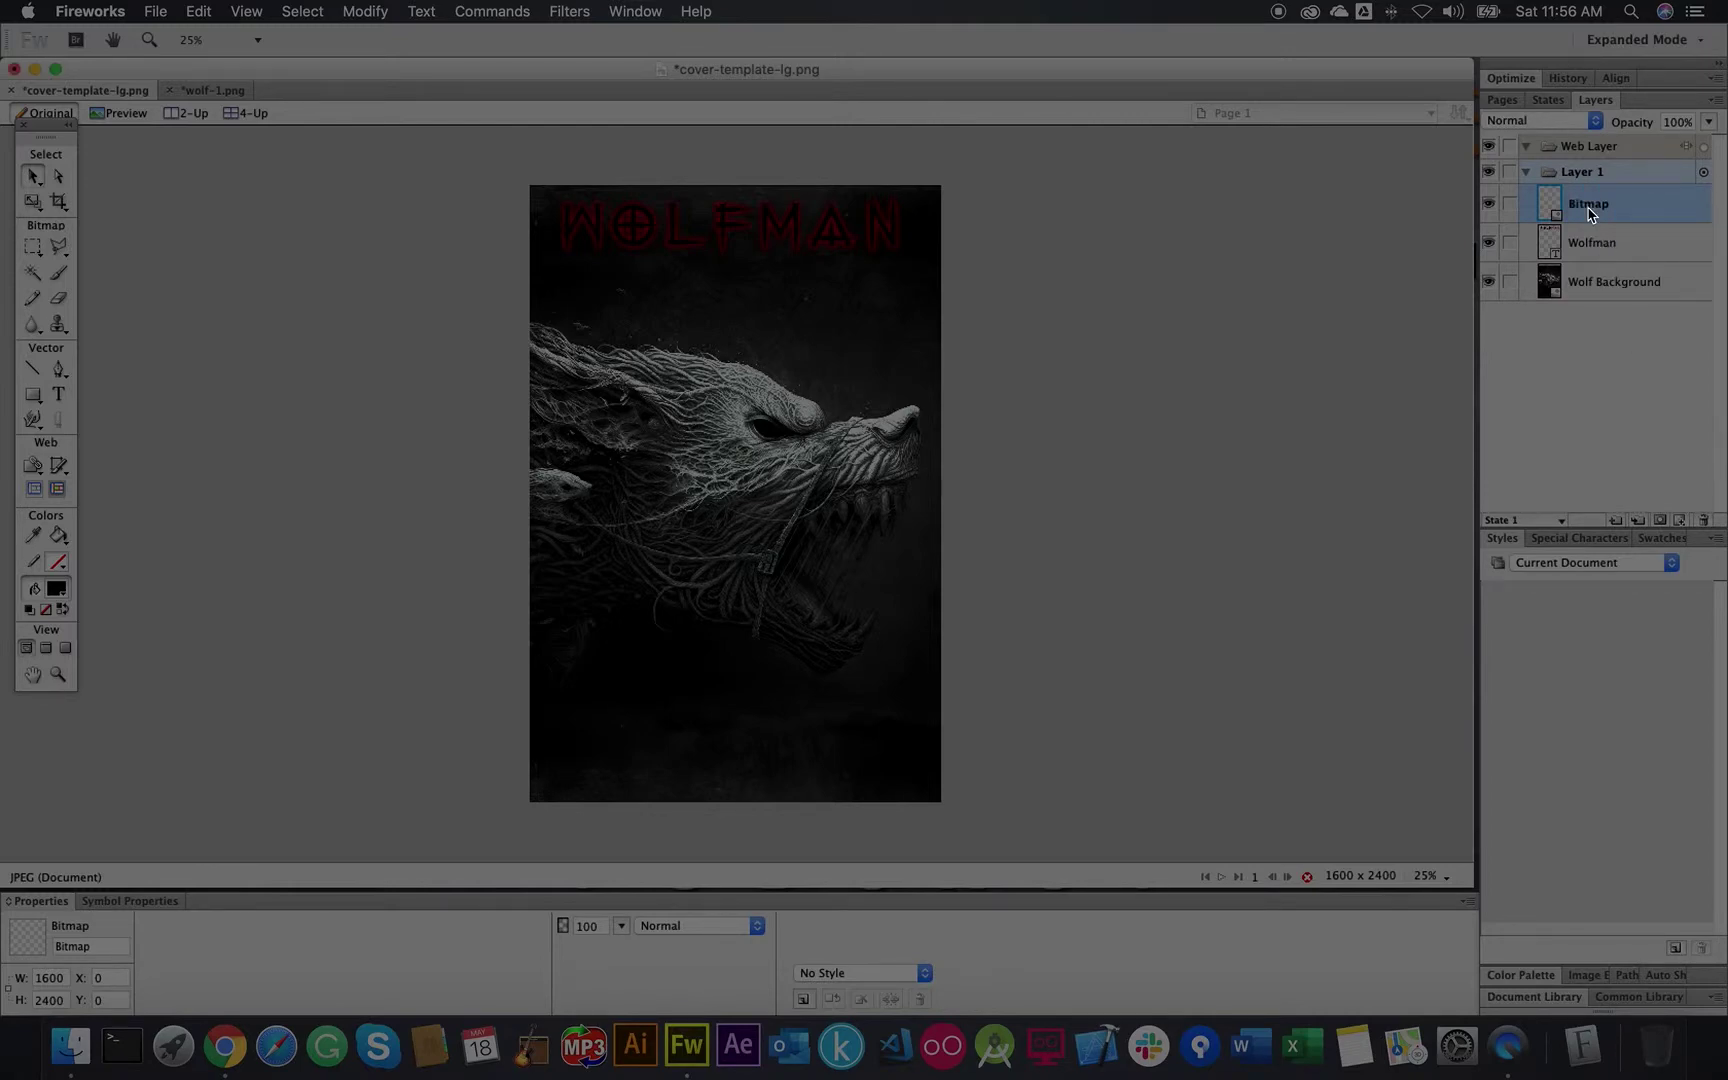
# Step: Lock the Wolf Background and Wolfman objects in Layer 1 and discard the empty bitmap
pyautogui.click(1509, 282)
pyautogui.press('Delete')
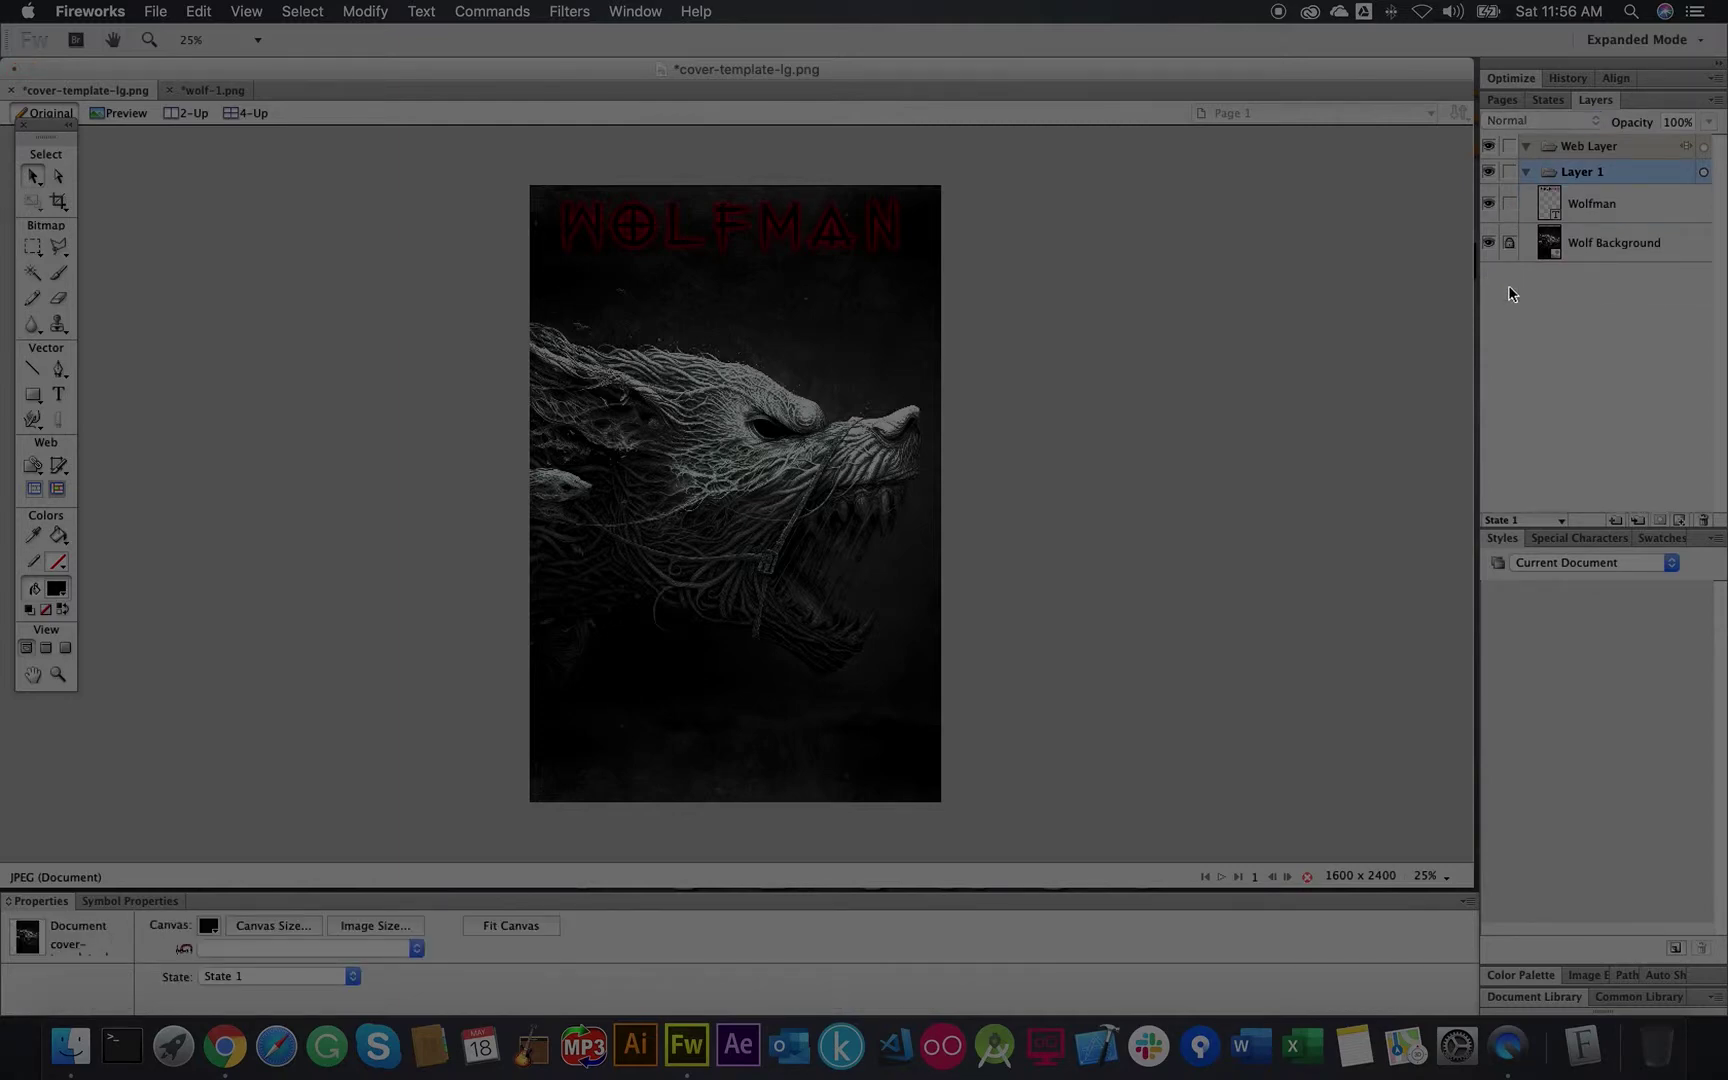
pyautogui.click(1511, 205)
# Step: Add another empty bitmap above the locked Wolfman title and name it Author
pyautogui.click(1080, 450)
pyautogui.press('super+v')
pyautogui.doubleClick(1598, 204)
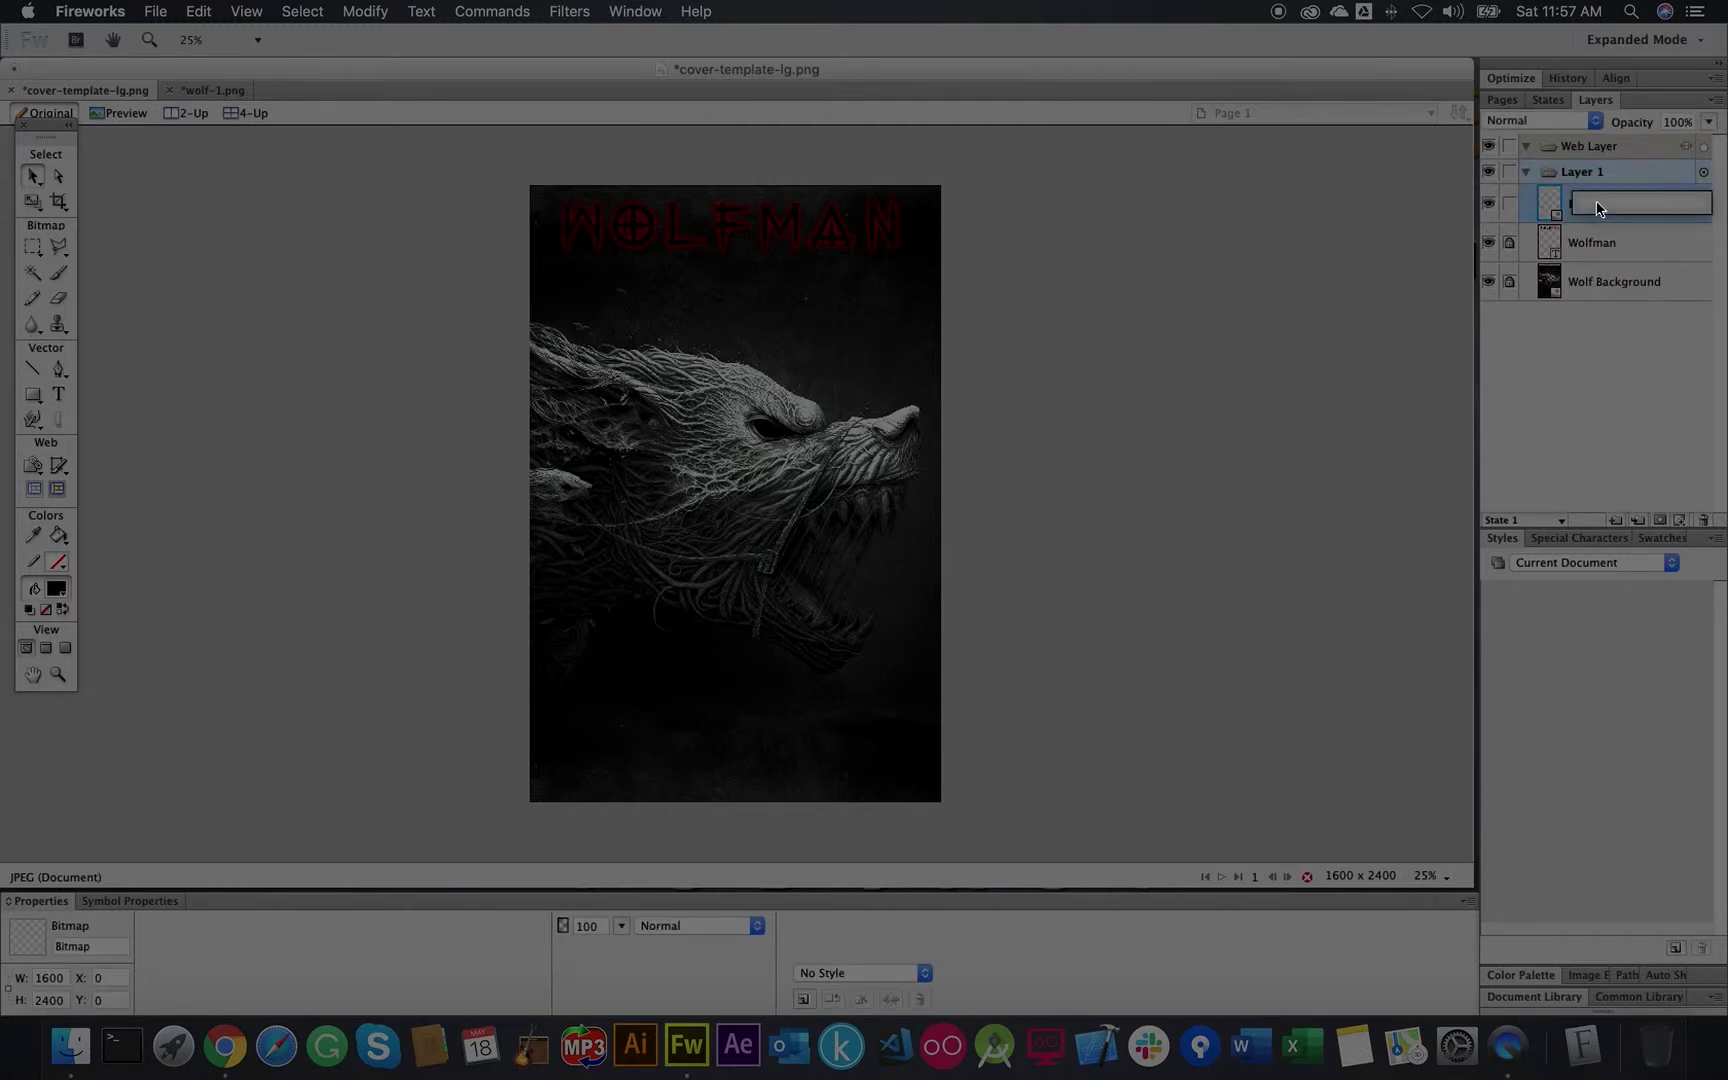
pyautogui.write('Author')
pyautogui.press('Return')
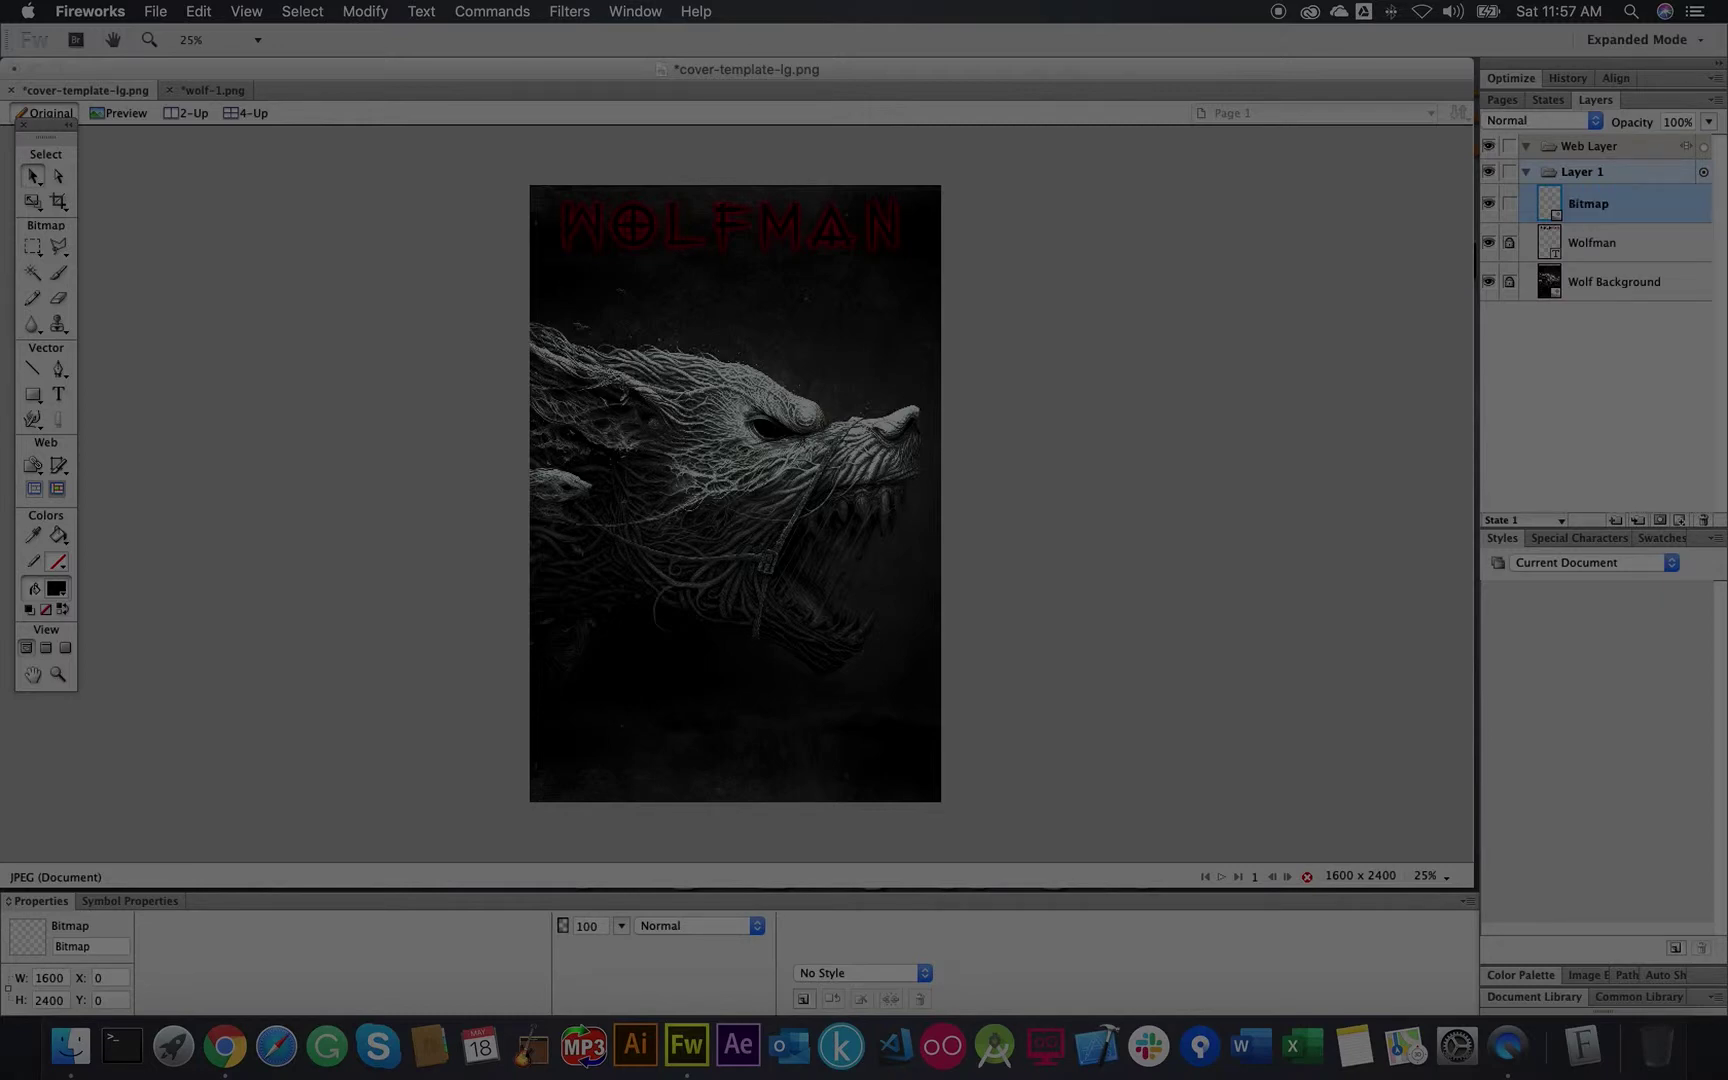
# Step: Add a text byline reading "By" and the author's full name below the wolf's jaw
pyautogui.click(58, 394)
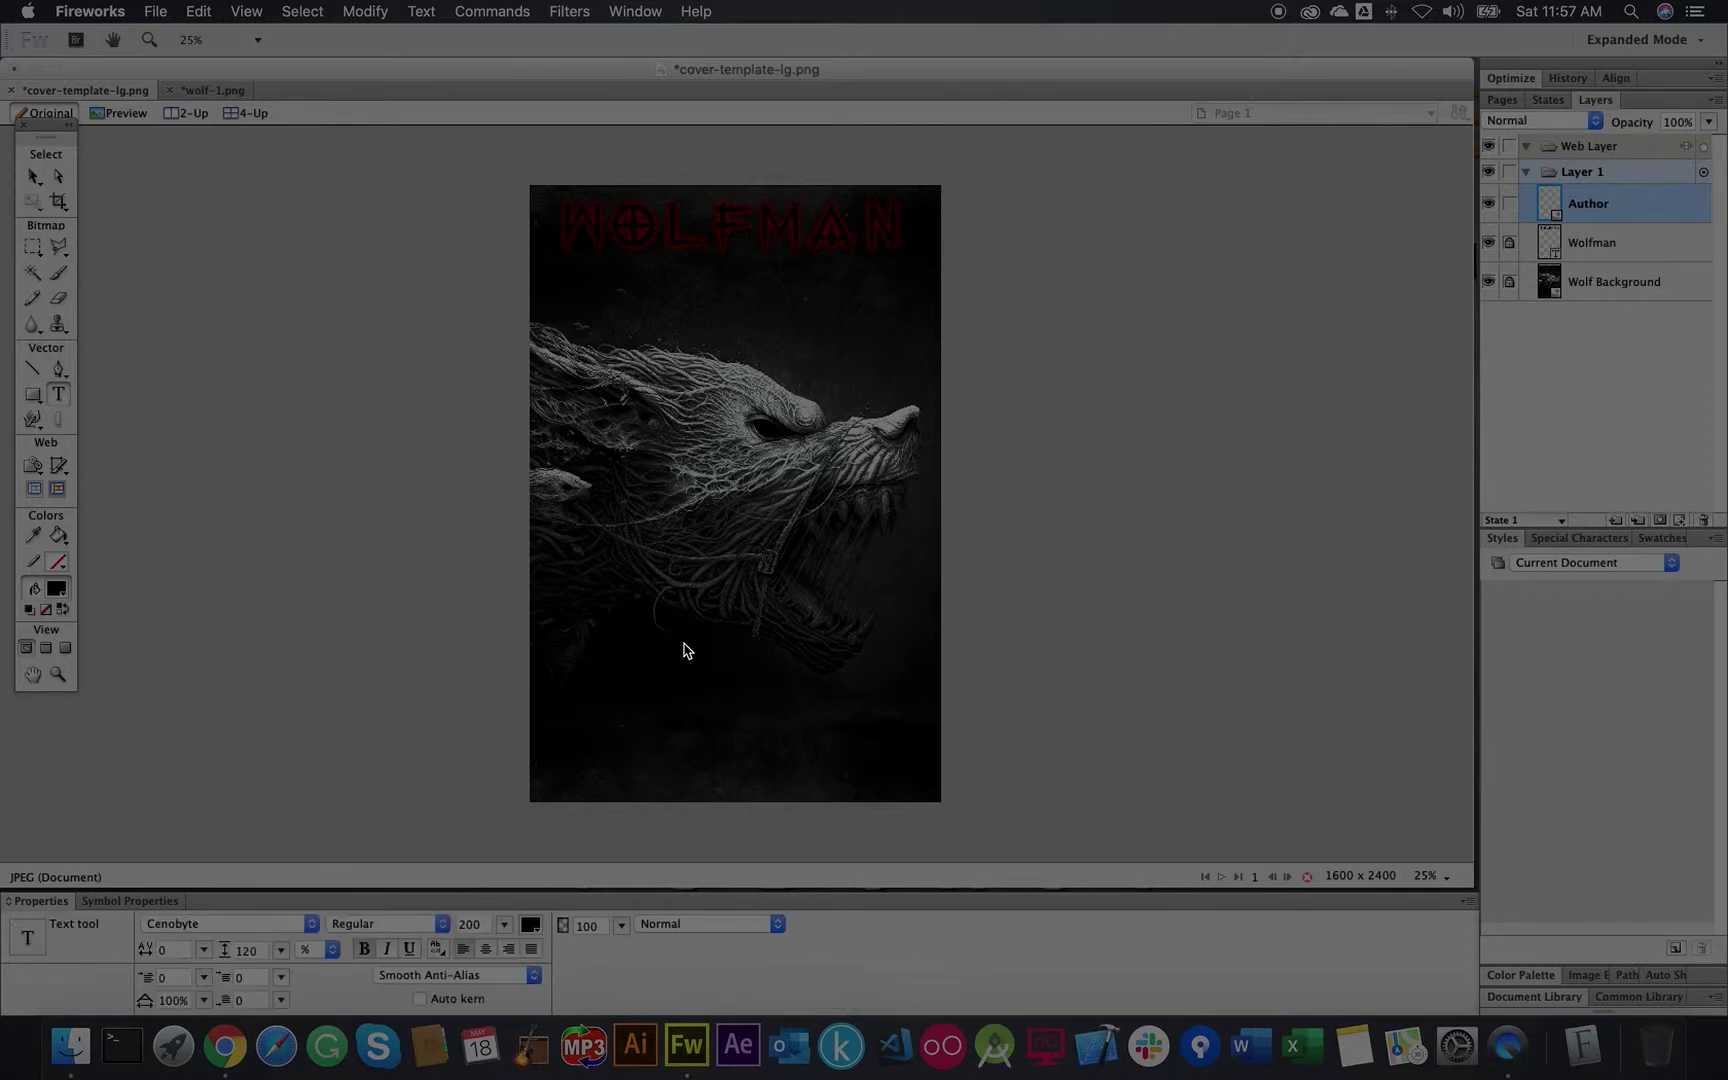
pyautogui.click(690, 648)
pyautogui.click(682, 610)
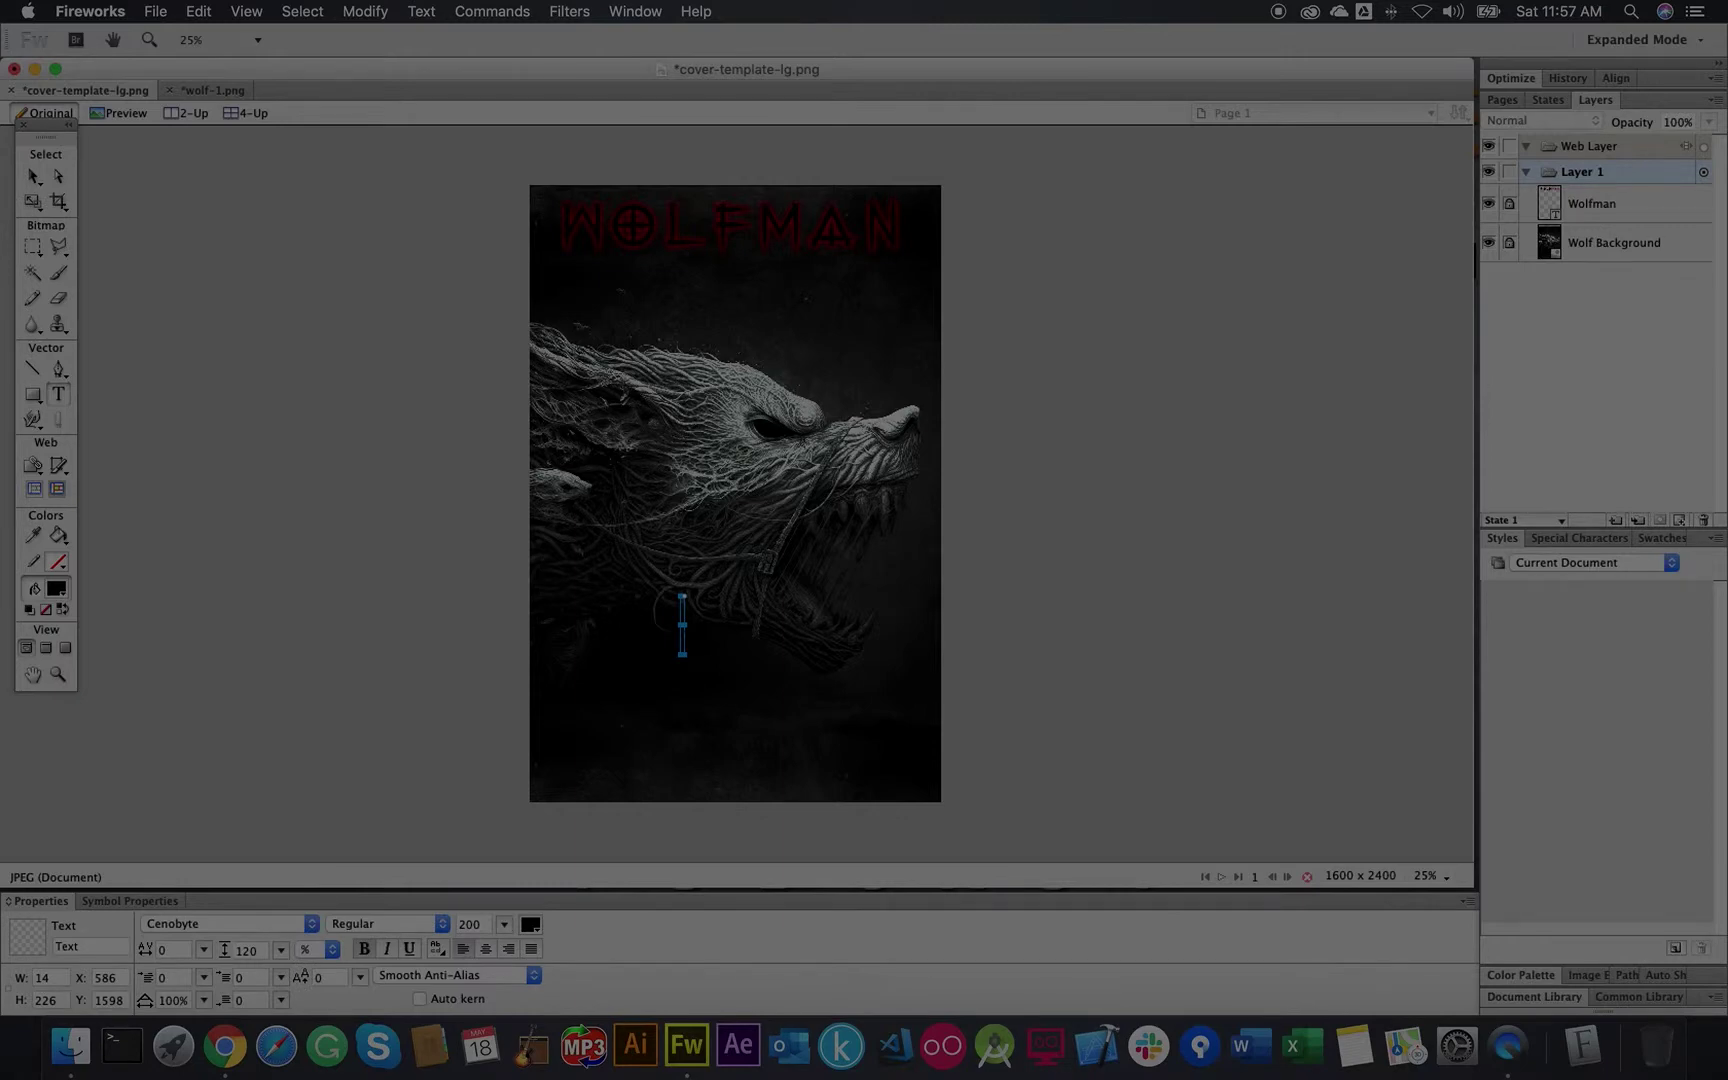
pyautogui.write('By John')
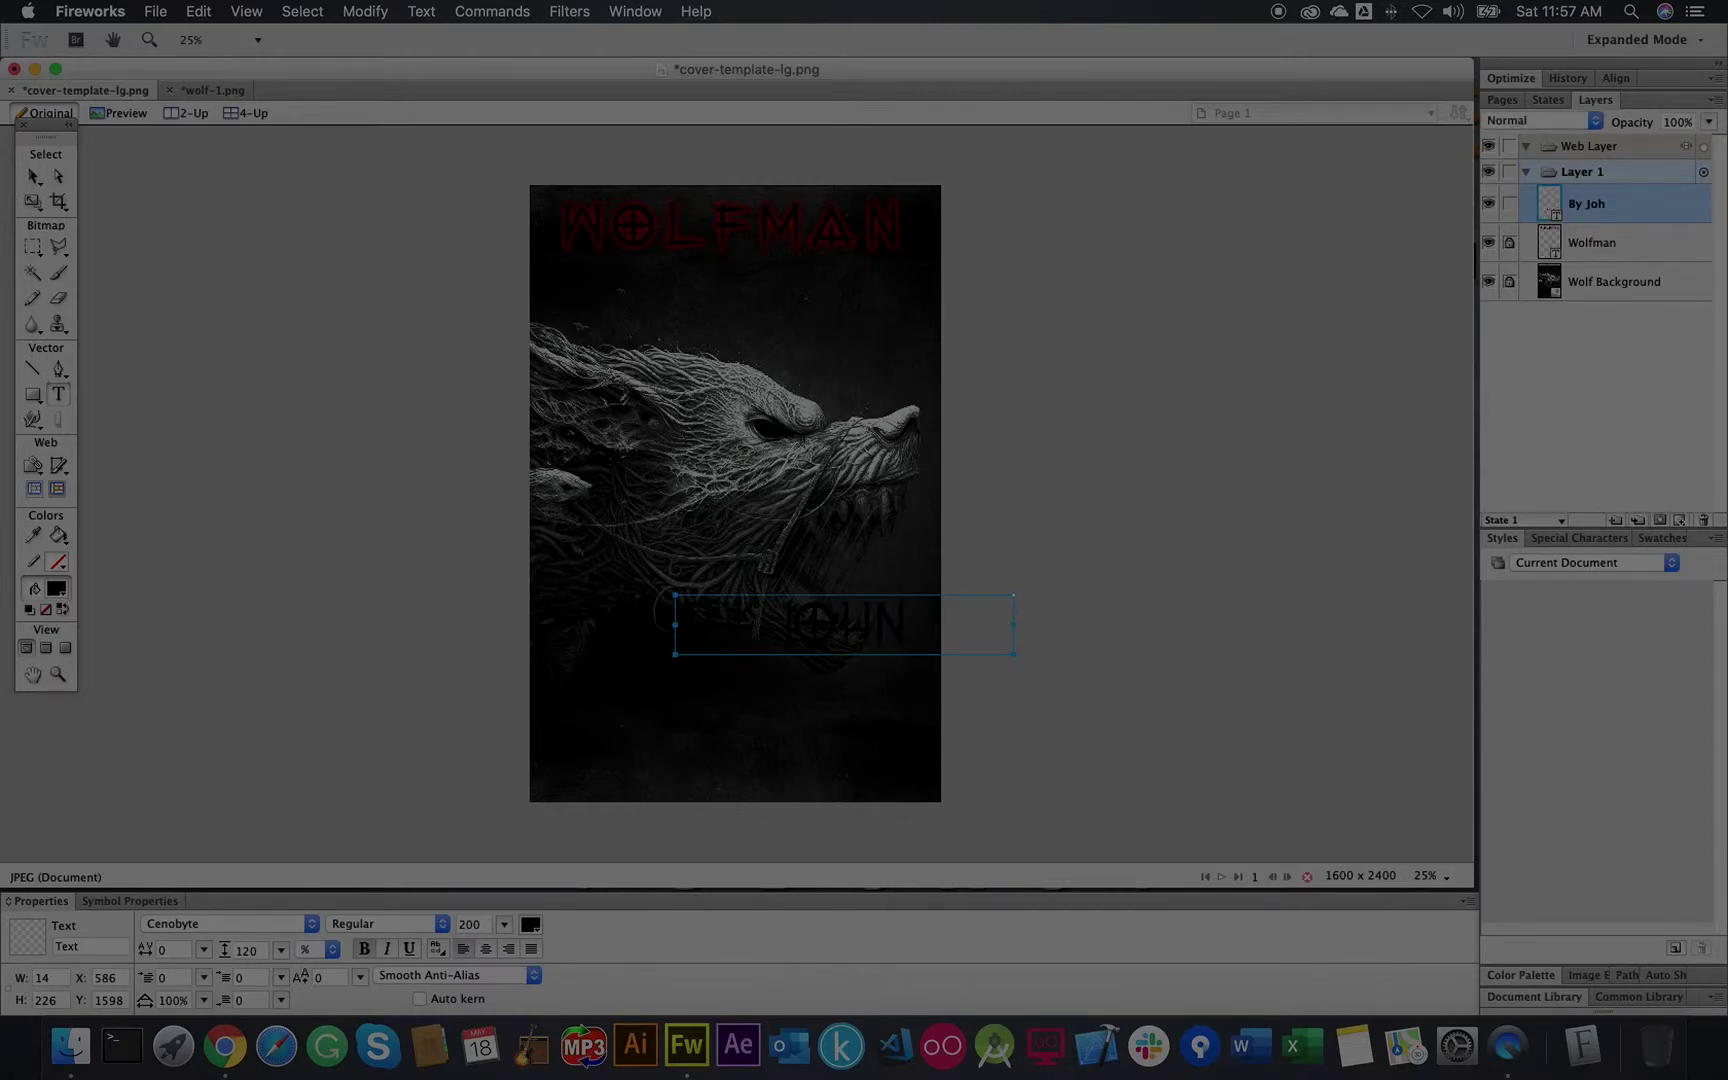
# Step: Format the byline at size 76 in white (#FFFFFF) and move it near the cover's lower edge at about X 458, Y 2195
pyautogui.press('super+a')
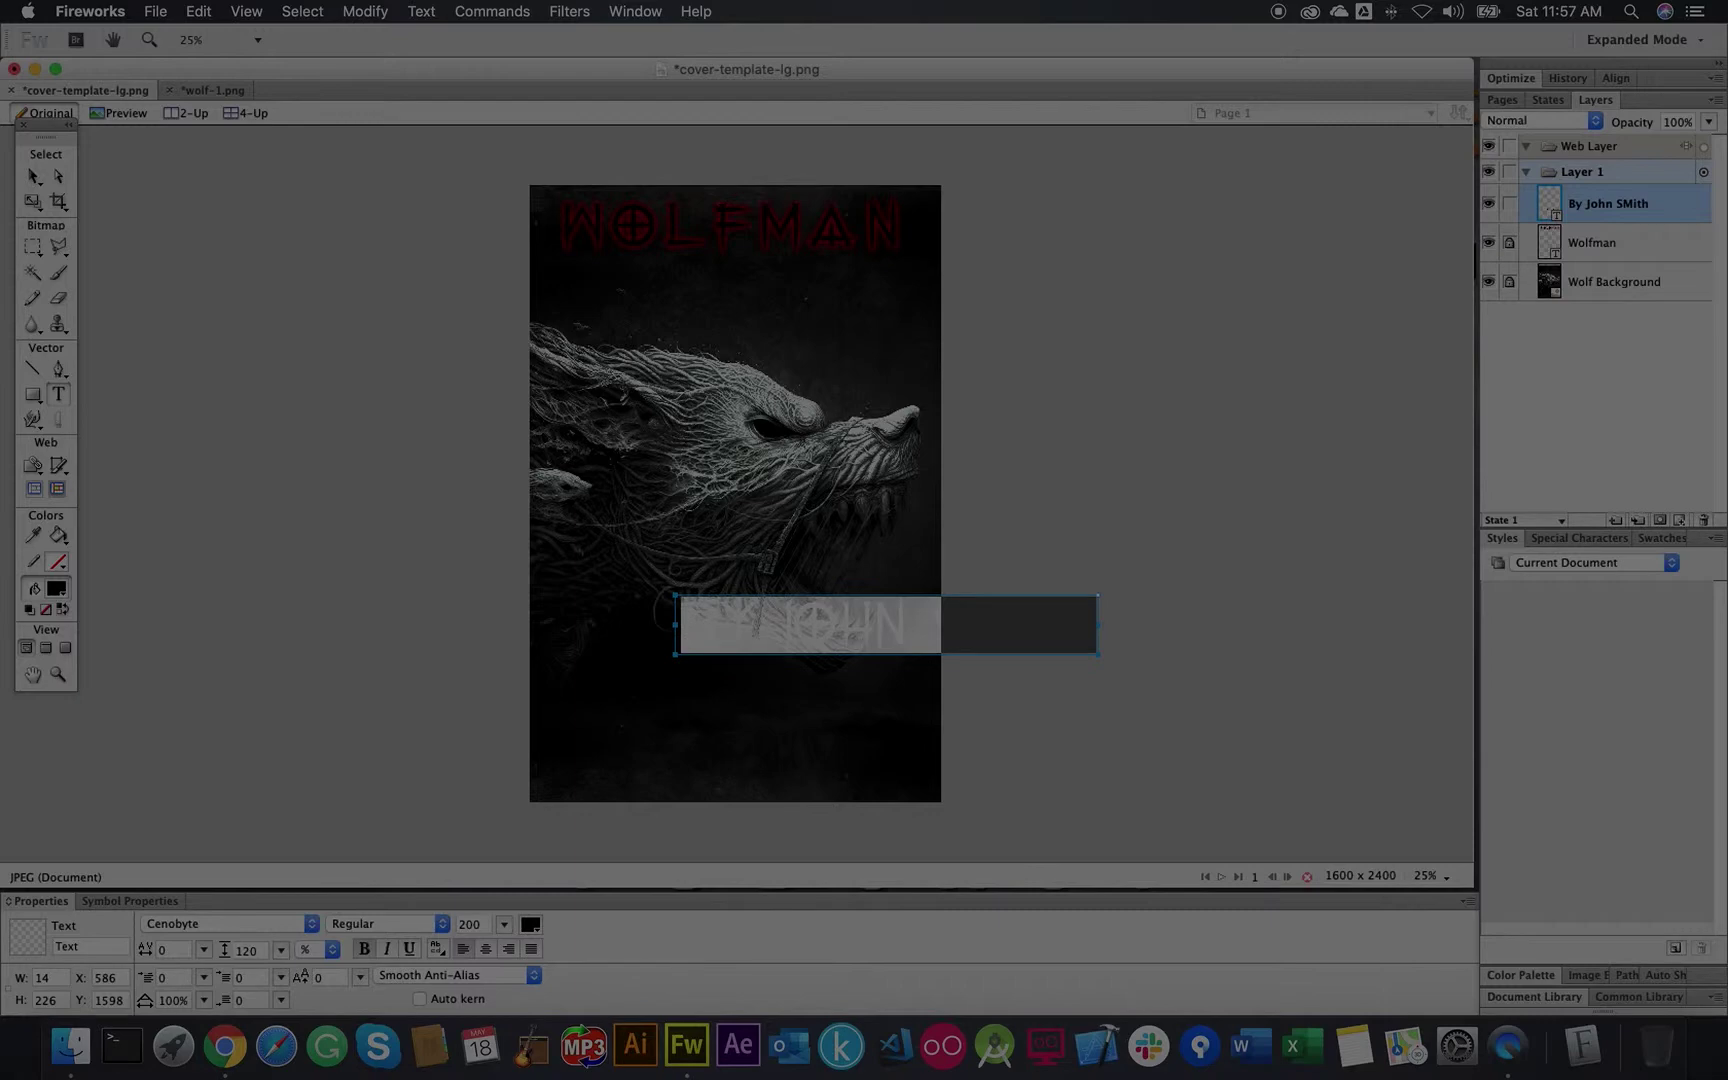
pyautogui.moveTo(505, 924); pyautogui.dragTo(504, 935)
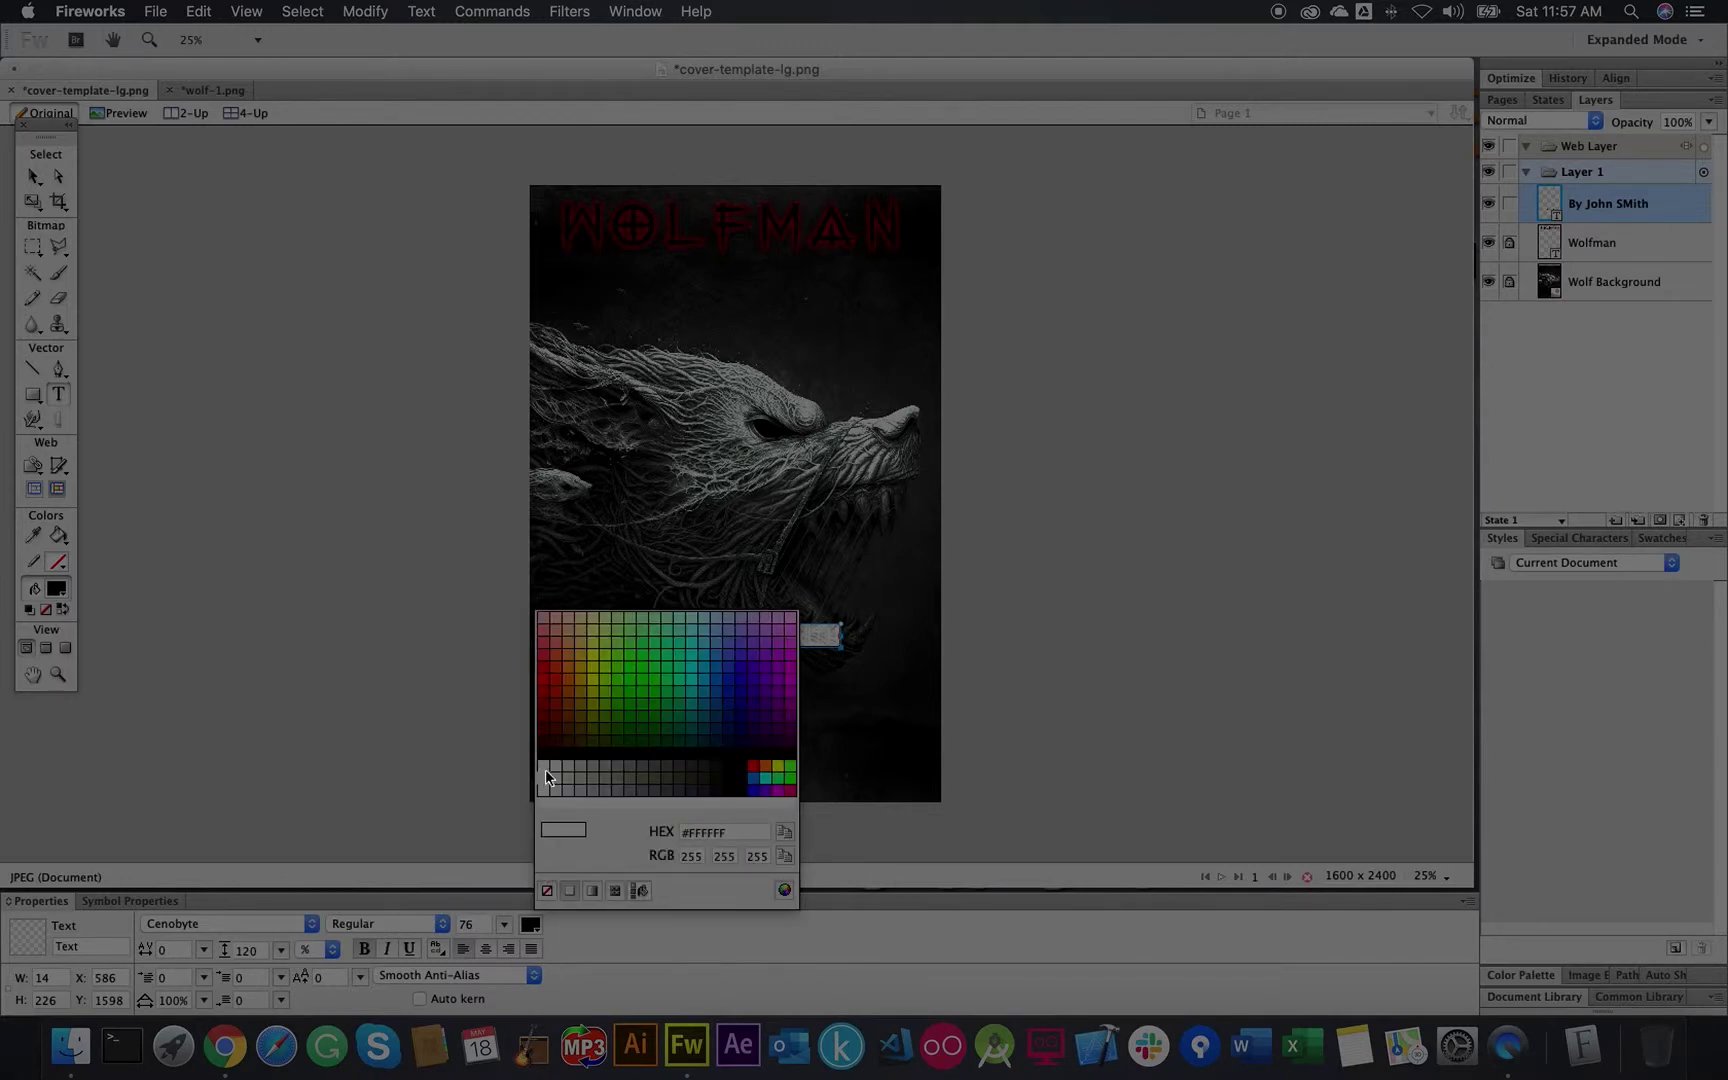
pyautogui.click(549, 768)
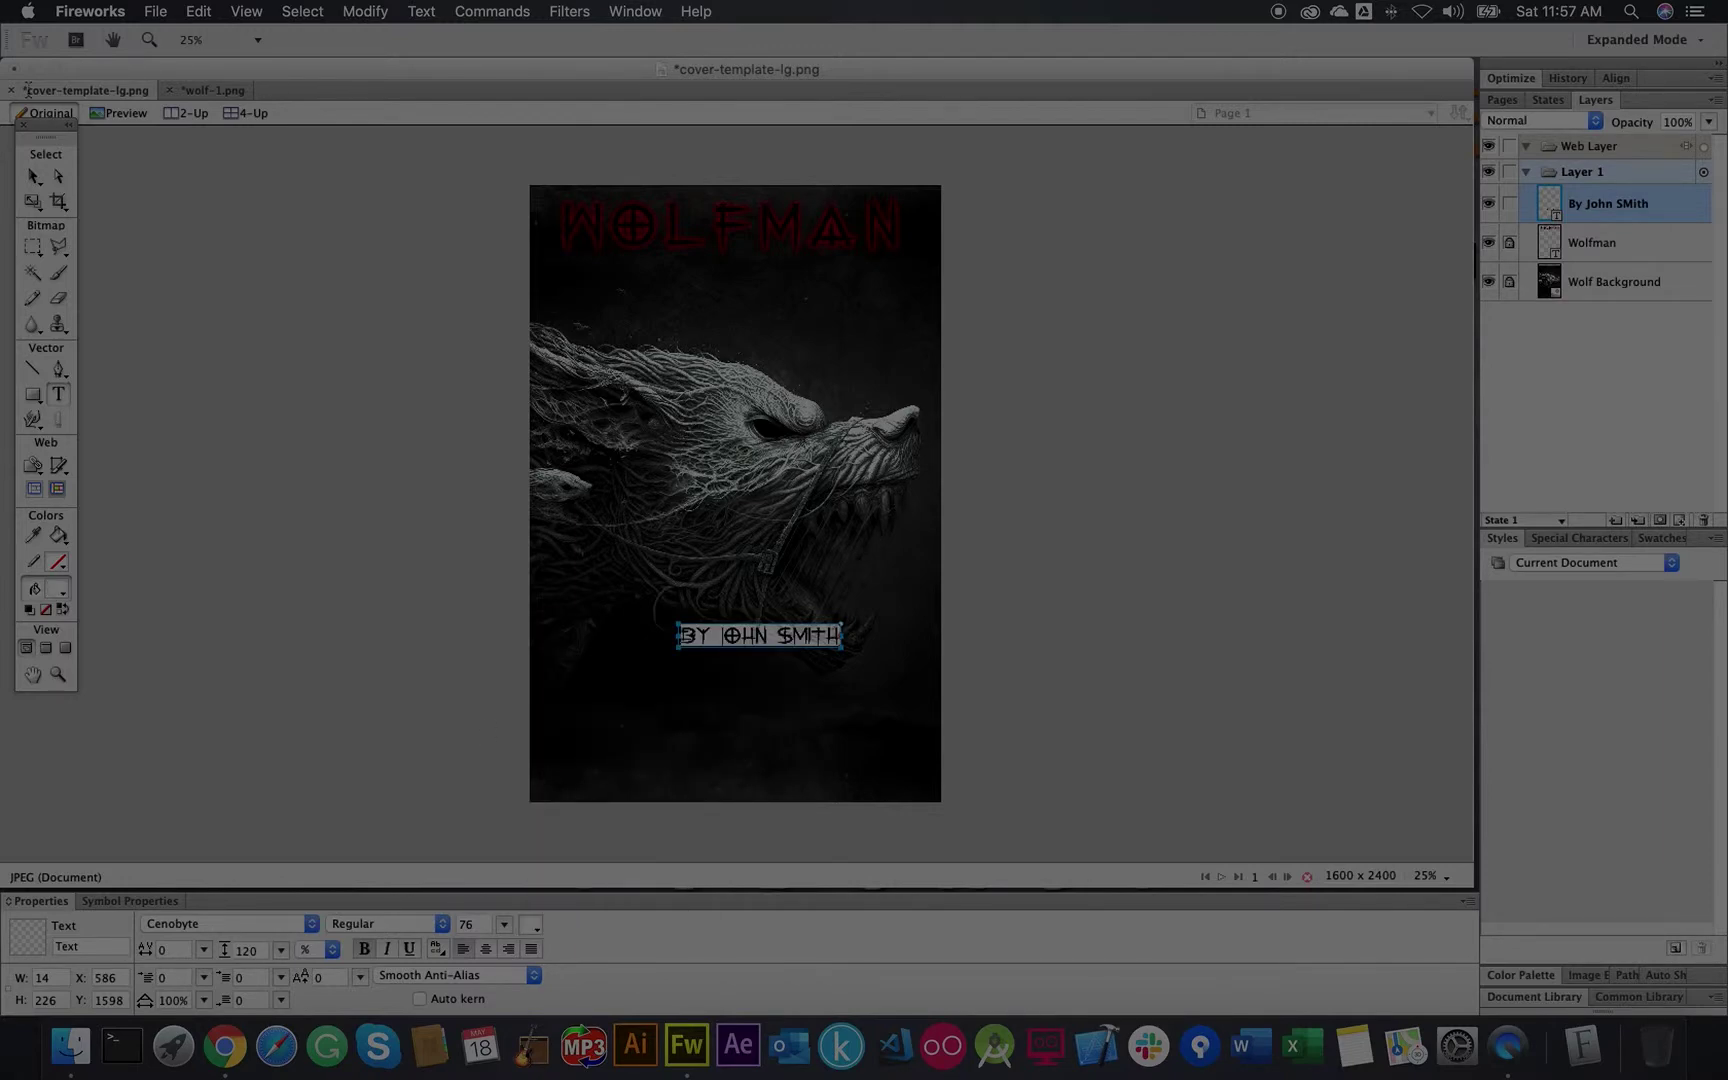
pyautogui.click(31, 176)
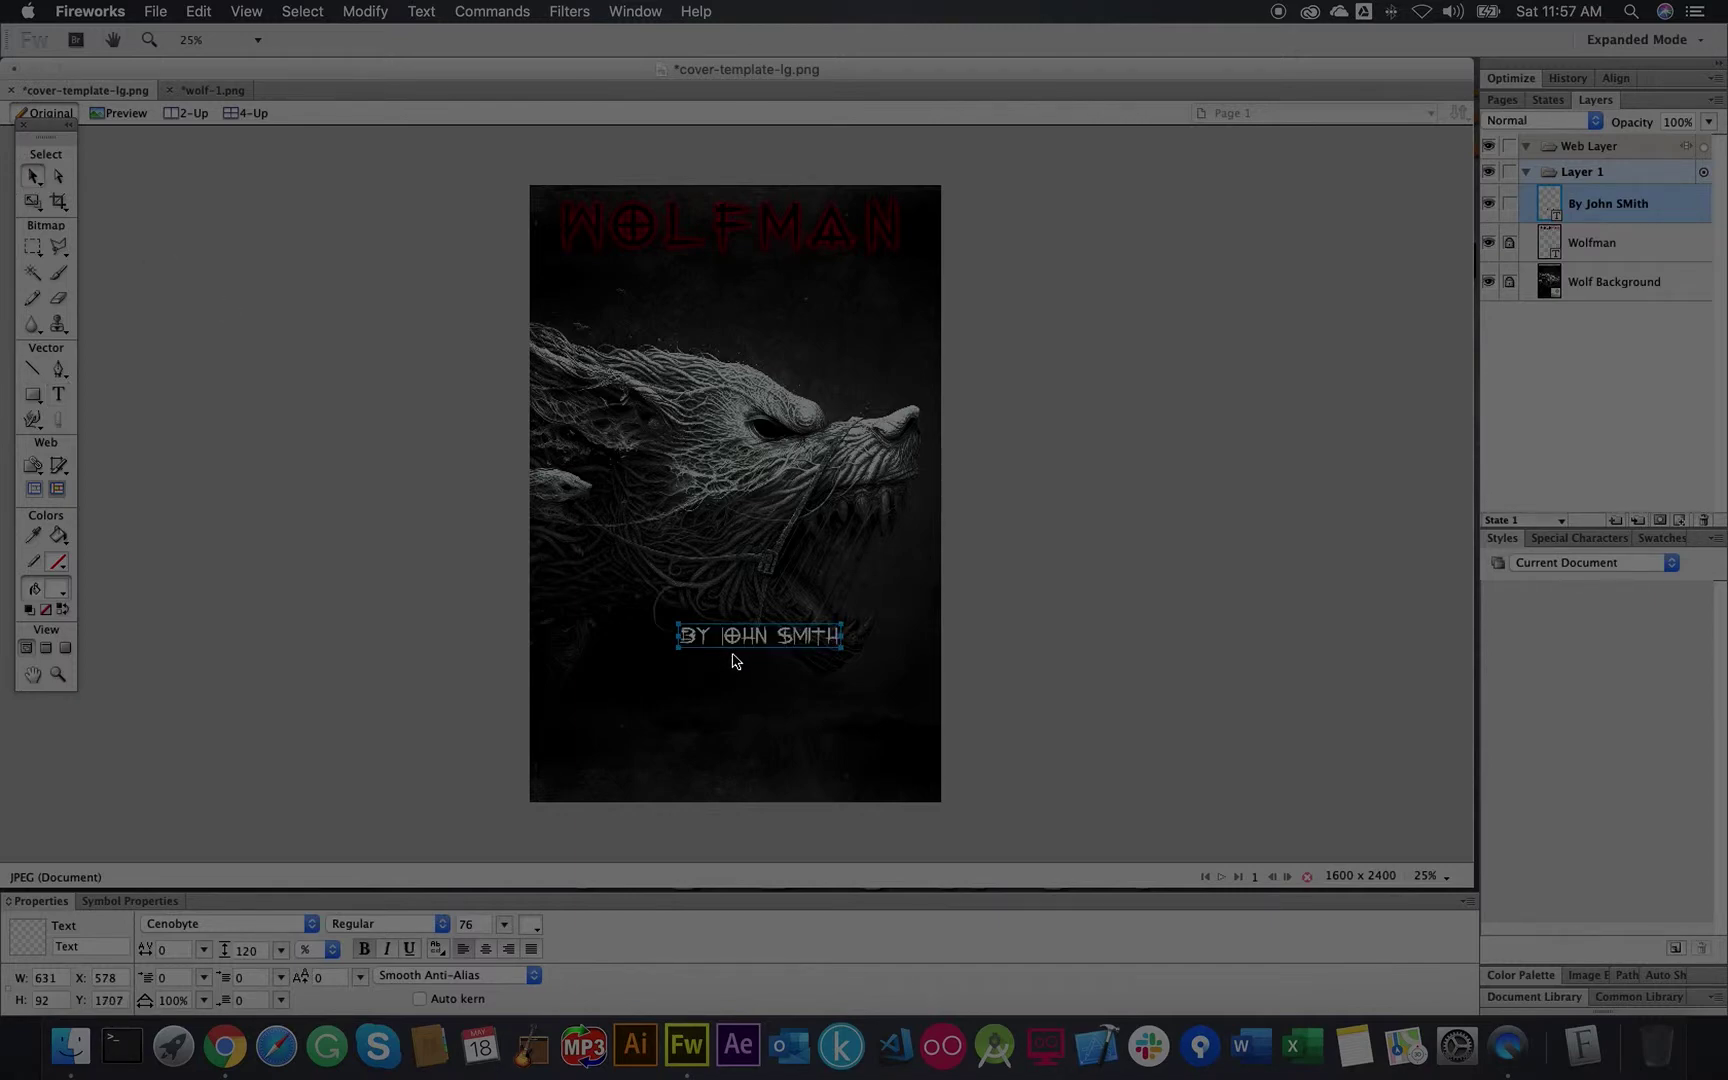
pyautogui.moveTo(752, 651); pyautogui.dragTo(726, 772)
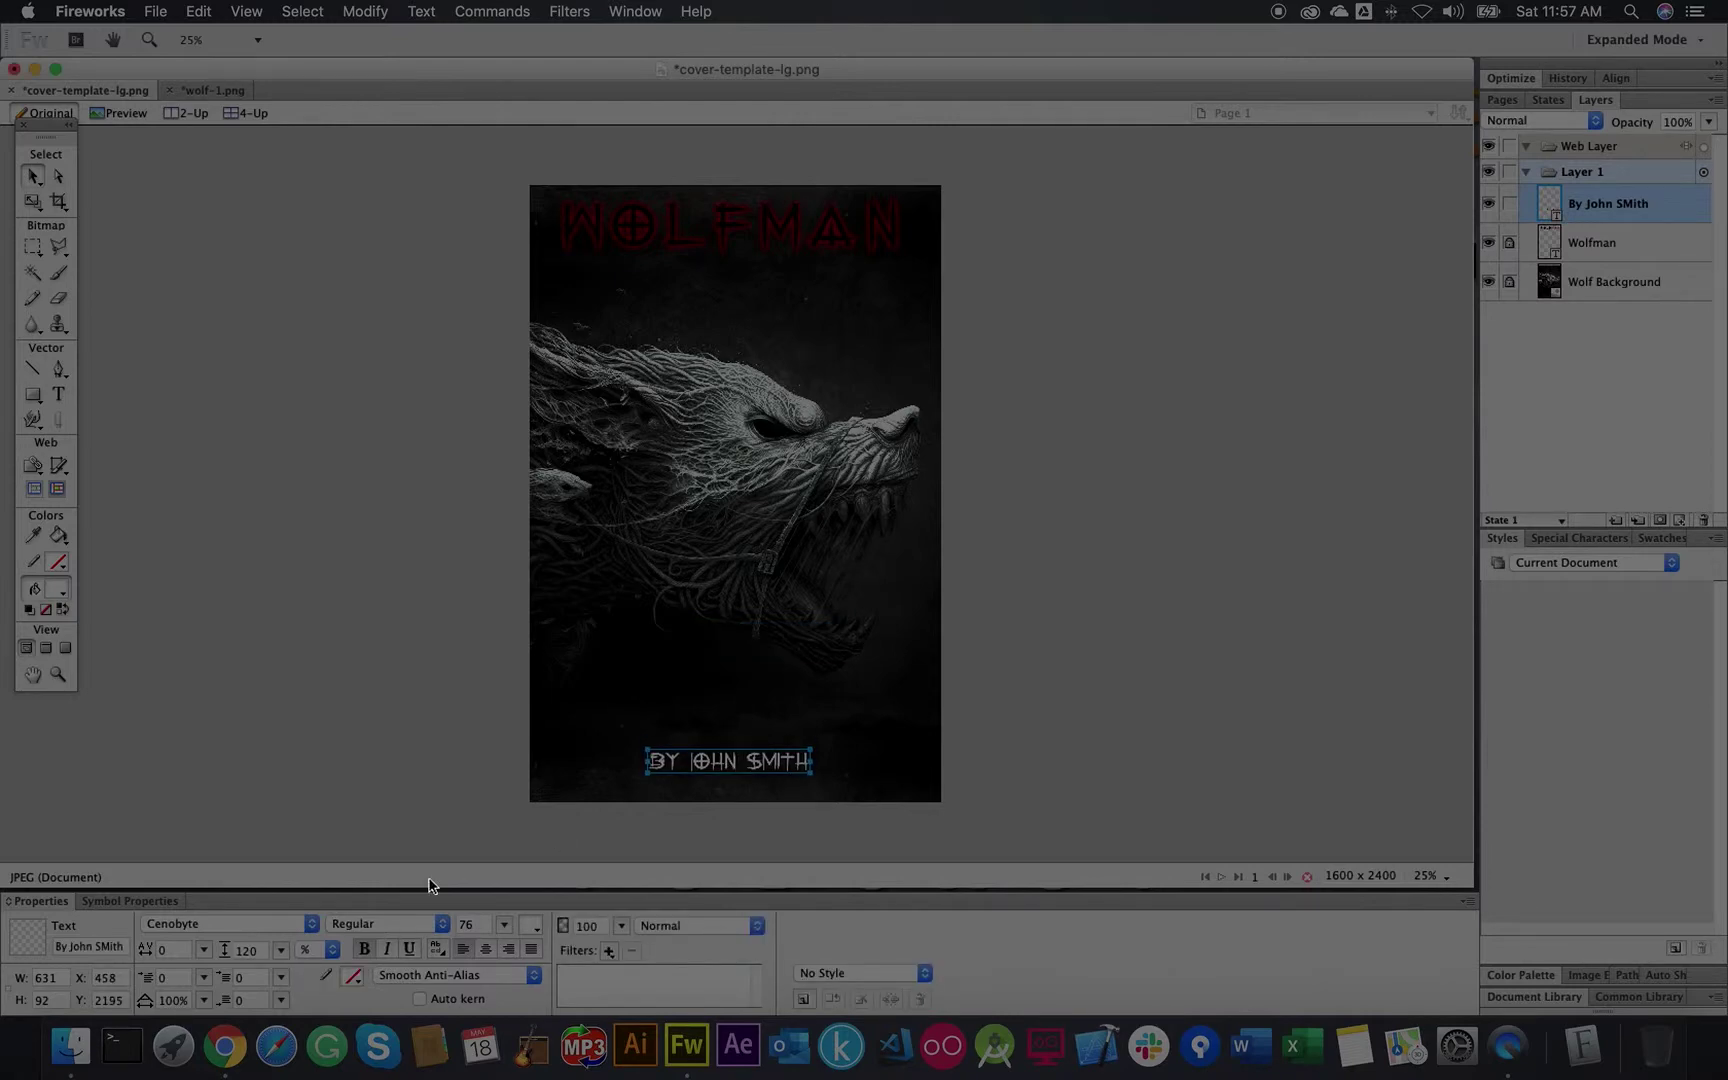
# Step: Change the byline's font to Arial
pyautogui.click(313, 925)
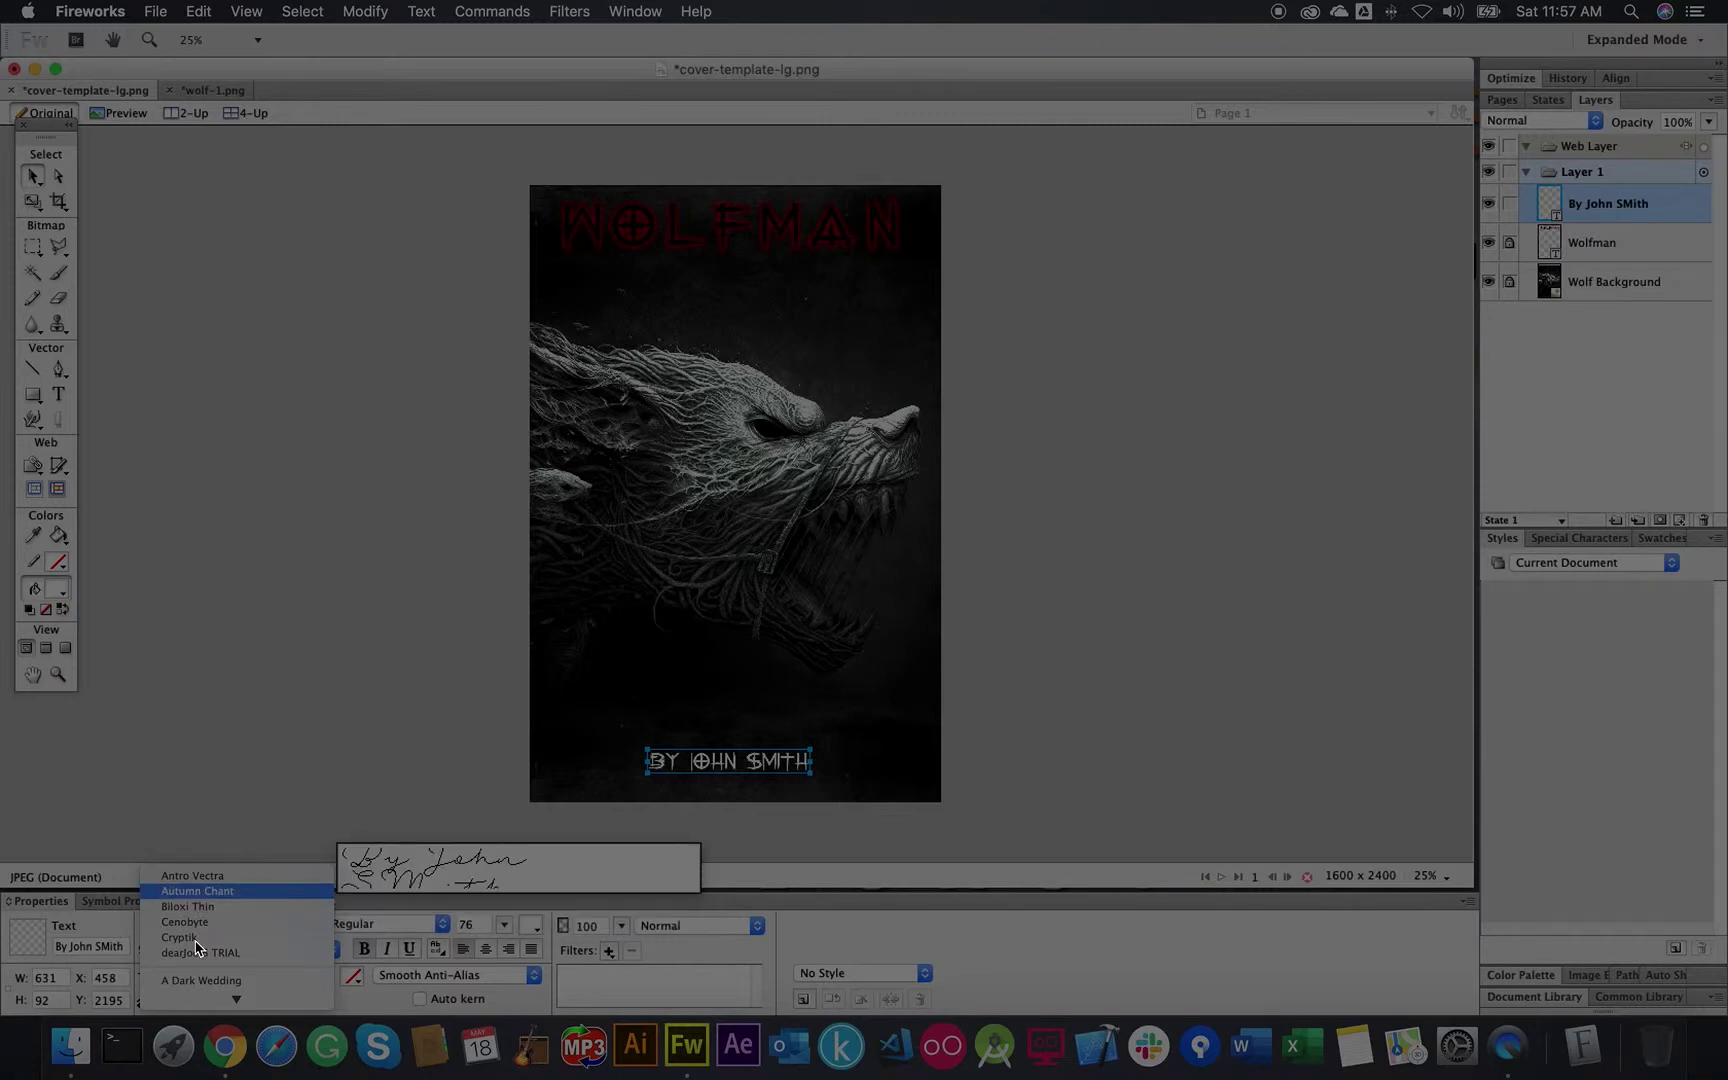
pyautogui.scroll(-5, 199, 960)
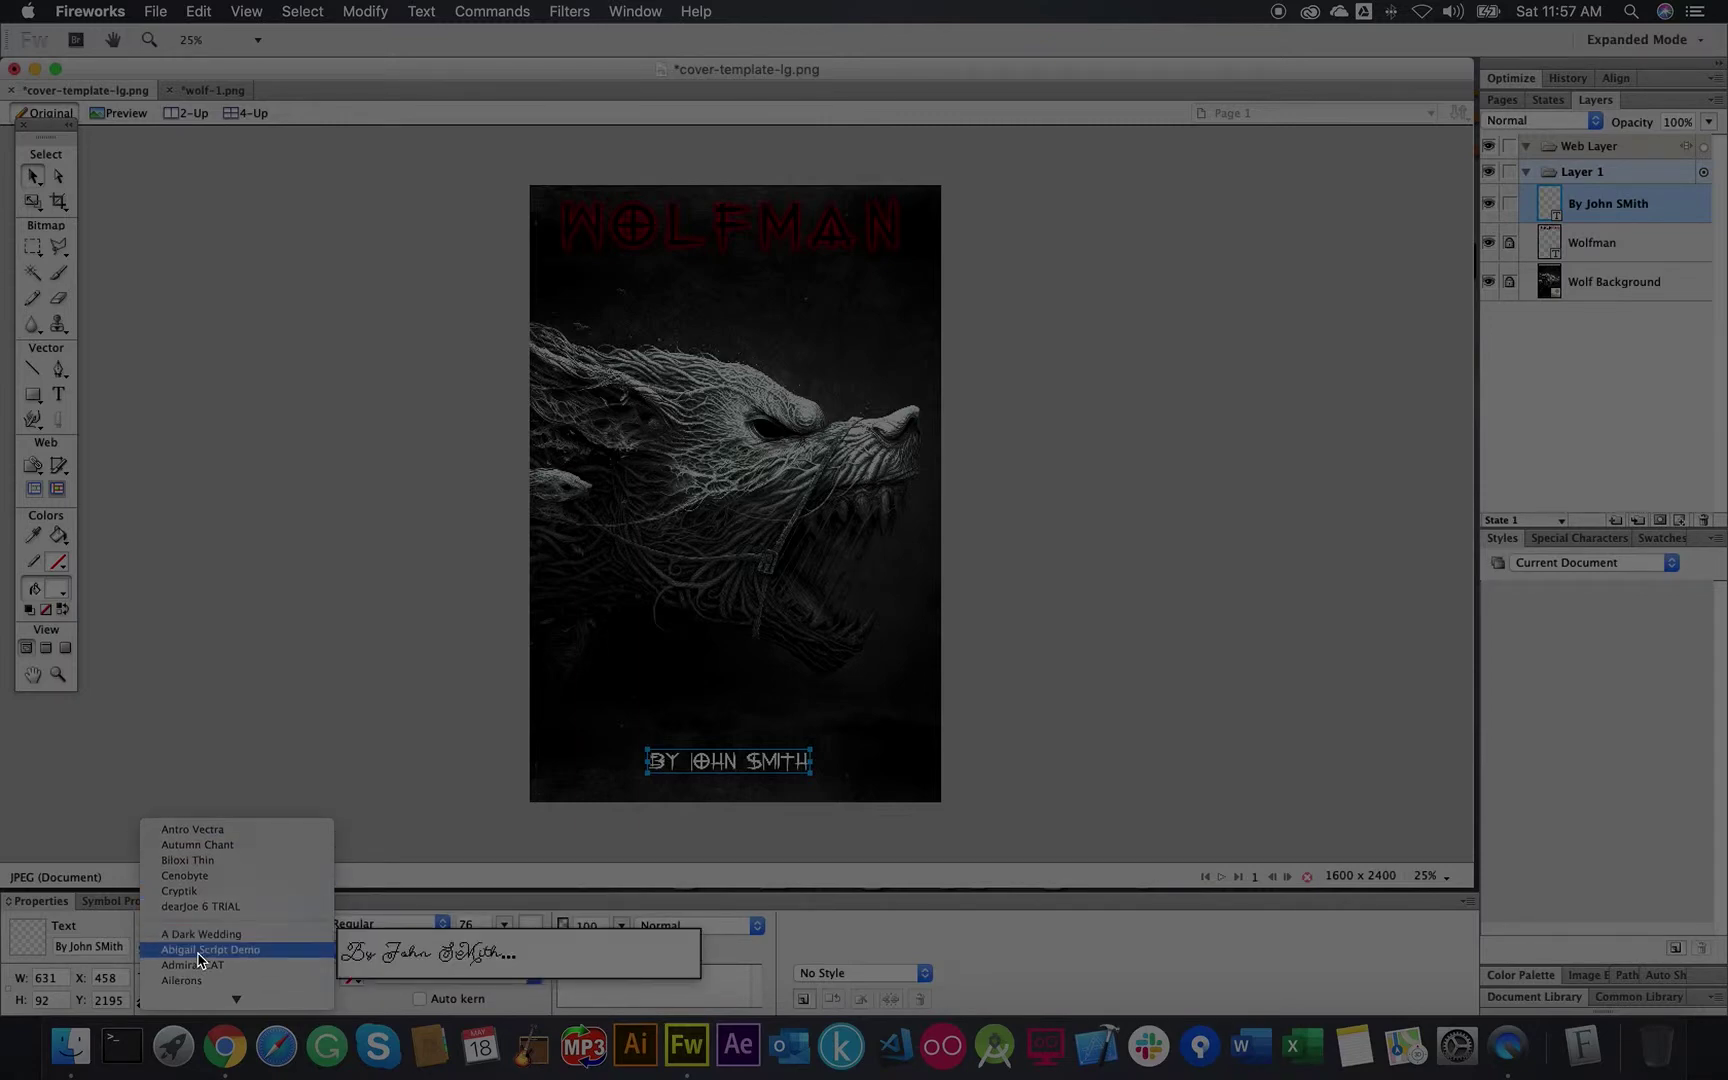
pyautogui.scroll(-6, 199, 960)
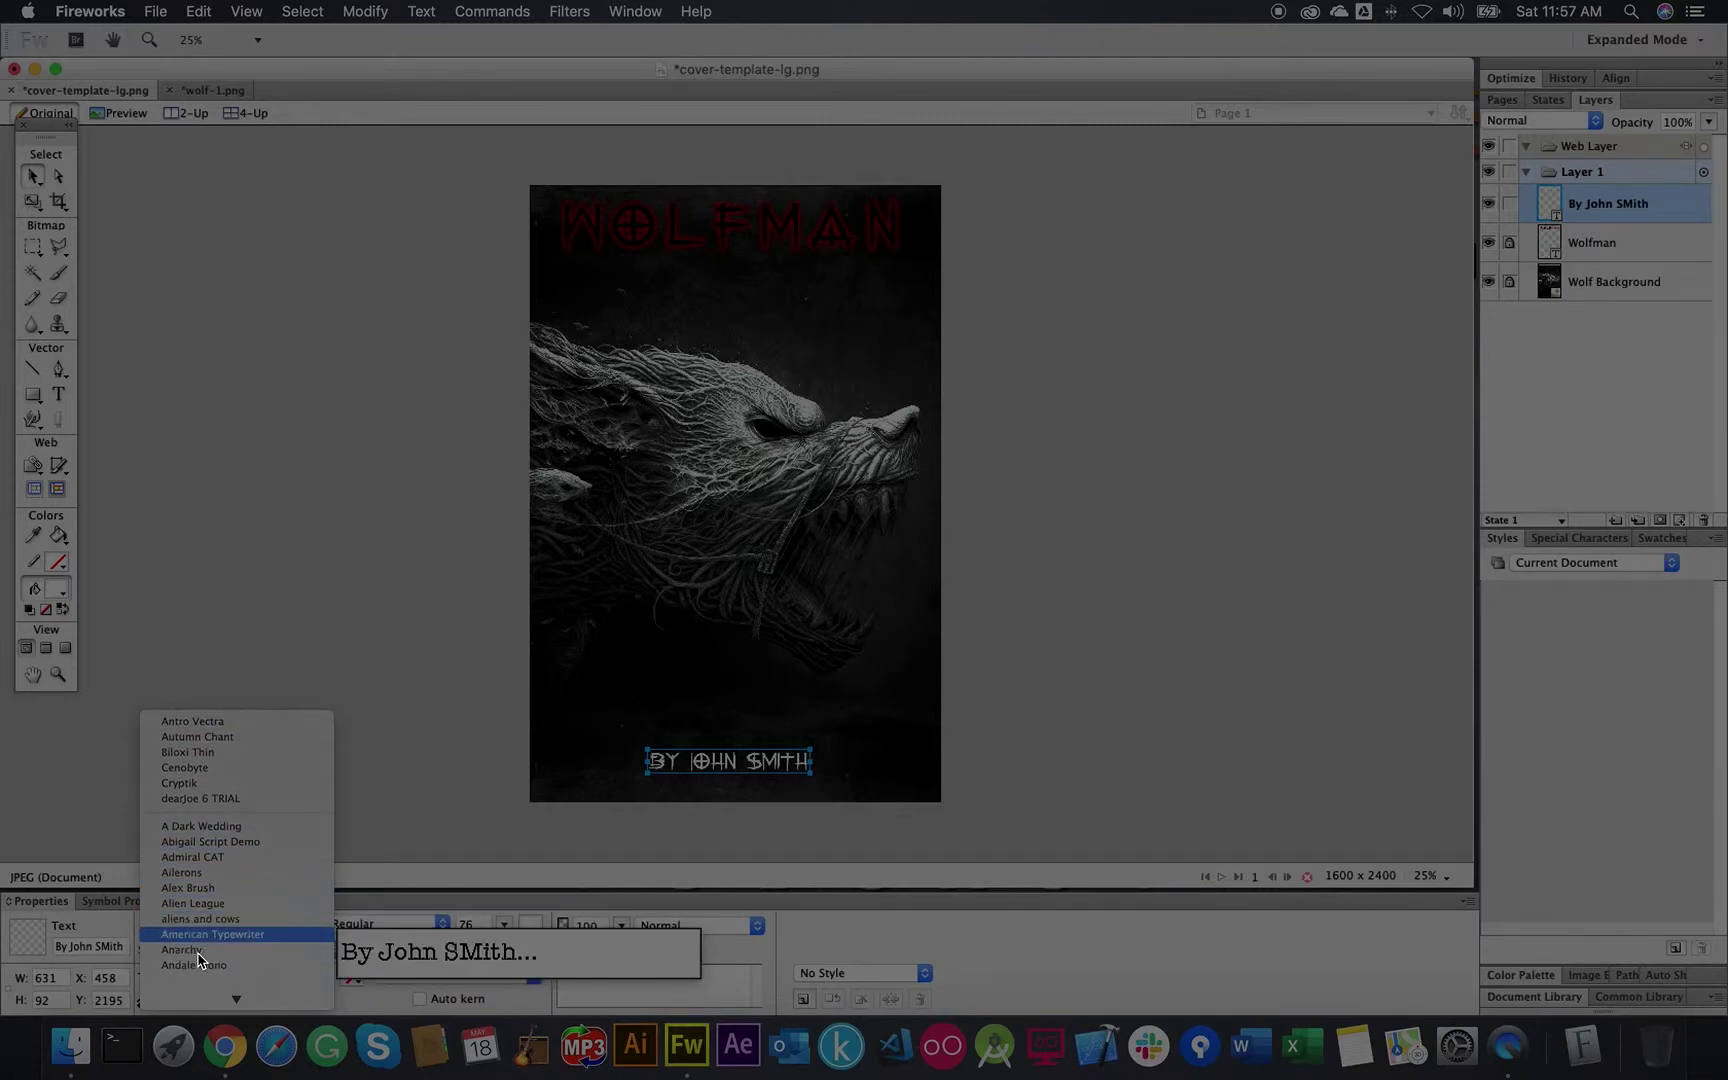
pyautogui.scroll(-8, 199, 960)
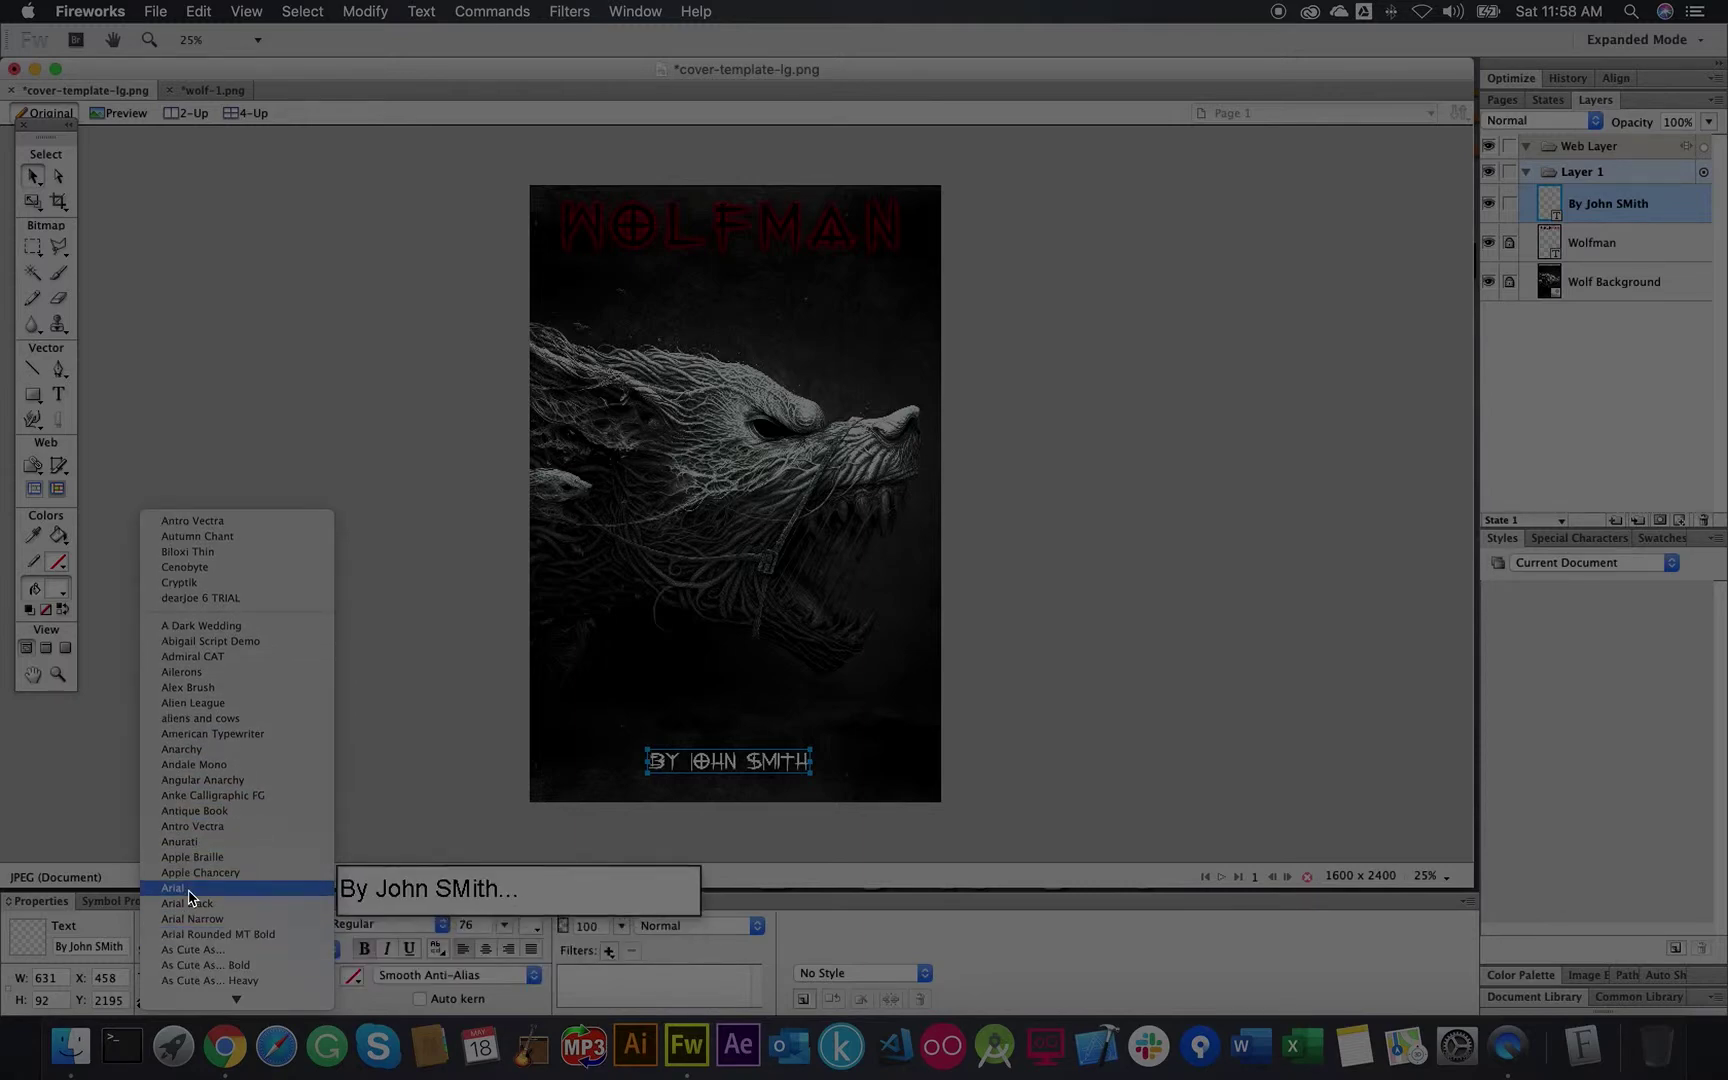
pyautogui.click(189, 890)
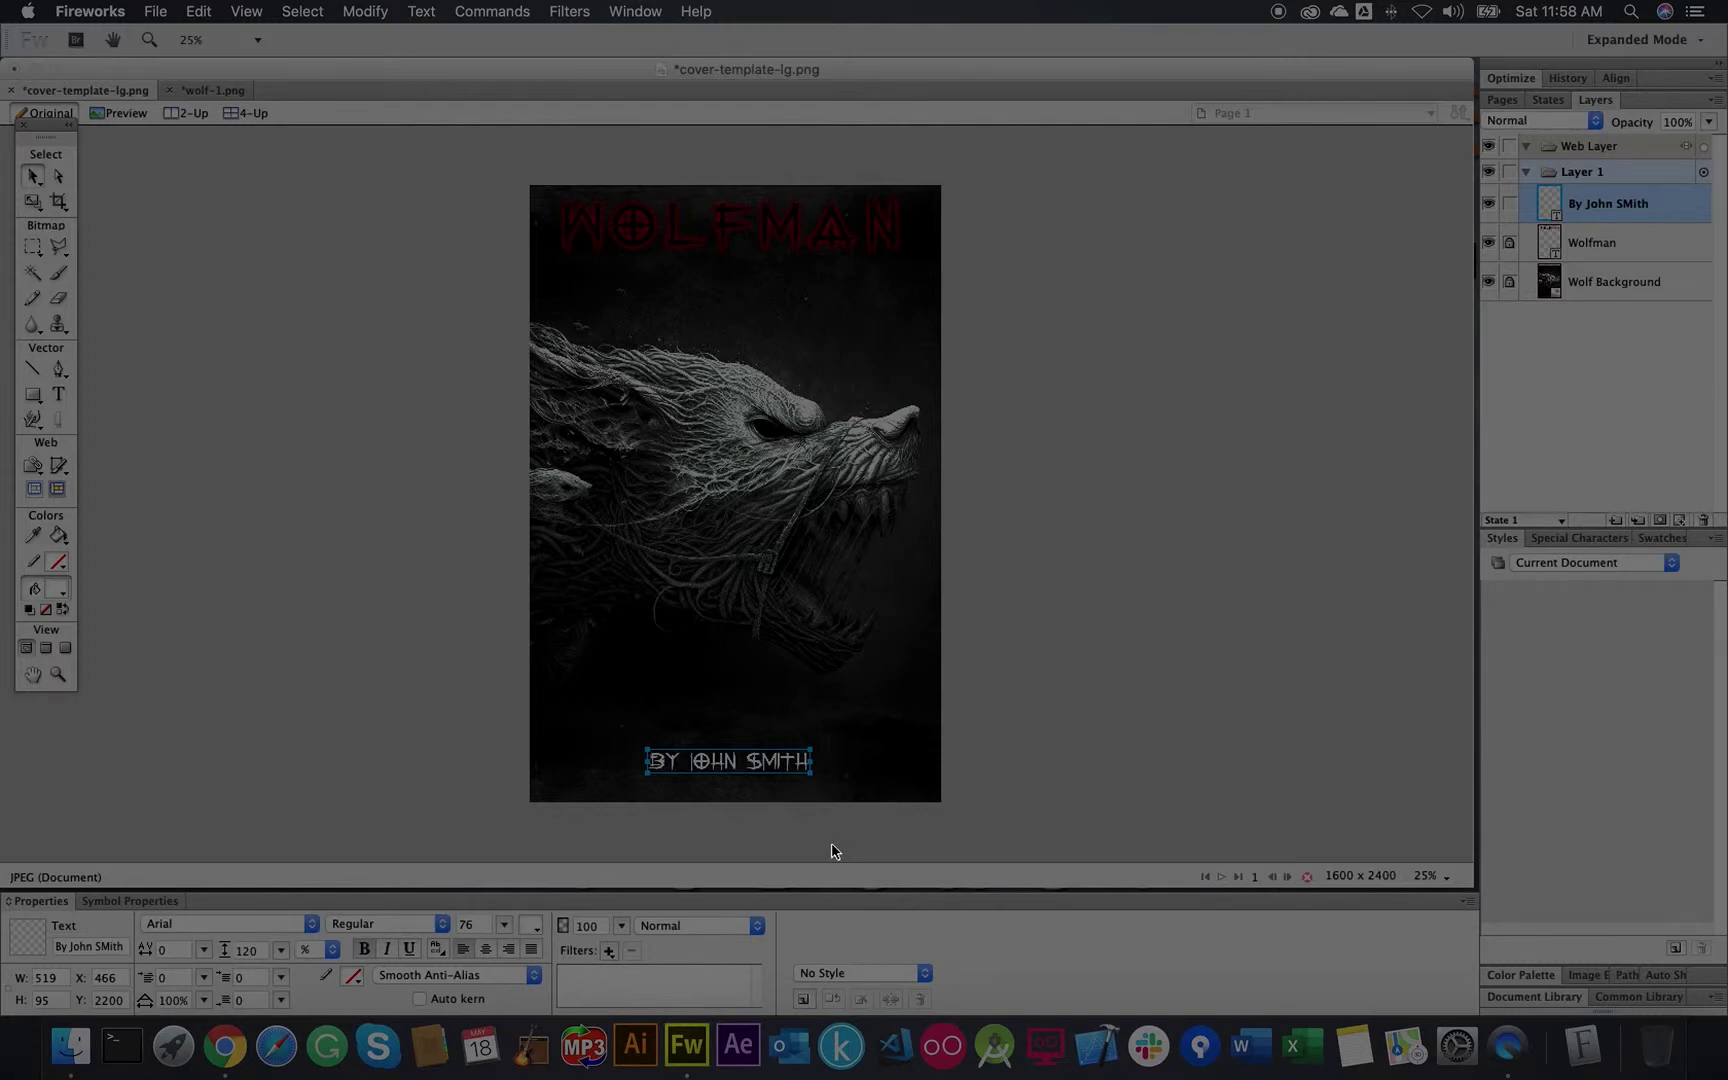
# Step: Correct the wrongly capitalised M in the byline's surname to lowercase and centre the byline at about X 541, Y 2224
pyautogui.doubleClick(763, 765)
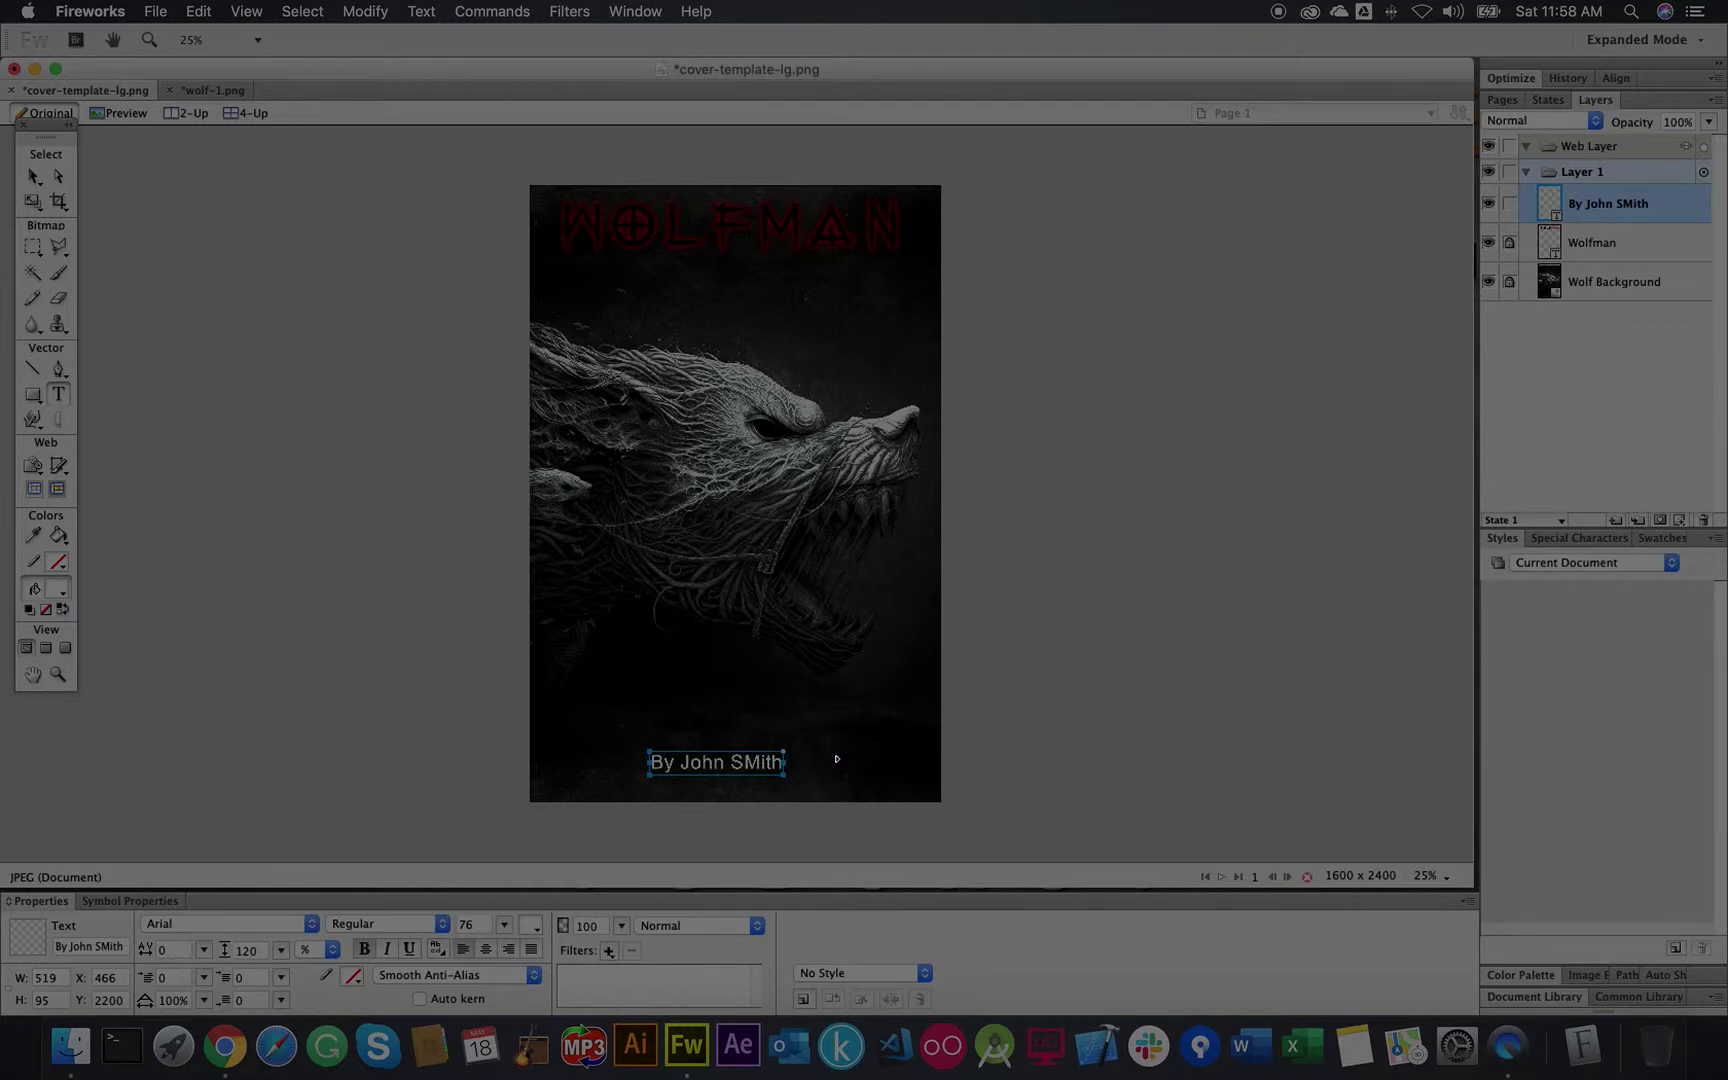
pyautogui.click(740, 762)
pyautogui.write('m')
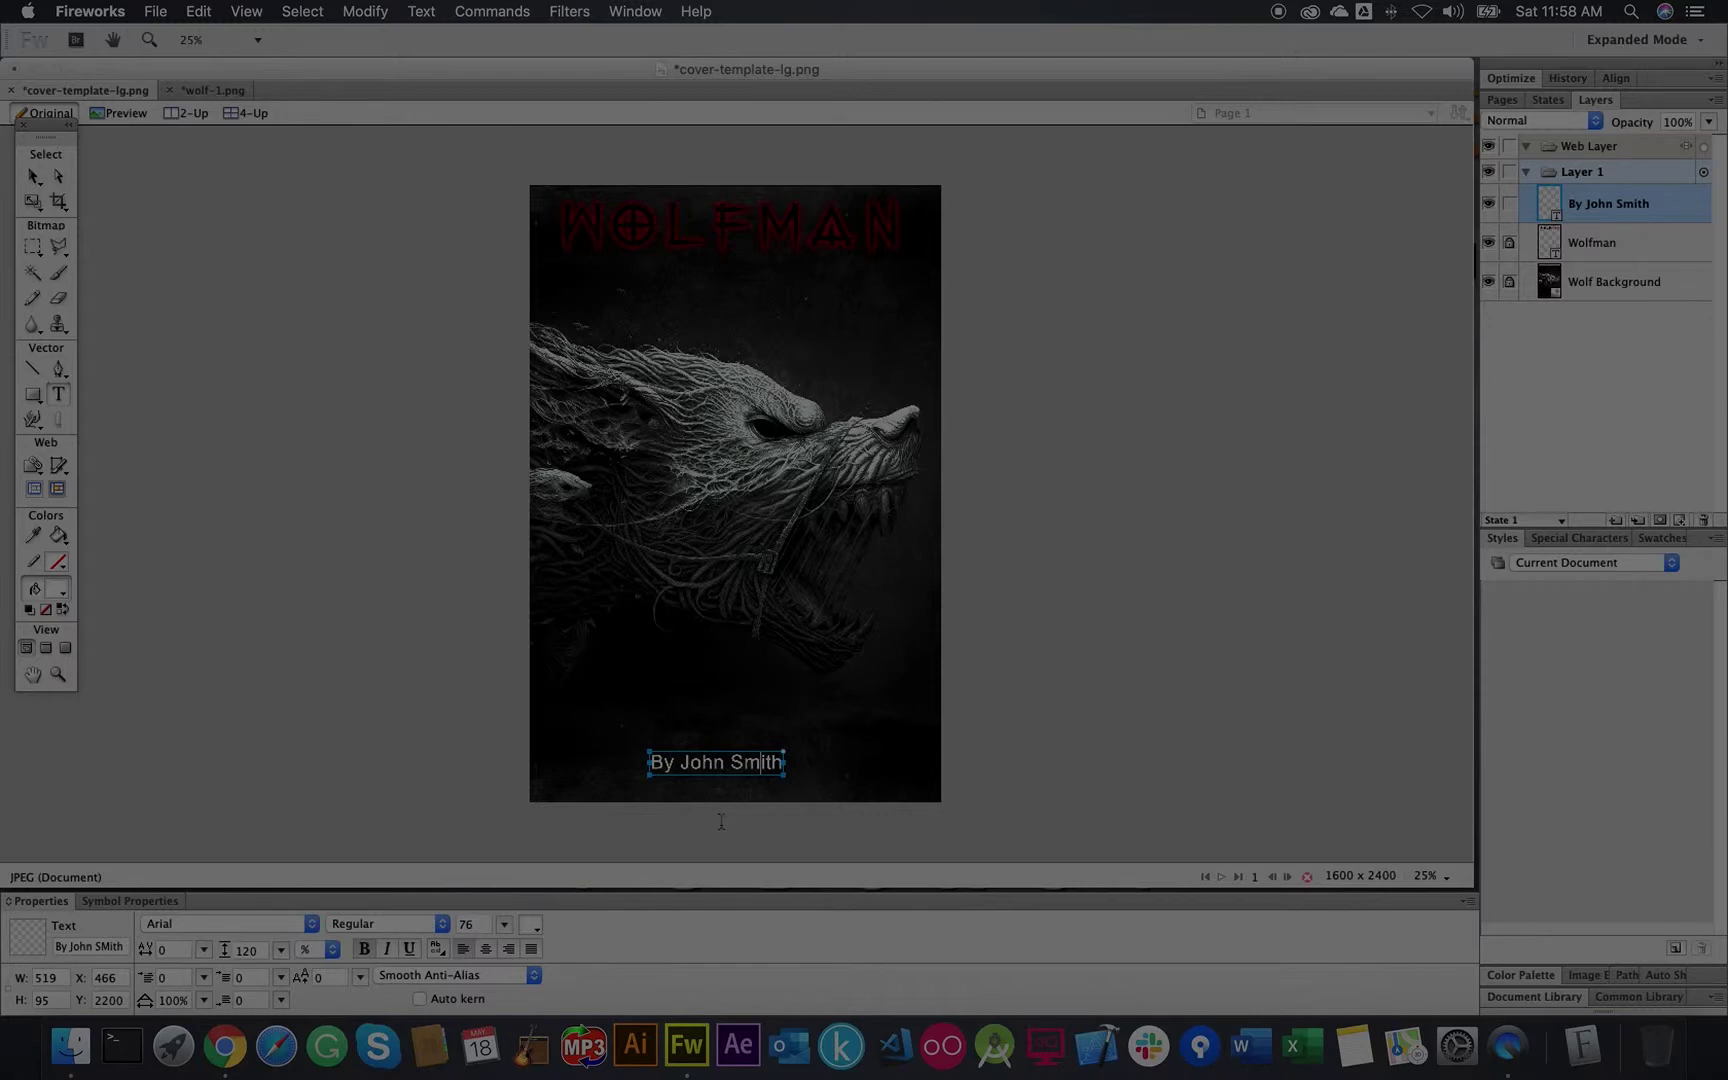
pyautogui.click(35, 179)
pyautogui.moveTo(703, 775); pyautogui.dragTo(726, 777)
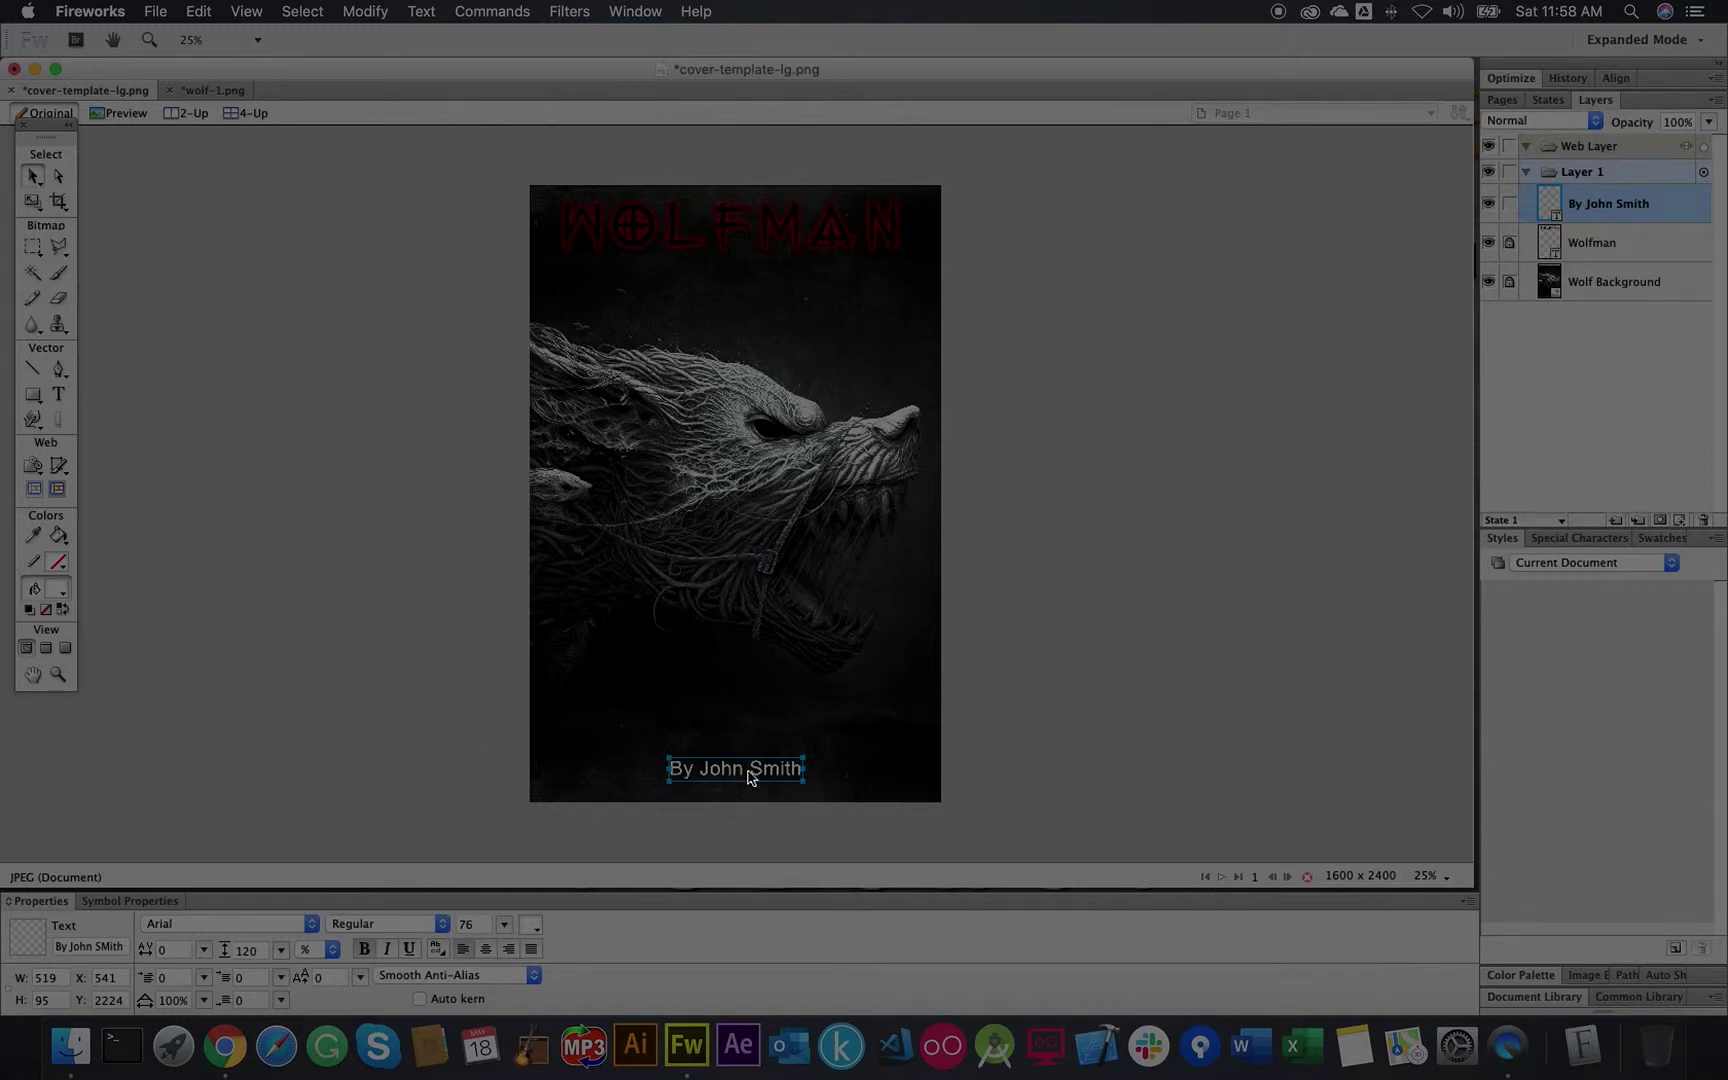
pyautogui.click(1000, 731)
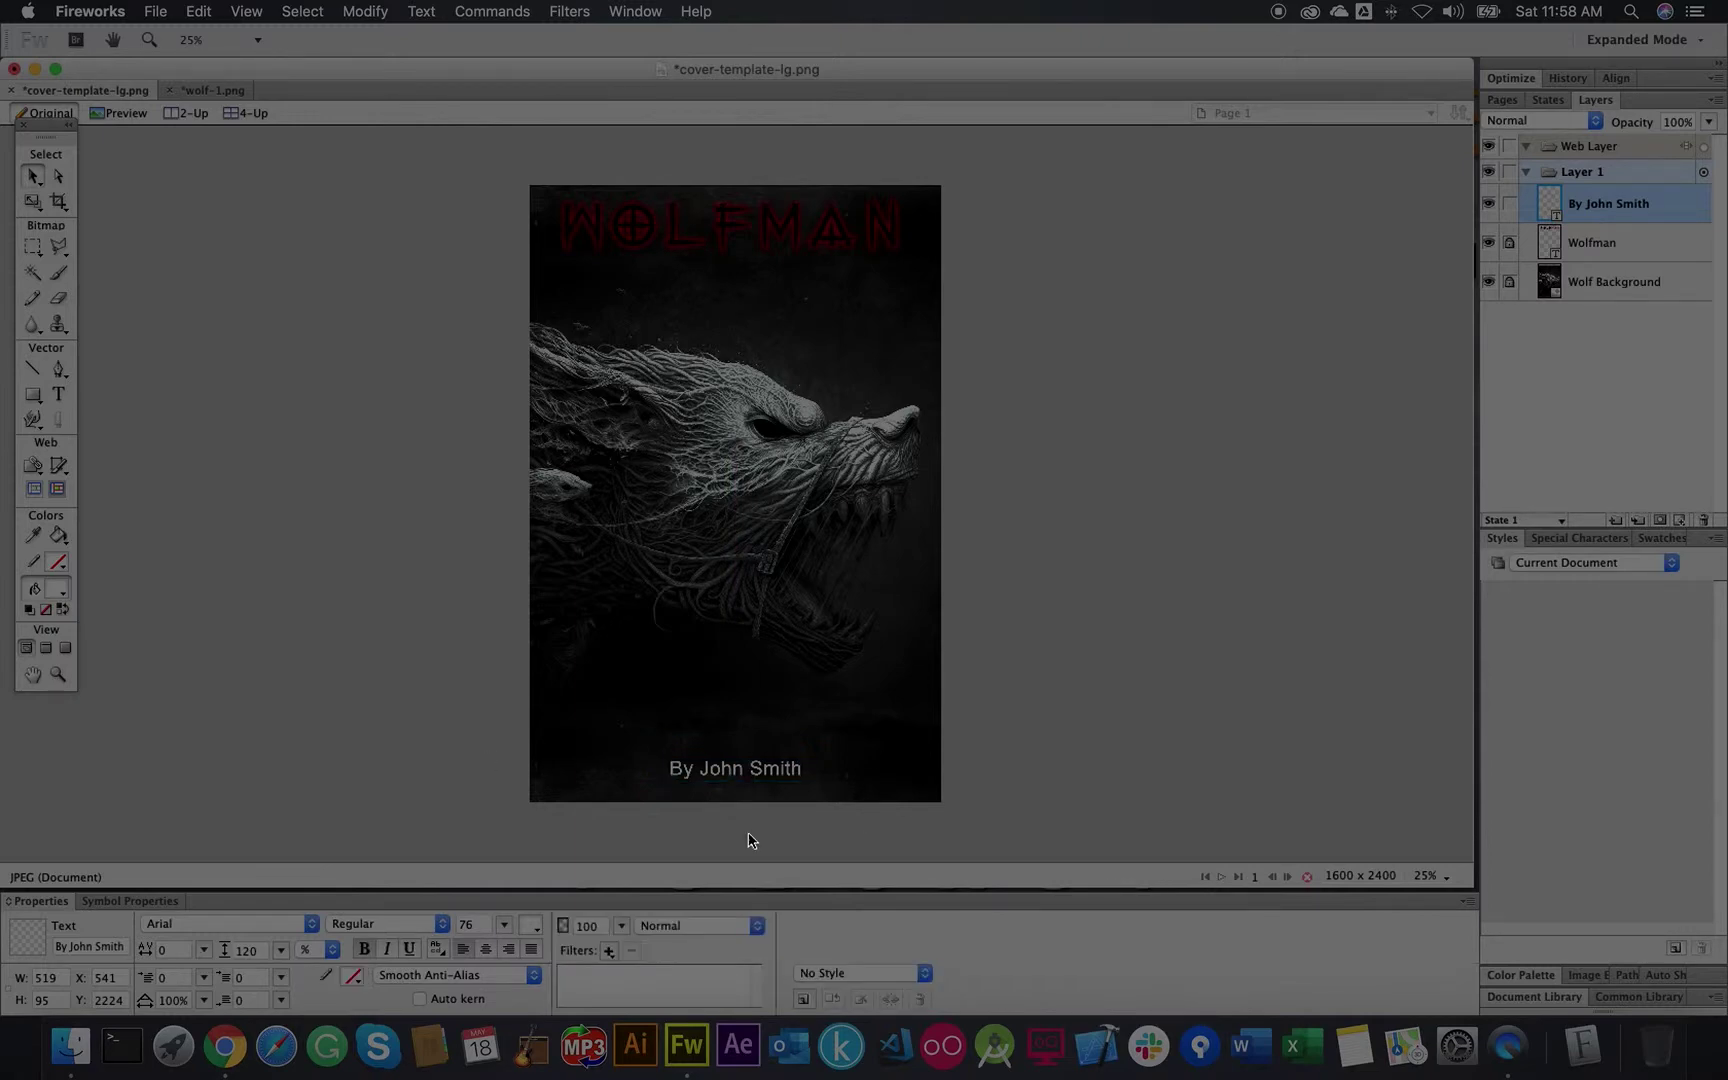
# Step: Widen the byline's letter spacing to 200 and recentre it near the cover's lower edge at about X 442, Y 2256
pyautogui.click(727, 773)
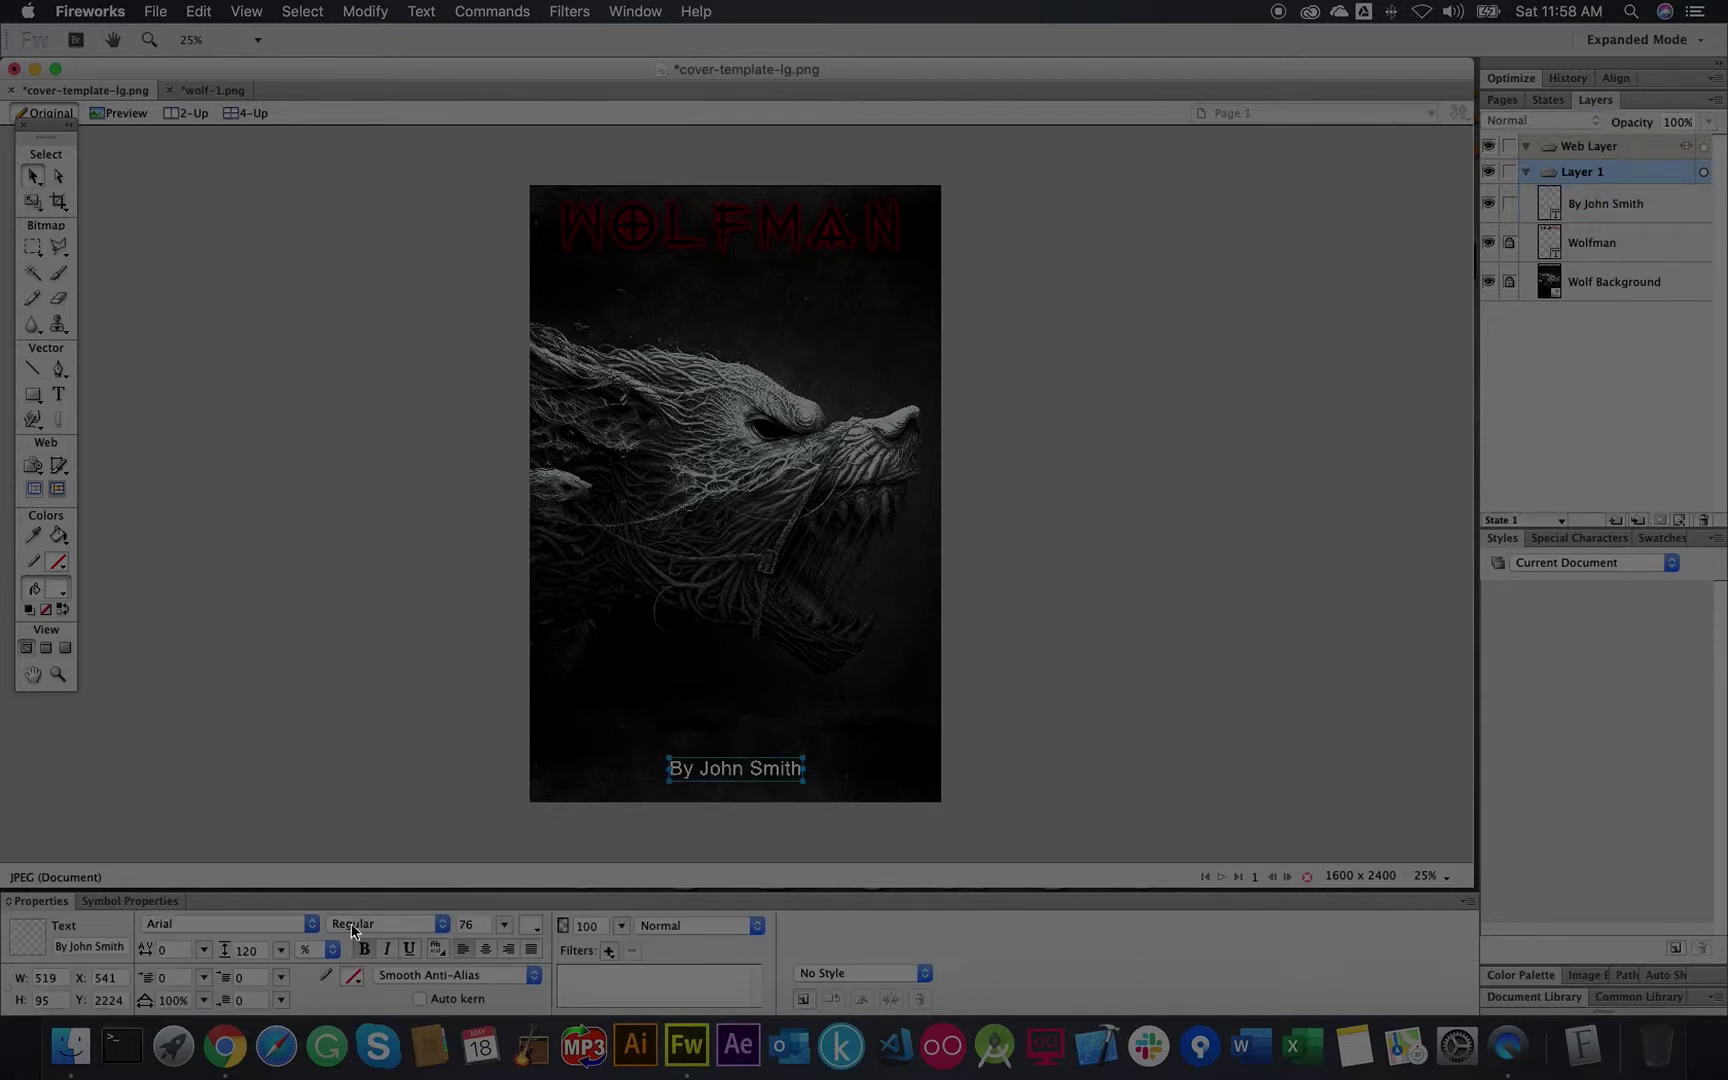
pyautogui.moveTo(203, 950); pyautogui.dragTo(204, 879)
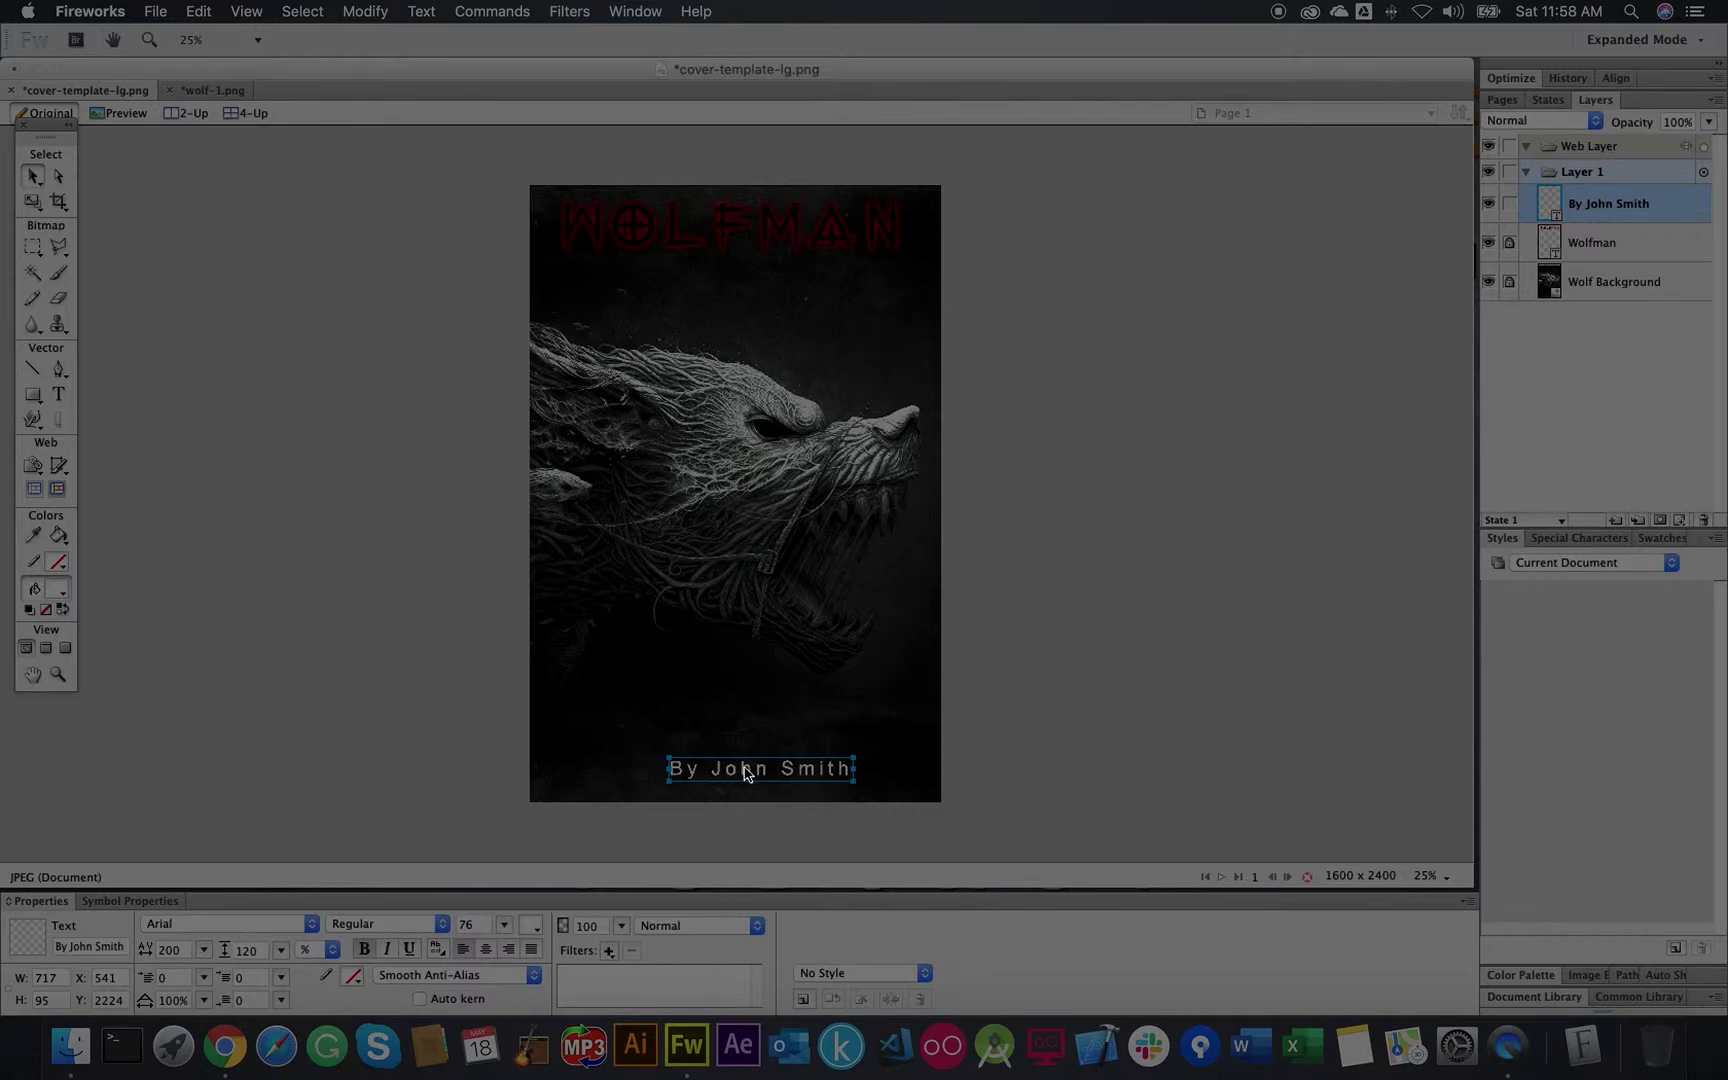
pyautogui.moveTo(744, 775); pyautogui.dragTo(718, 781)
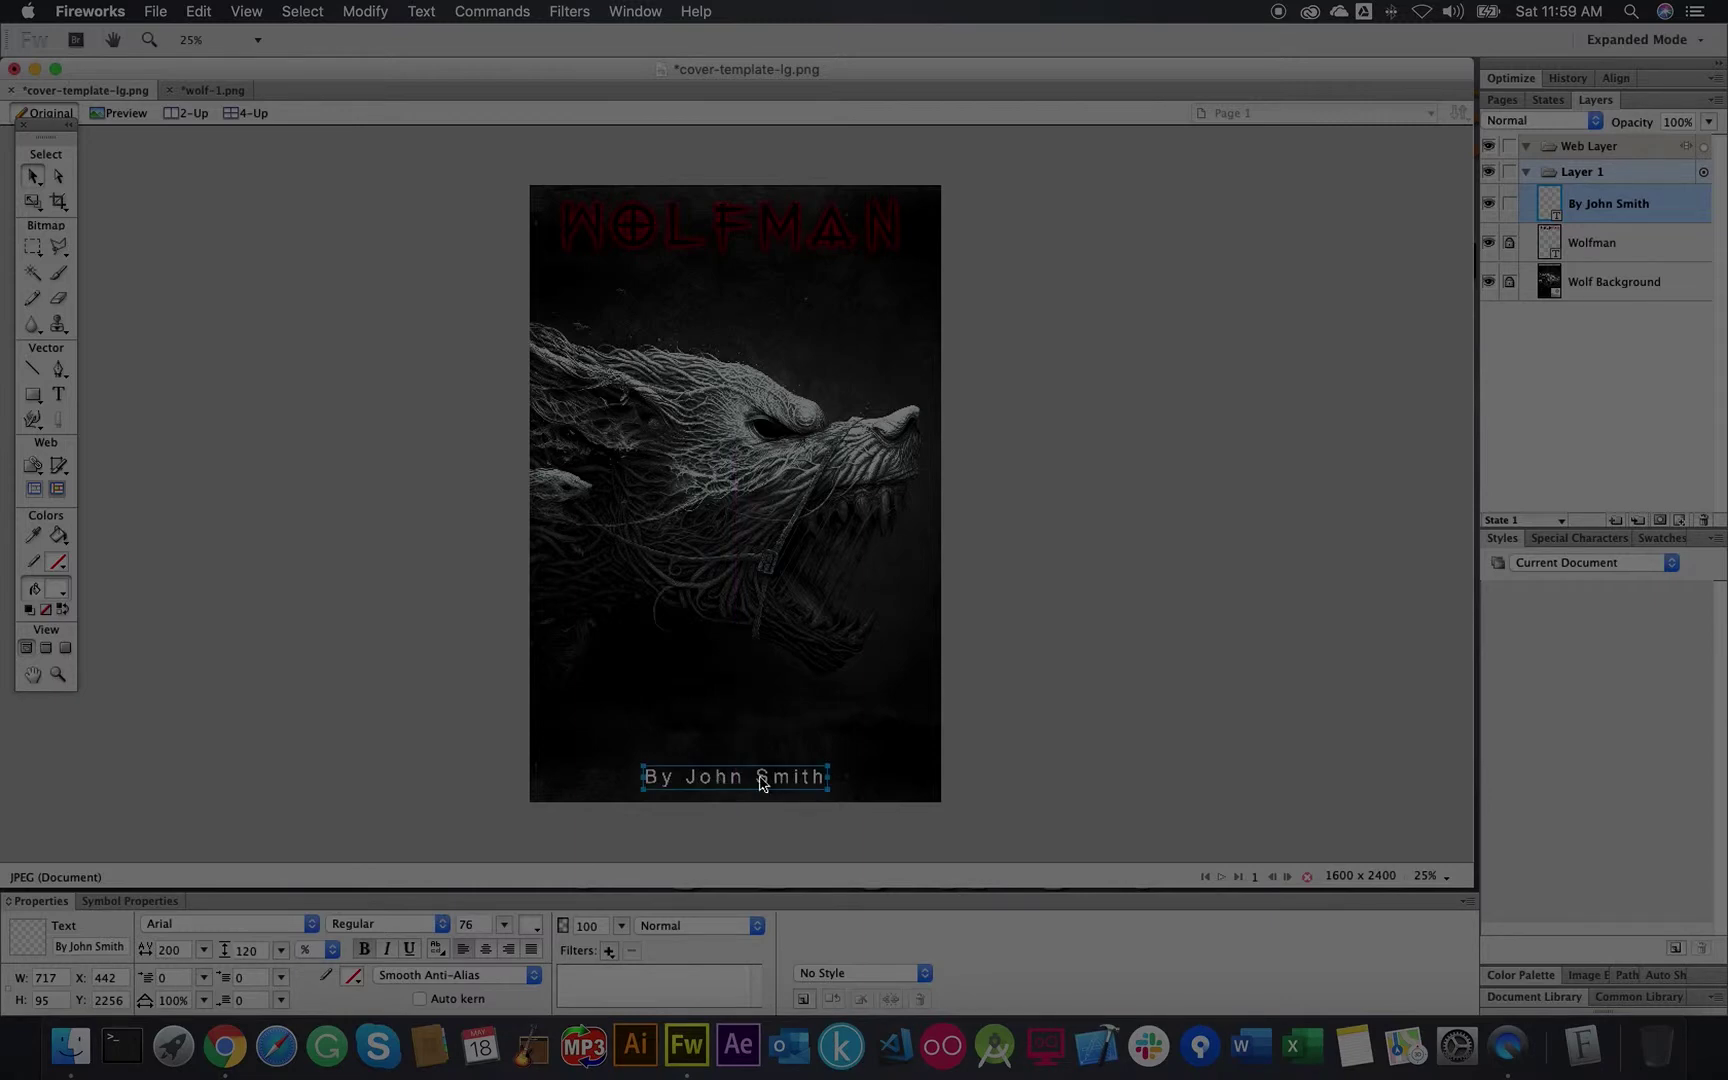
pyautogui.click(1090, 738)
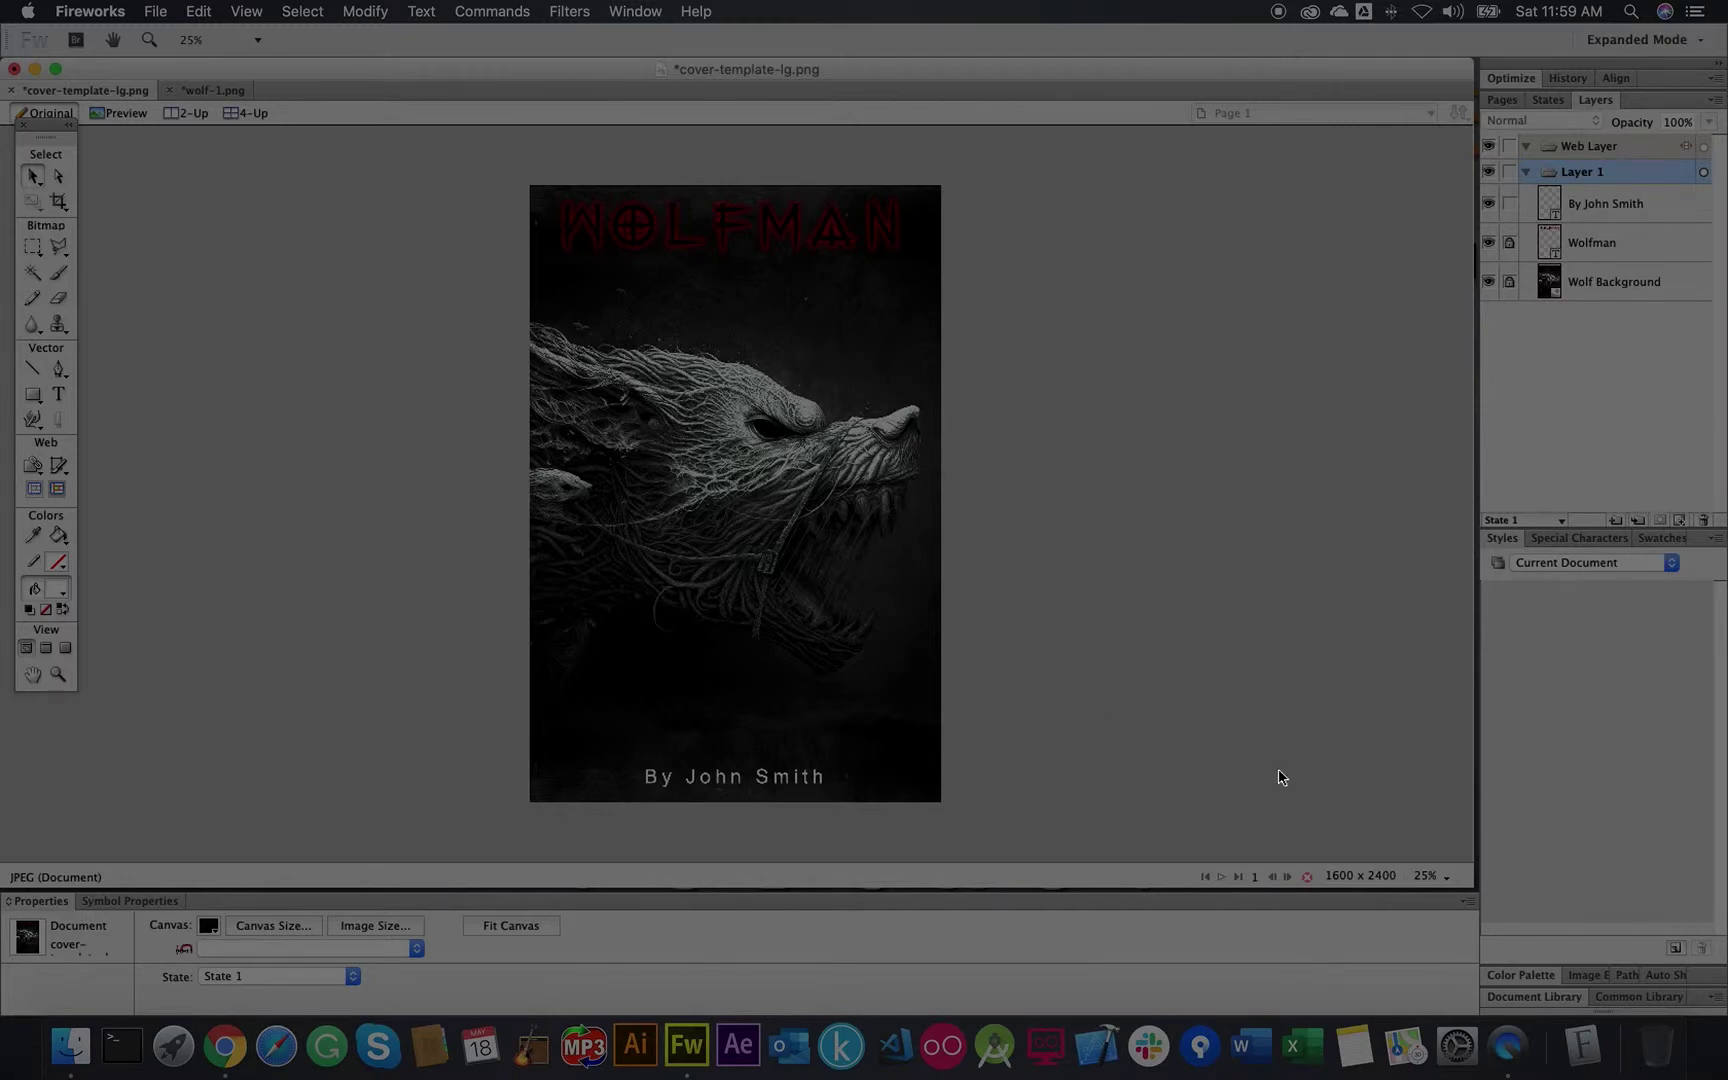
# Step: Inspect the cover at 100% zoom from the title down to the byline and return to the 25% view
pyautogui.click(1440, 882)
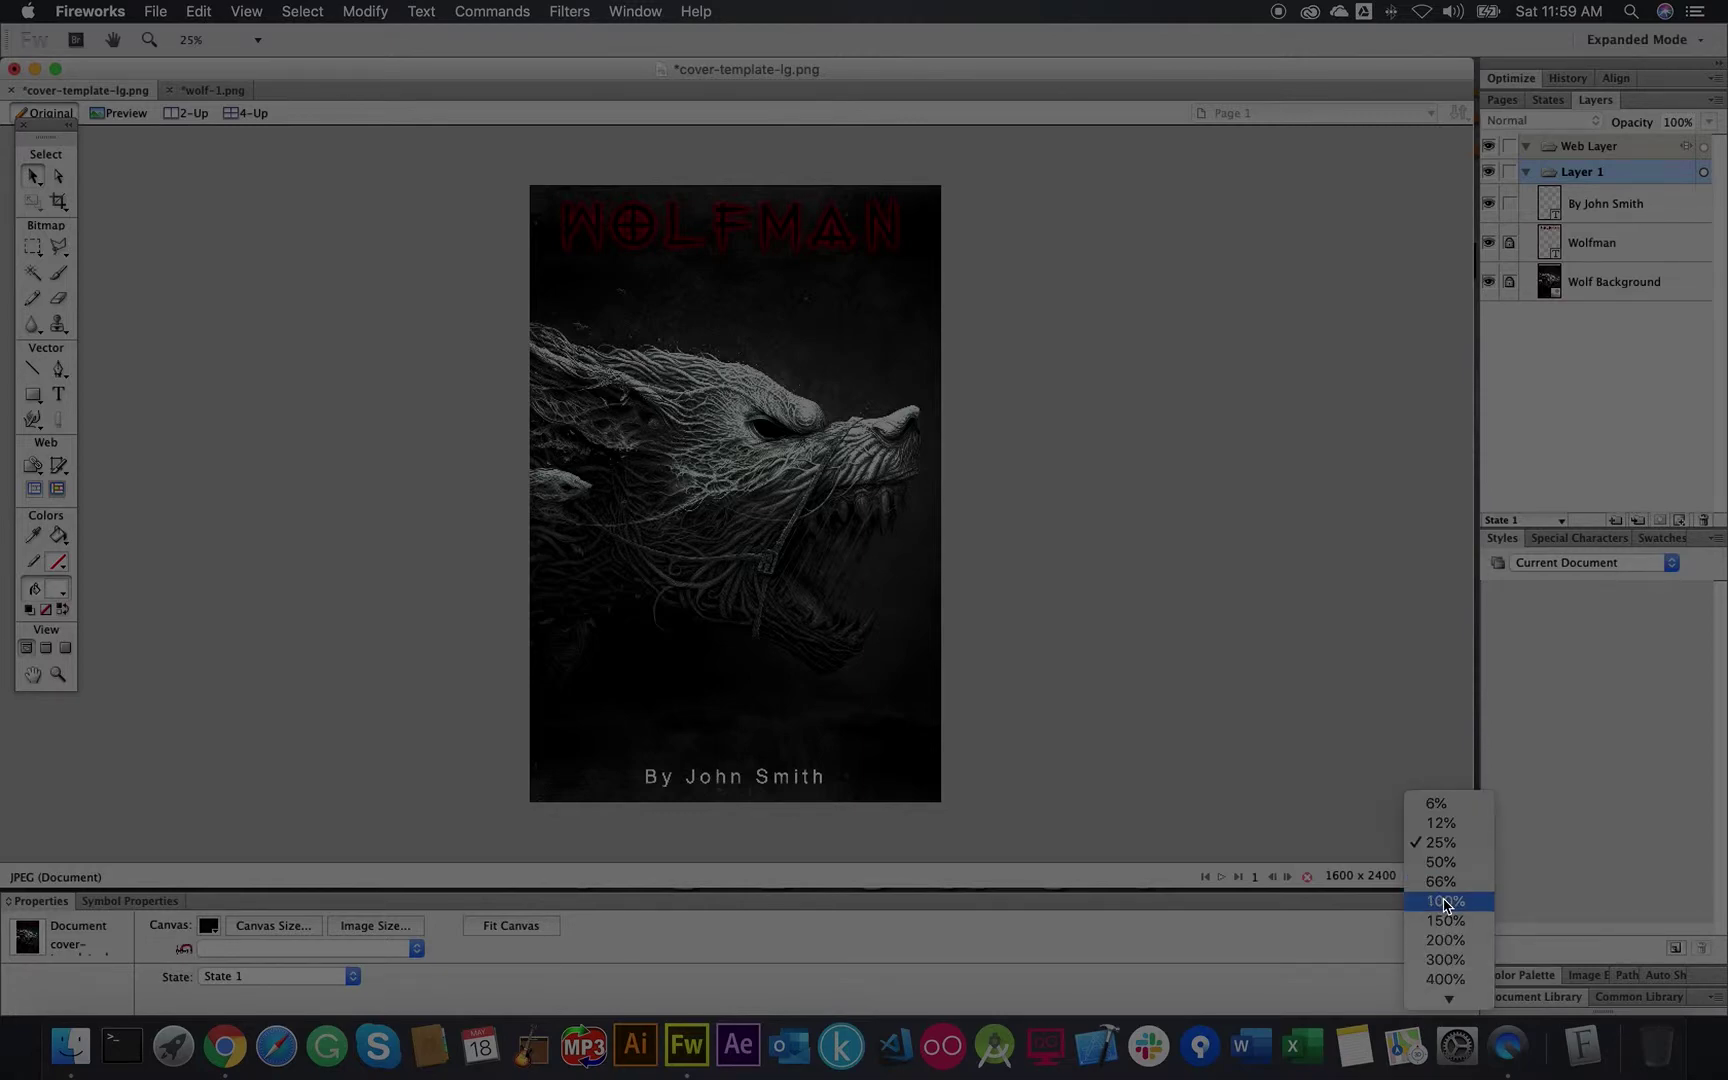
pyautogui.click(1437, 899)
pyautogui.scroll(15, 1009, 465)
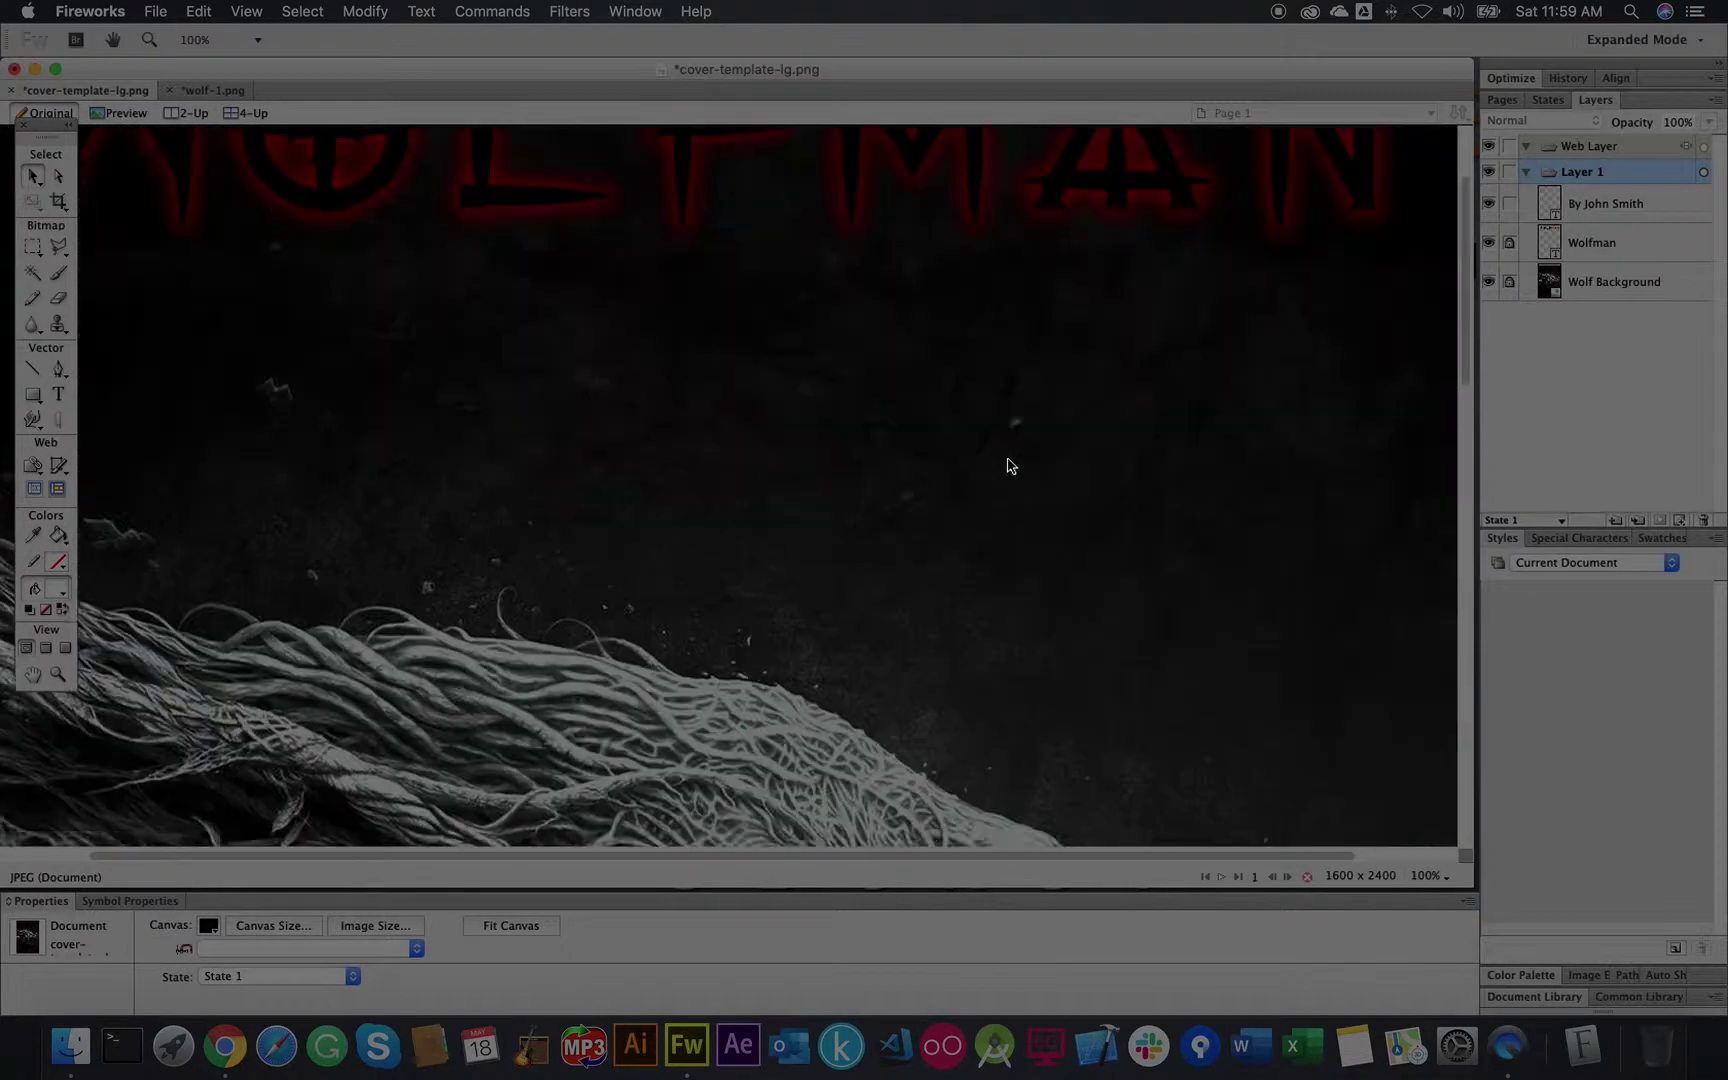
pyautogui.scroll(-20, 1009, 465)
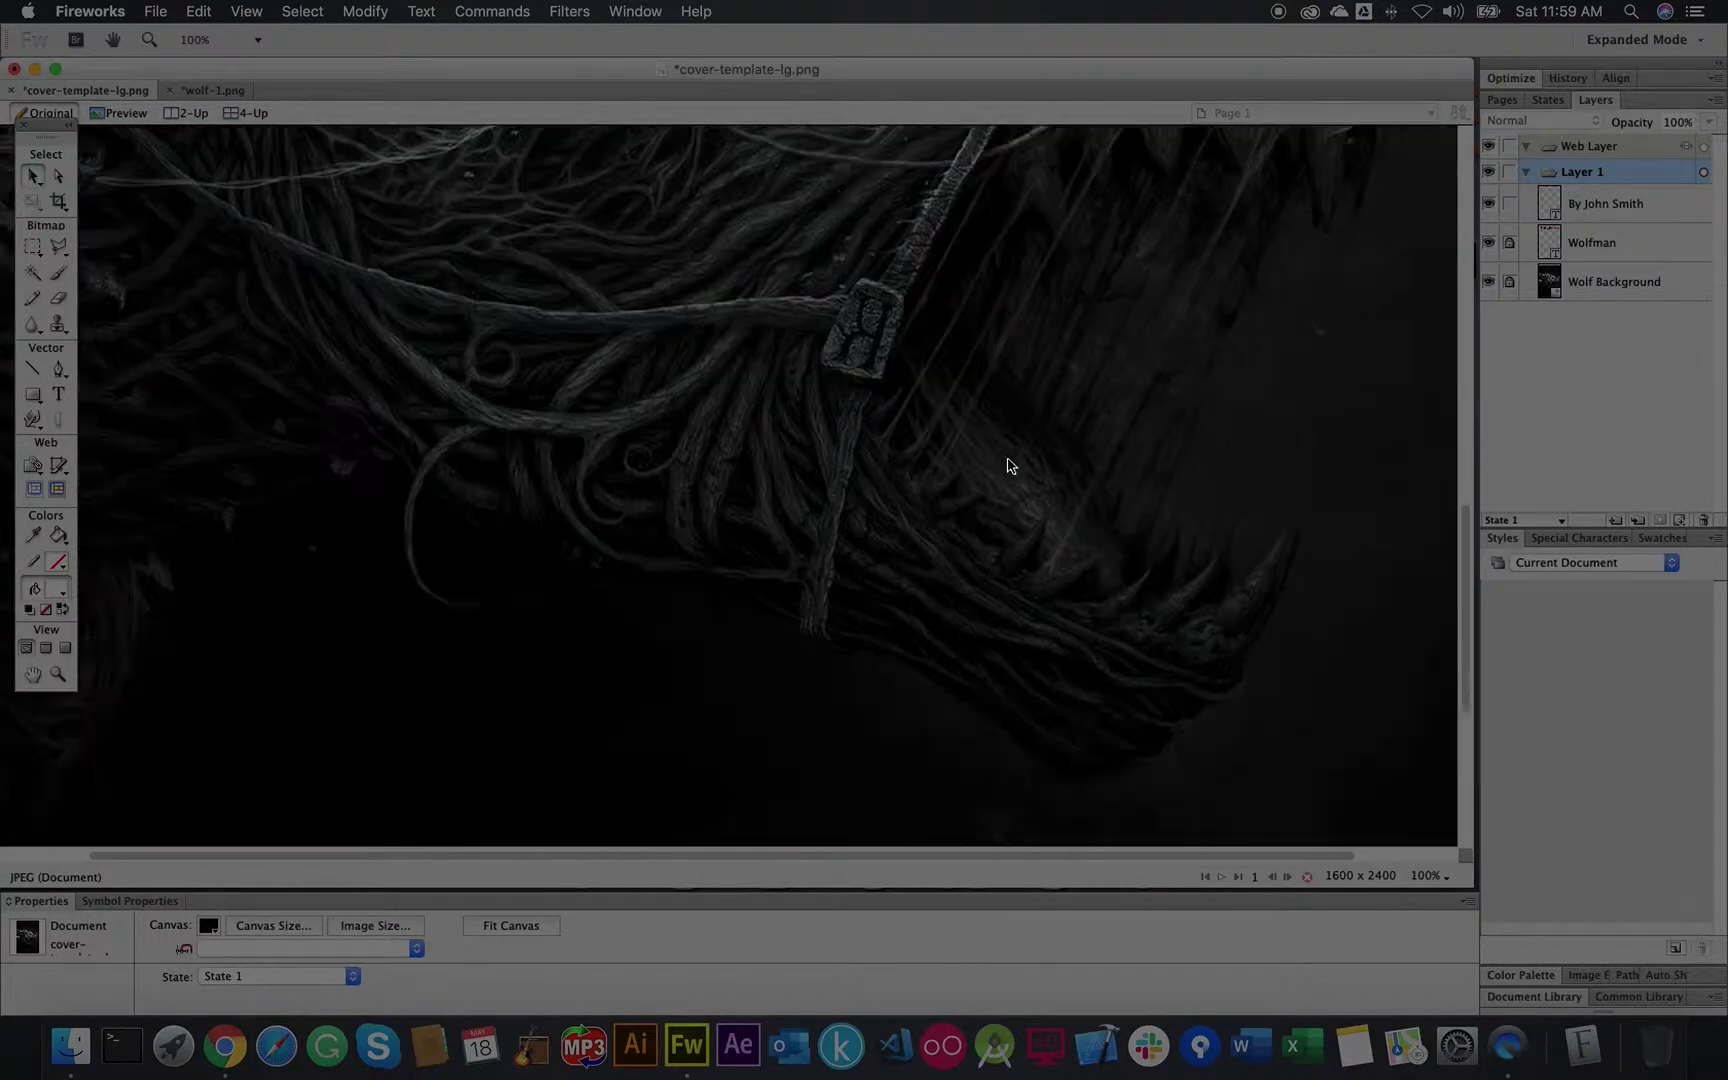
pyautogui.click(1435, 878)
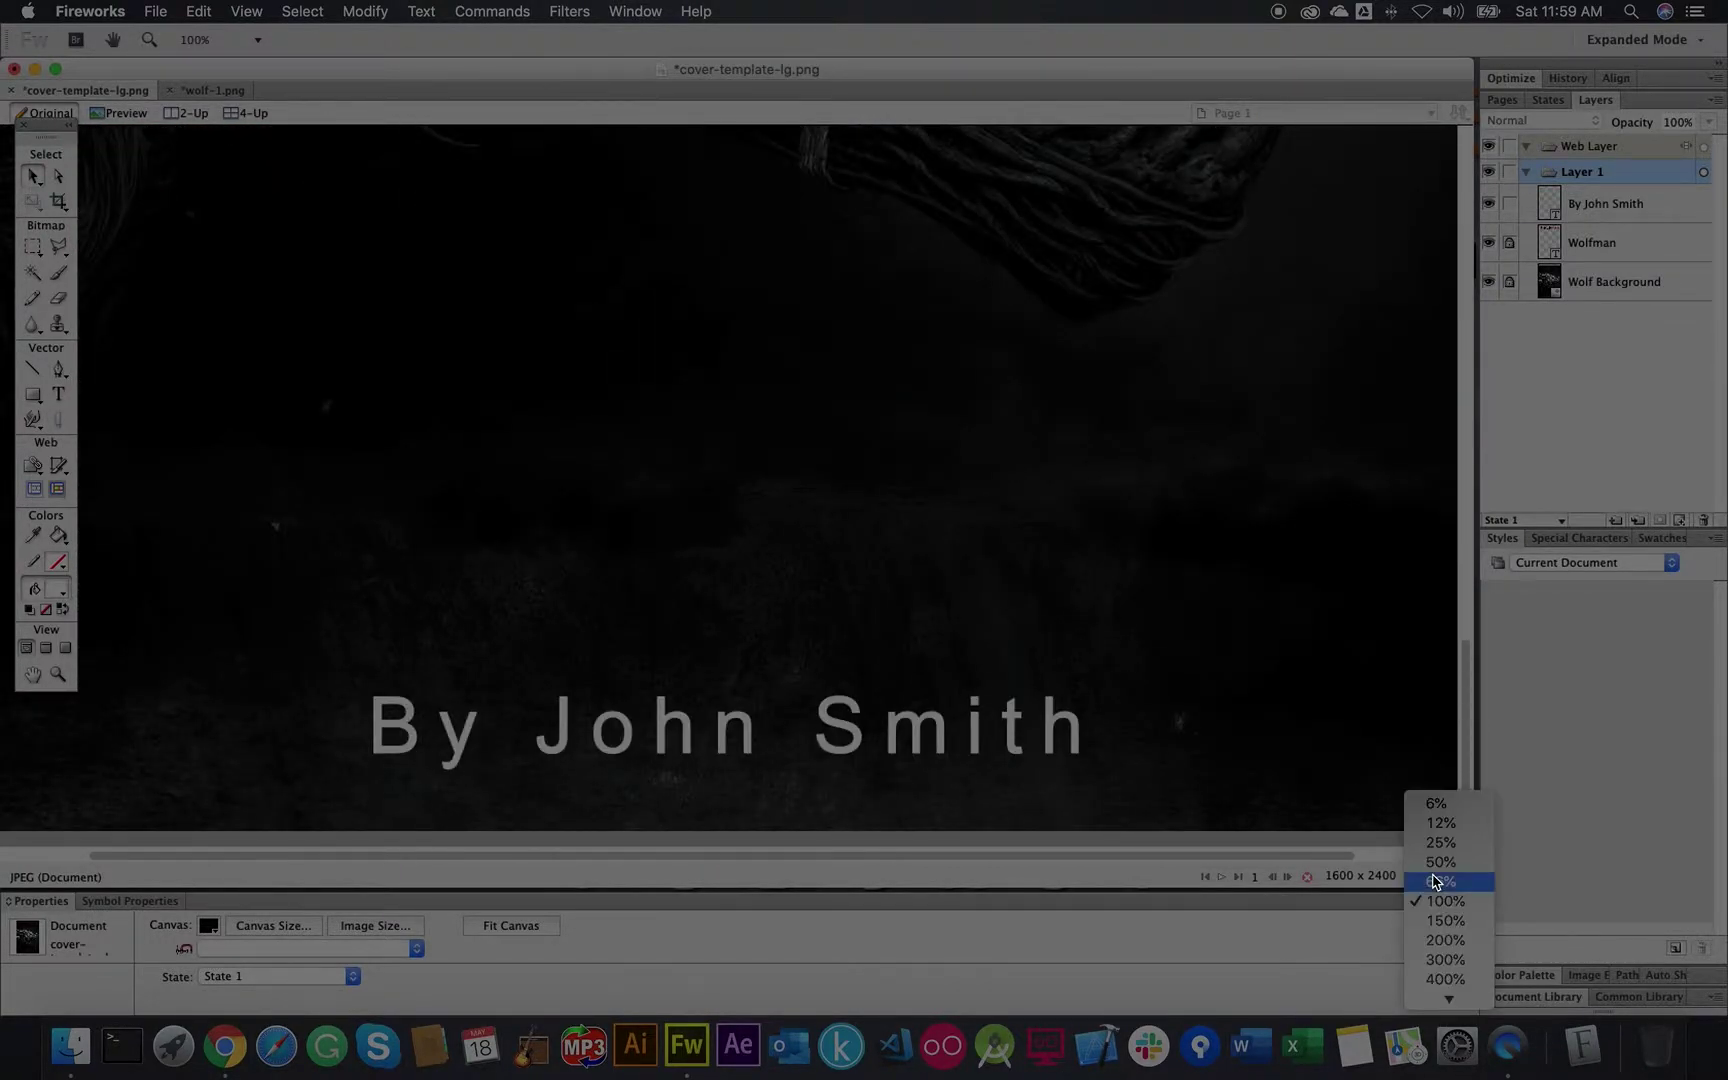
pyautogui.click(1434, 846)
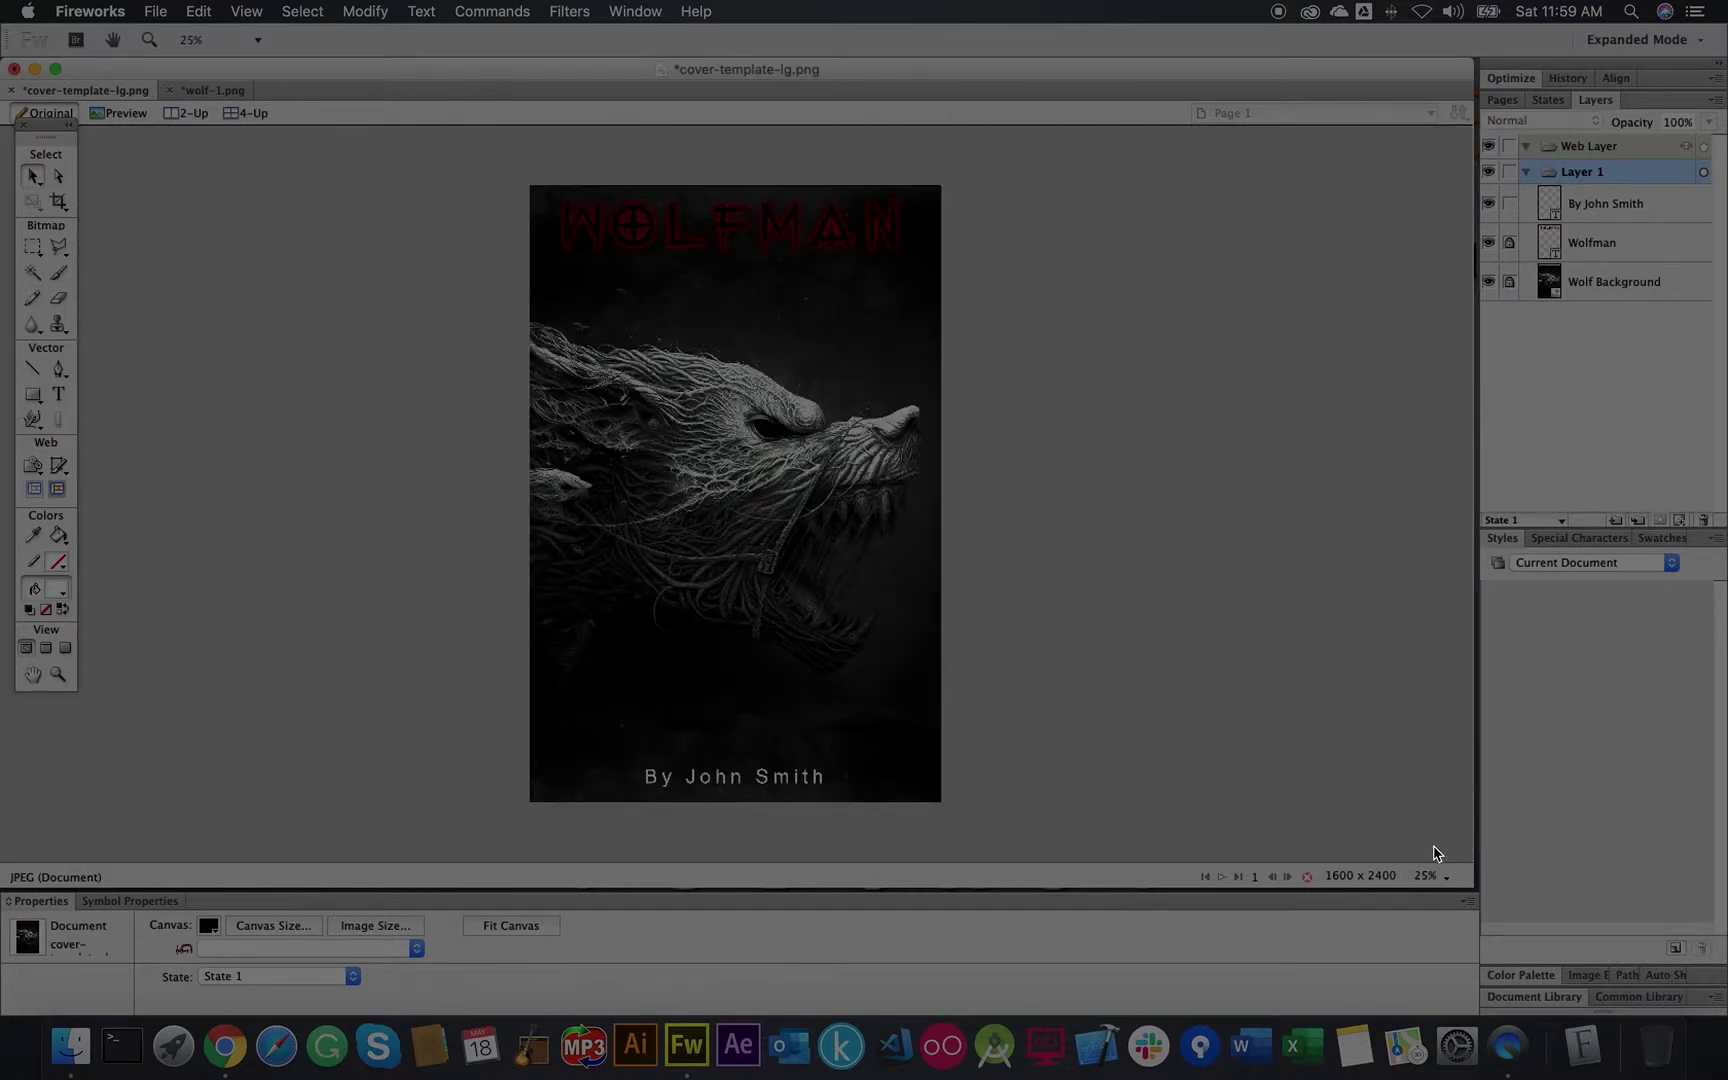
# Step: Examine the available export formats for the cover in Image Preview and close it without exporting
pyautogui.click(155, 14)
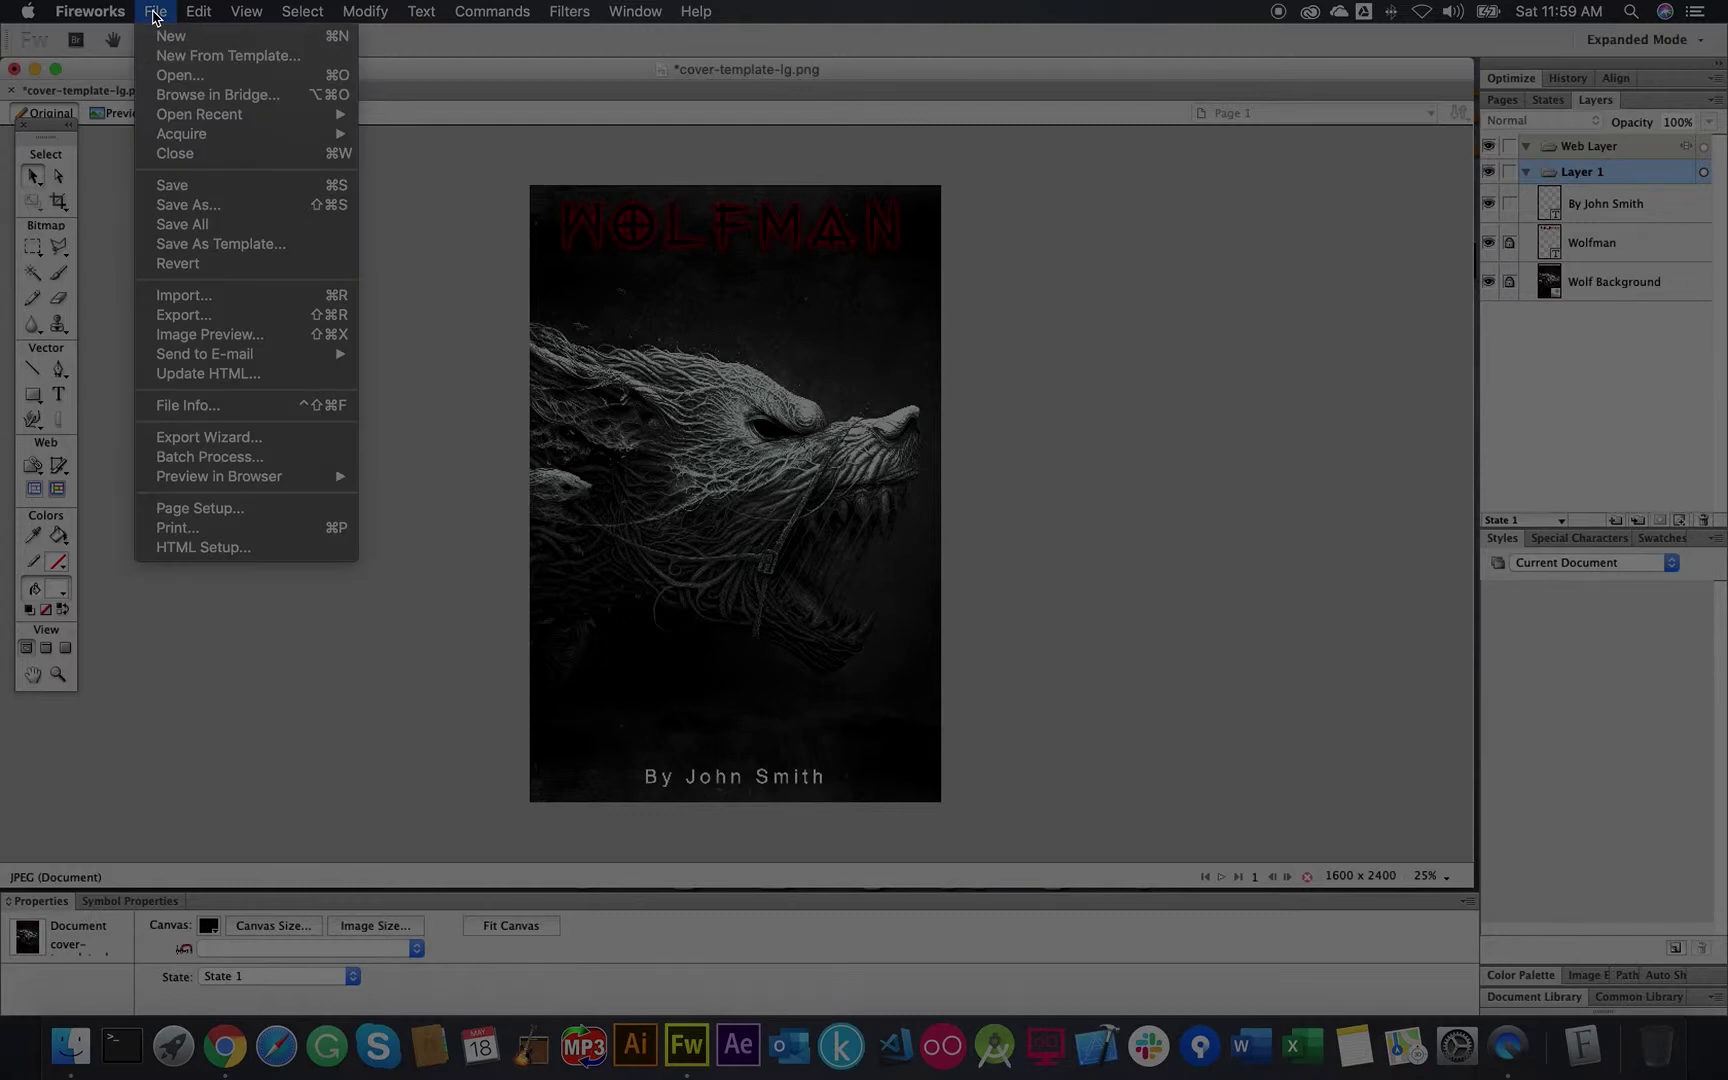
pyautogui.click(212, 340)
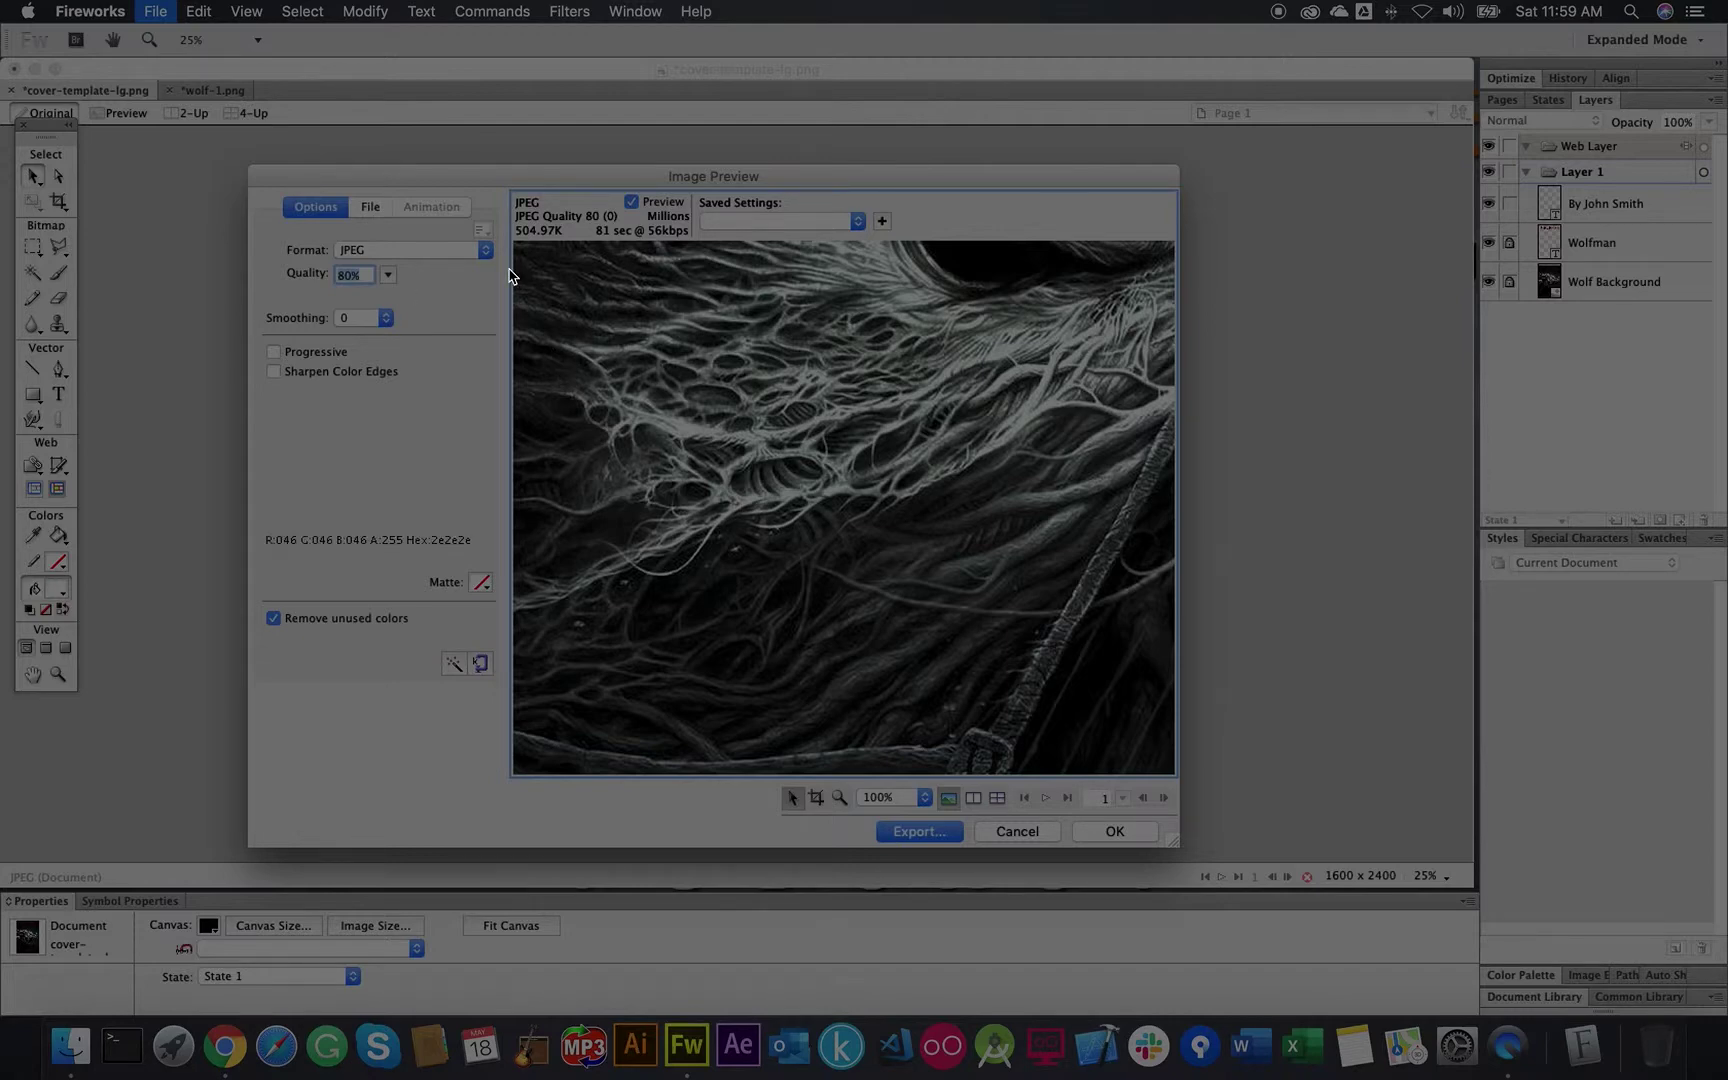
pyautogui.click(485, 252)
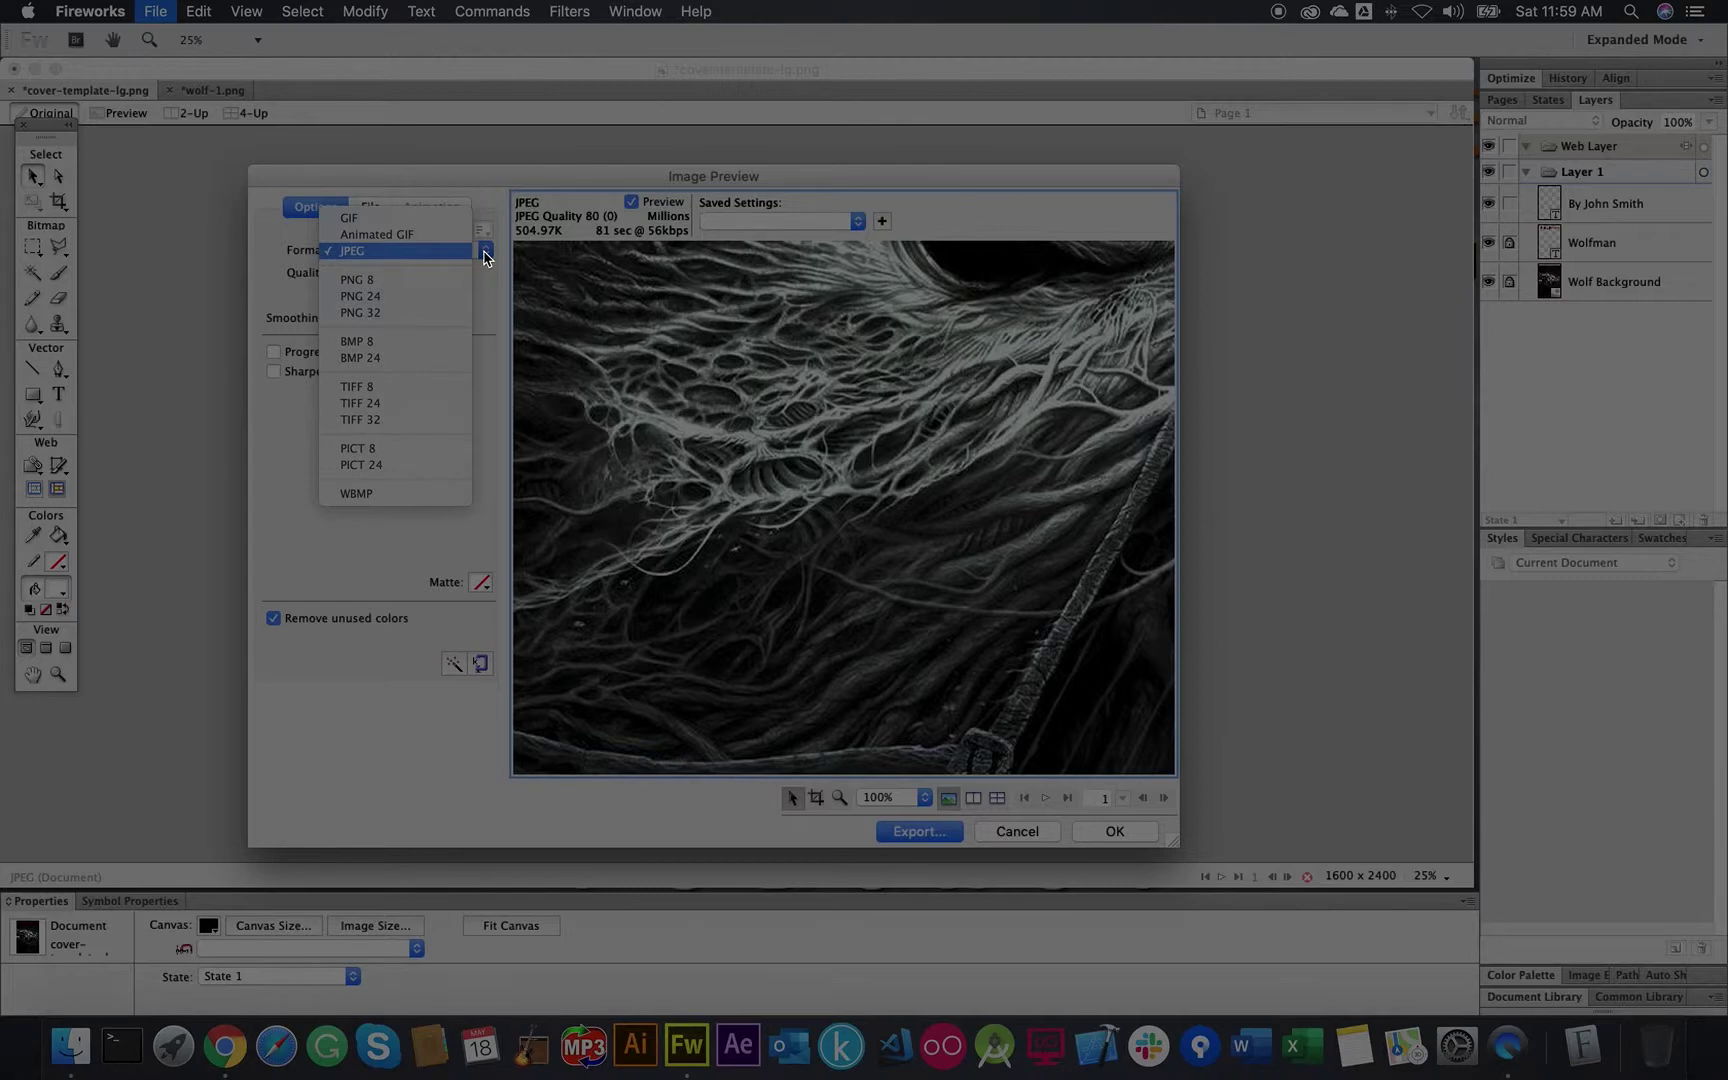
pyautogui.click(305, 474)
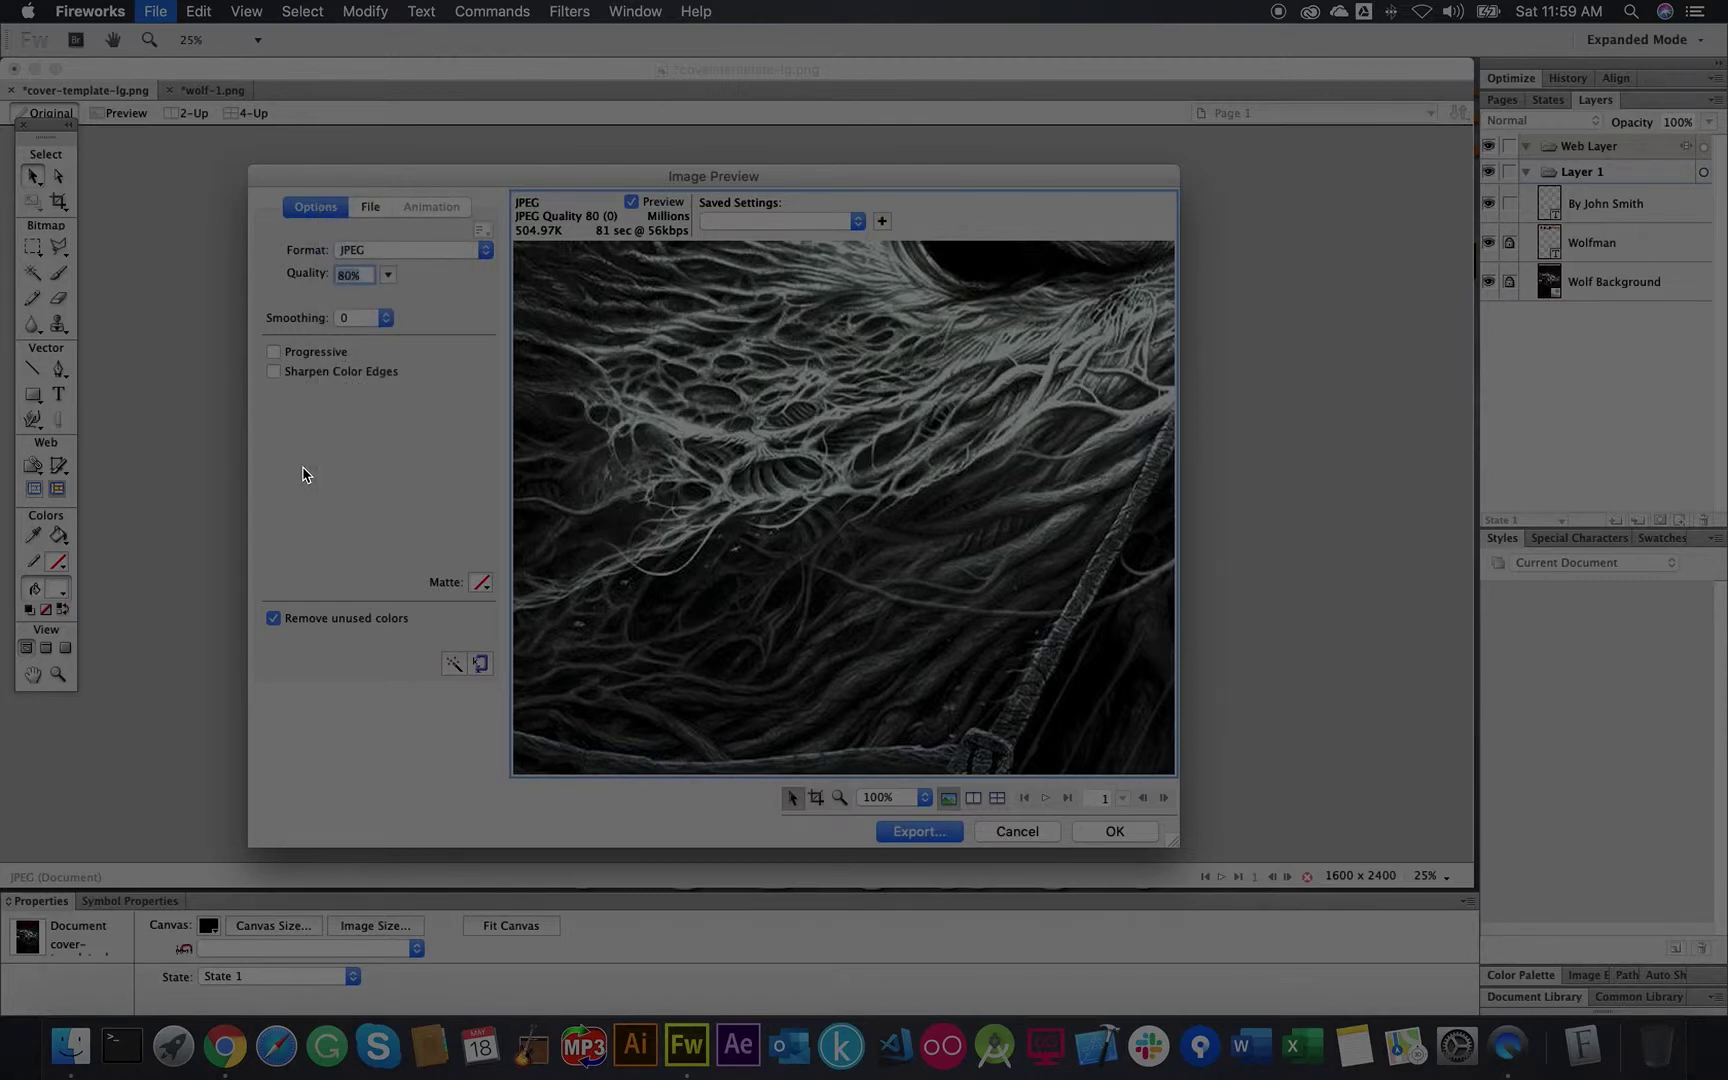
pyautogui.click(1020, 840)
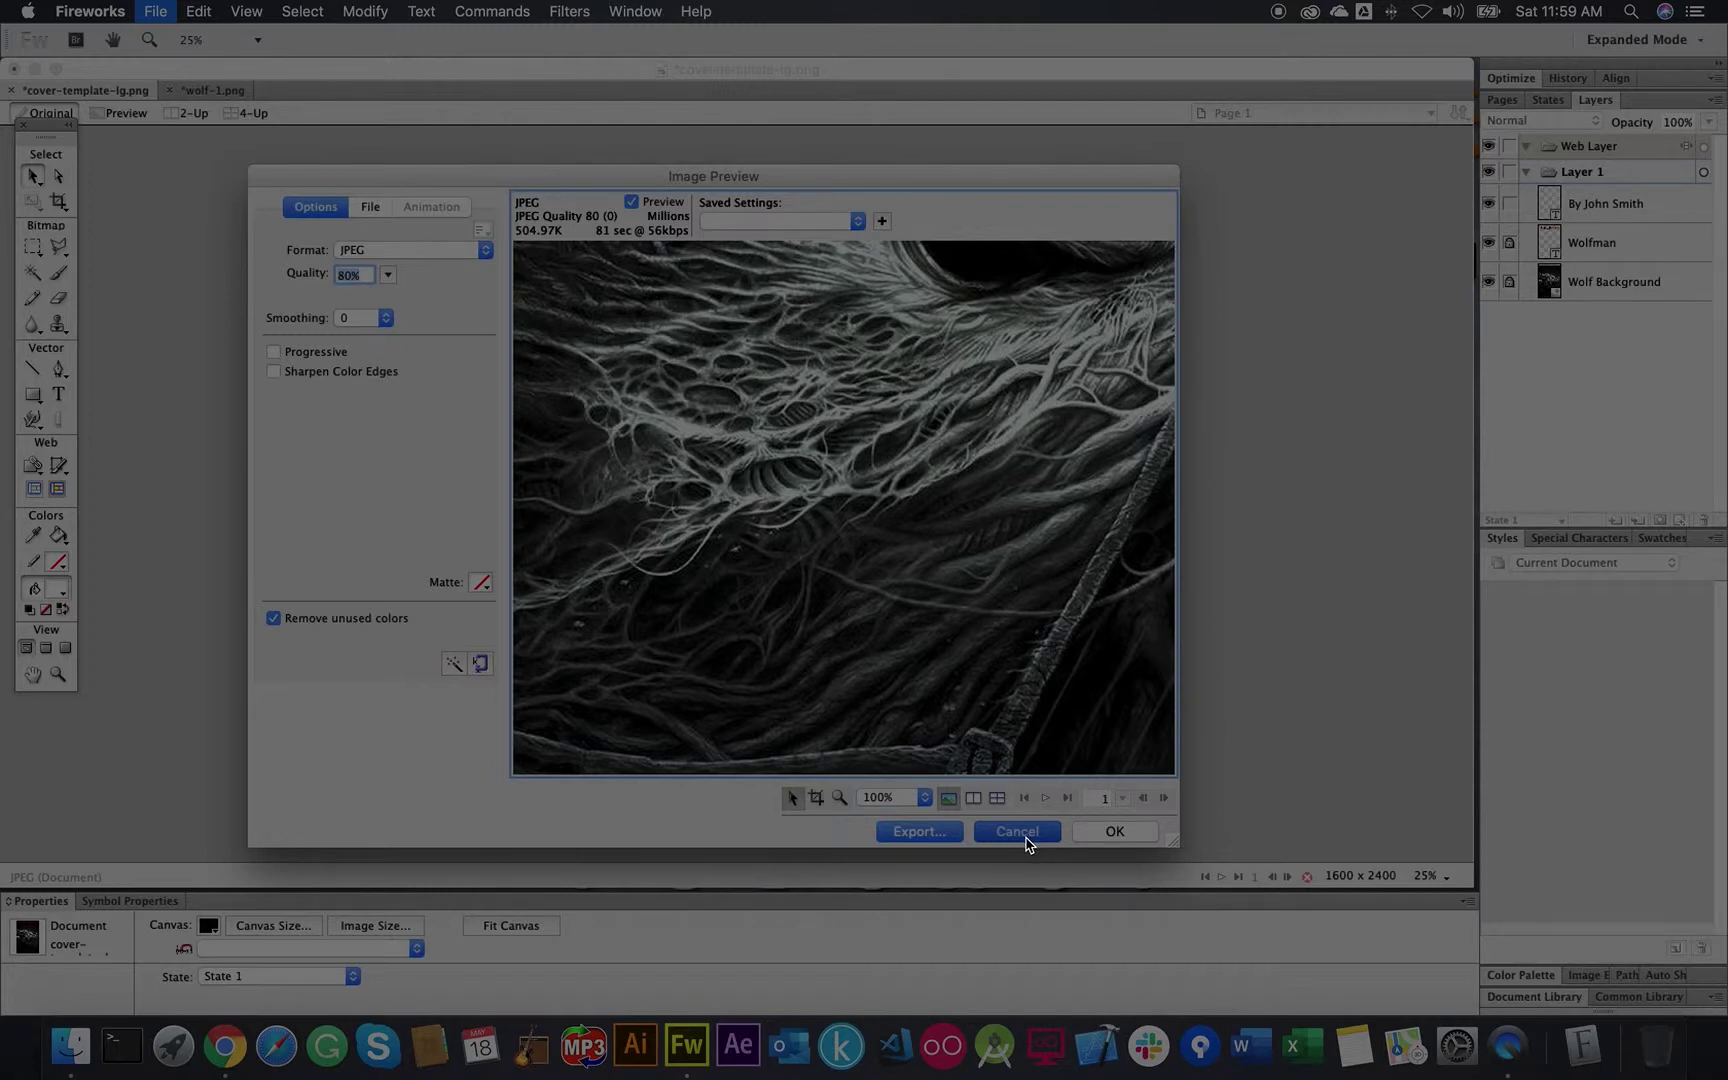
pyautogui.press('Escape')
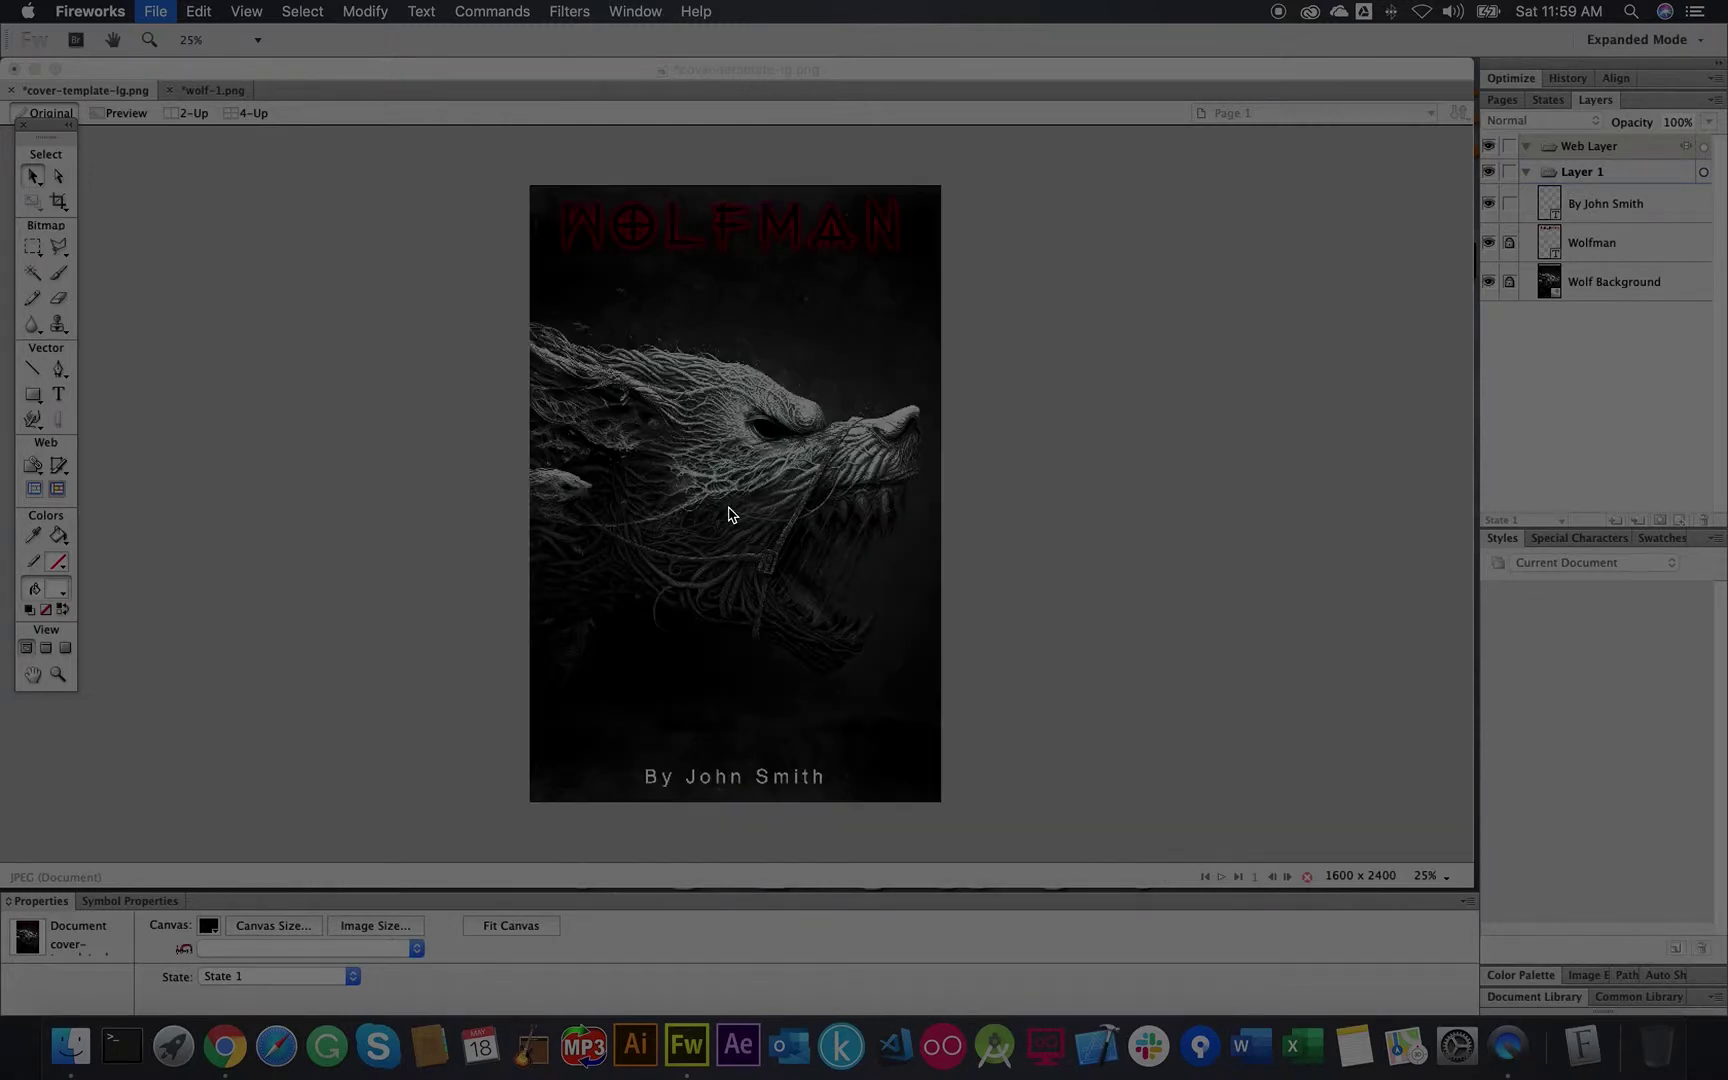